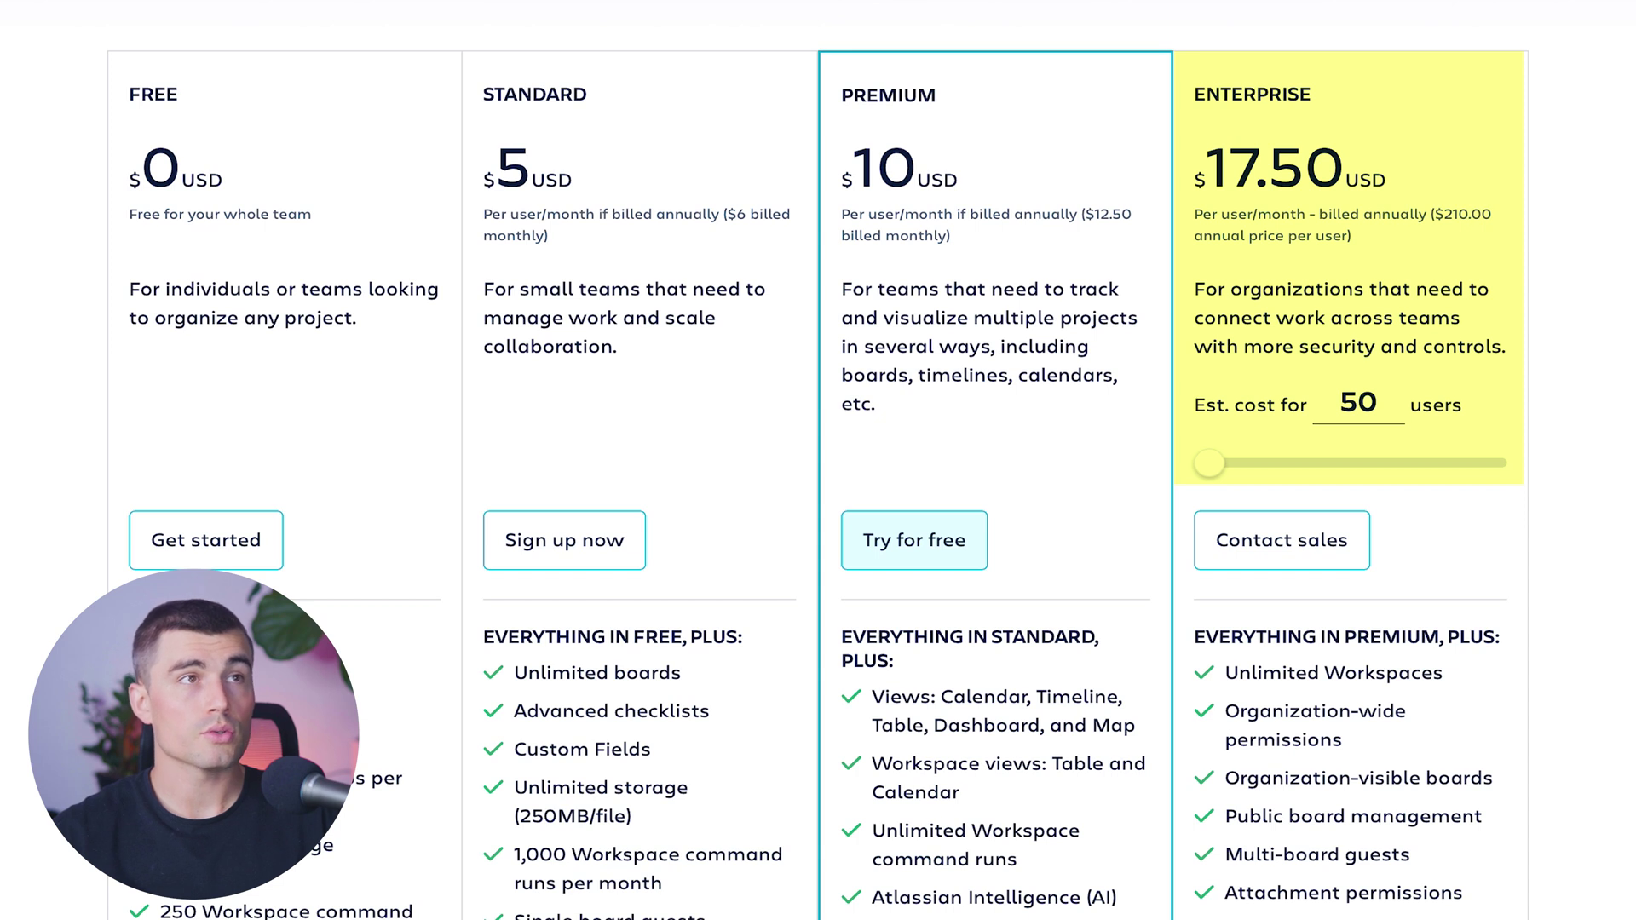
# Review Trello's plan prices and the feature comparison across Free, Standard, Premium and Enterprise, including the board and workspace views
pyautogui.moveTo(1209, 463); pyautogui.dragTo(1157, 453)
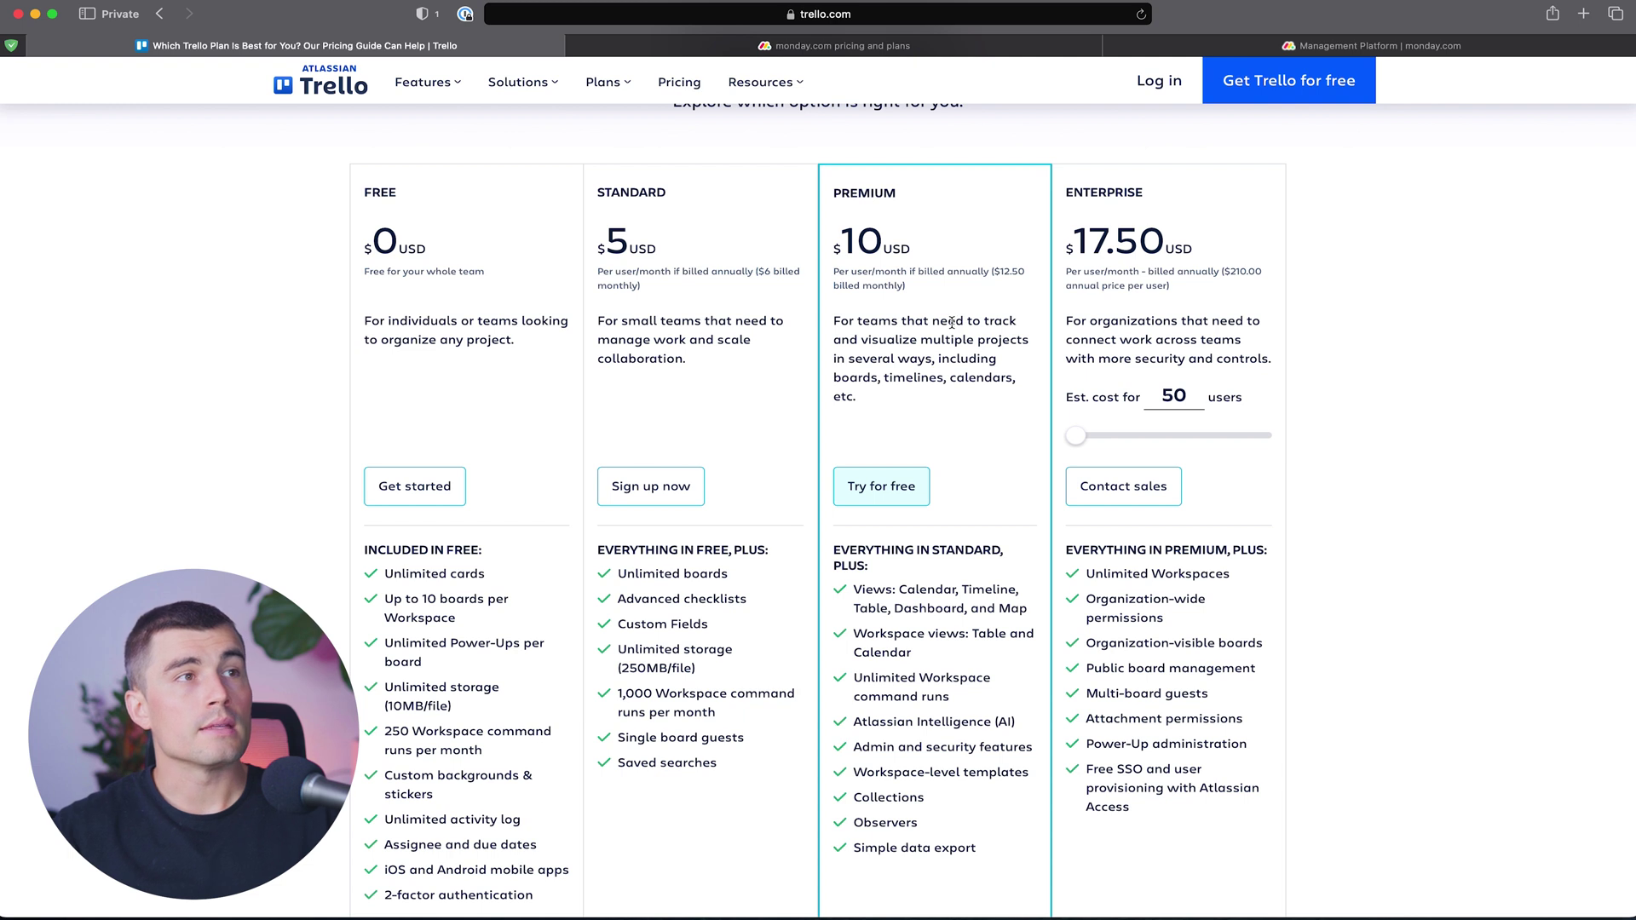
pyautogui.scroll(-1, 952, 322)
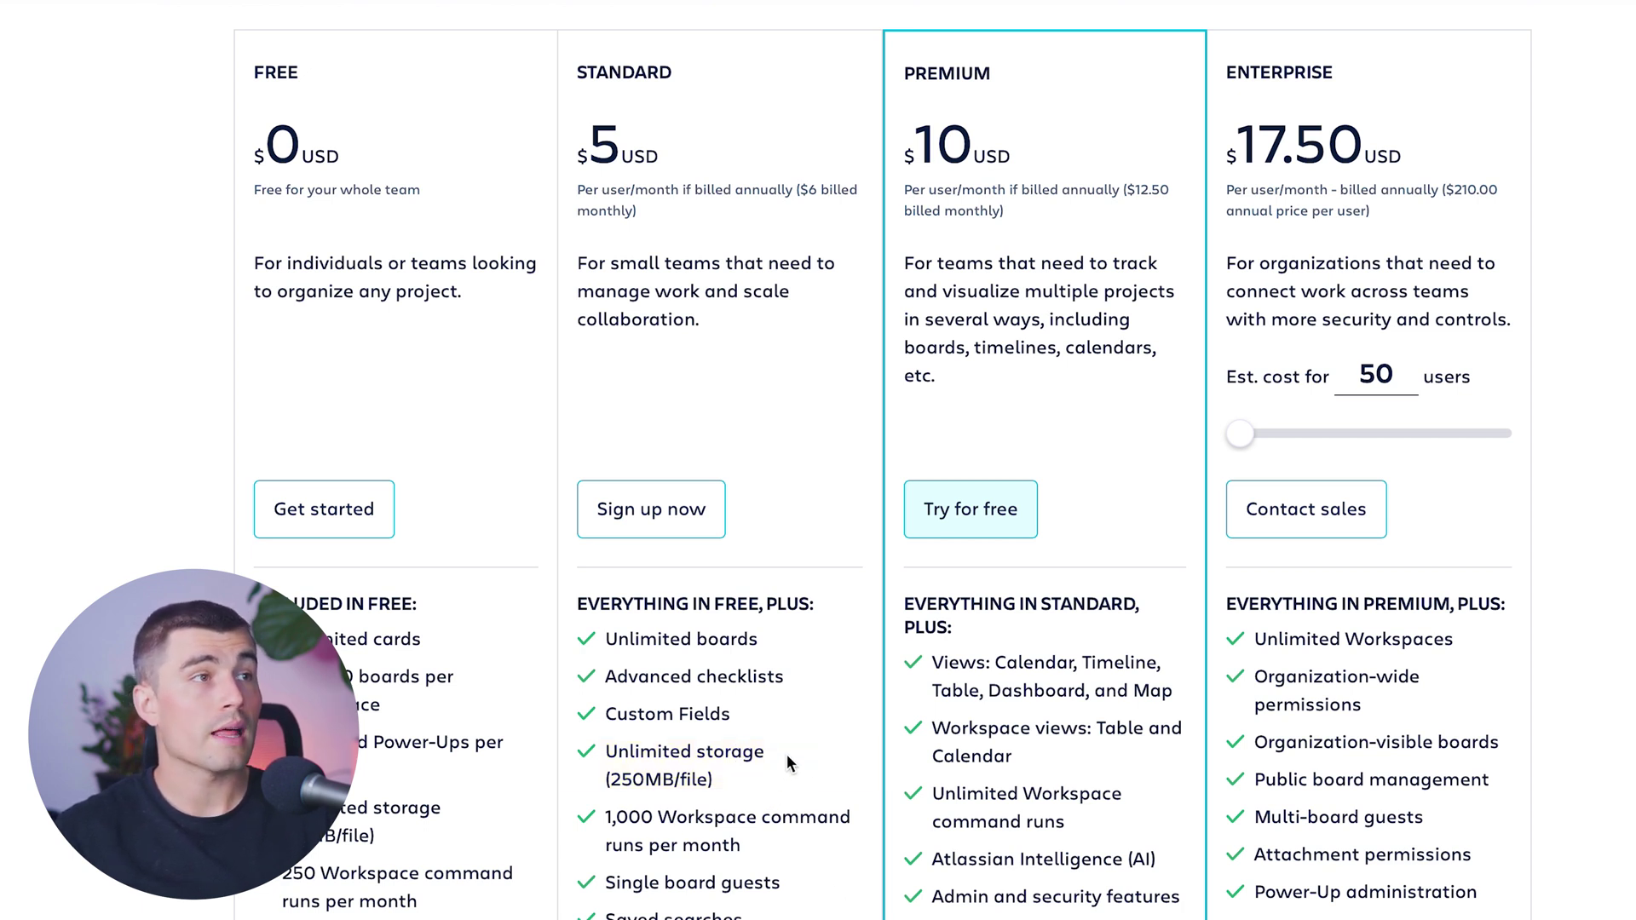
pyautogui.scroll(-1, 785, 753)
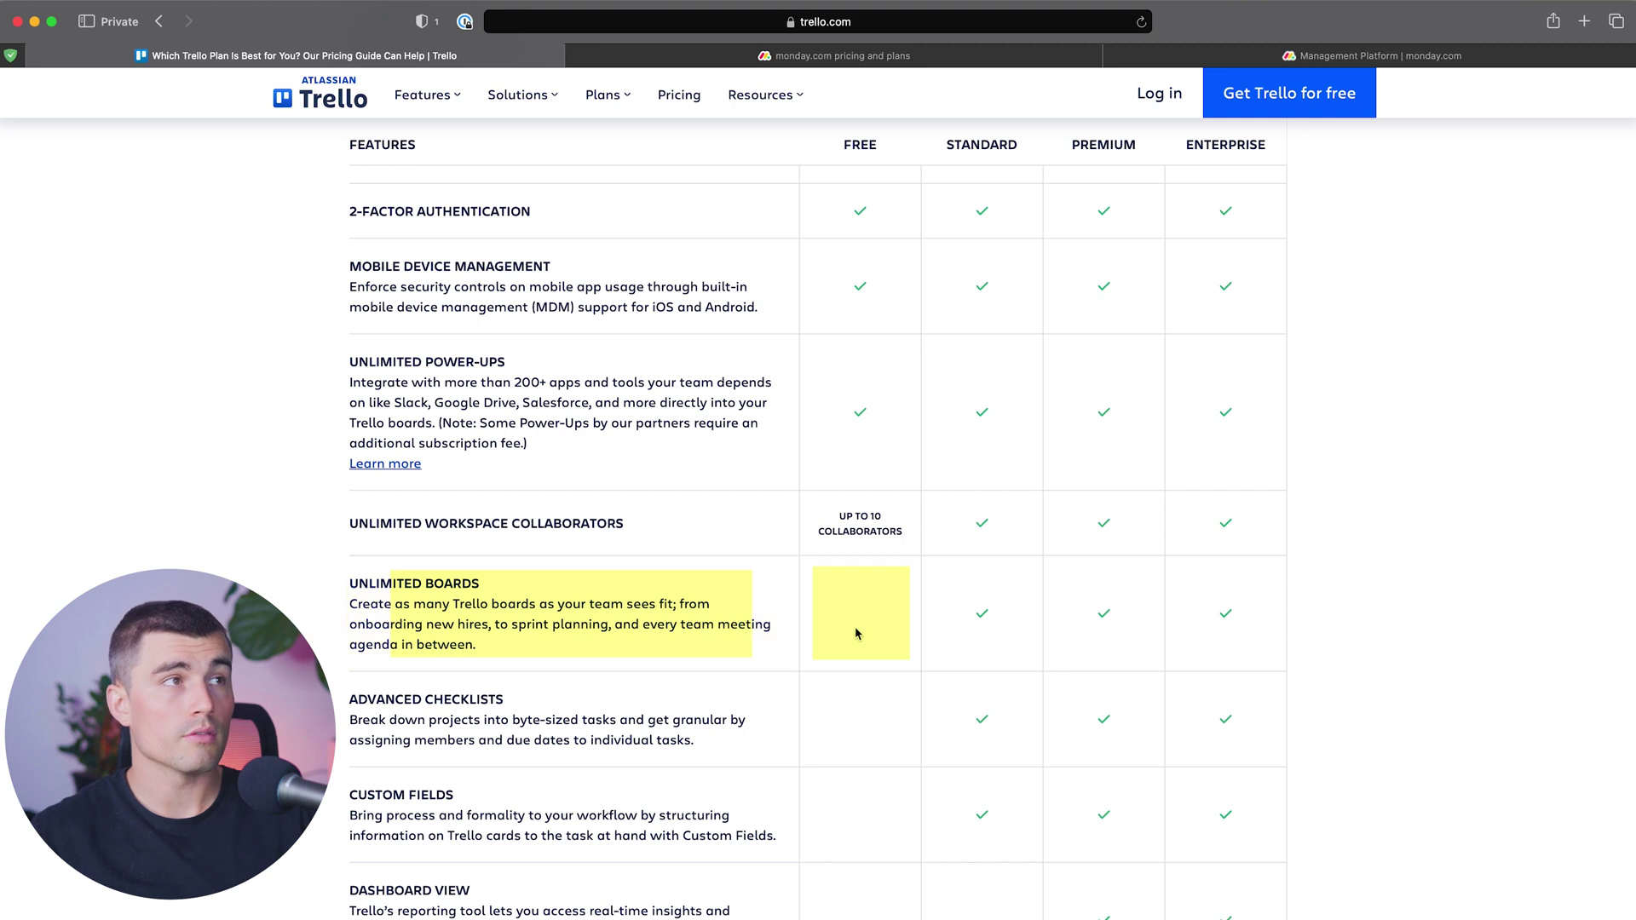
pyautogui.scroll(15, 856, 621)
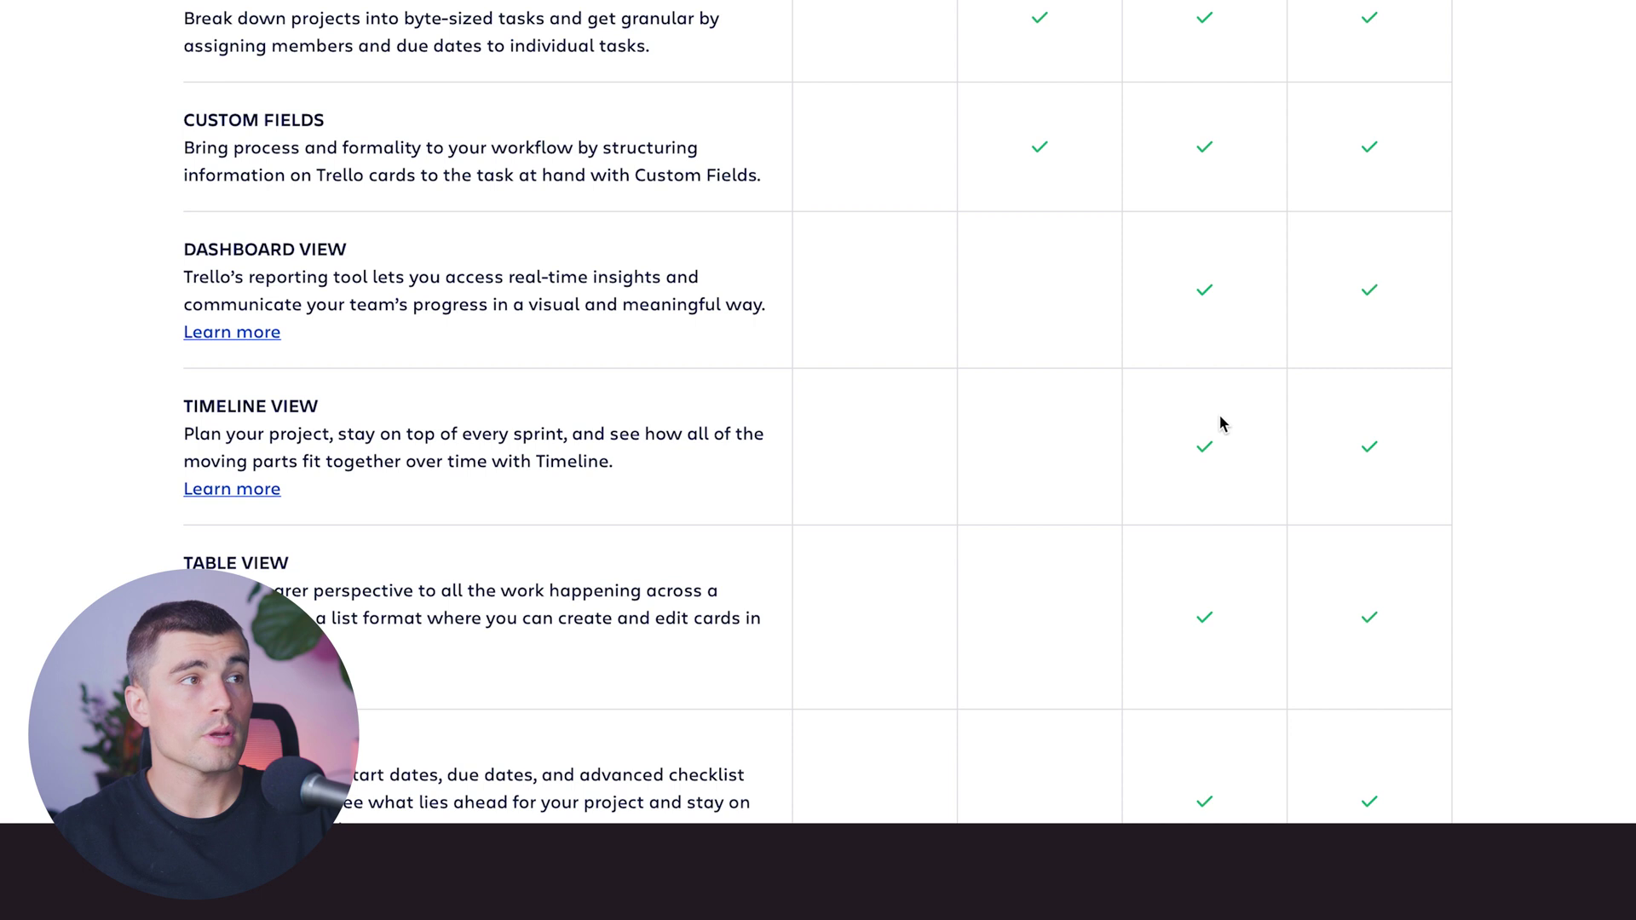
pyautogui.scroll(-2, 1219, 412)
pyautogui.scroll(-4, 1214, 460)
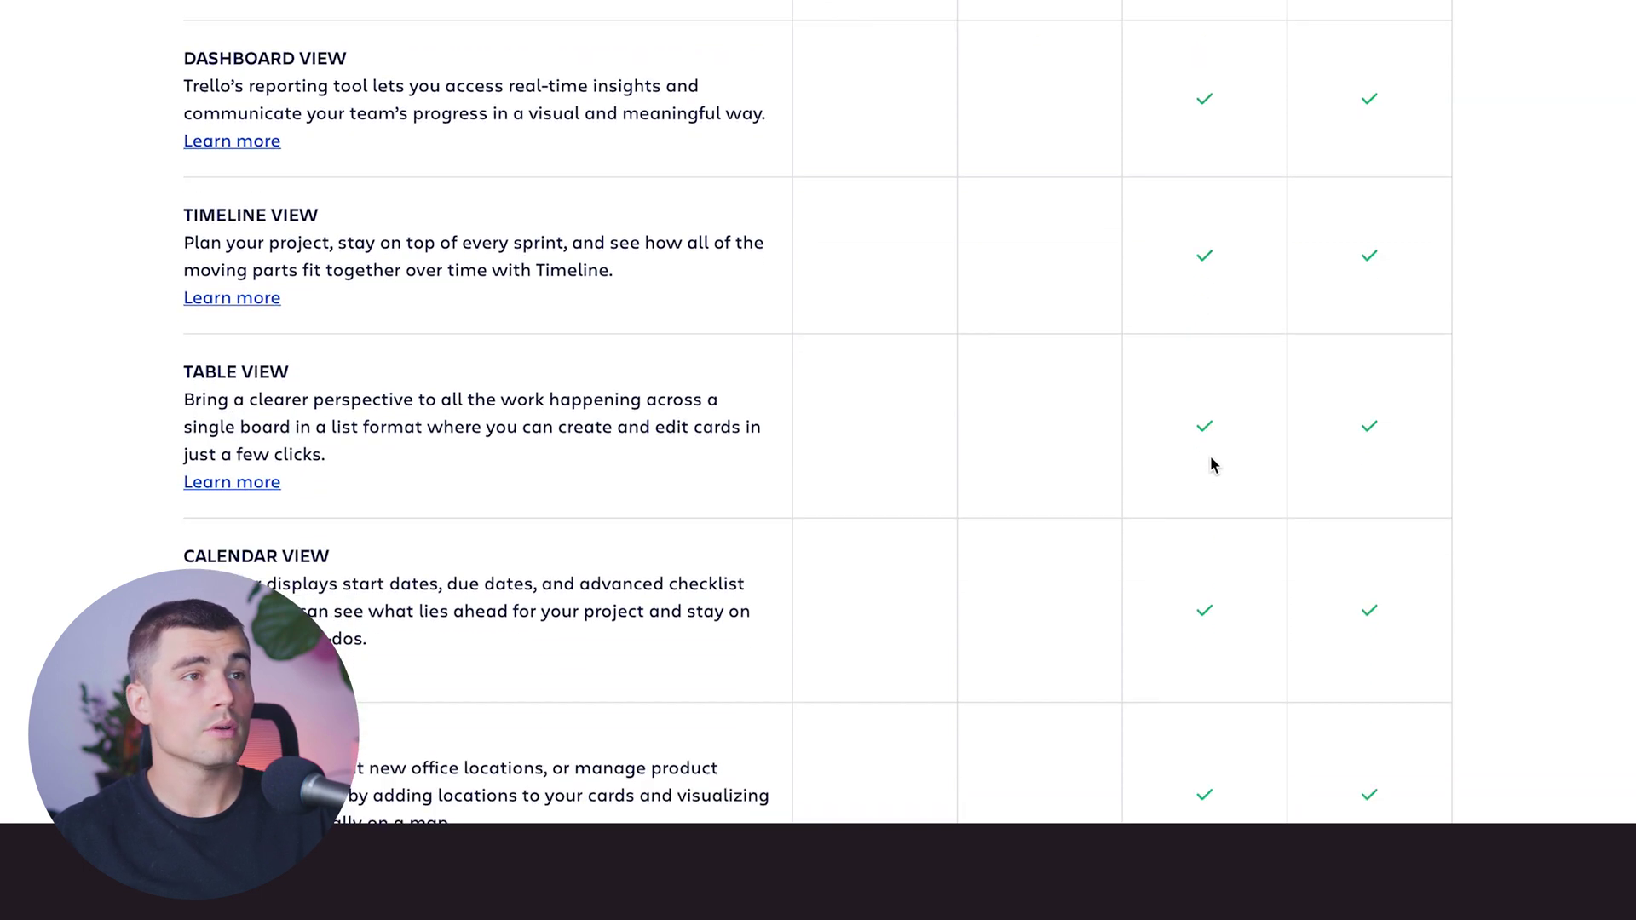
pyautogui.scroll(-4, 1214, 464)
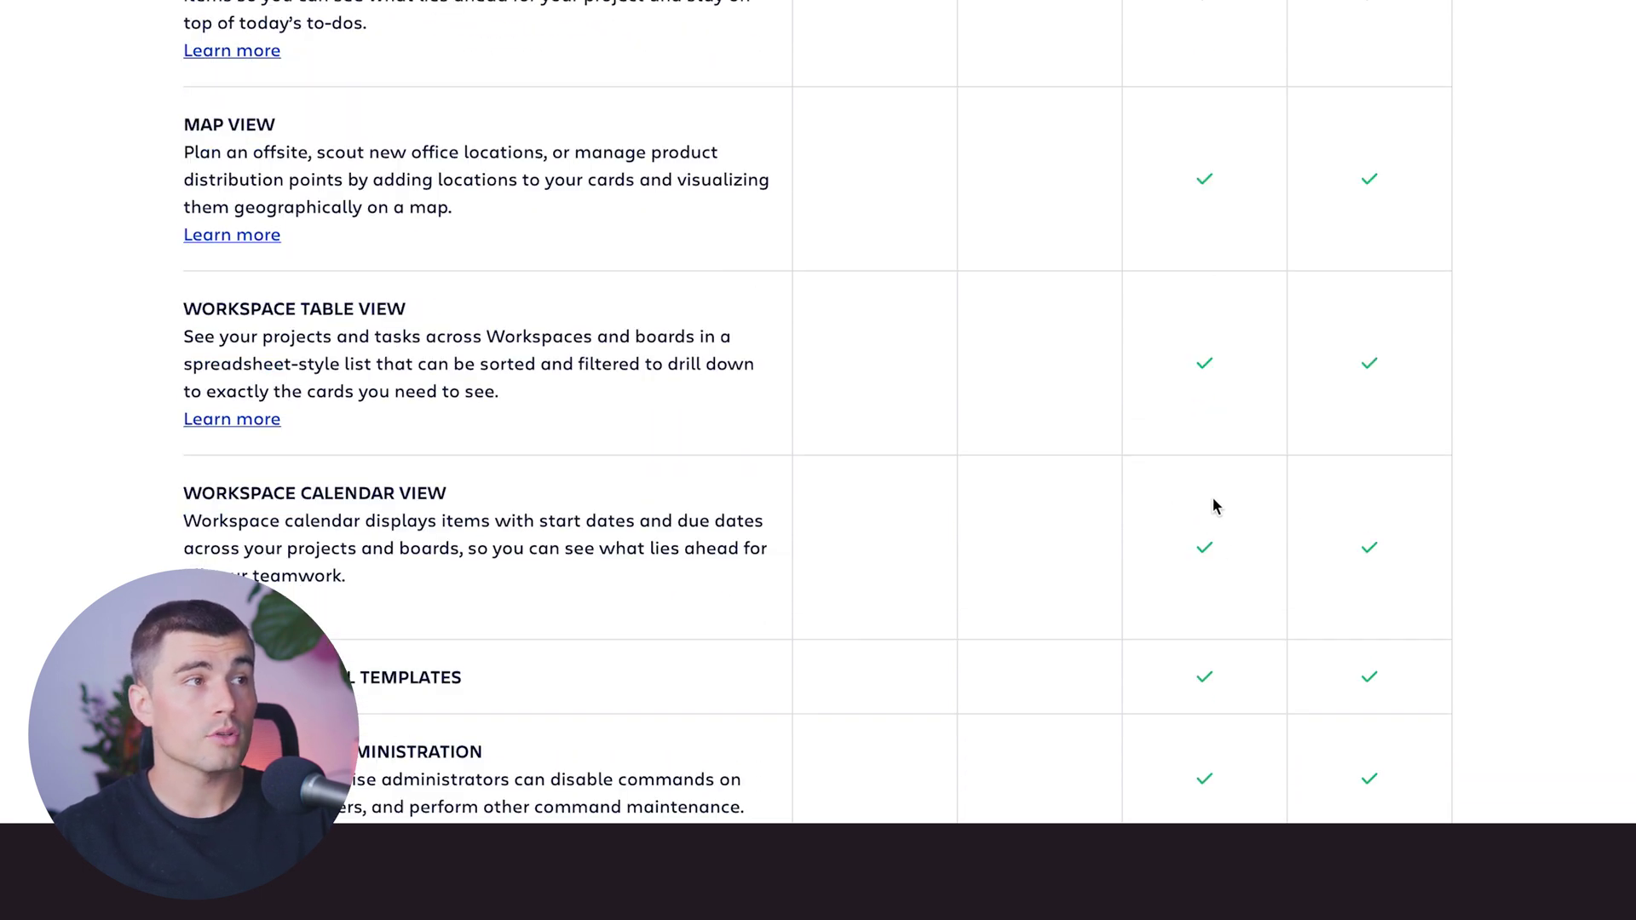
pyautogui.scroll(-1, 1213, 503)
pyautogui.scroll(-1, 1223, 555)
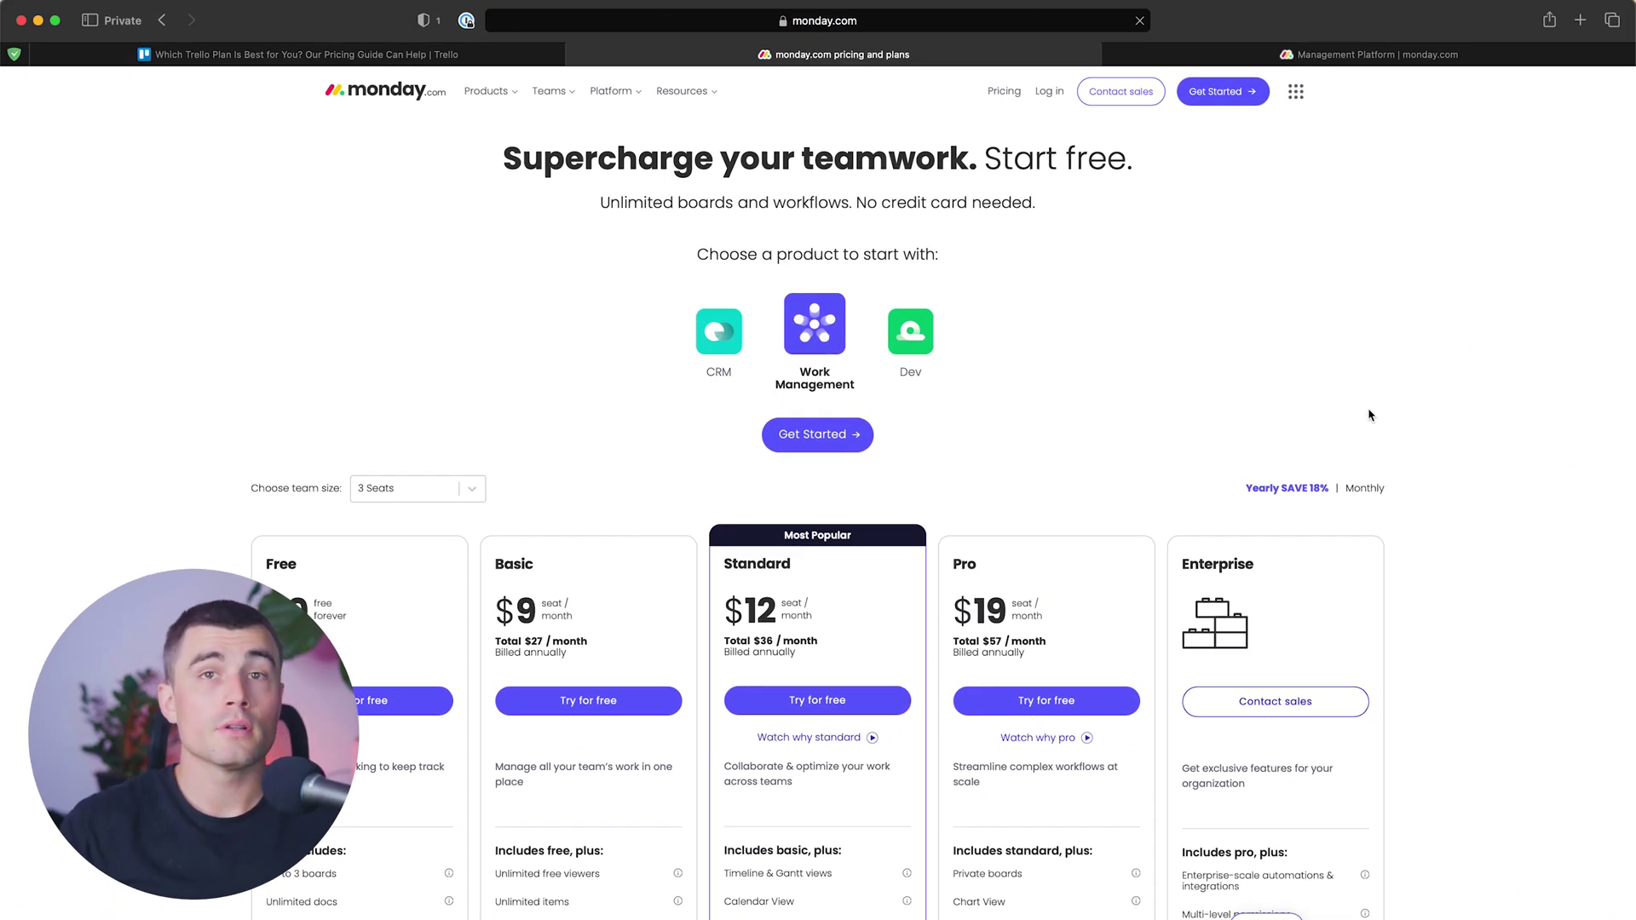
# Compare monday.com's plan prices under monthly and yearly billing, ending with yearly billing selected
pyautogui.scroll(-3, 1380, 353)
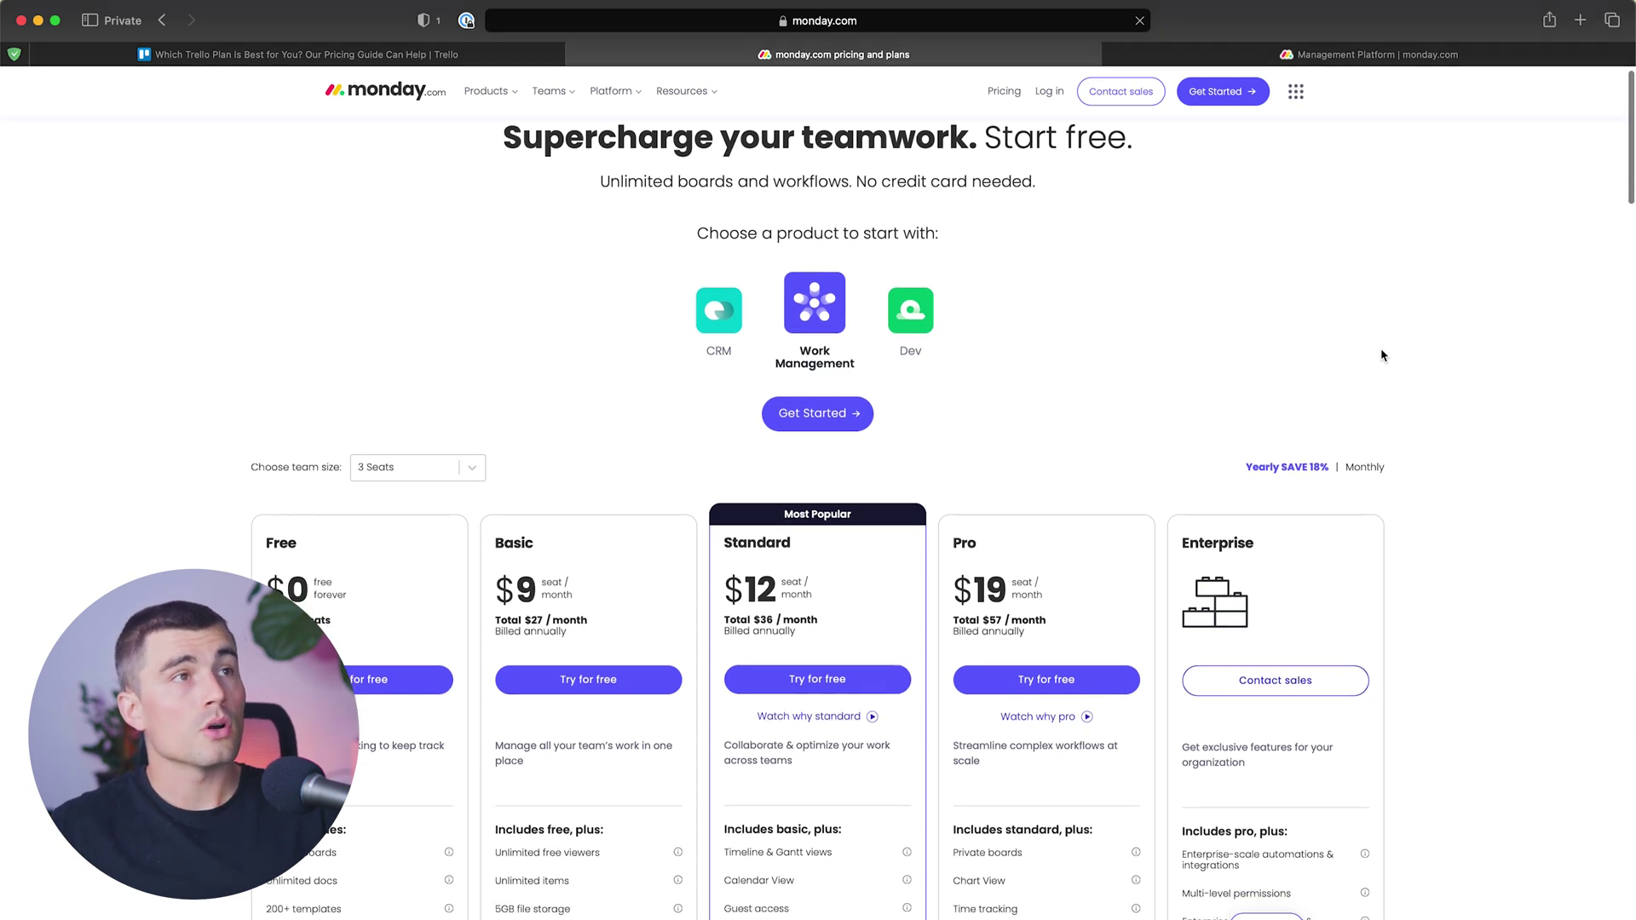
pyautogui.scroll(-1, 1381, 351)
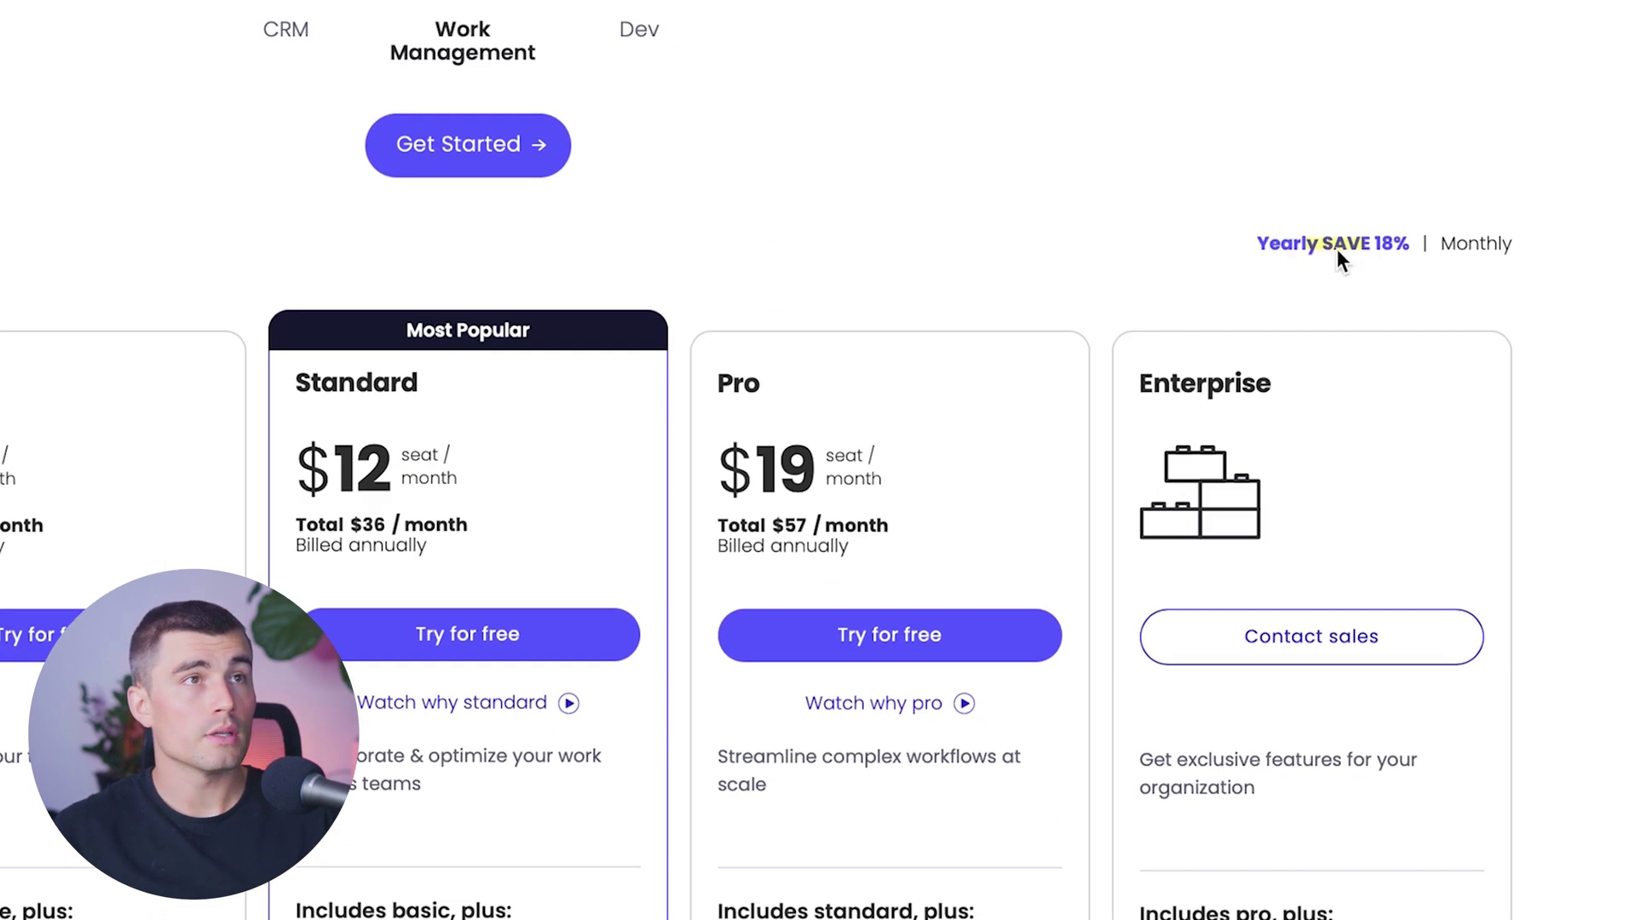
pyautogui.click(1481, 244)
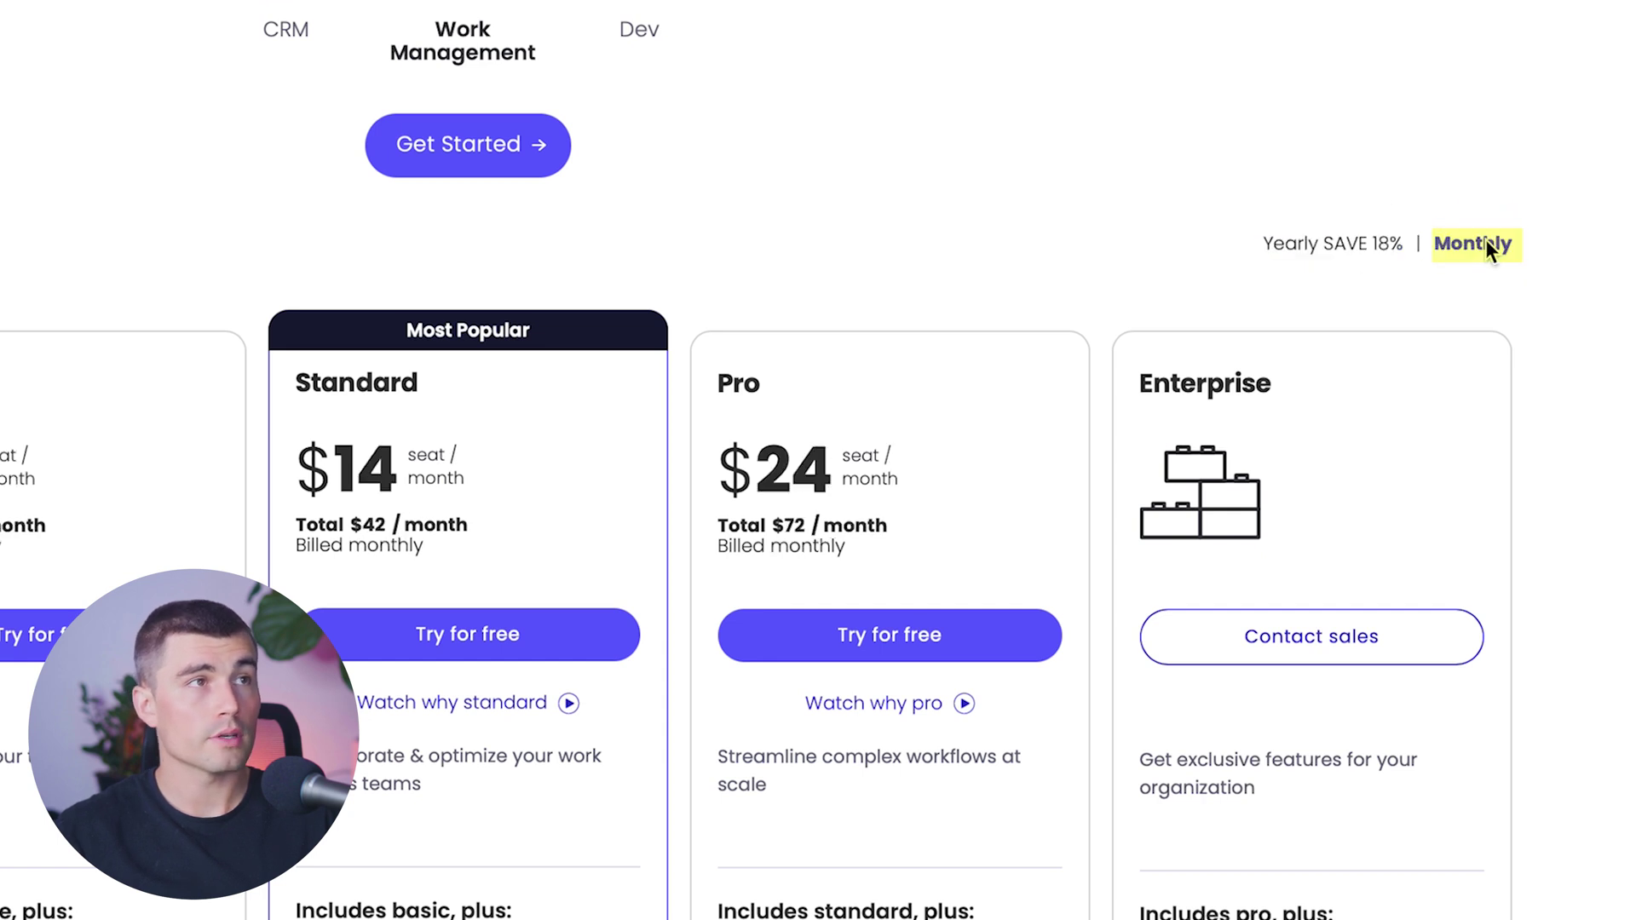
pyautogui.click(1346, 243)
pyautogui.scroll(-1, 1346, 255)
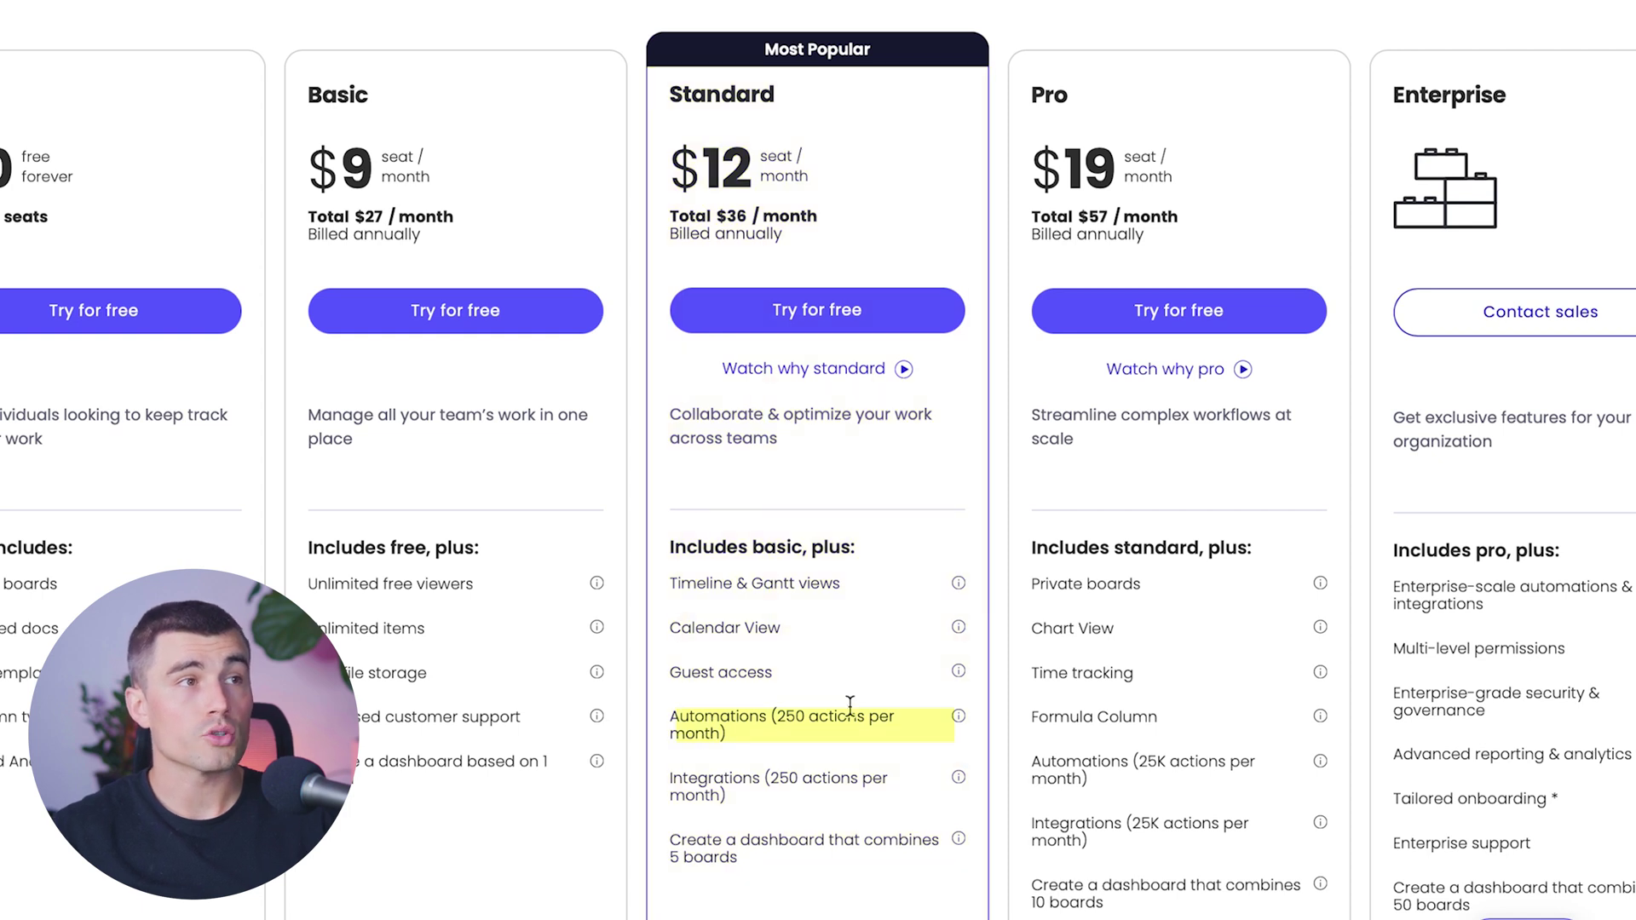
# Examine the monthly automation and integration action limits included in monday.com's Standard plan
pyautogui.click(768, 718)
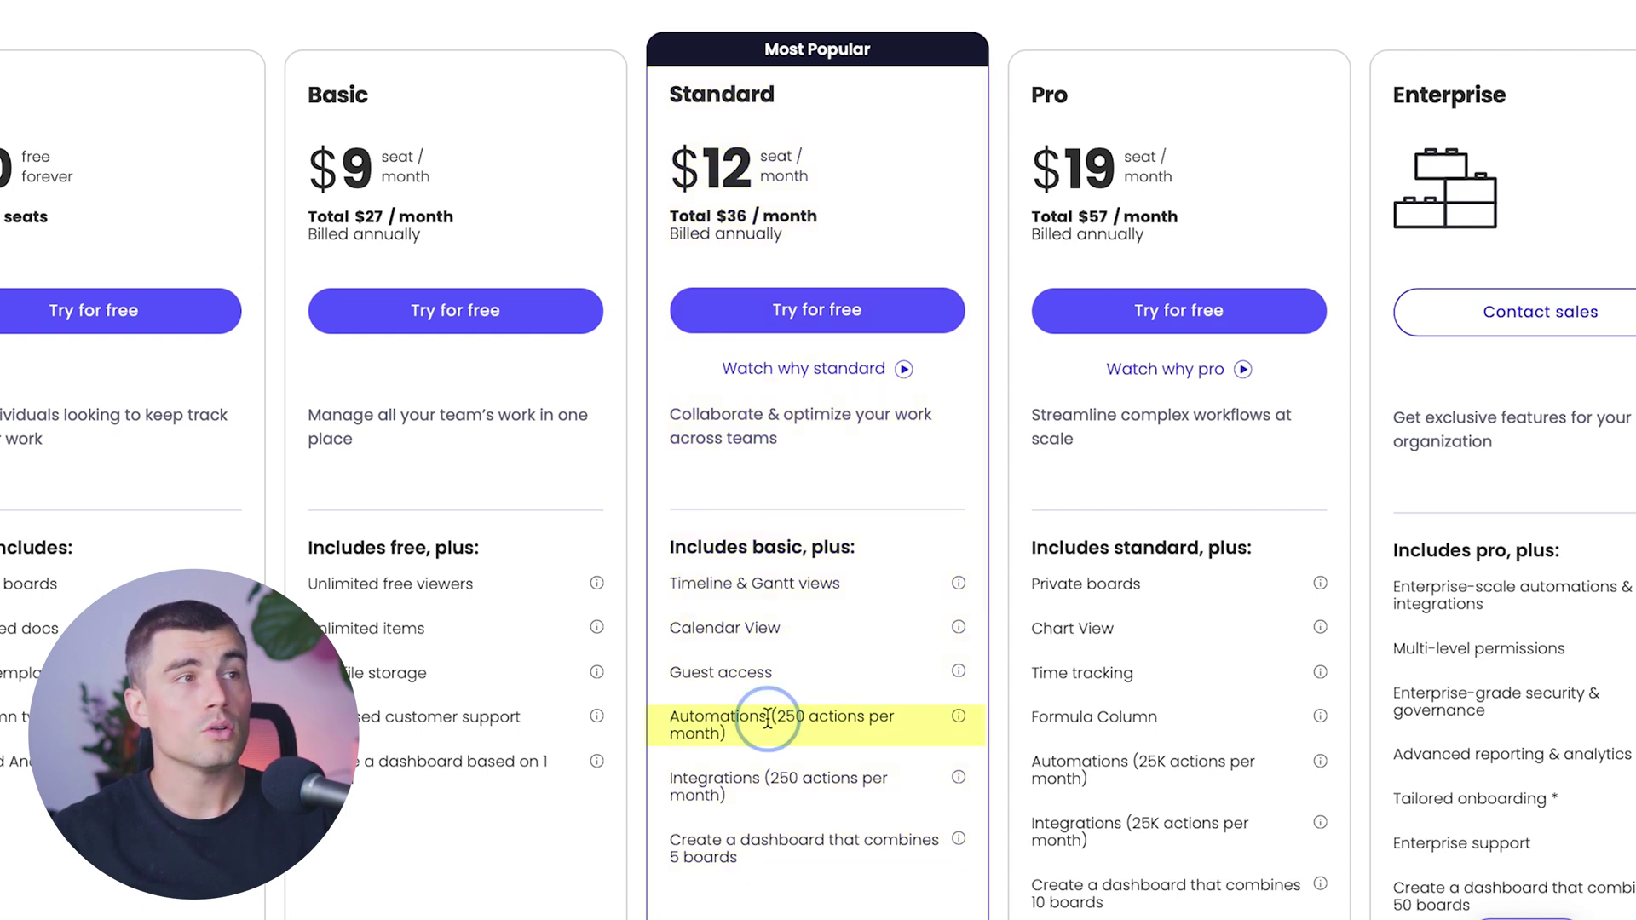
pyautogui.moveTo(768, 718); pyautogui.dragTo(726, 735)
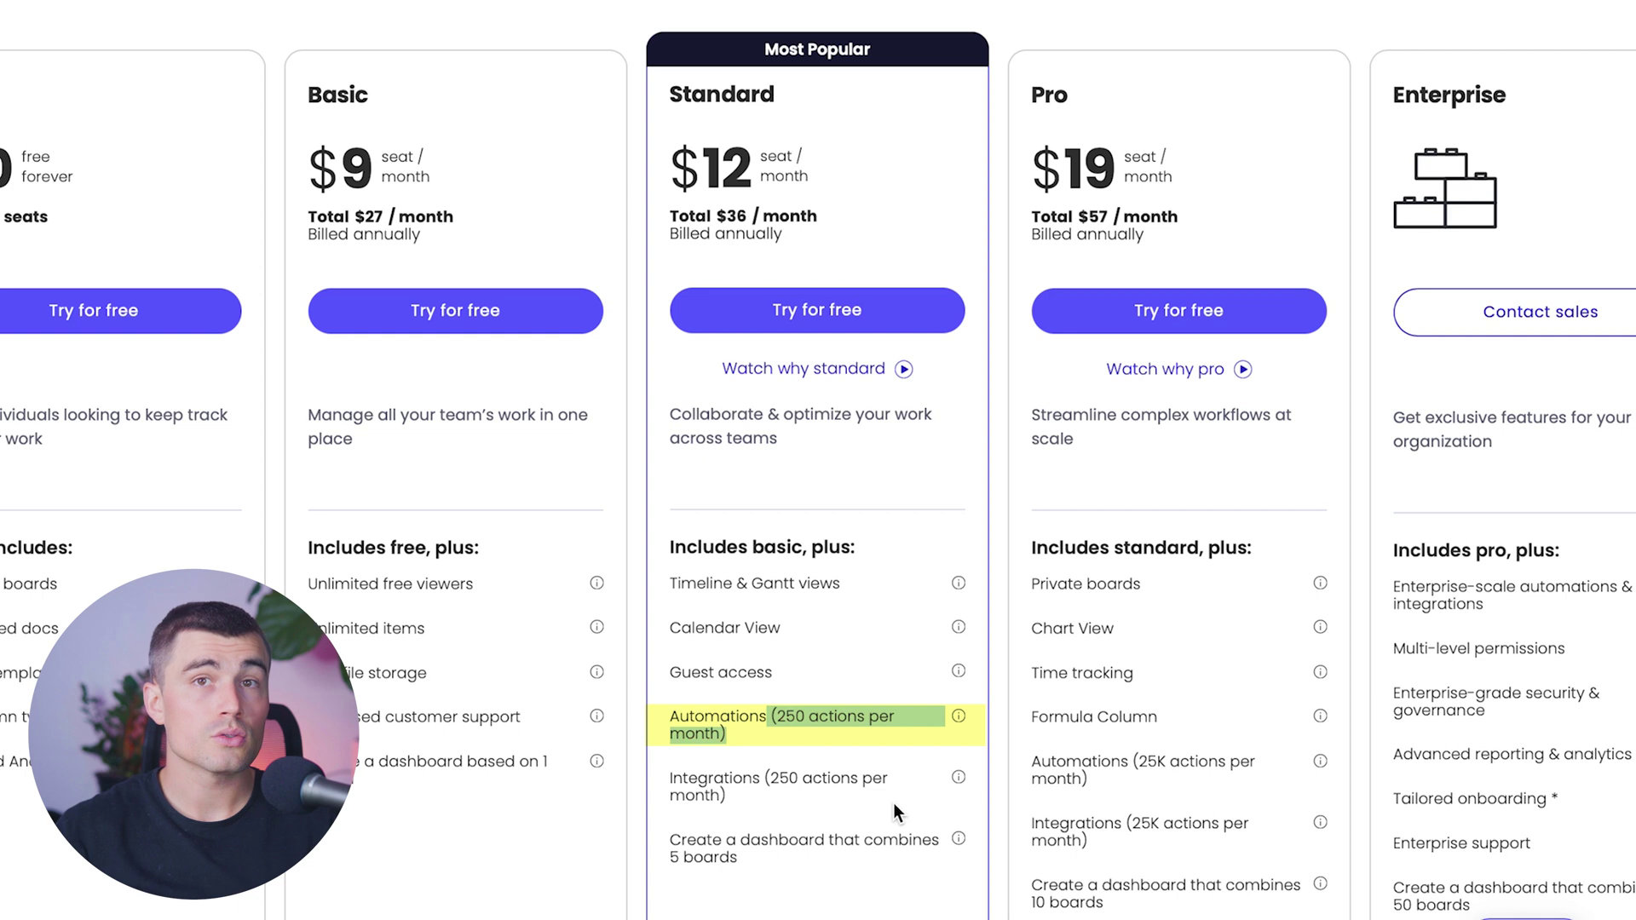
pyautogui.click(835, 777)
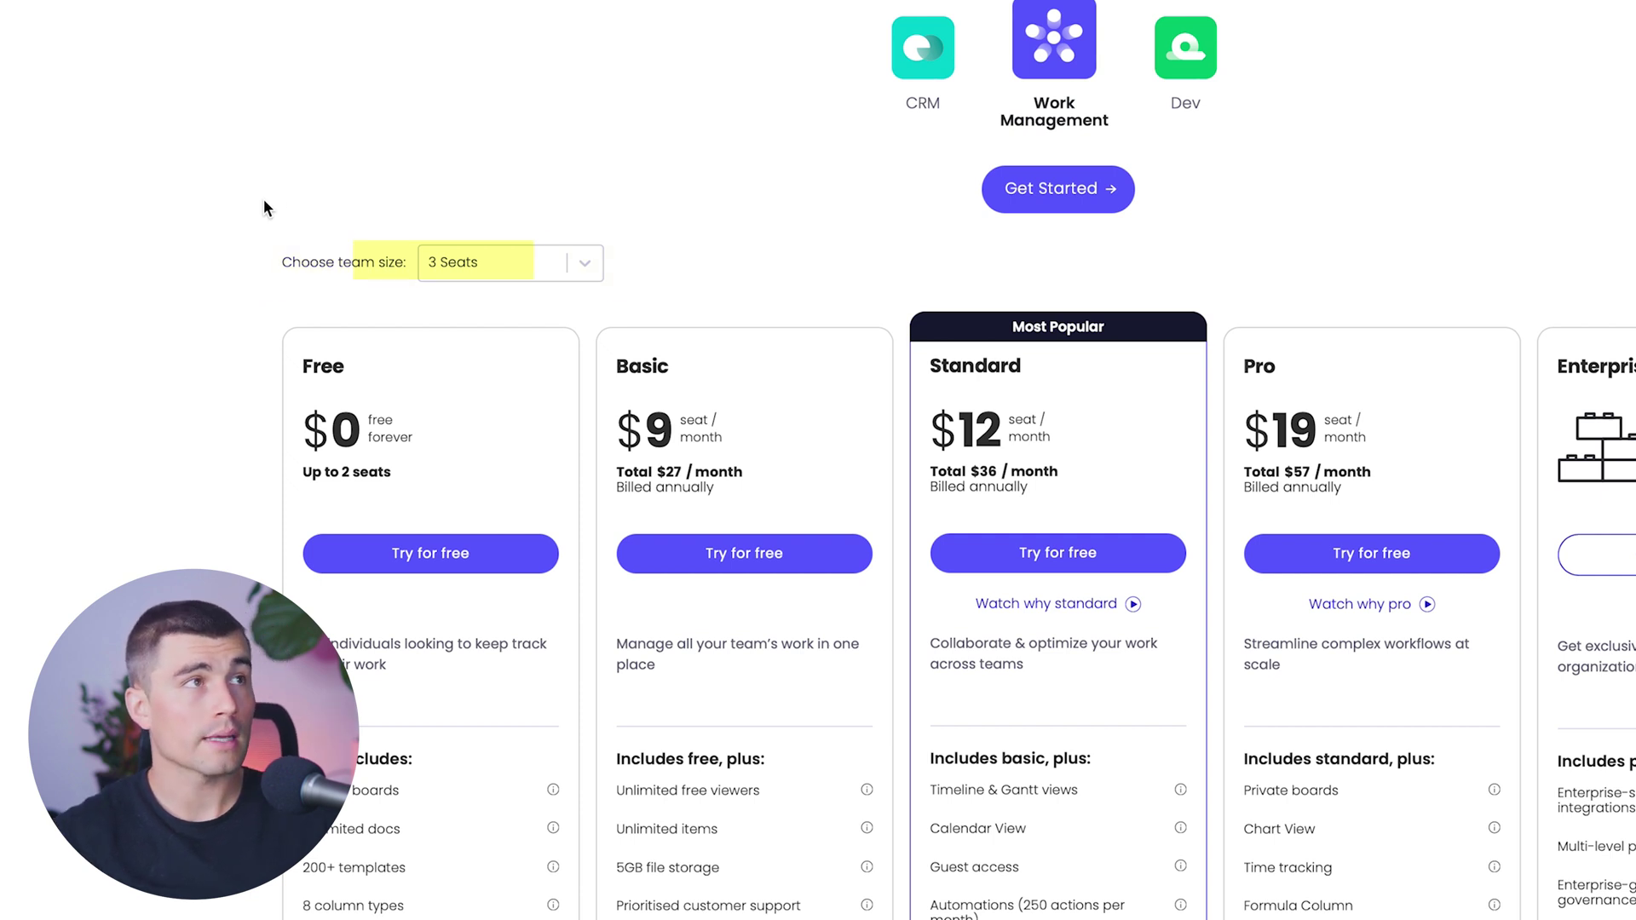
# Look through the available team size options on the monday.com pricing page without choosing a different one
pyautogui.click(582, 263)
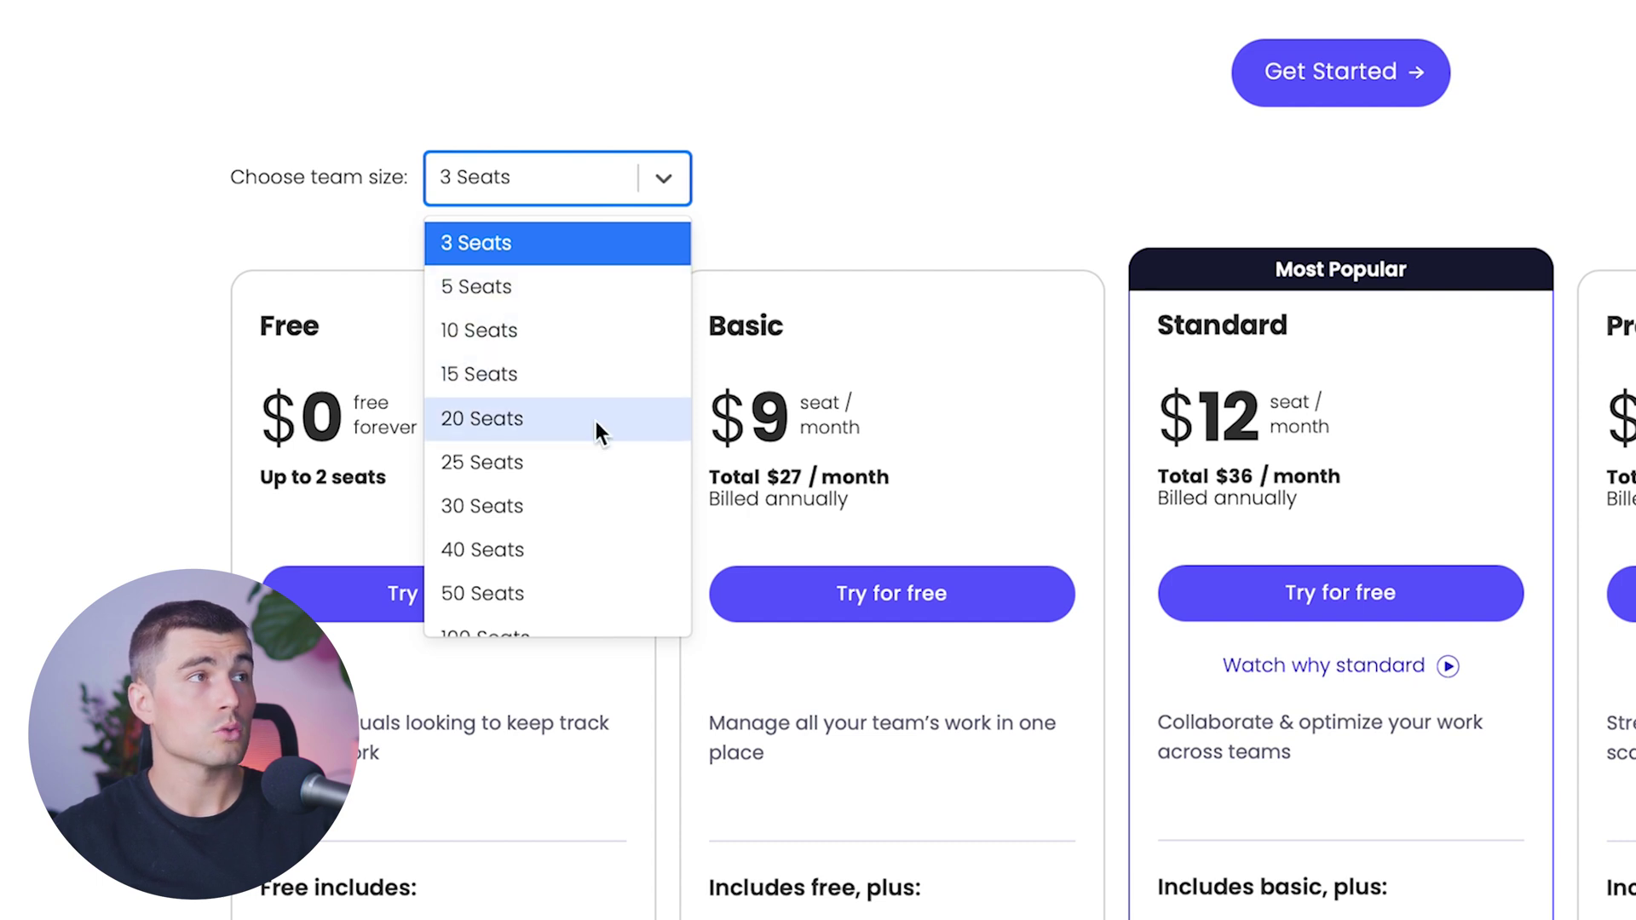
pyautogui.scroll(-2, 594, 419)
pyautogui.scroll(2, 593, 421)
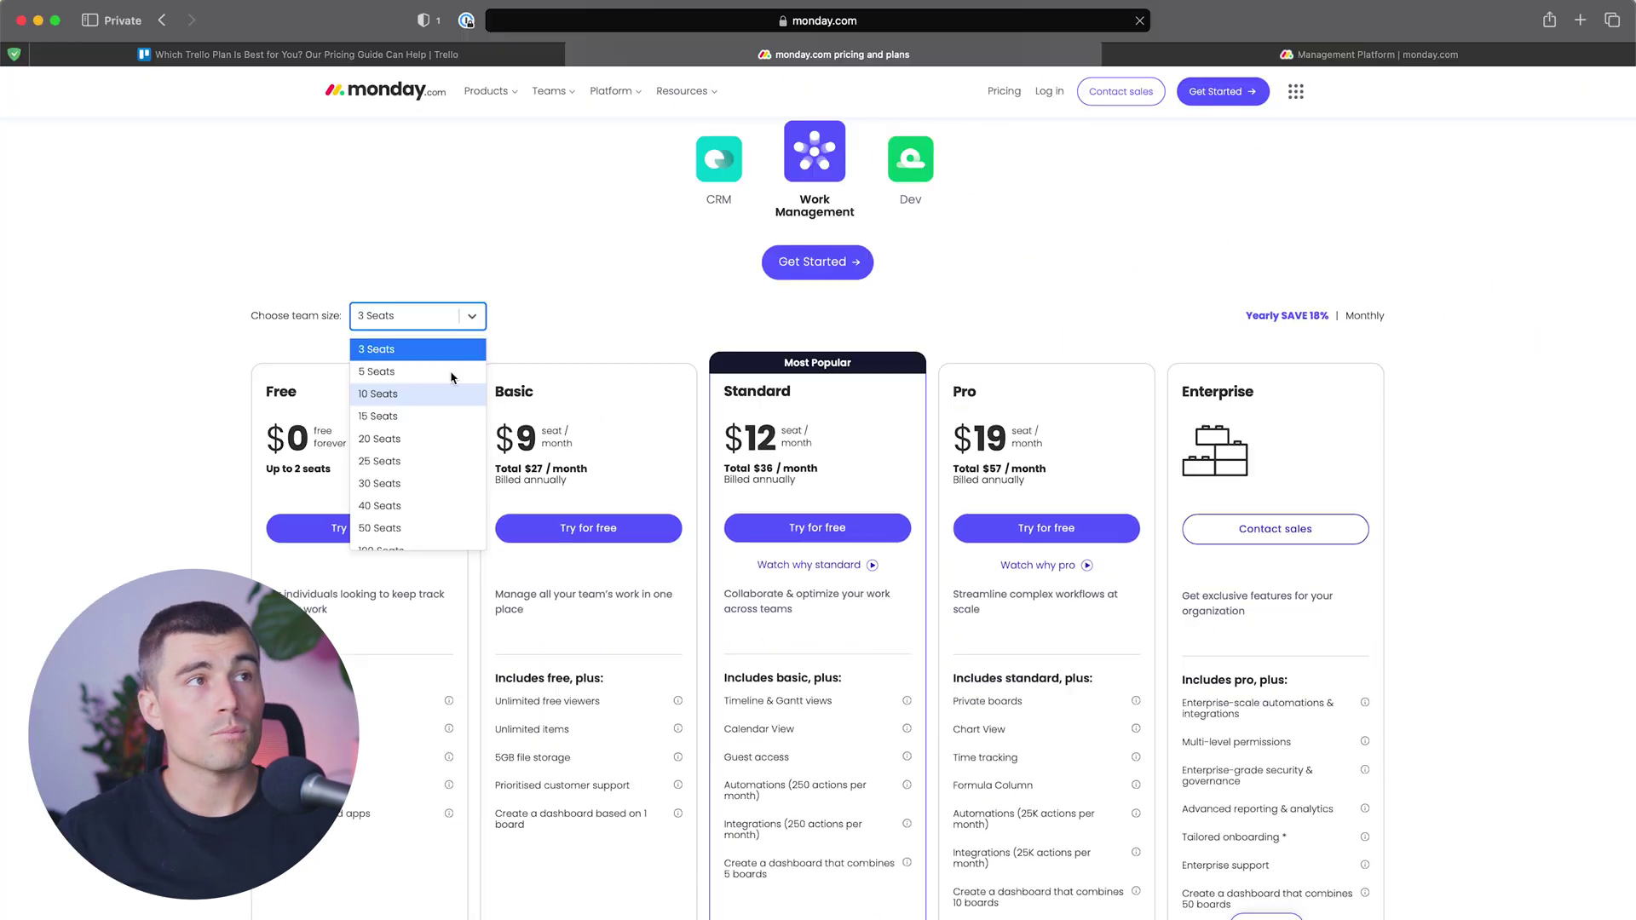
pyautogui.click(572, 324)
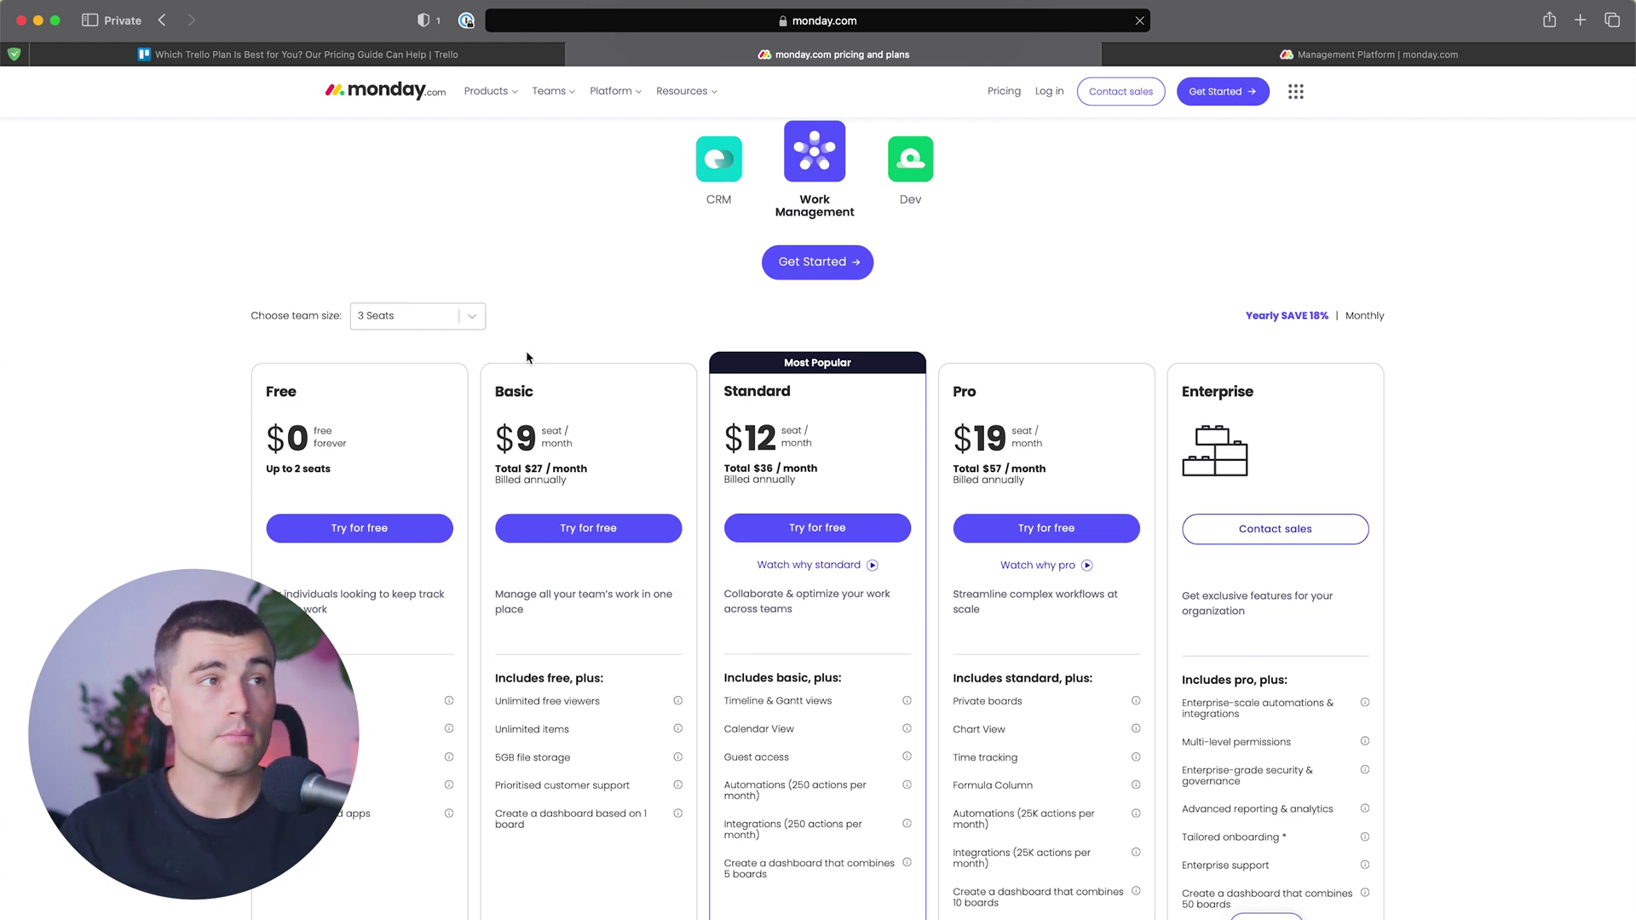
# Compare the file storage allowances of all monday.com plans in the complete features list
pyautogui.scroll(-10, 524, 351)
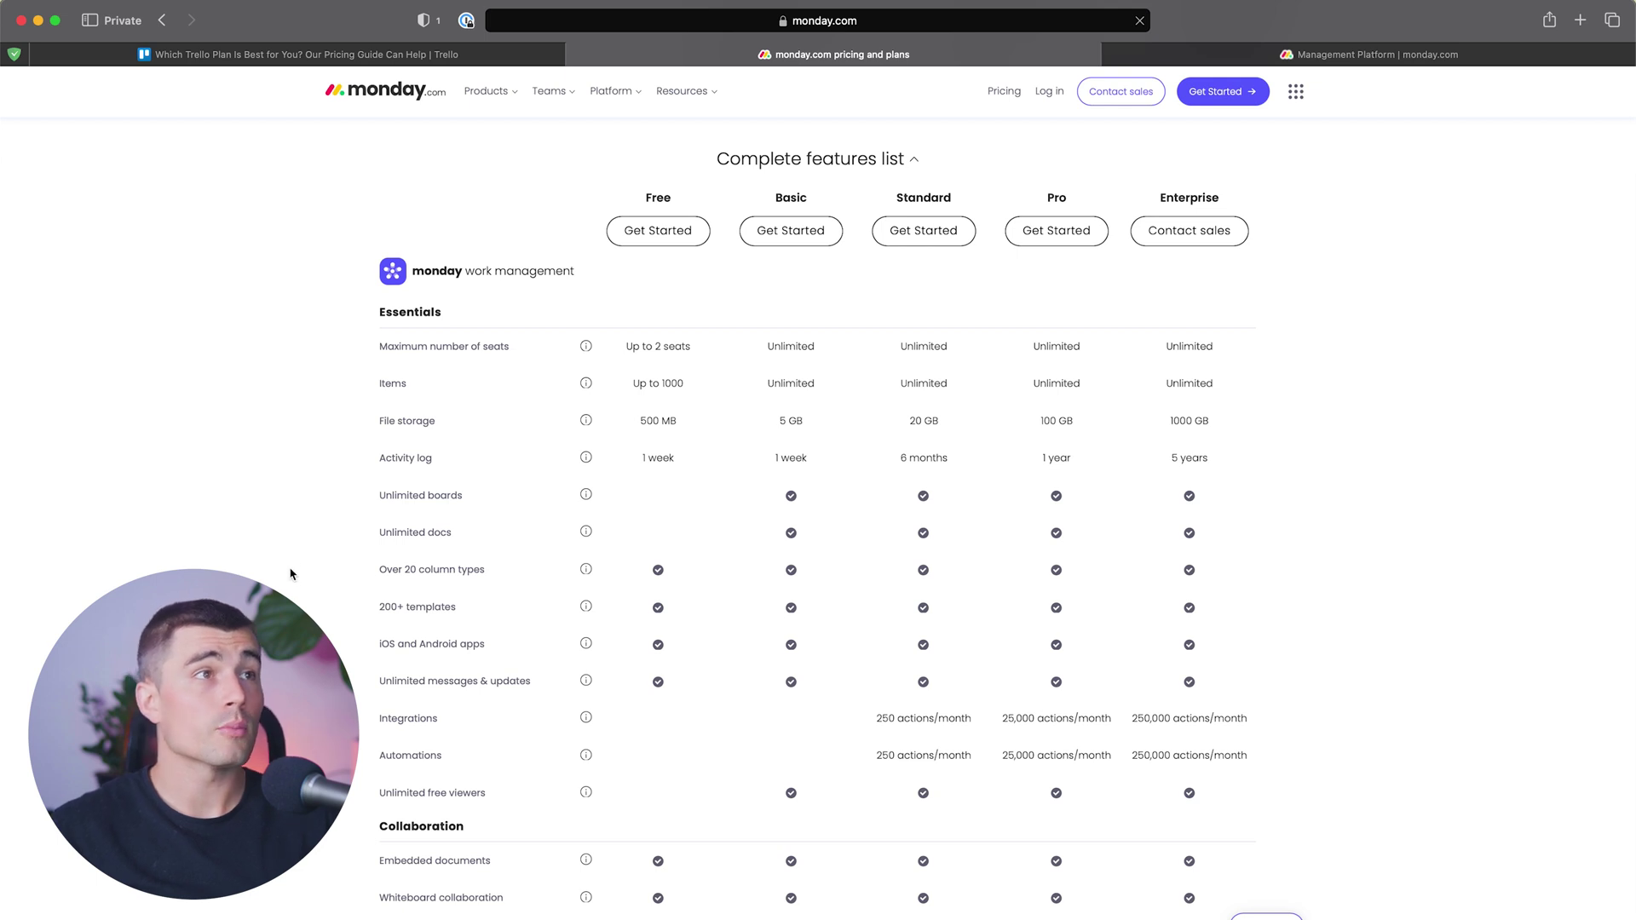
pyautogui.moveTo(382, 419); pyautogui.dragTo(489, 415)
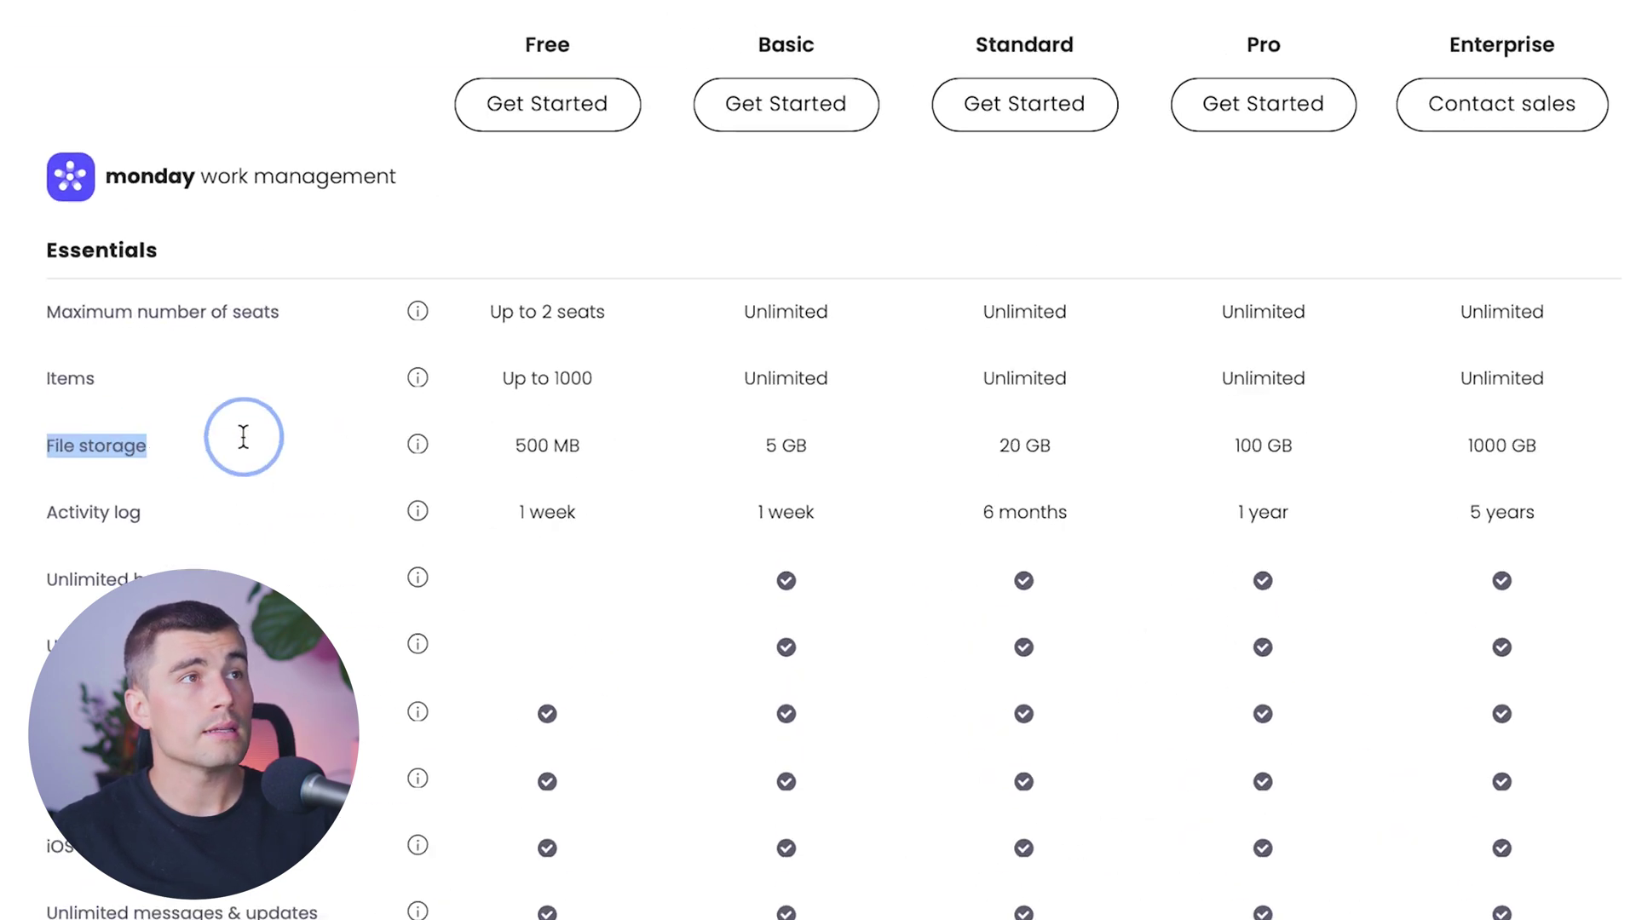
pyautogui.moveTo(243, 437); pyautogui.dragTo(1607, 442)
pyautogui.click(1417, 500)
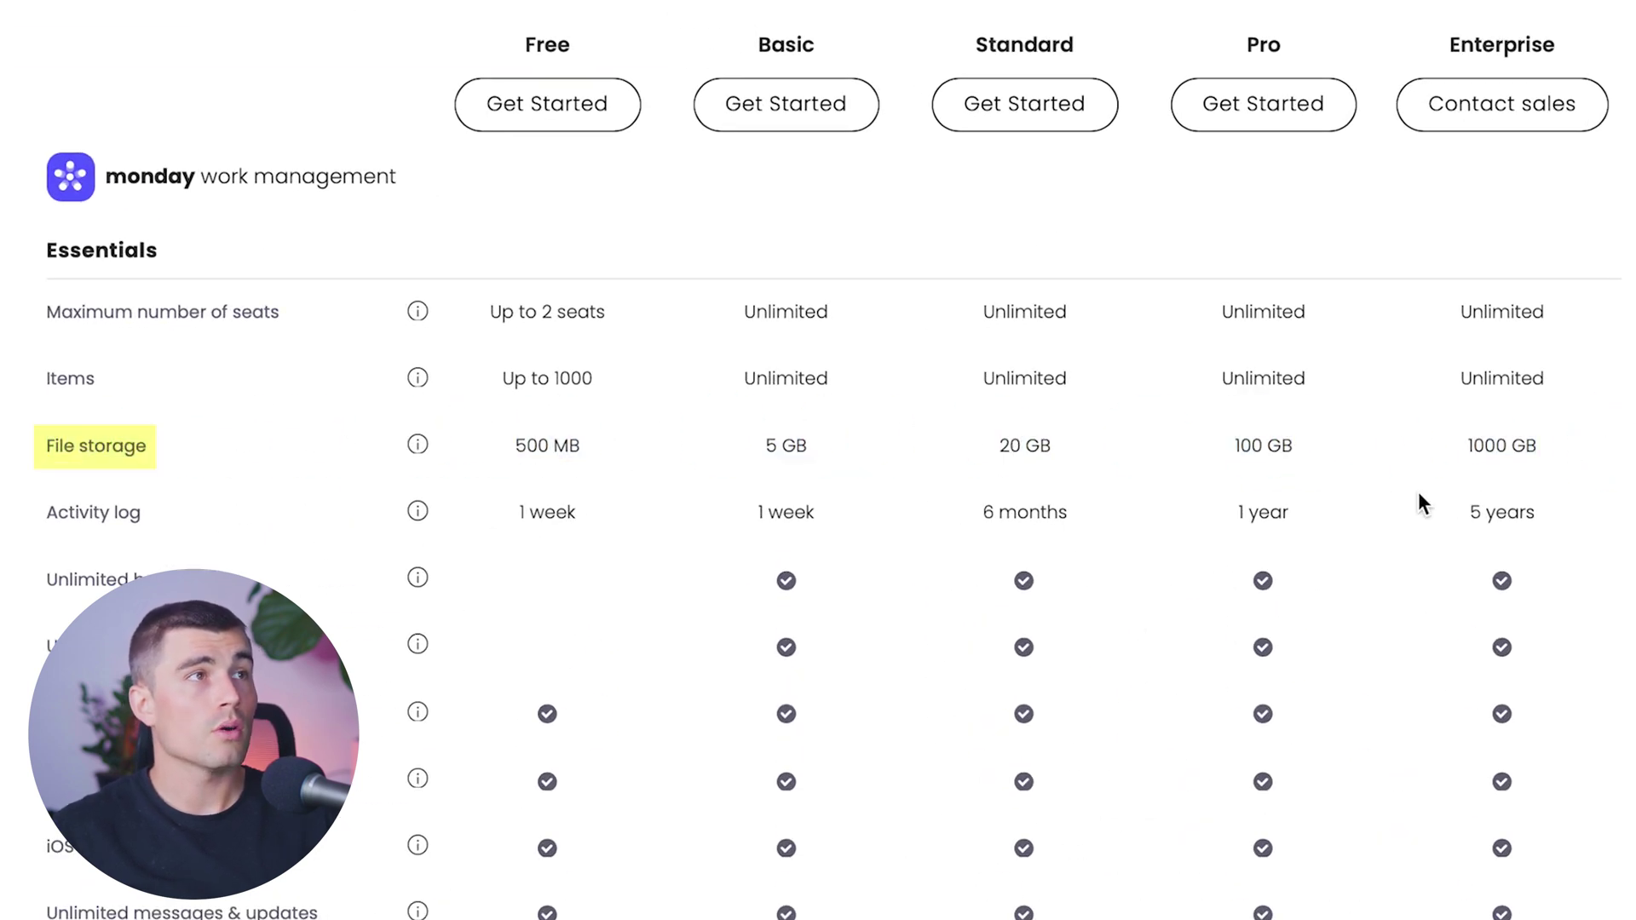
pyautogui.moveTo(464, 450); pyautogui.dragTo(614, 453)
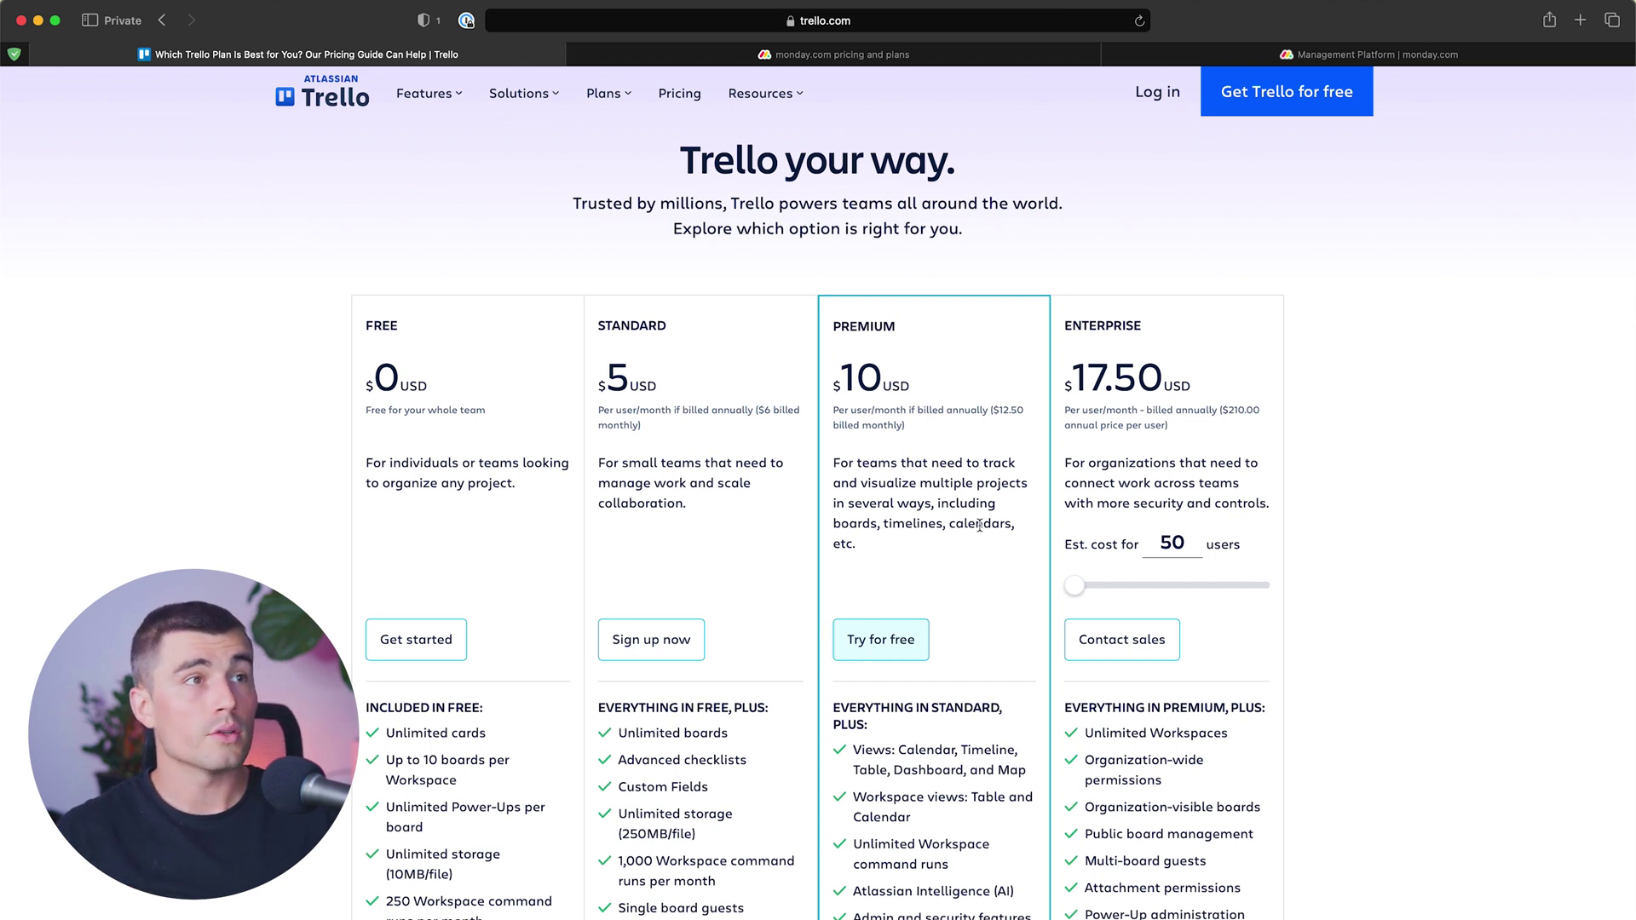
# Start the free trial of Trello's Premium plan and fill in the sign-up e-mail
pyautogui.click(895, 628)
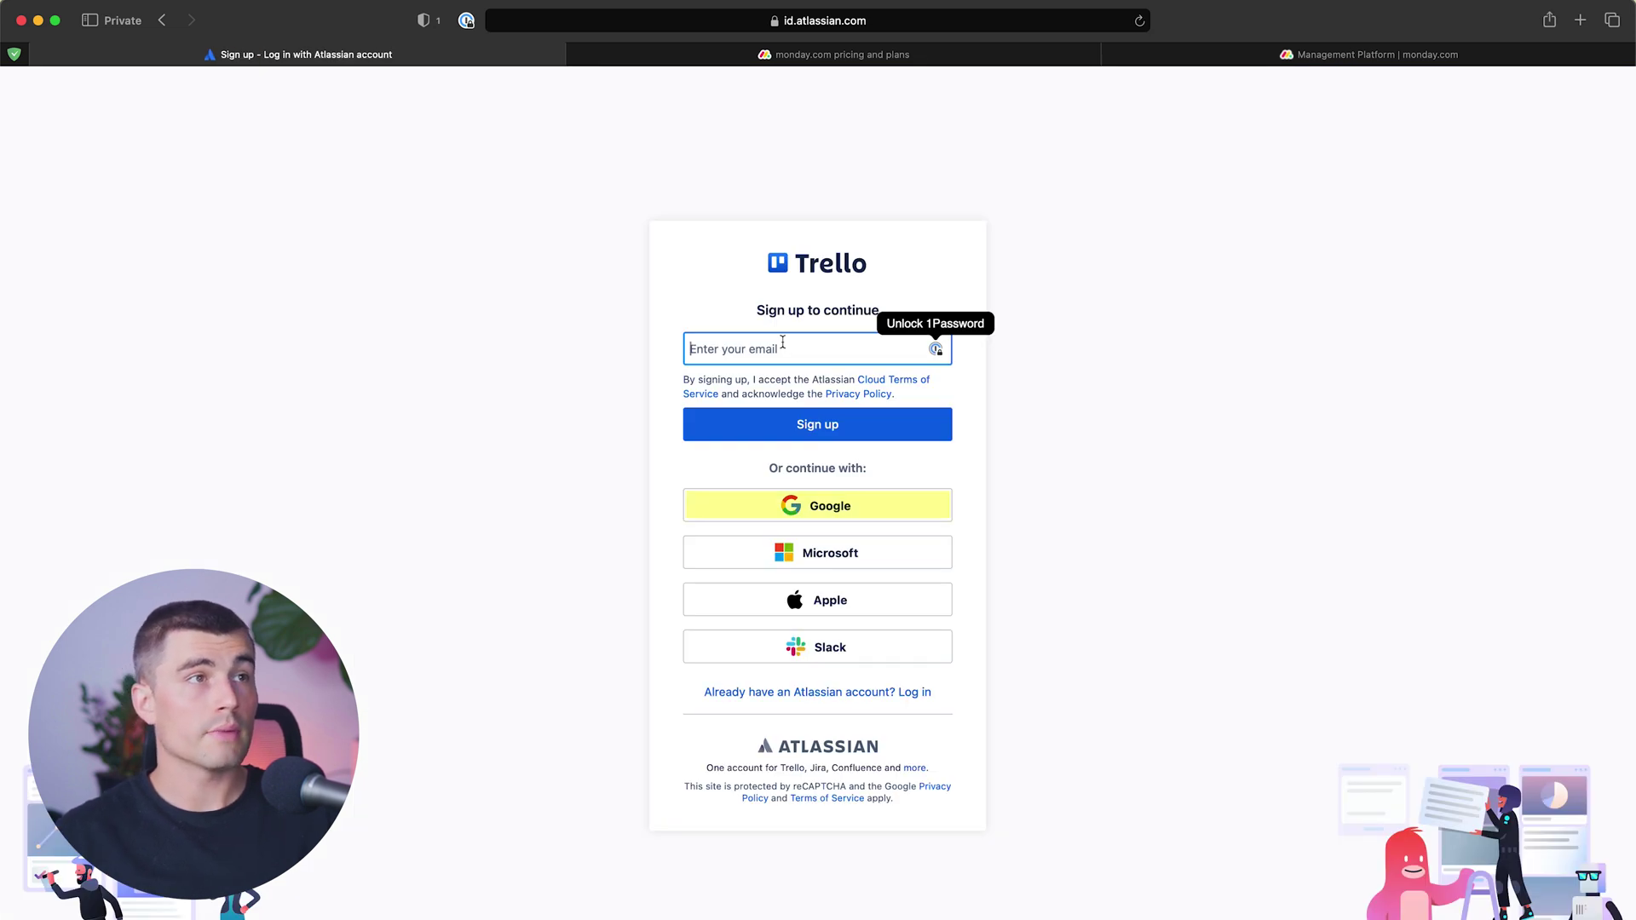
pyautogui.press('super+v')
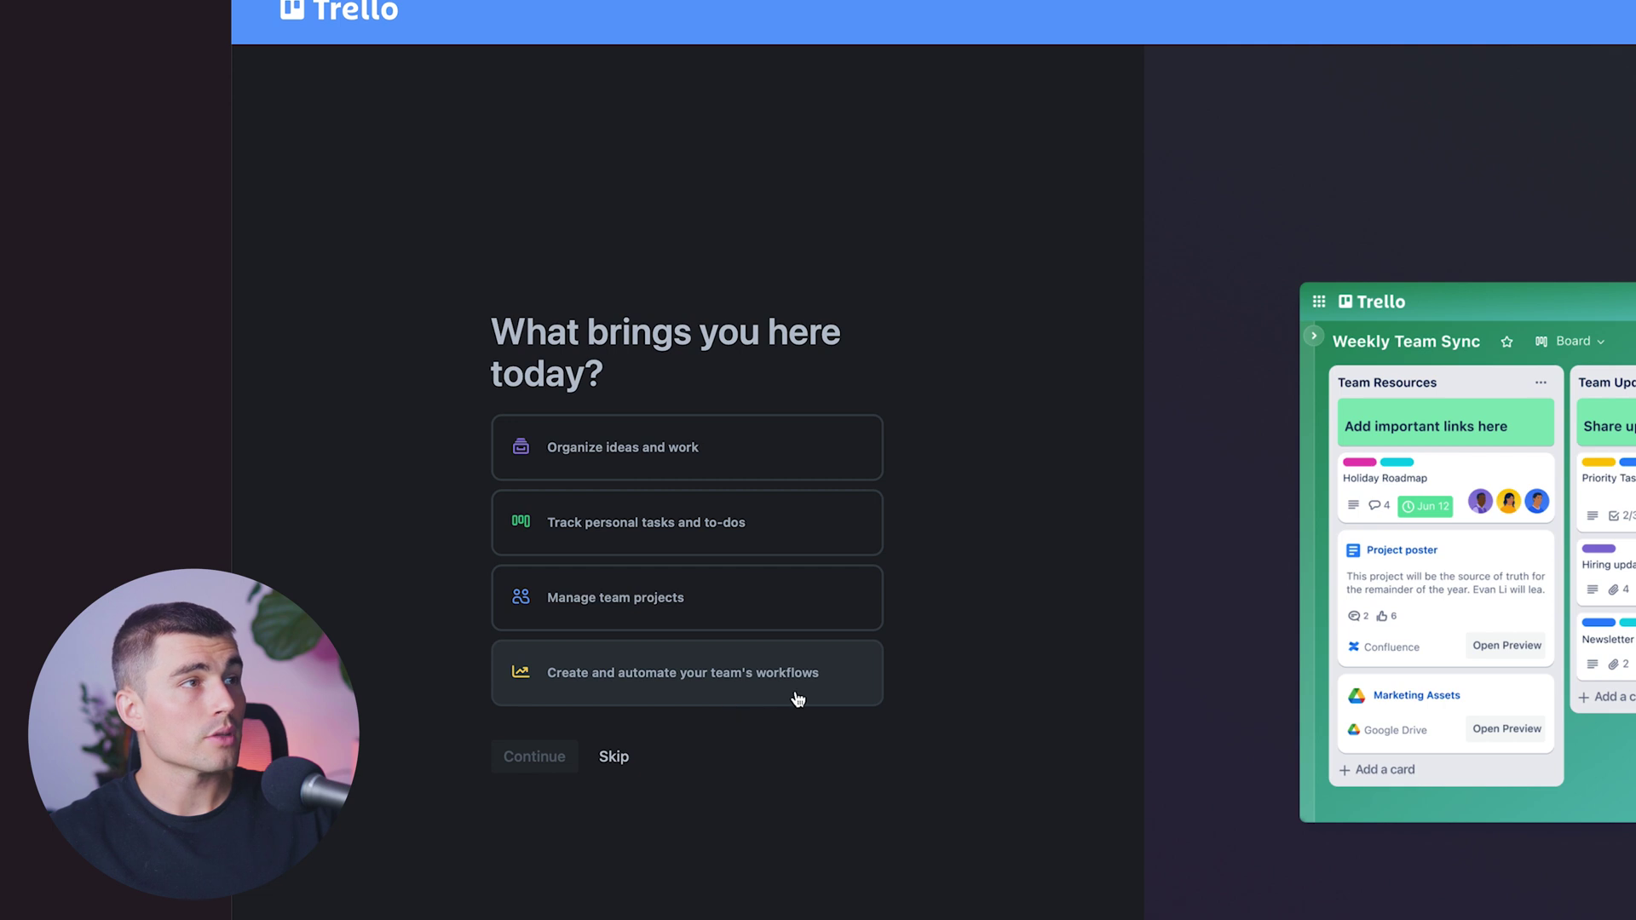
# Choose Track personal tasks and to-dos as the reason for using Trello, and proceed through the board naming page
pyautogui.click(730, 524)
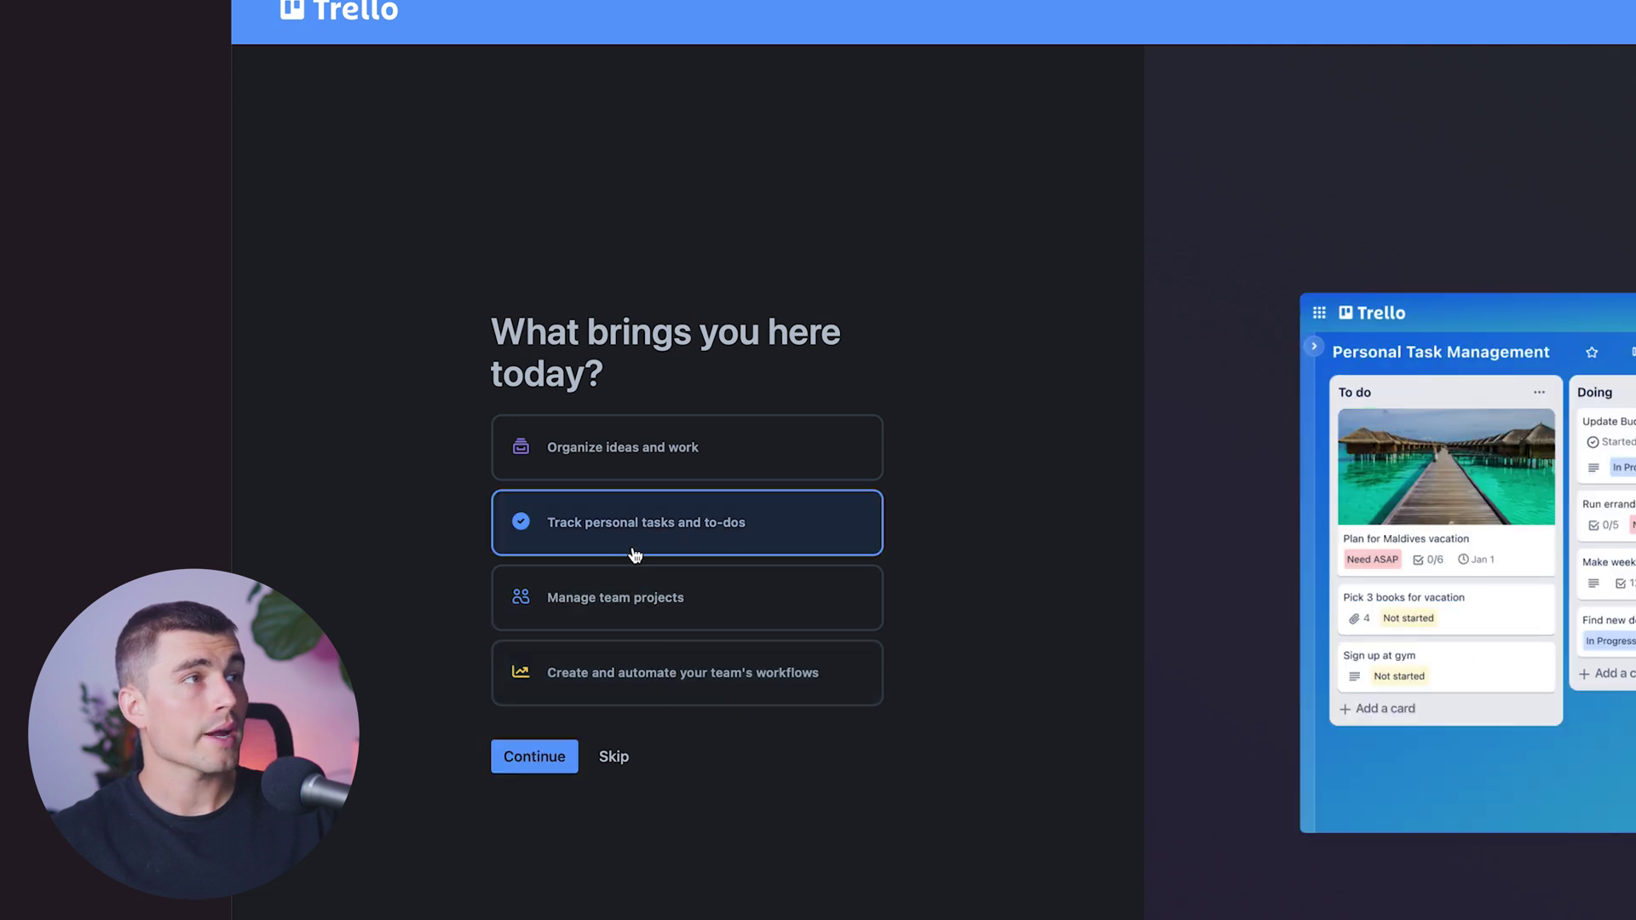
pyautogui.click(544, 758)
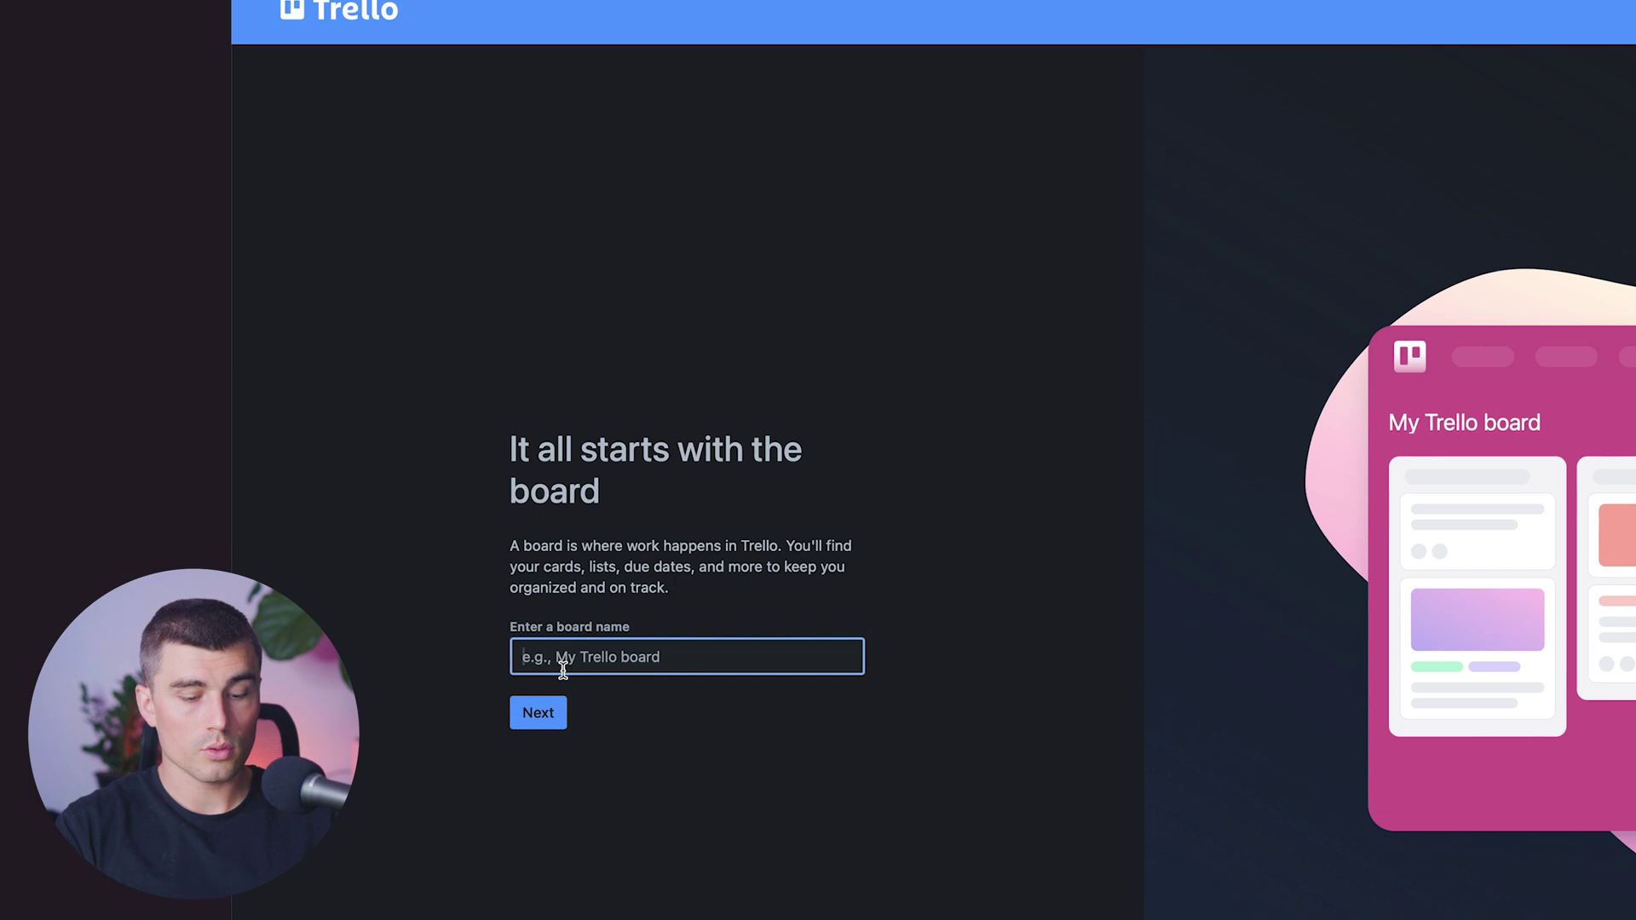
pyautogui.click(558, 715)
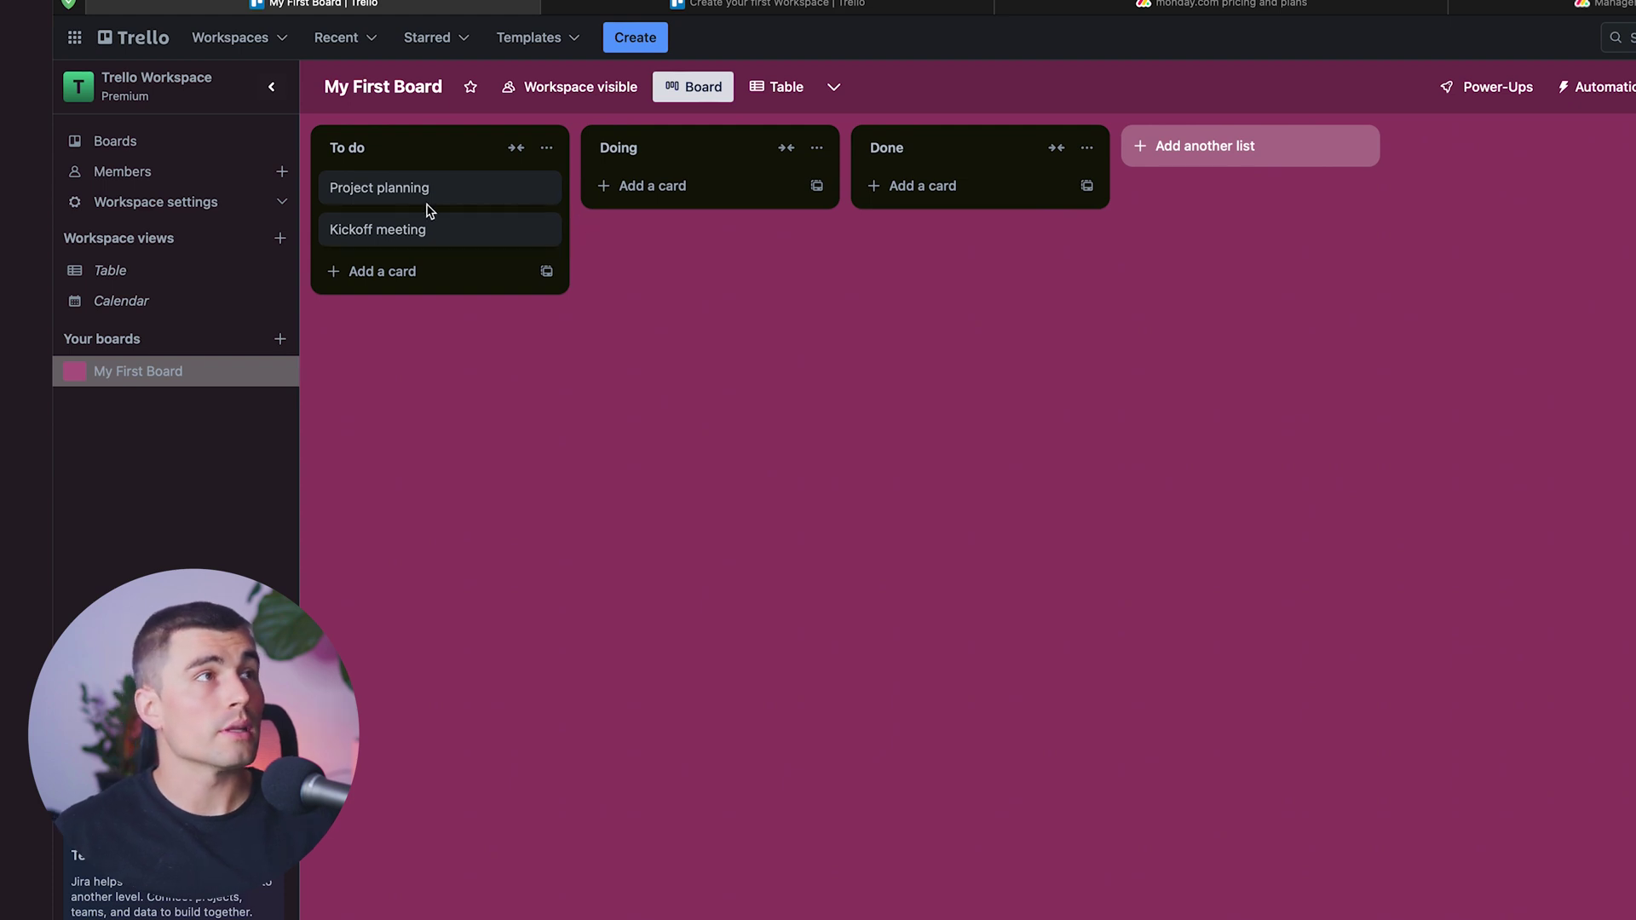
# Move the Project planning card from the To do list to Doing, and on to Done
pyautogui.moveTo(442, 197); pyautogui.dragTo(716, 186)
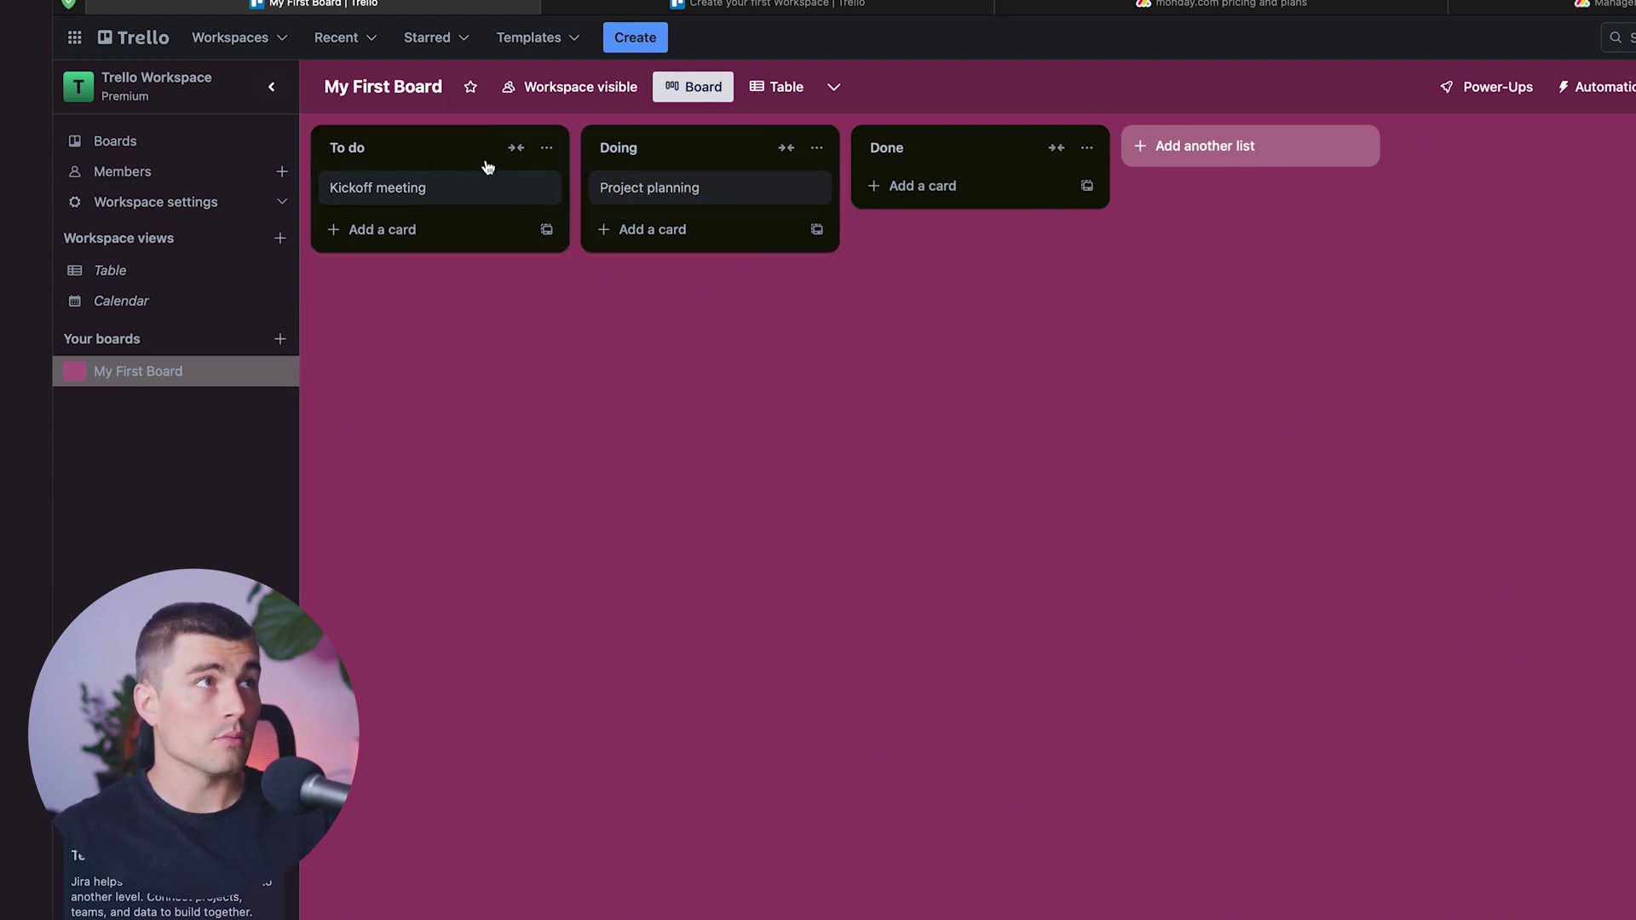
pyautogui.moveTo(637, 191); pyautogui.dragTo(892, 190)
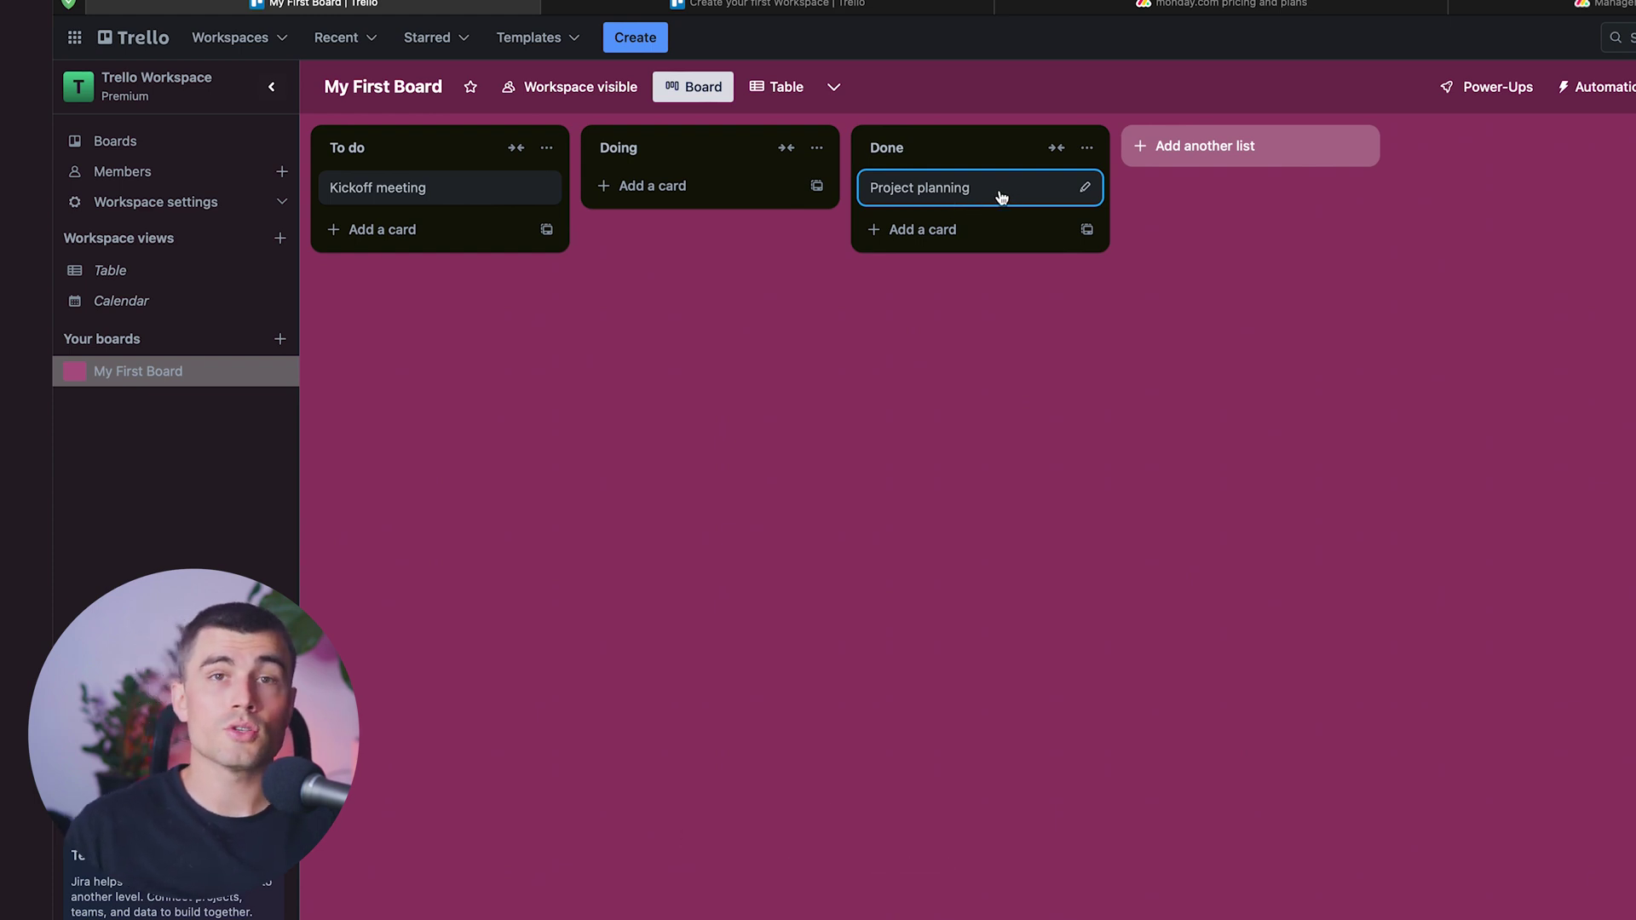
pyautogui.moveTo(994, 191); pyautogui.dragTo(923, 177)
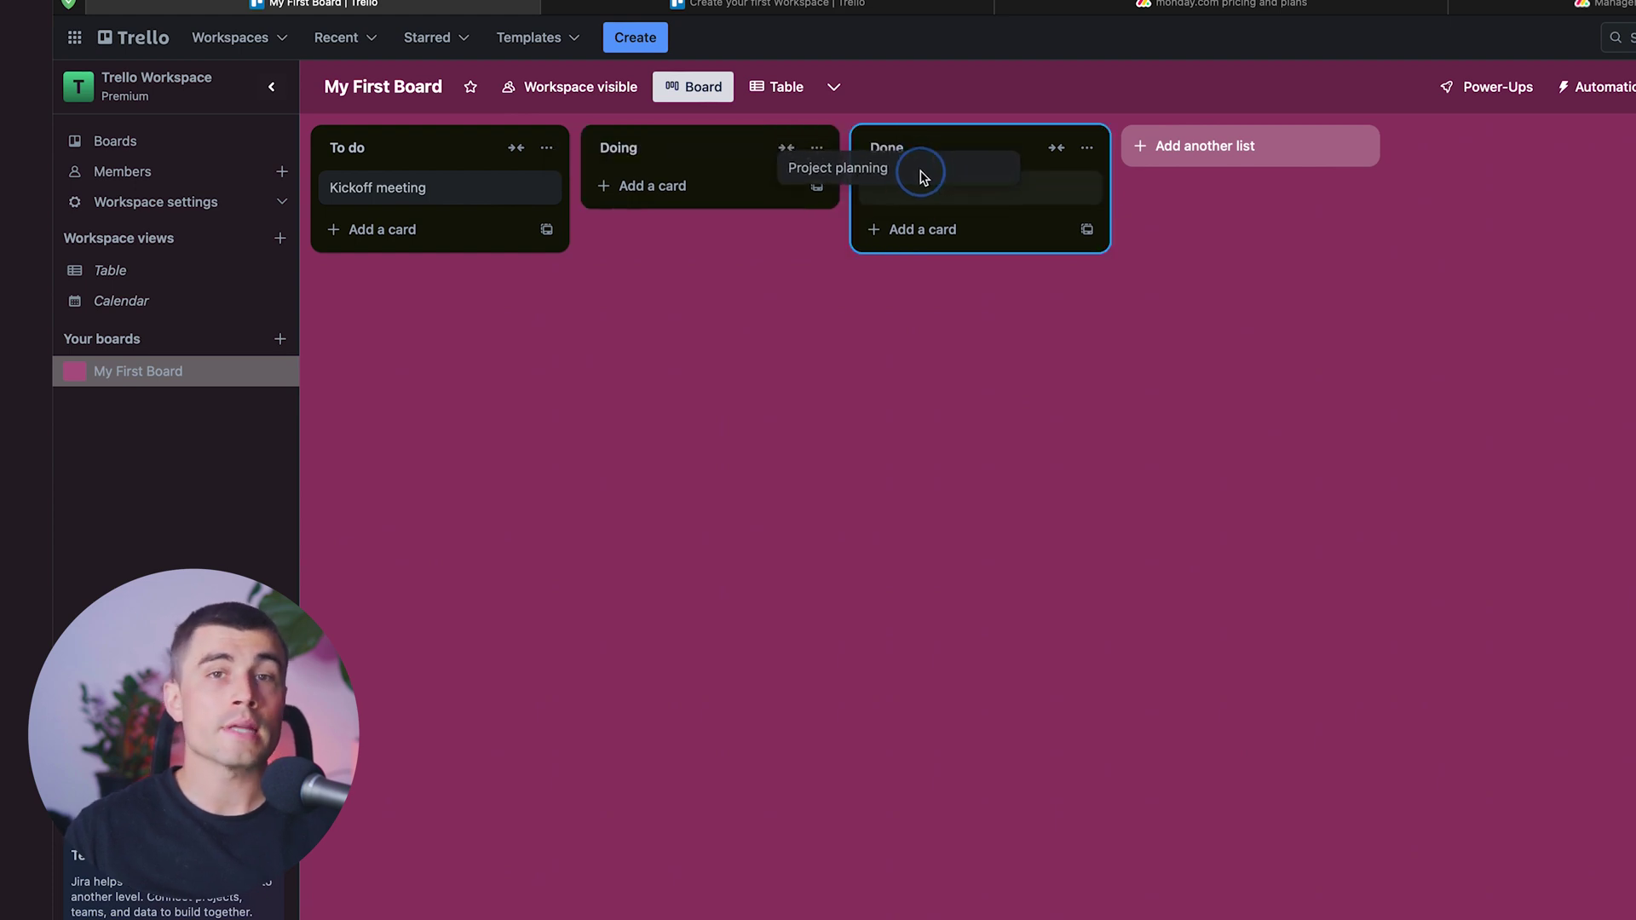
pyautogui.moveTo(923, 177); pyautogui.dragTo(921, 173)
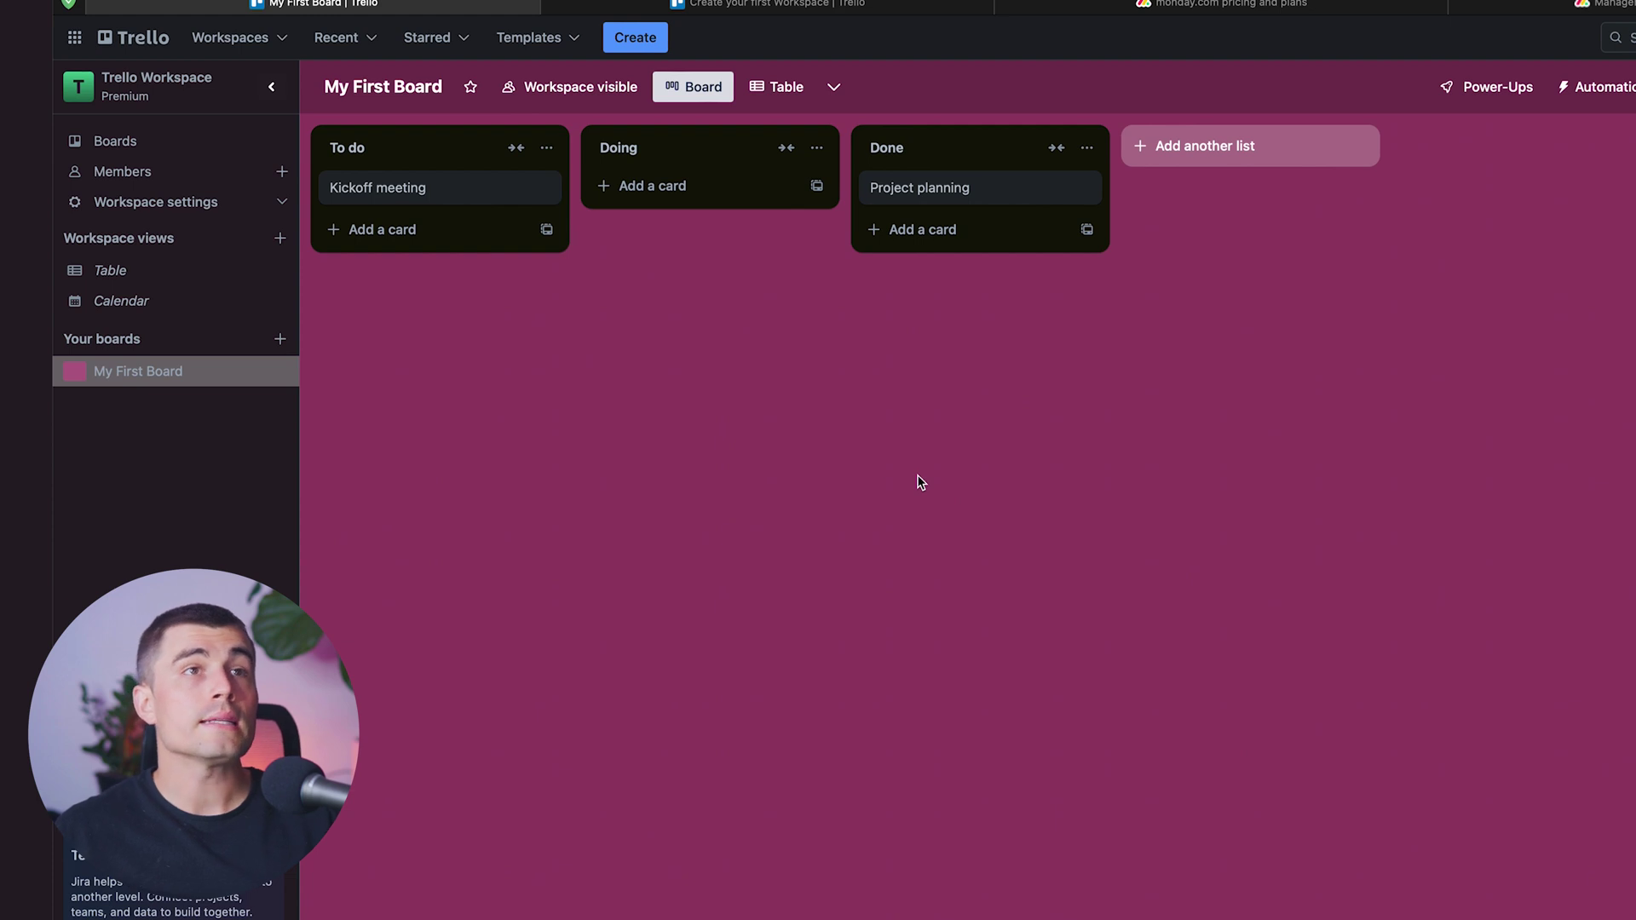
# Open the Project planning card's details and view the labels available for it
pyautogui.click(1019, 194)
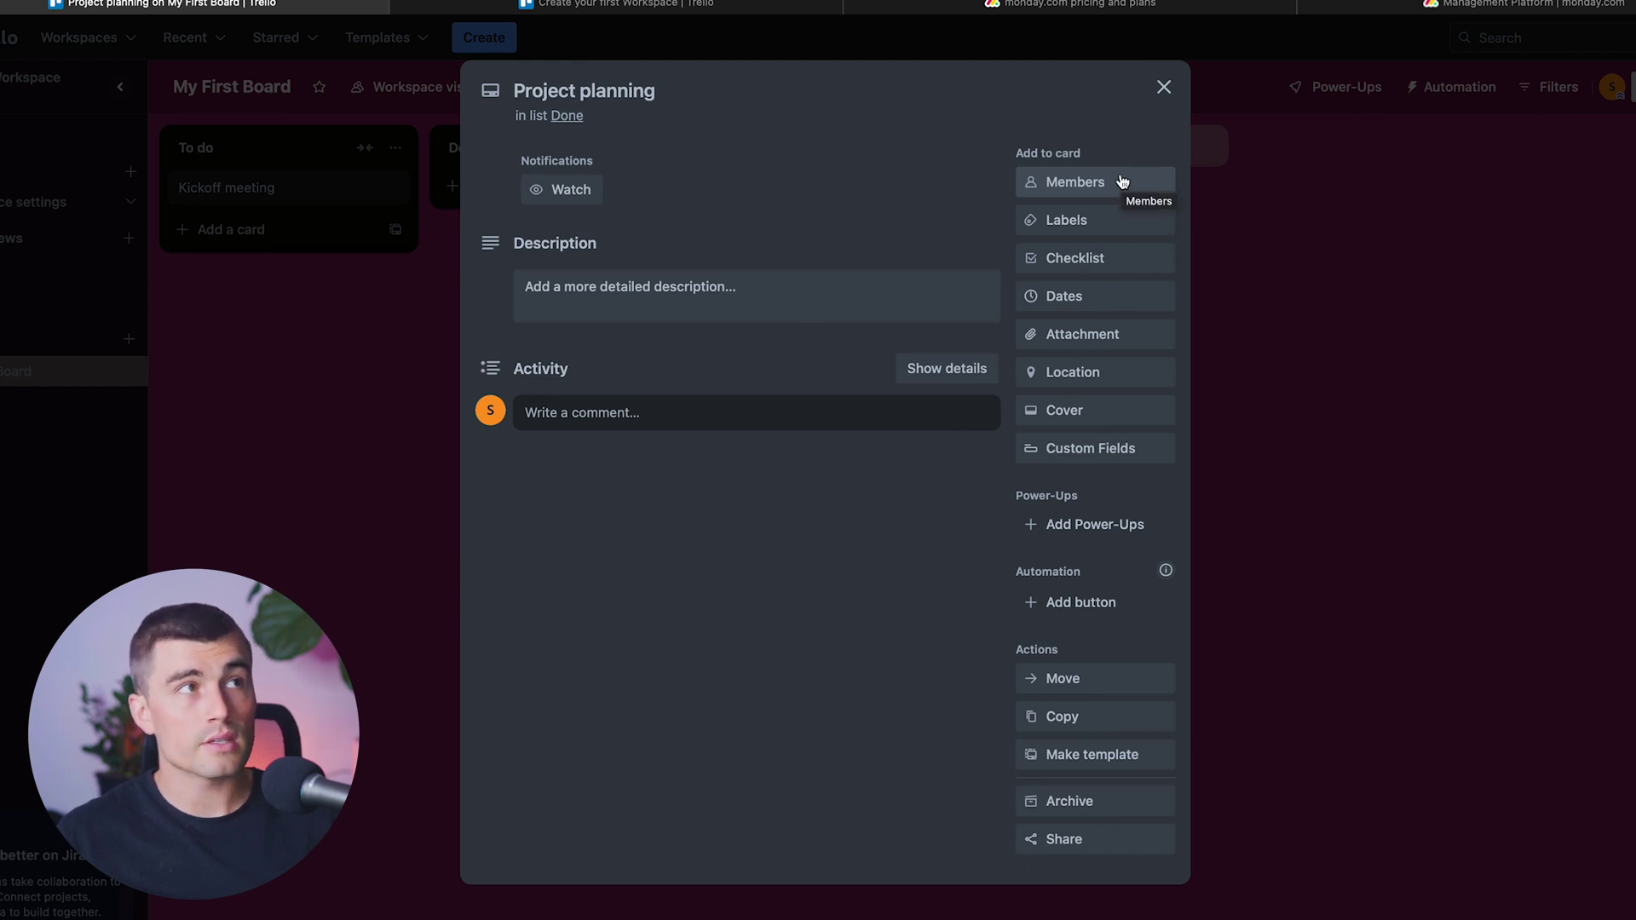
pyautogui.click(1127, 231)
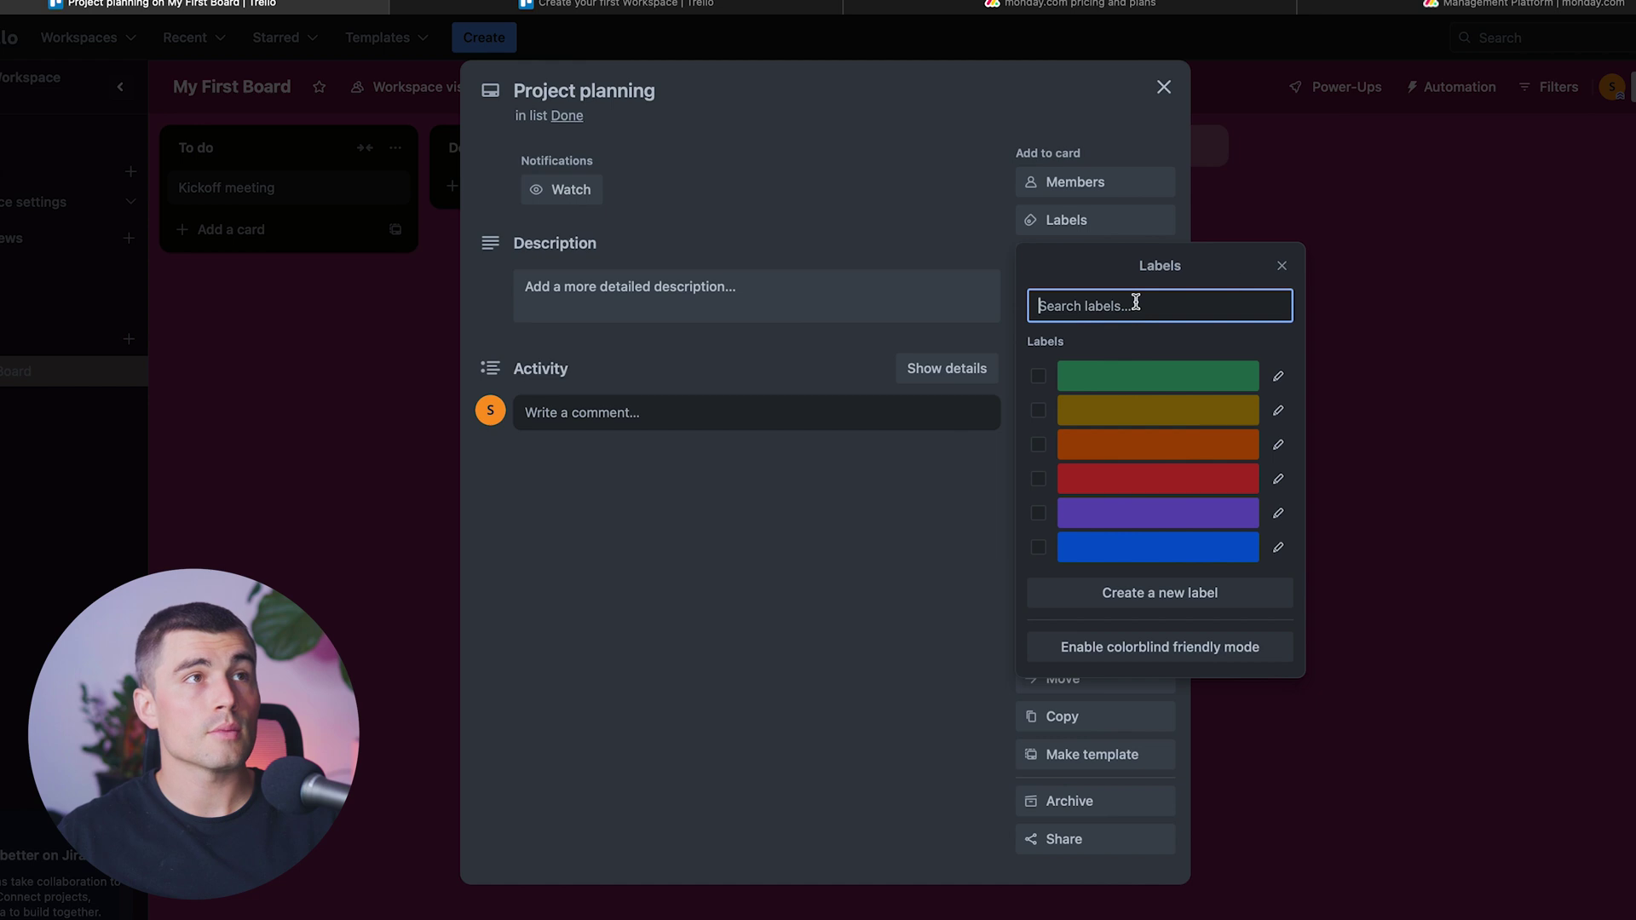
pyautogui.click(1281, 265)
# Add a checklist to the Project planning card with the items Item1, Item 2, Item 3 and Item 4
pyautogui.click(1110, 259)
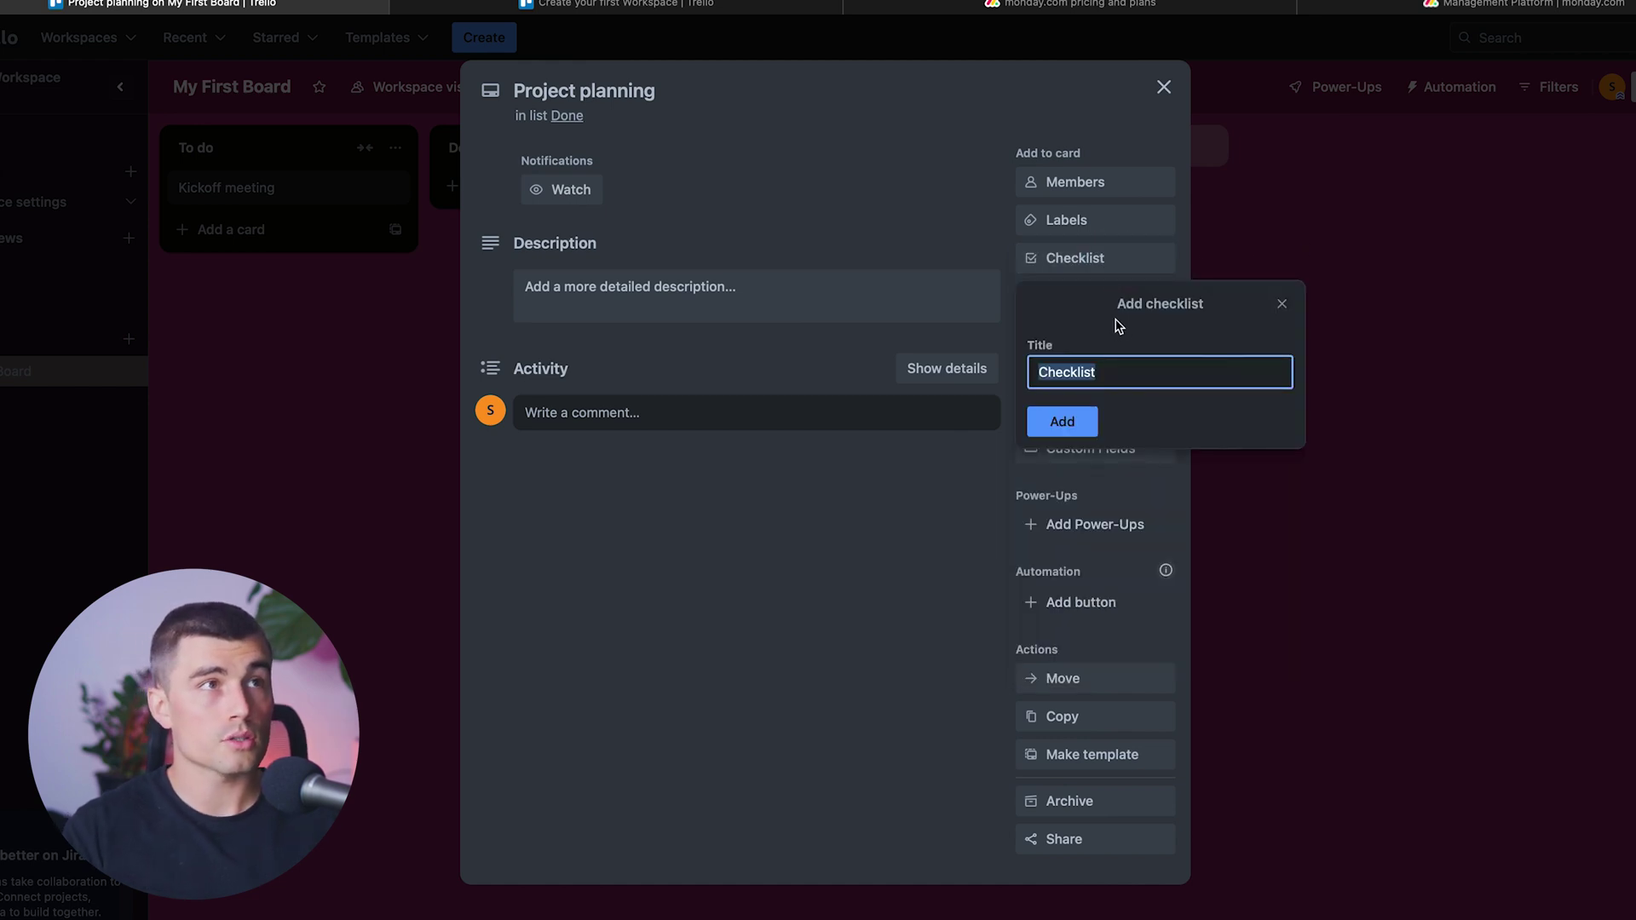
pyautogui.press('Return')
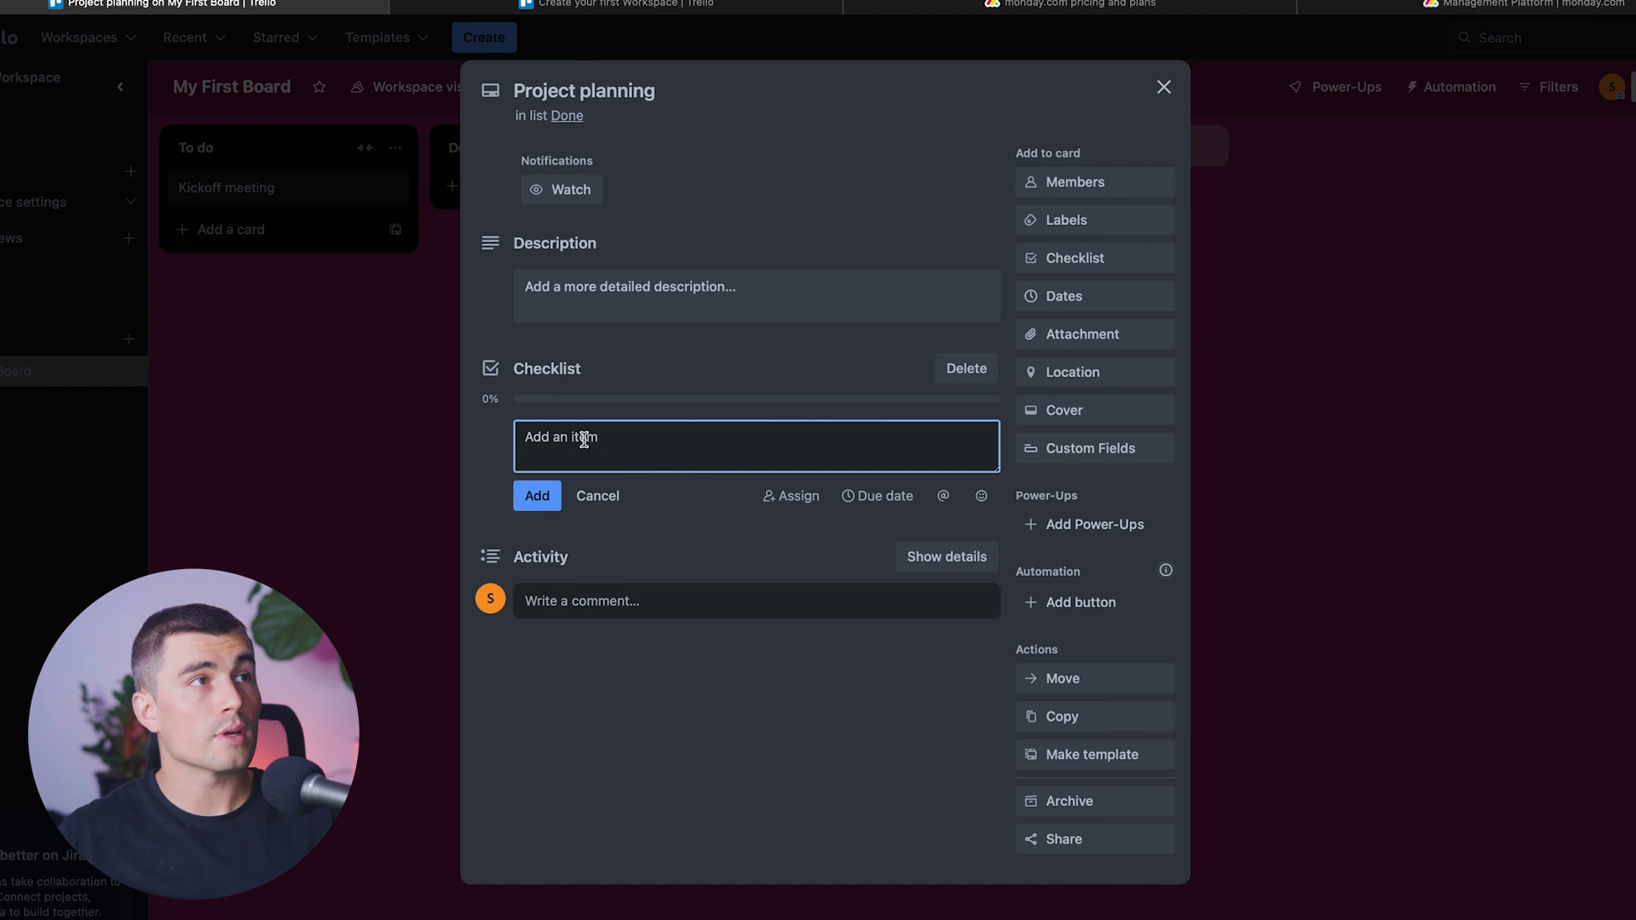
pyautogui.write('Ite')
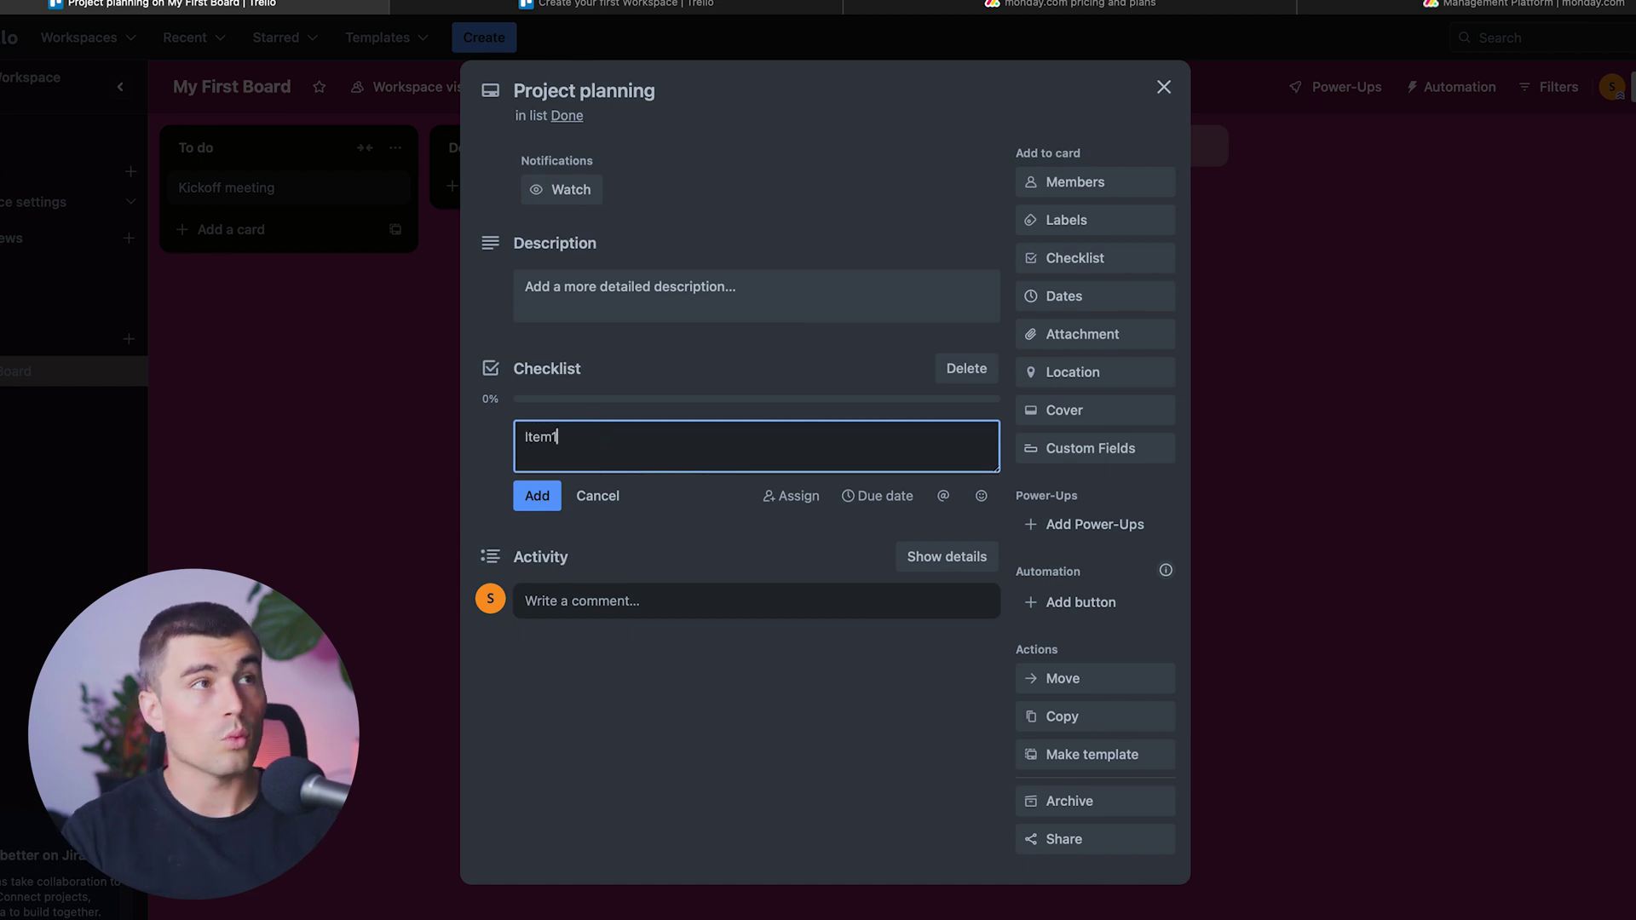
pyautogui.write('m1')
pyautogui.press('Return')
pyautogui.write('Item 2')
pyautogui.press('Return')
pyautogui.write('Item 3')
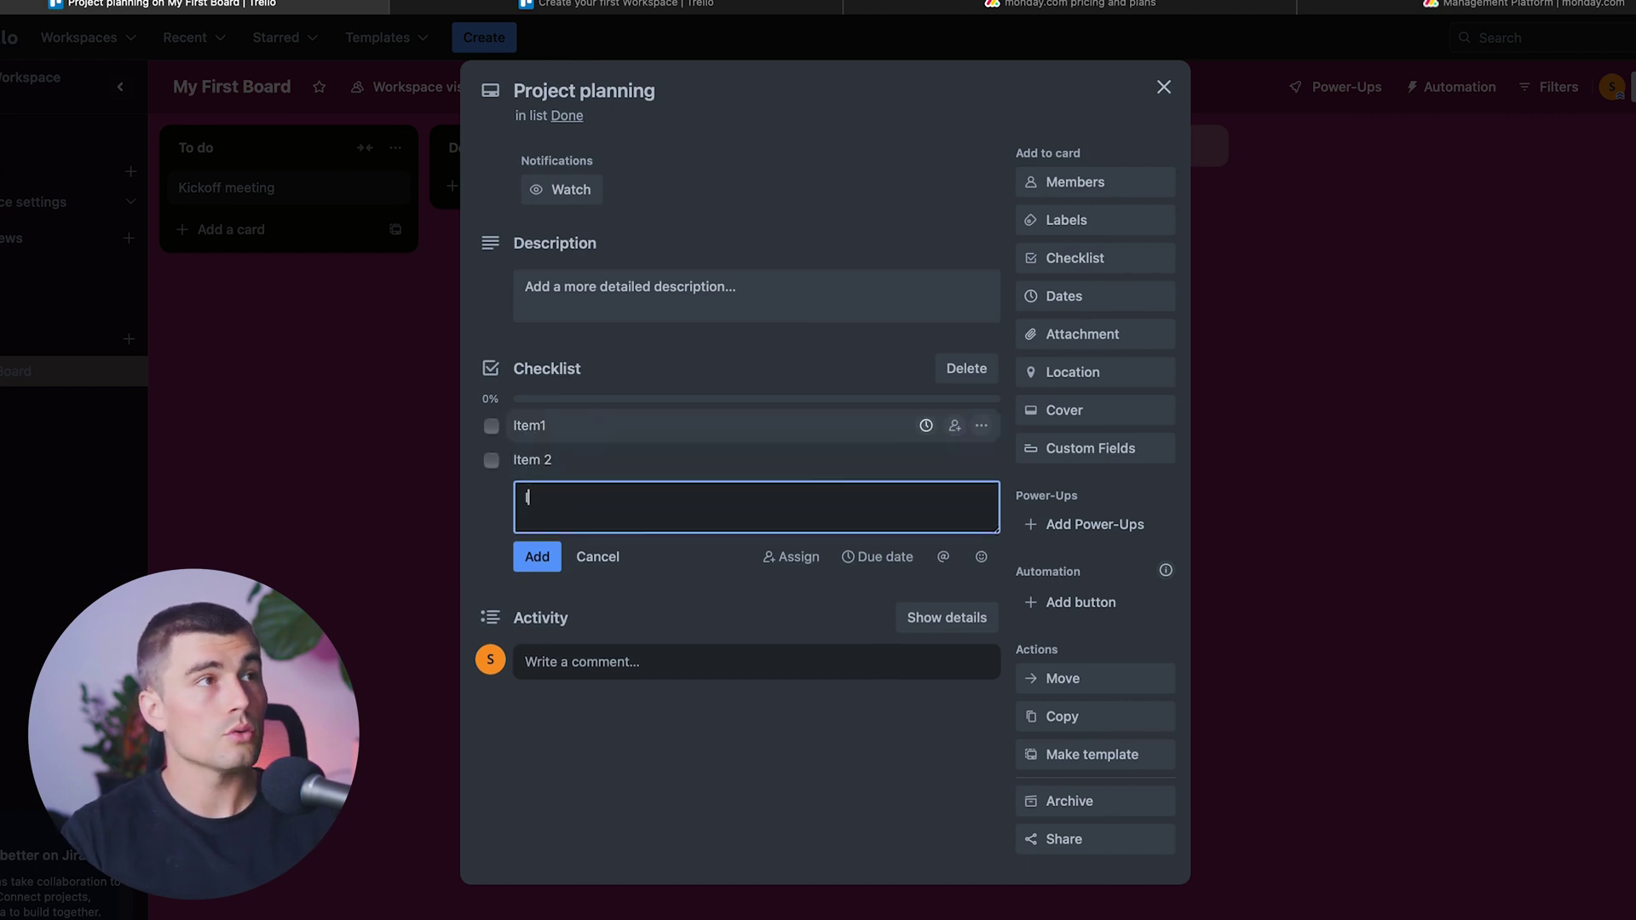
pyautogui.press('Return')
pyautogui.write('Item 4')
pyautogui.press('Return')
# Mark Item1 and Item 2 as complete in the checklist, and view the custom fields suggested for the card
pyautogui.click(491, 426)
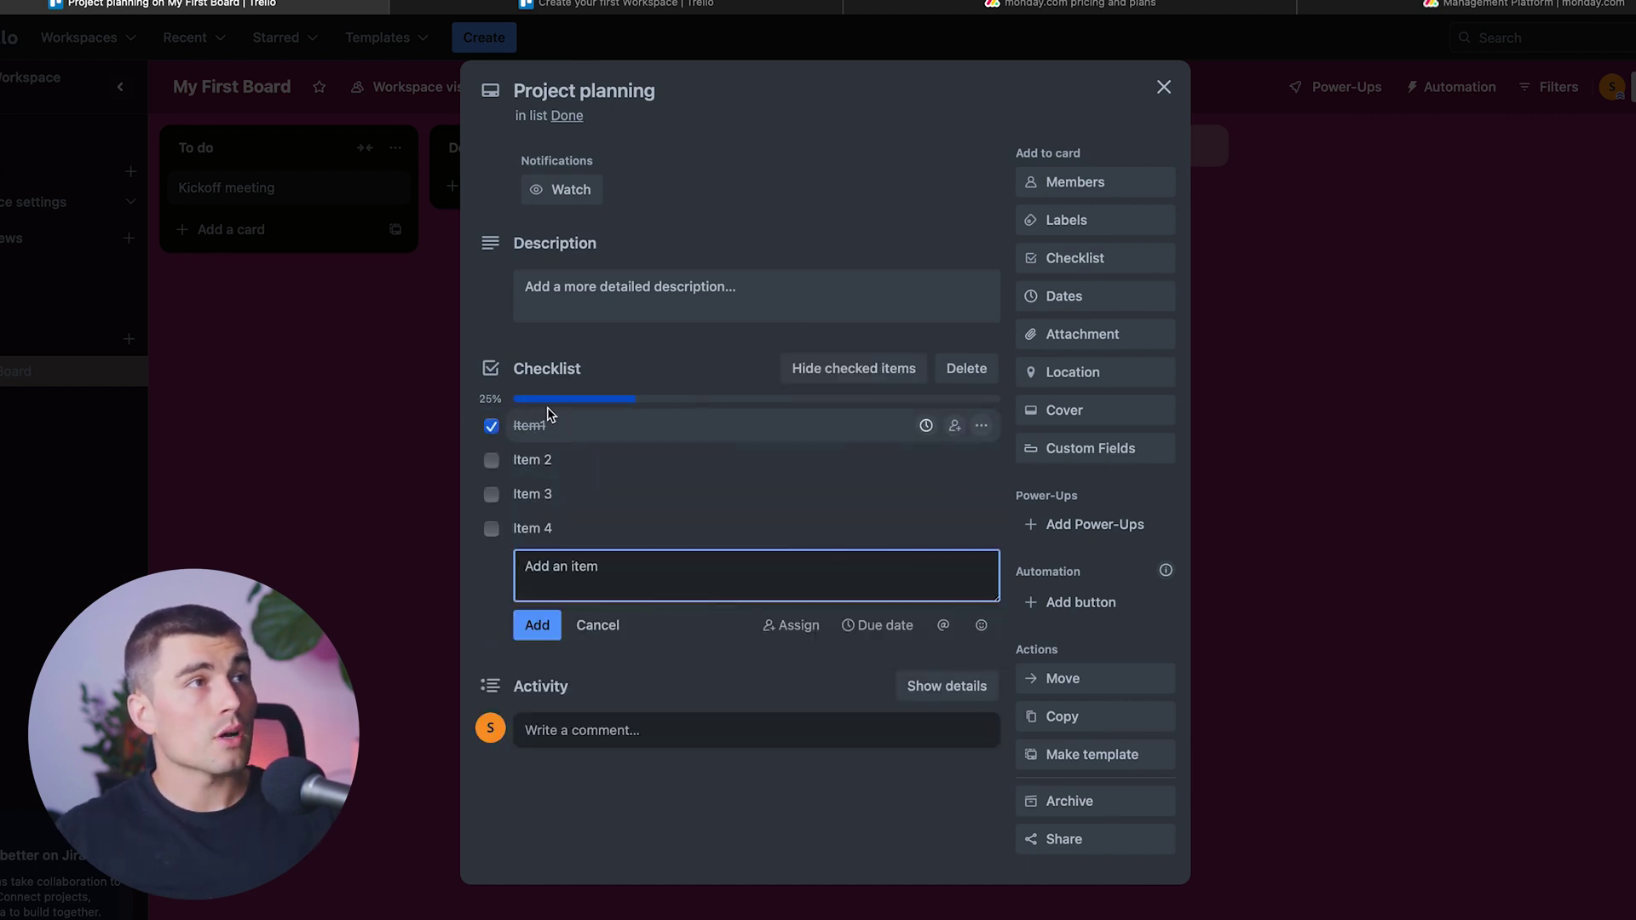
pyautogui.click(492, 460)
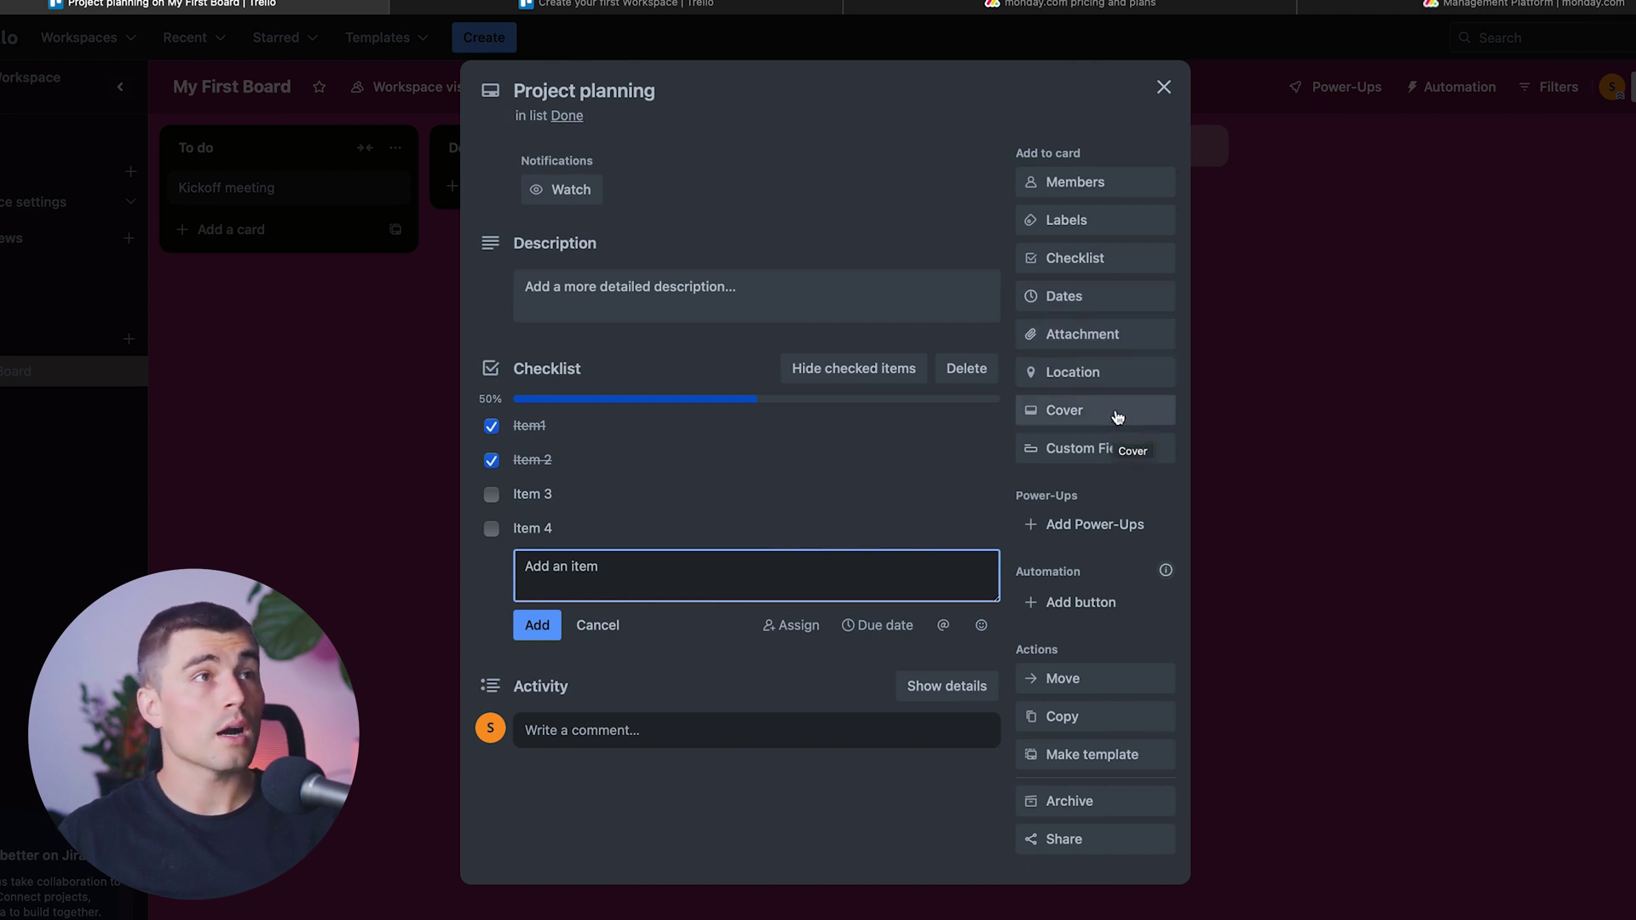
pyautogui.click(1133, 453)
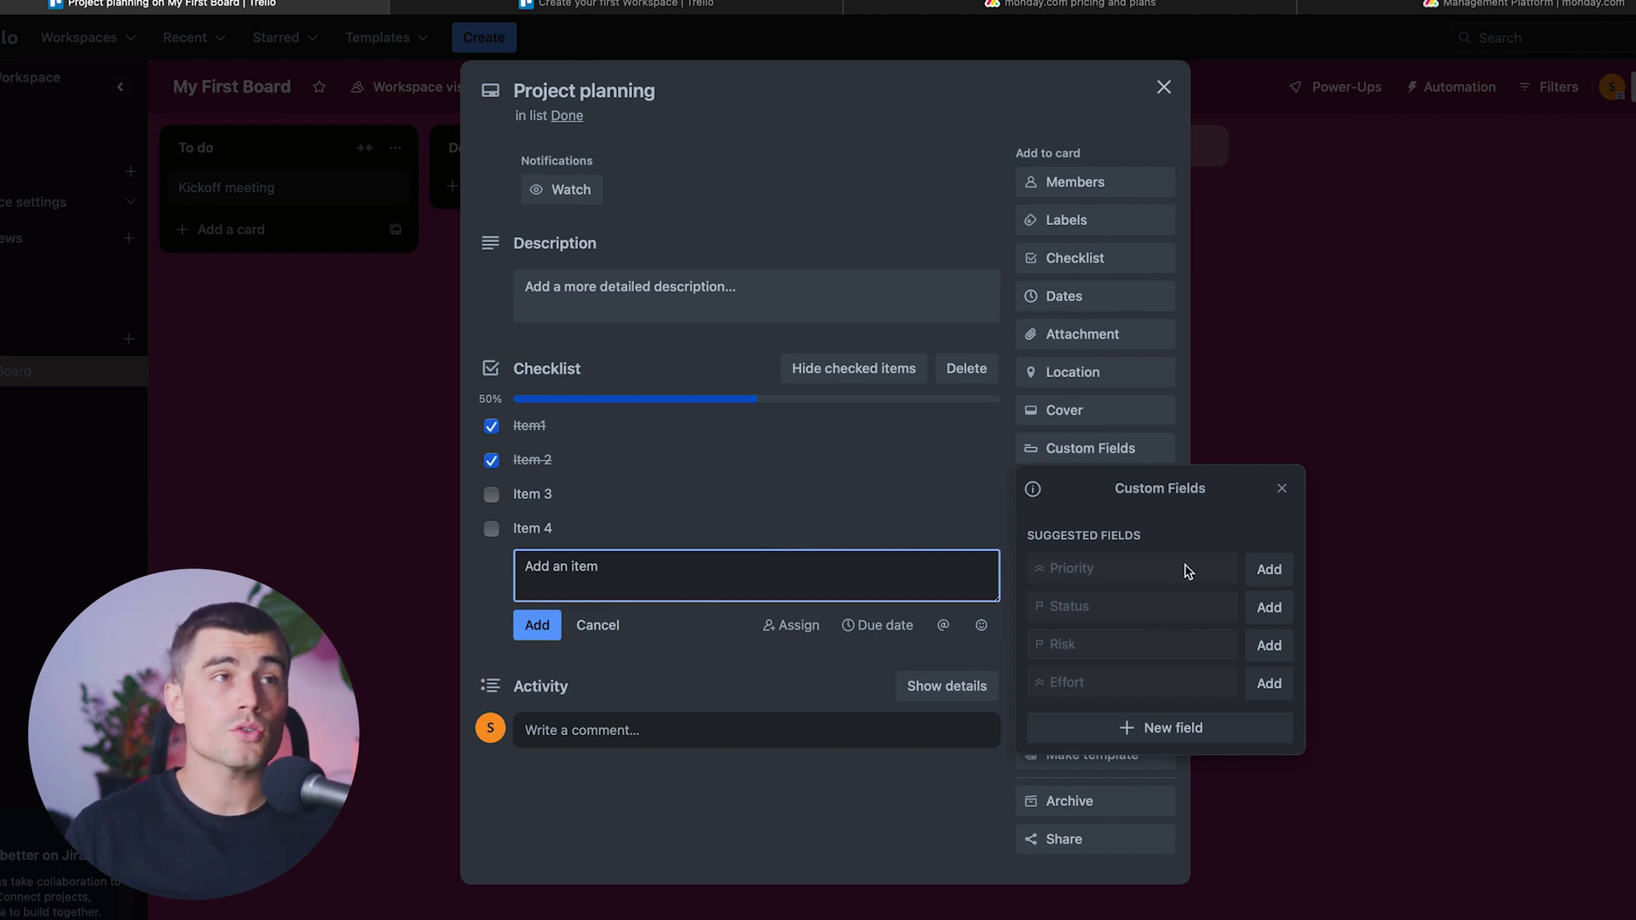
pyautogui.click(1281, 488)
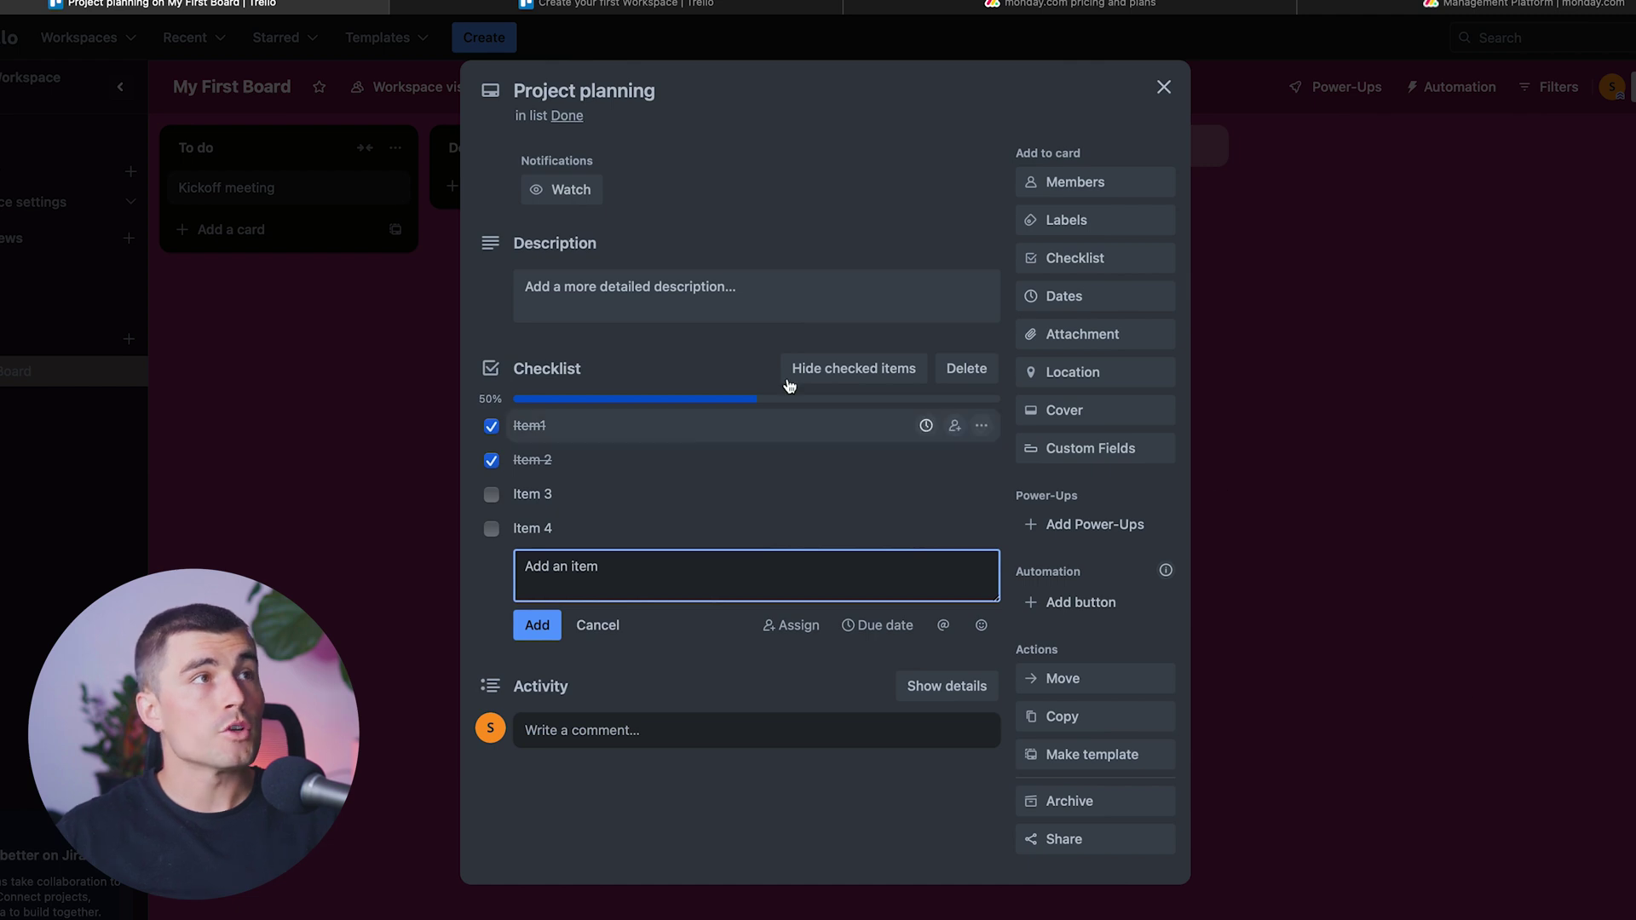
# Browse the elements that can be inserted in the card's description, and view the comment editor under Activity
pyautogui.click(555, 303)
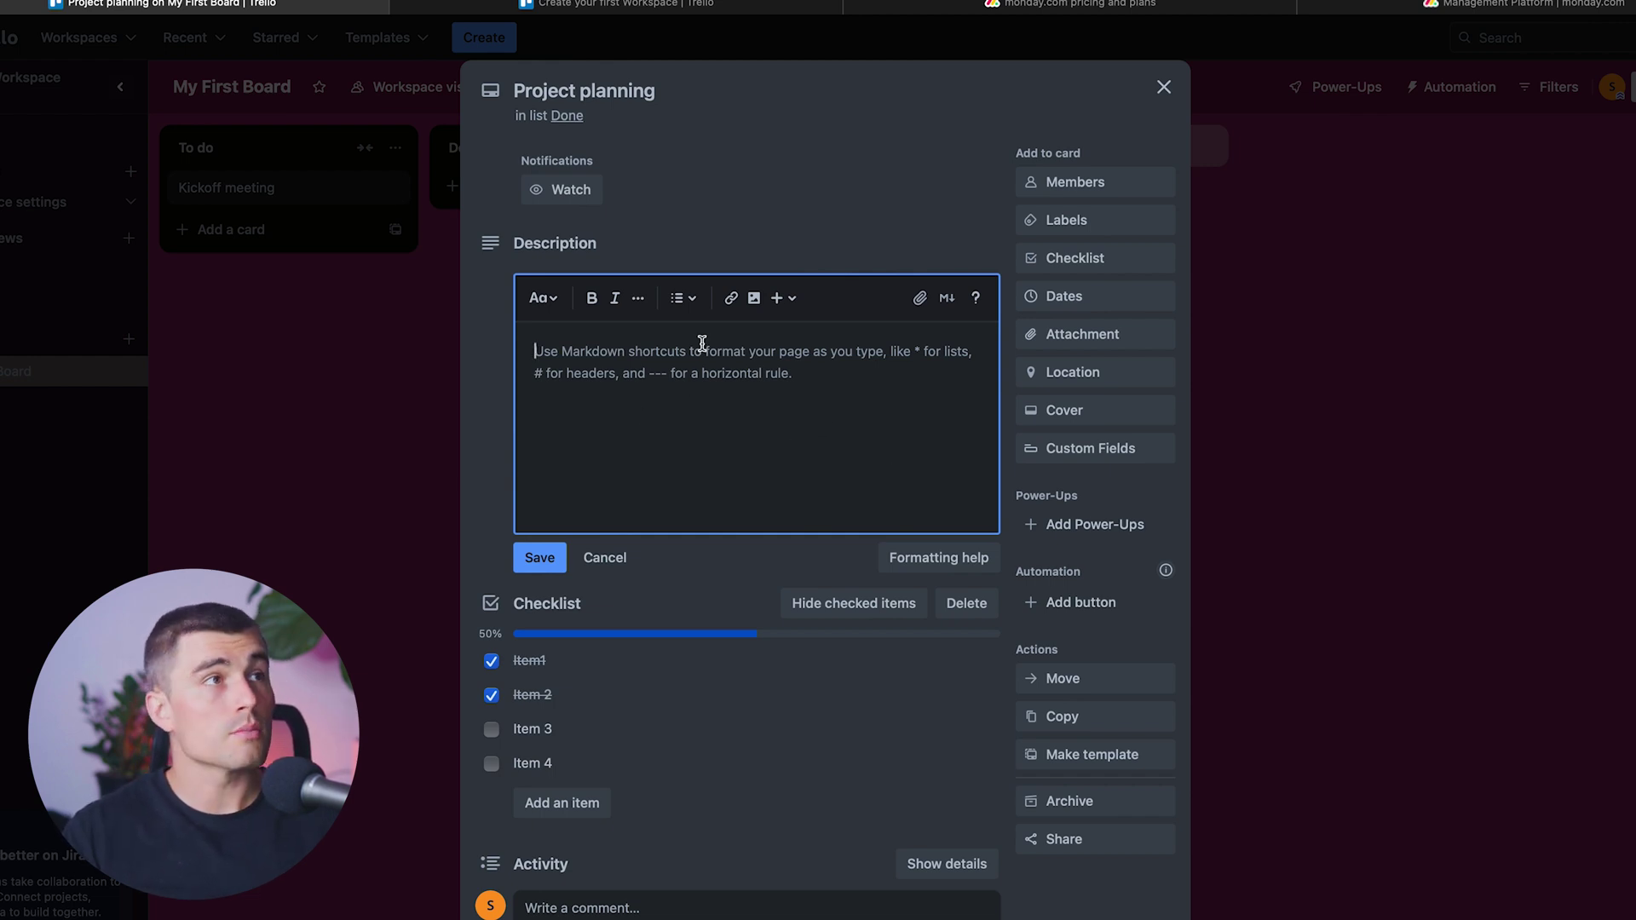
pyautogui.write('/')
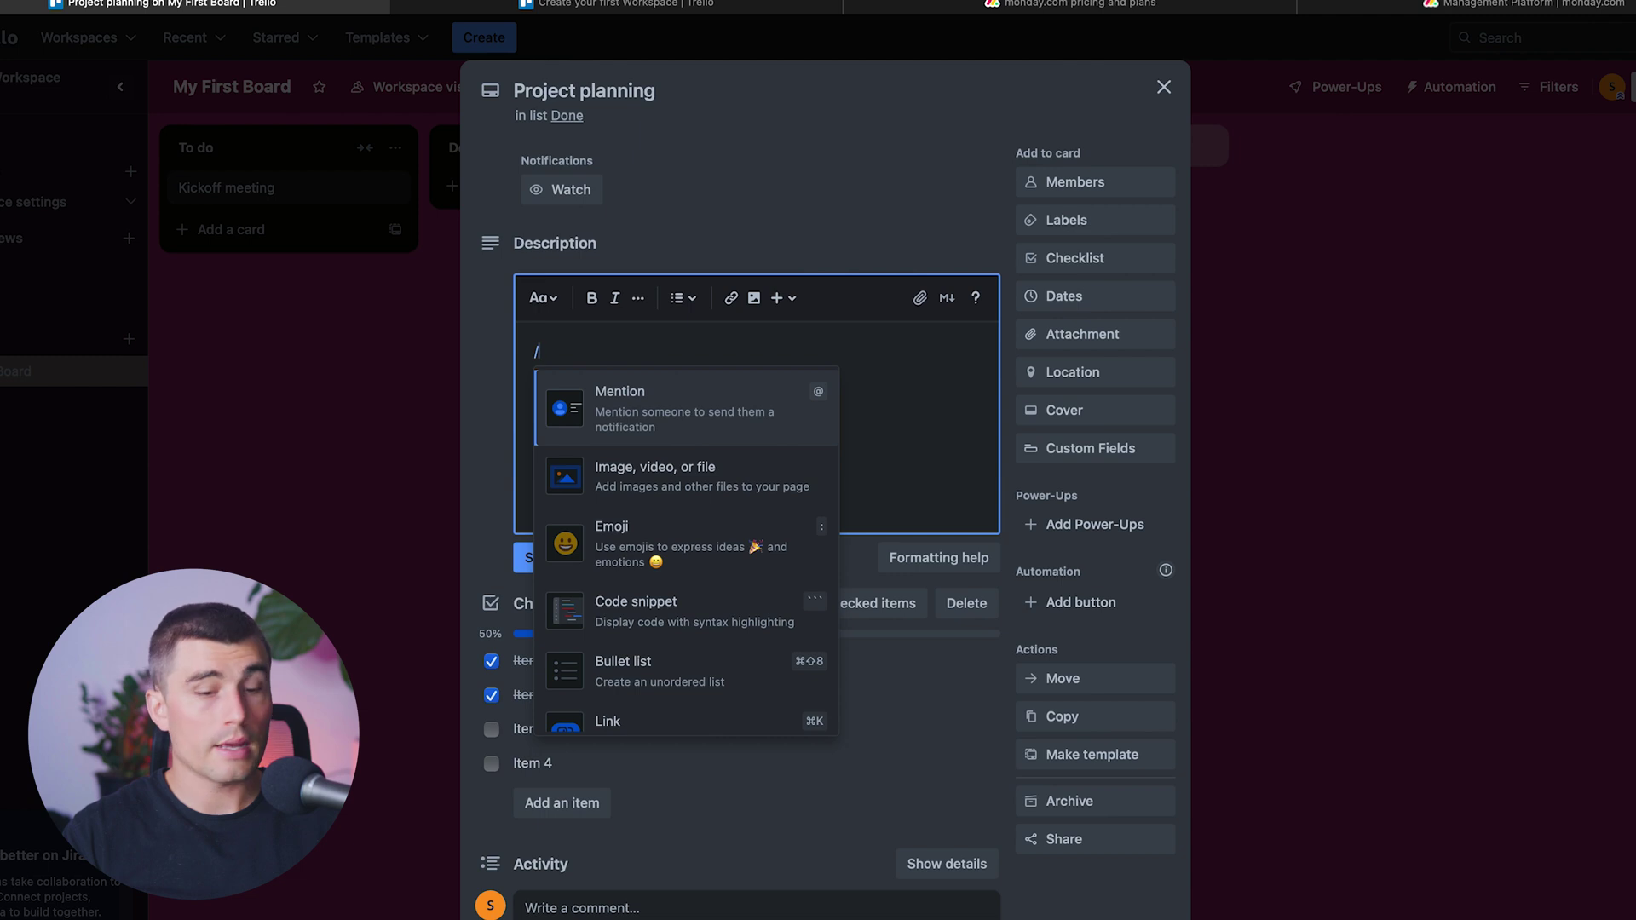
pyautogui.scroll(-3, 727, 434)
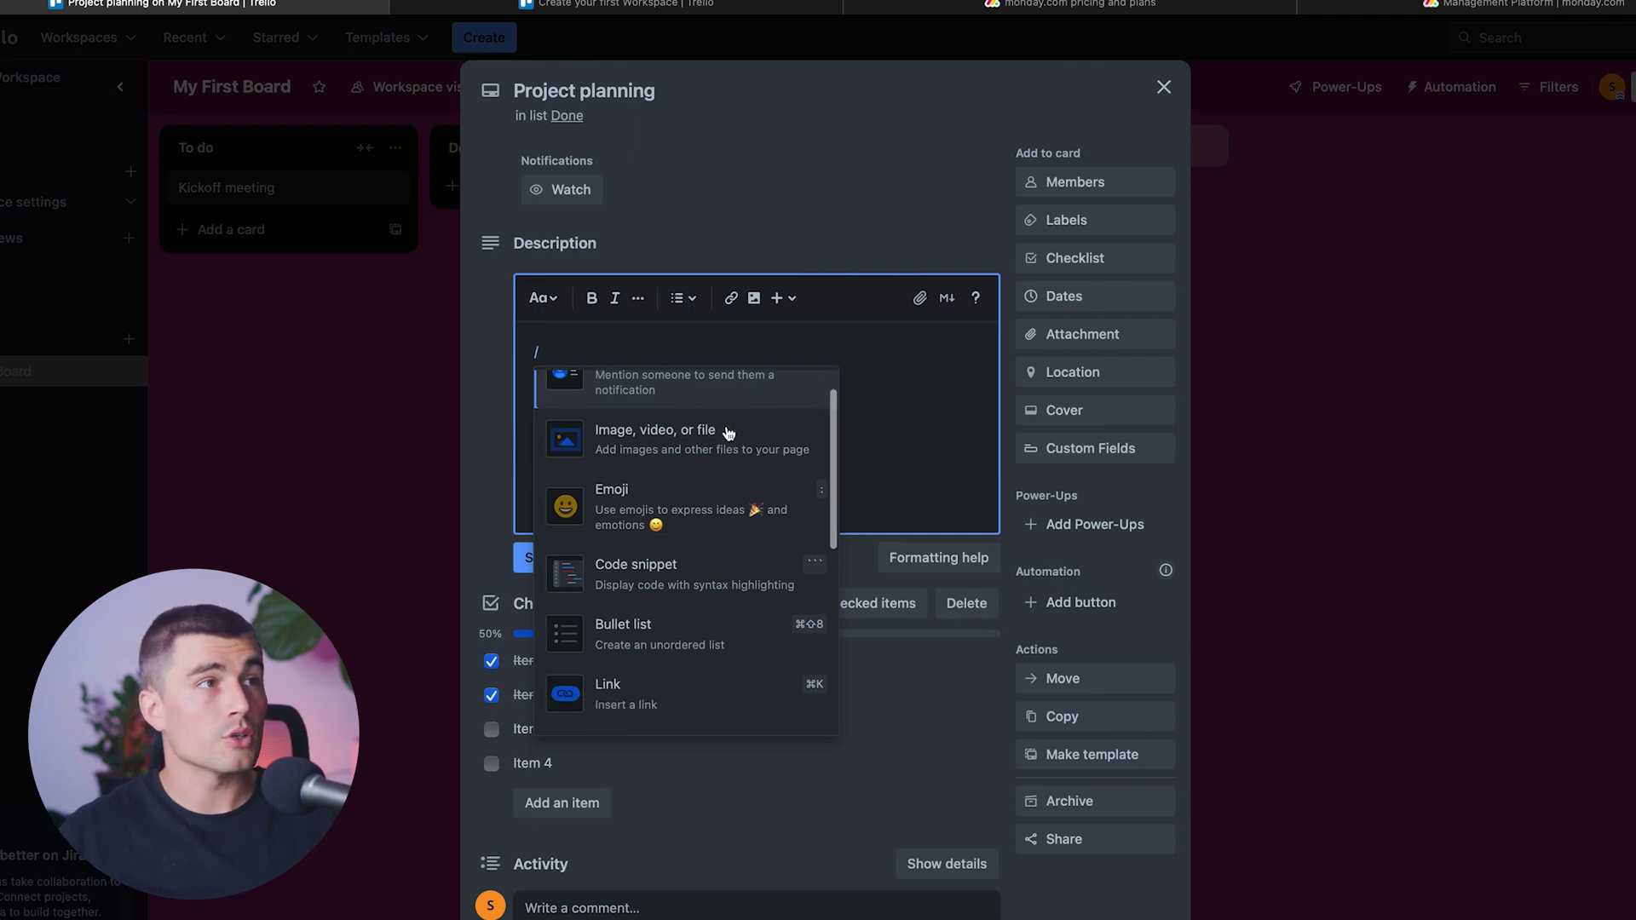
pyautogui.scroll(-5, 727, 436)
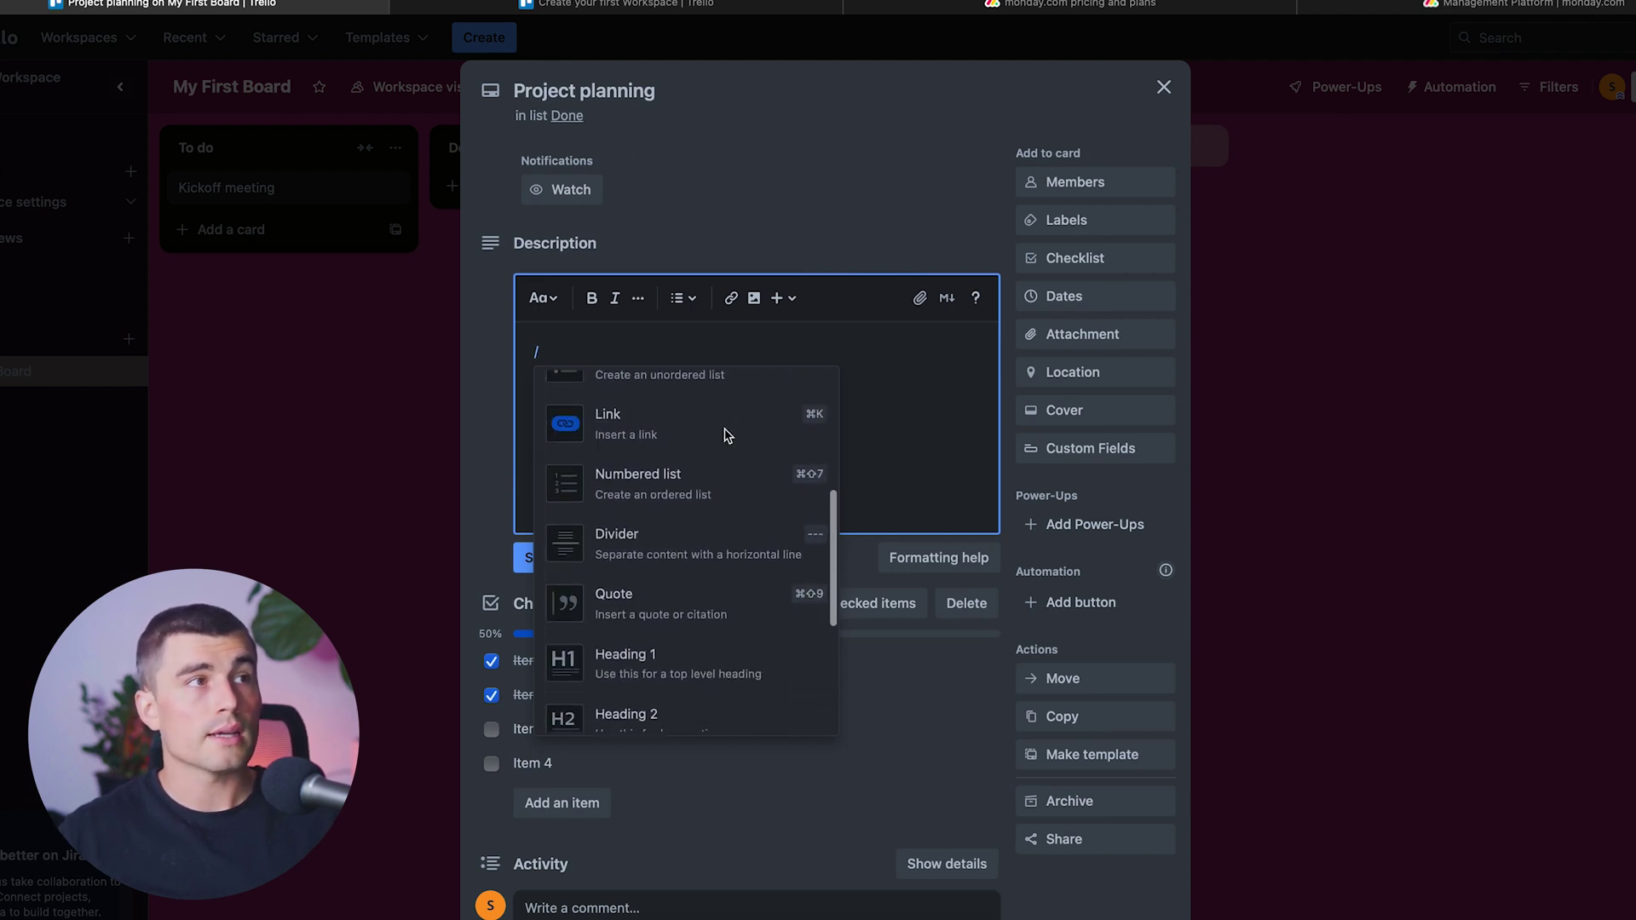
pyautogui.press('BackSpace')
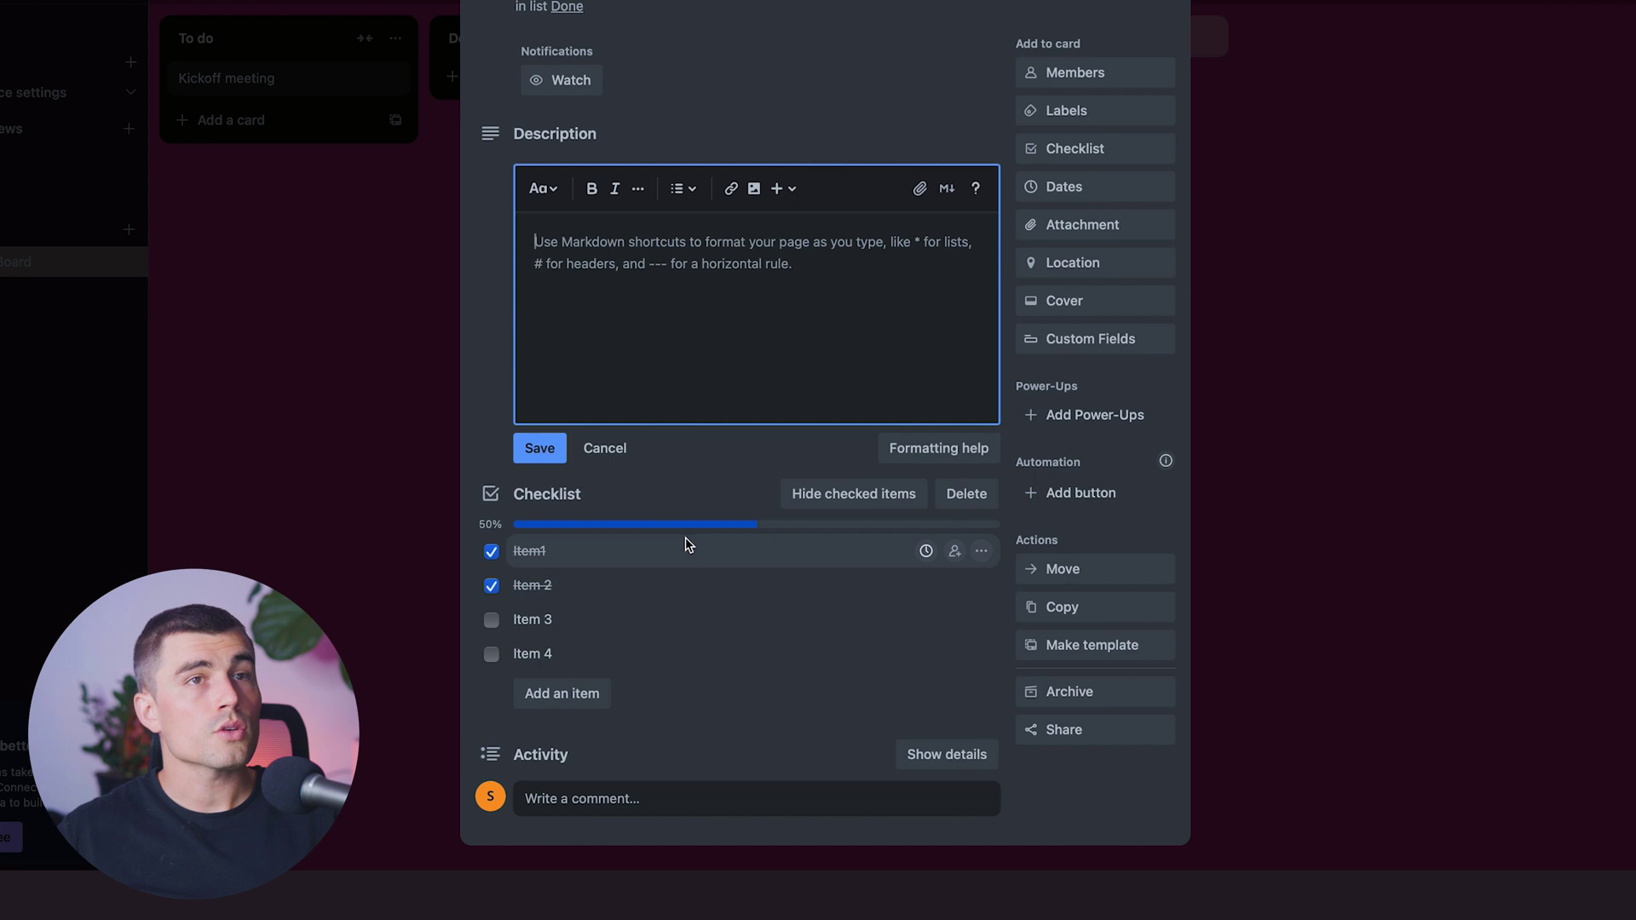
pyautogui.click(588, 802)
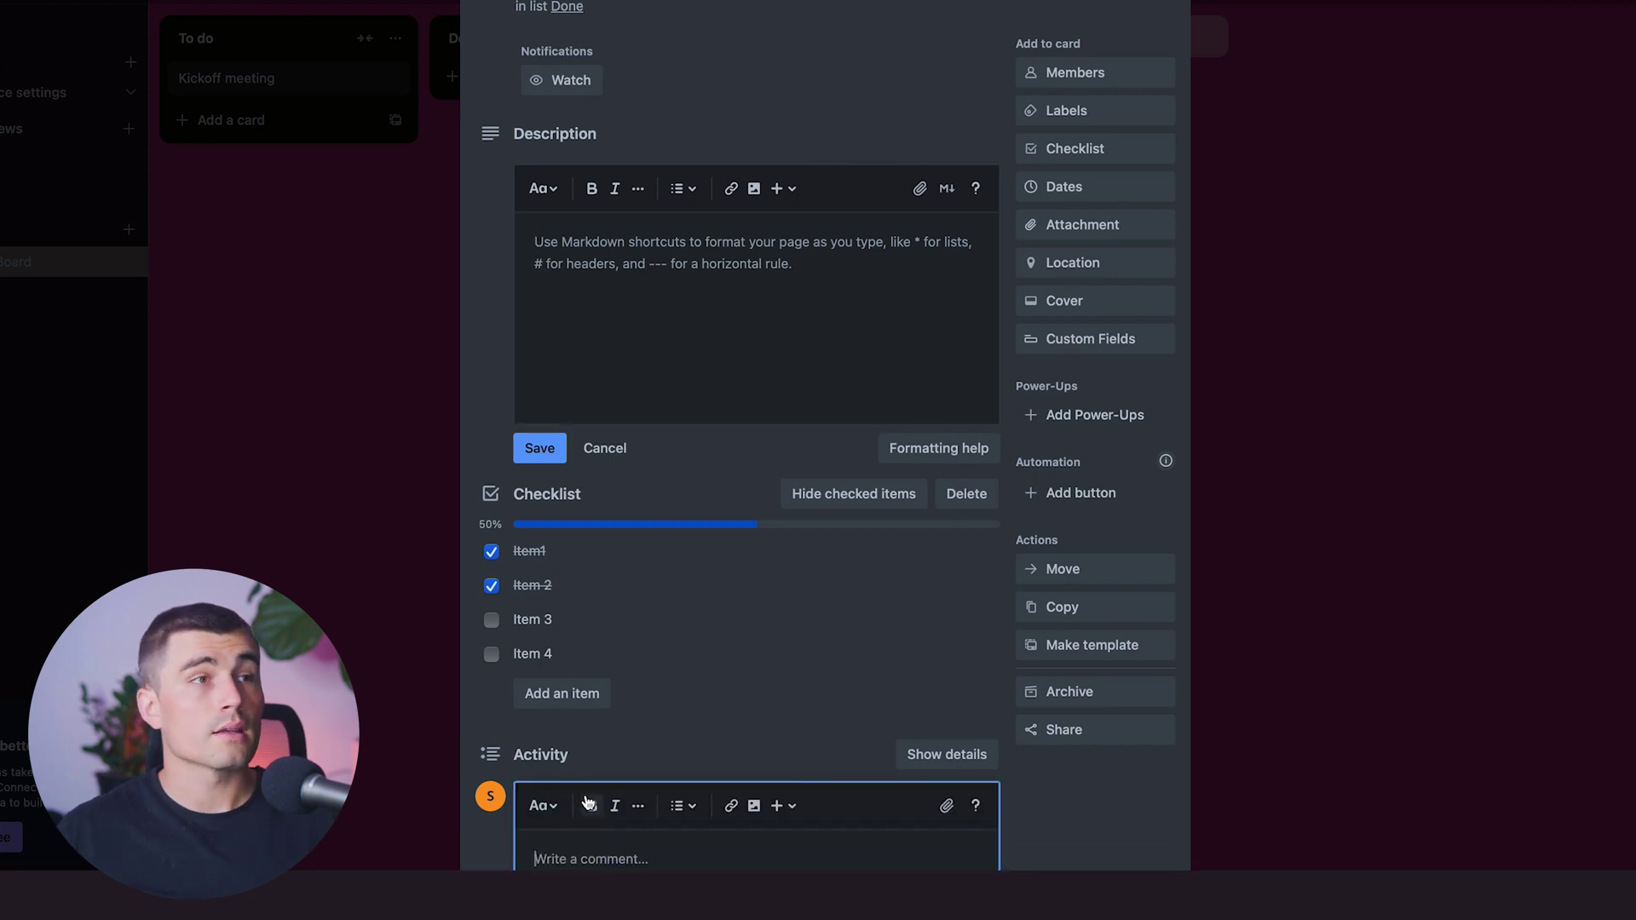
pyautogui.scroll(-1, 686, 759)
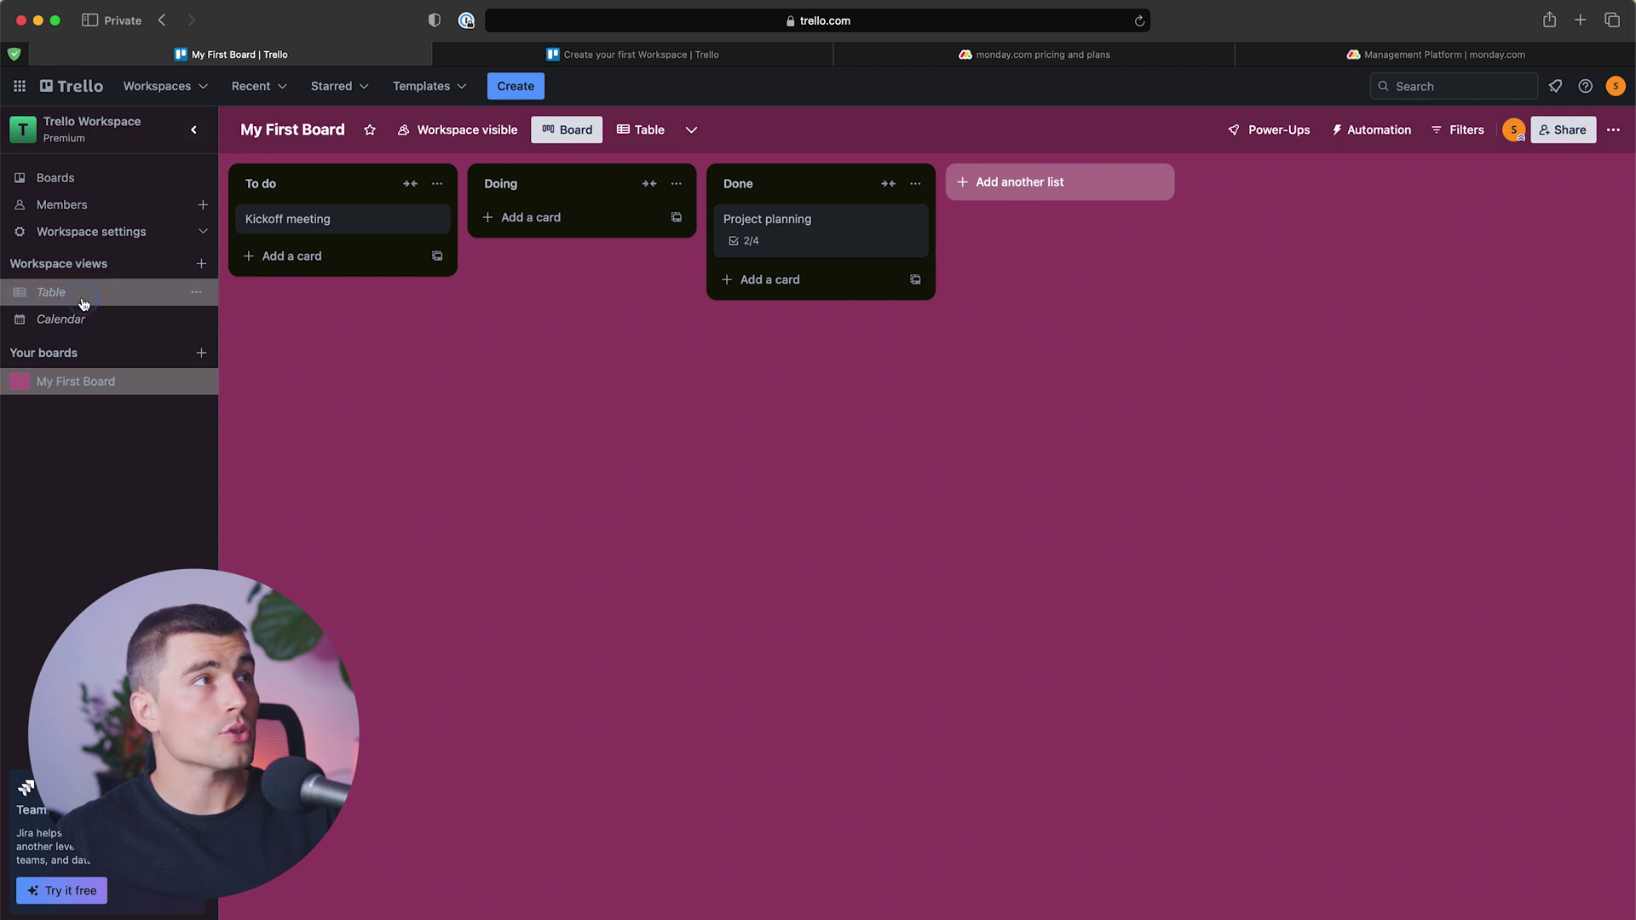
# Set due dates on My First Board's cards: May 8 for Kickoff meeting, May 14 for Film Video and May 23 for Project planning
pyautogui.click(83, 302)
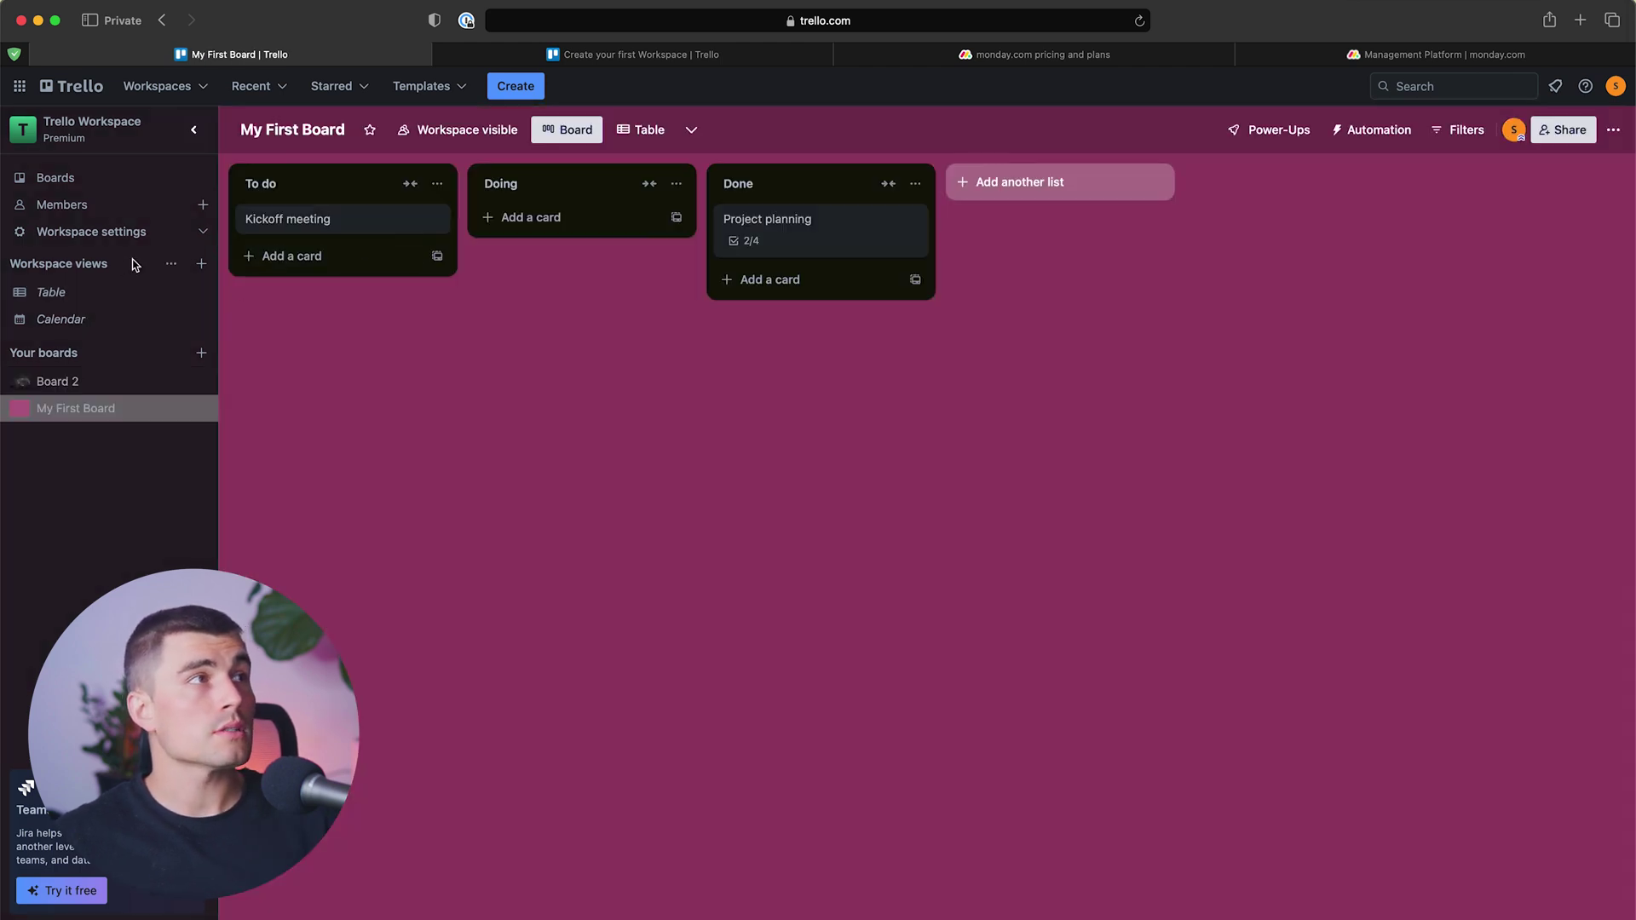
pyautogui.click(364, 223)
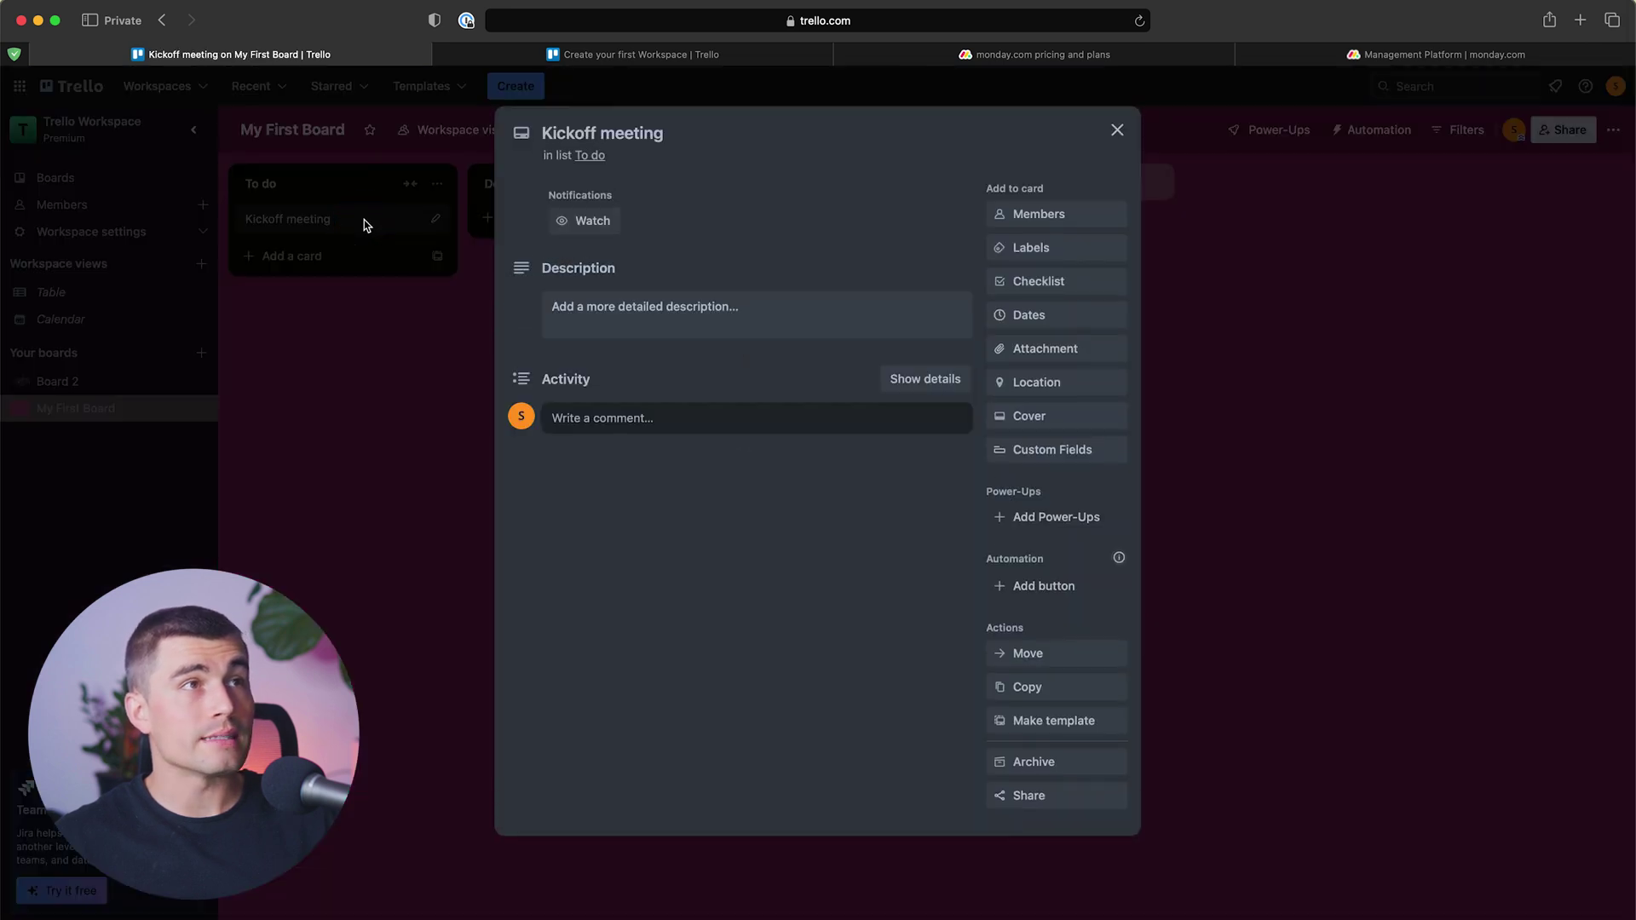
pyautogui.click(1027, 320)
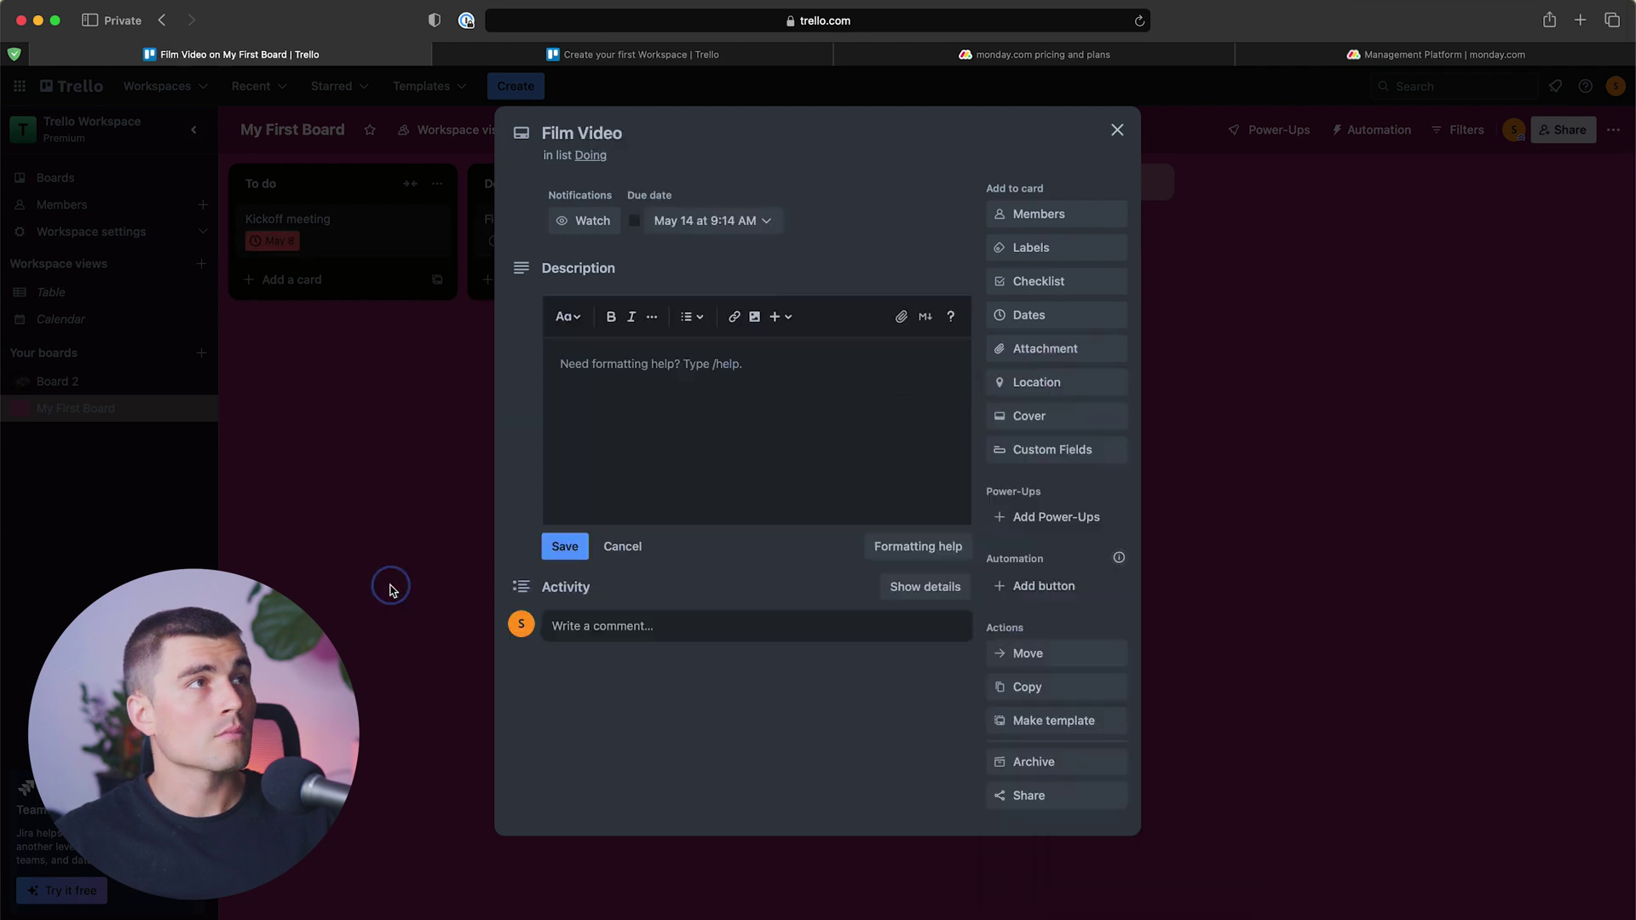
pyautogui.click(433, 545)
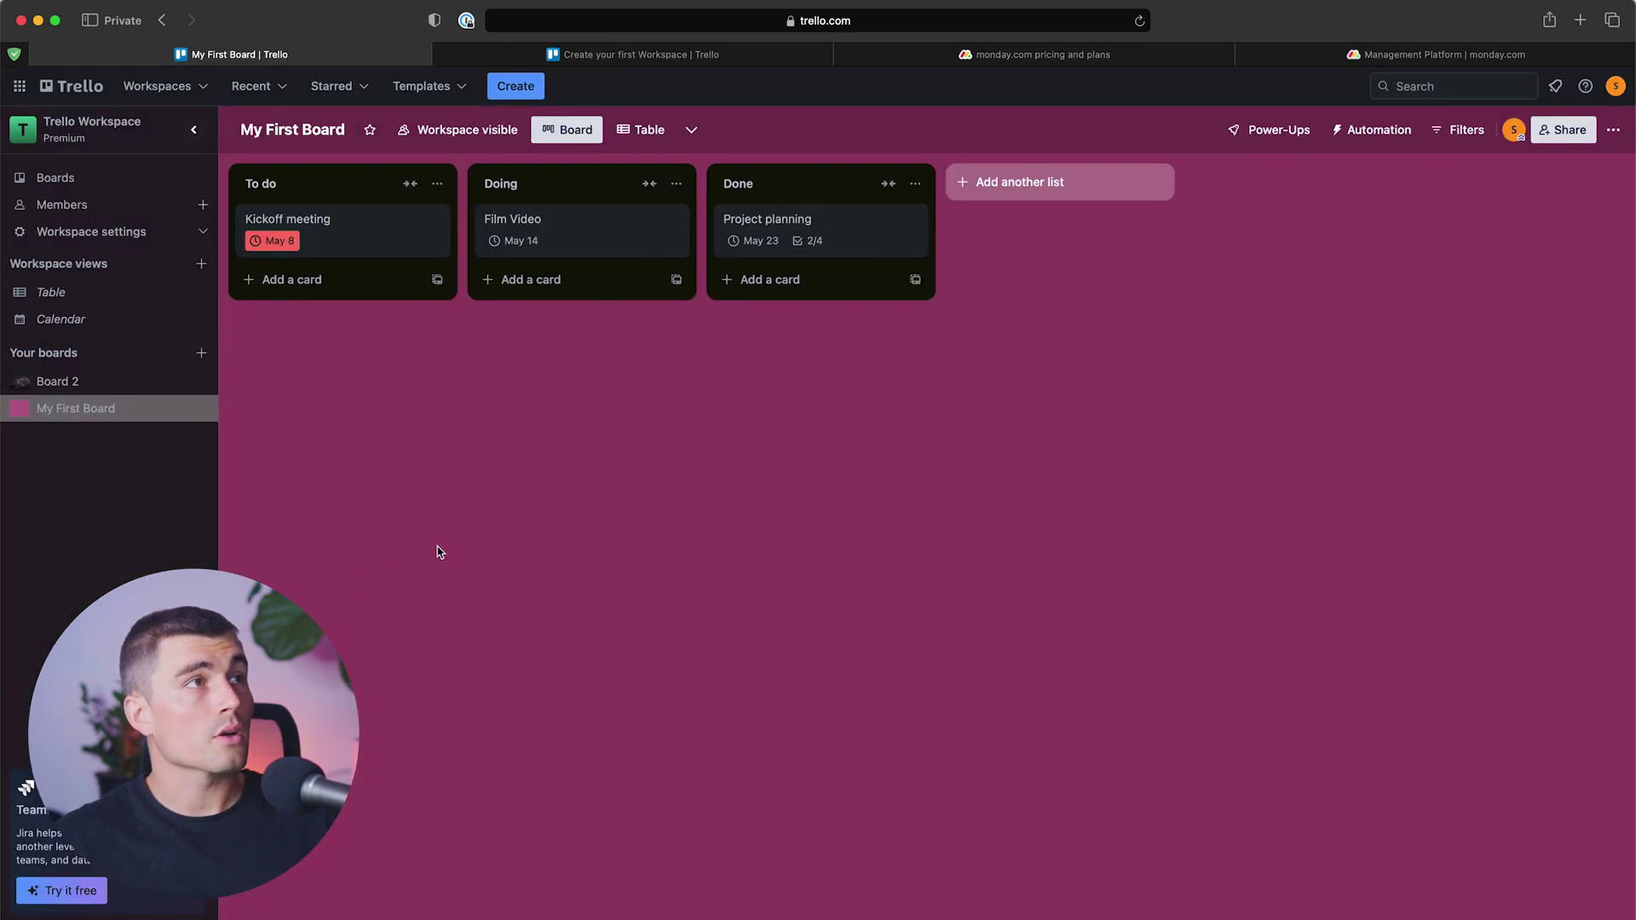
# View the workspace's cards as a table, and browse the workspace calendar by month and by day
pyautogui.click(90, 294)
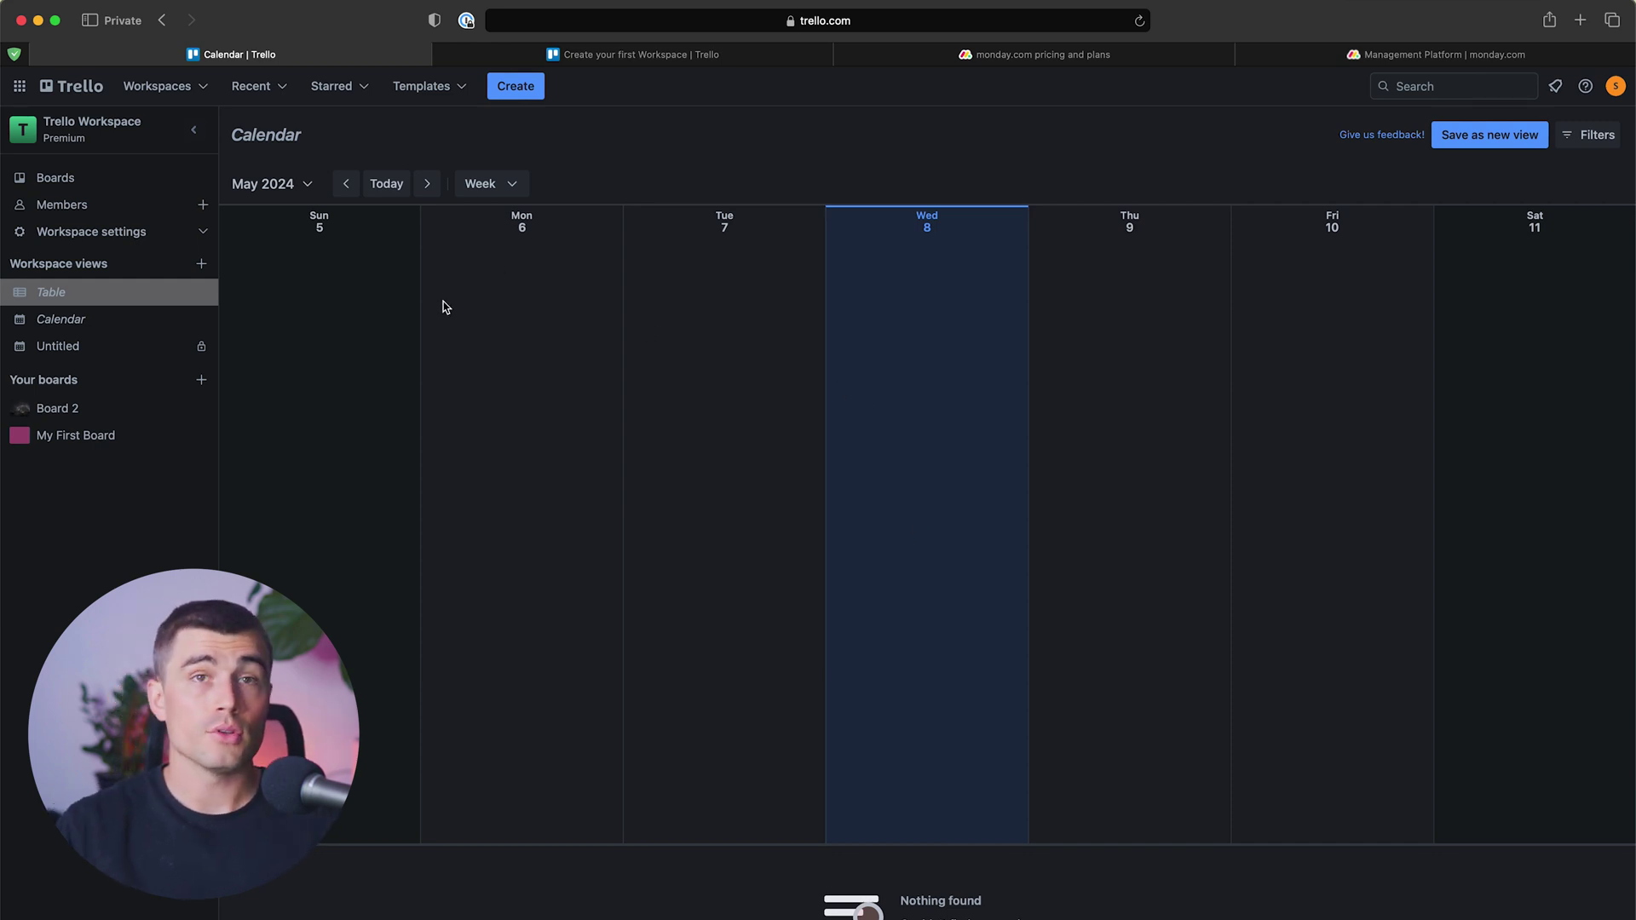
pyautogui.click(51, 292)
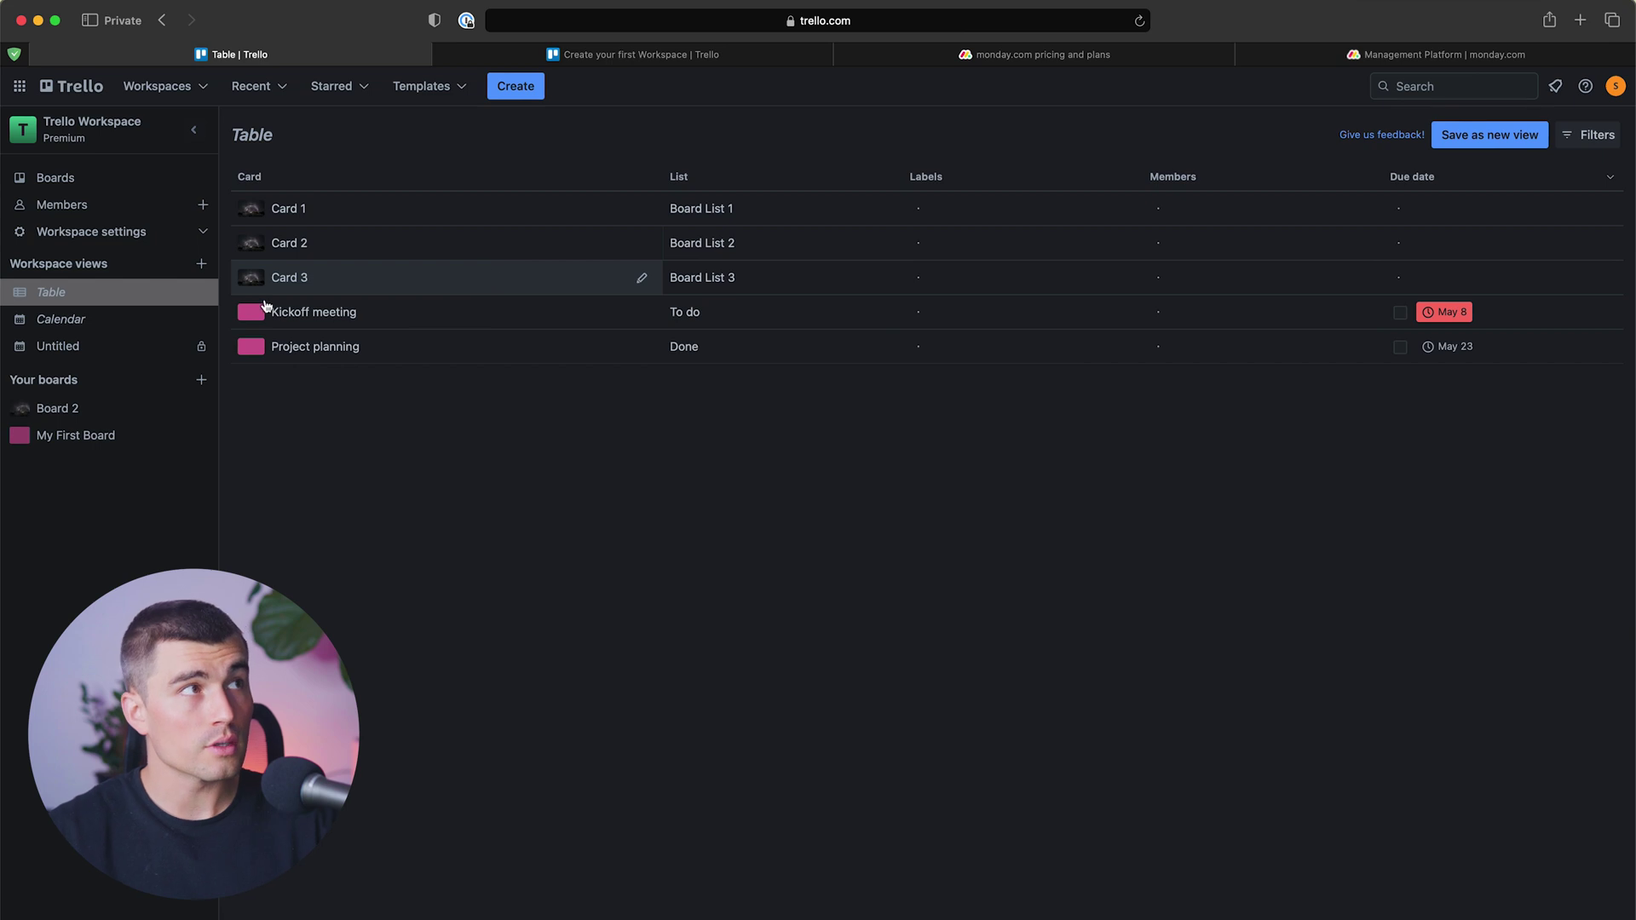
pyautogui.click(61, 319)
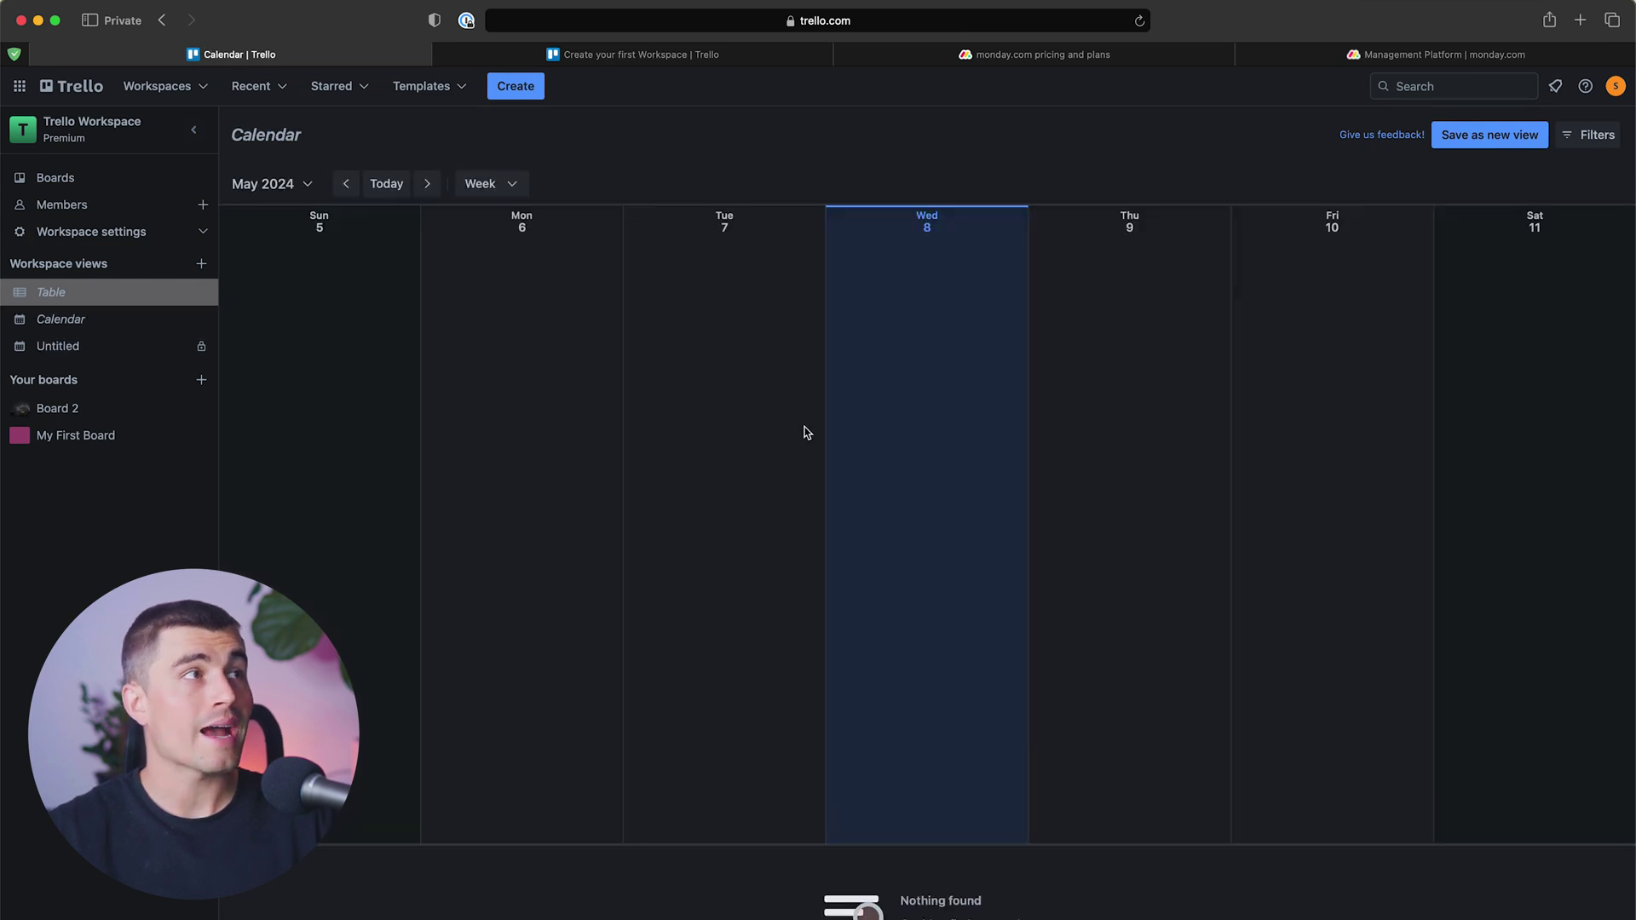
pyautogui.click(485, 185)
pyautogui.click(465, 282)
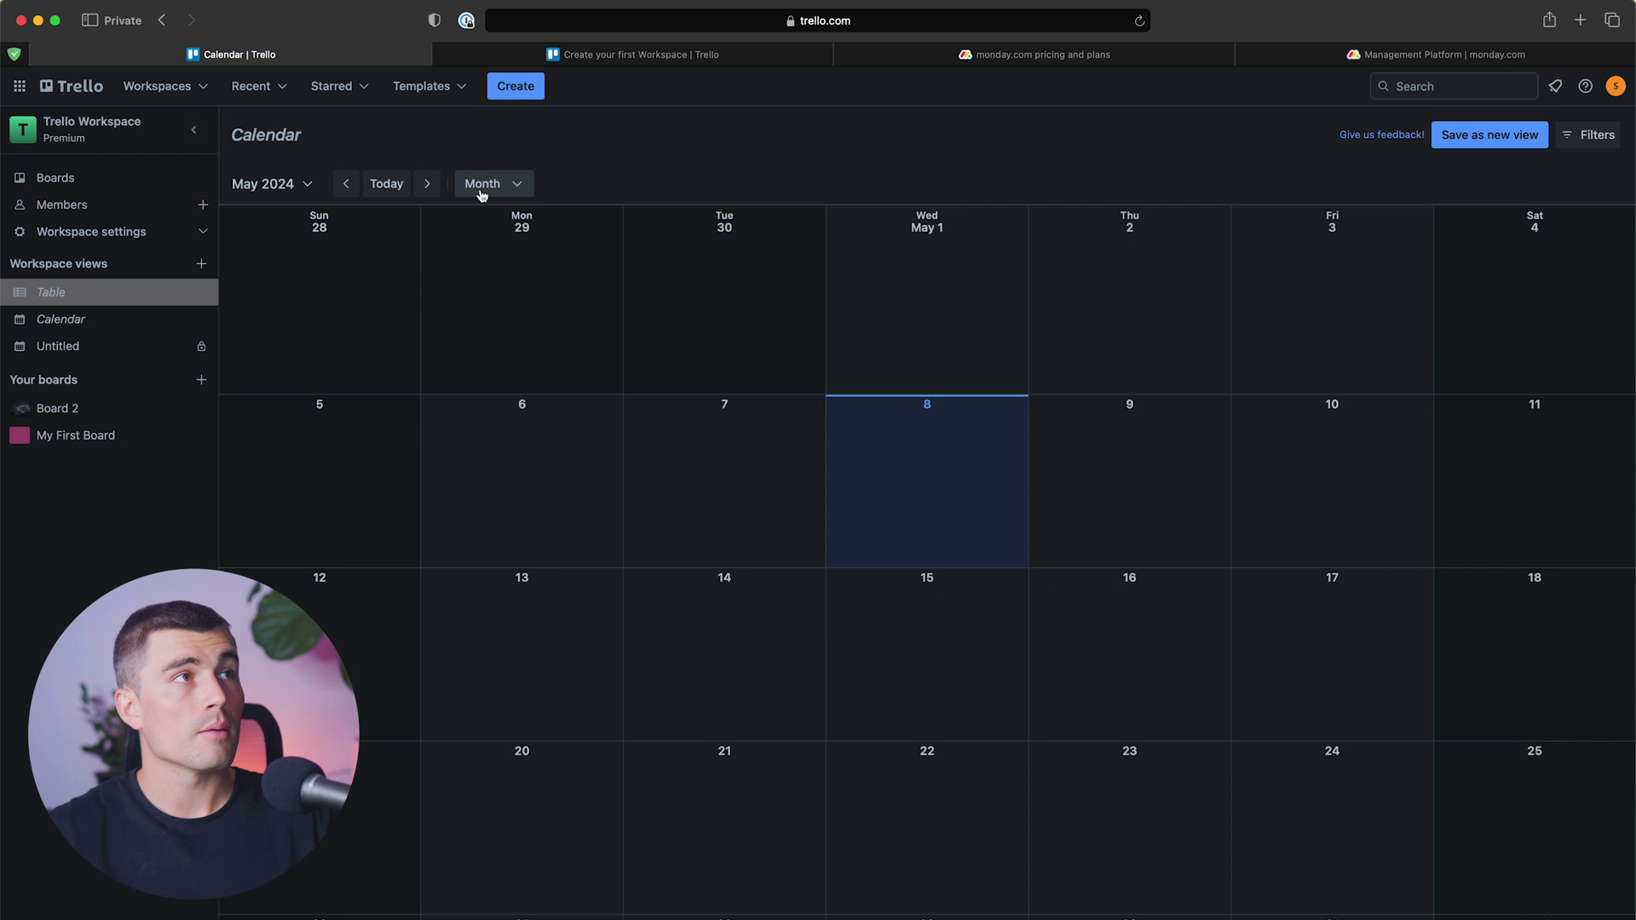
pyautogui.click(482, 192)
pyautogui.click(481, 226)
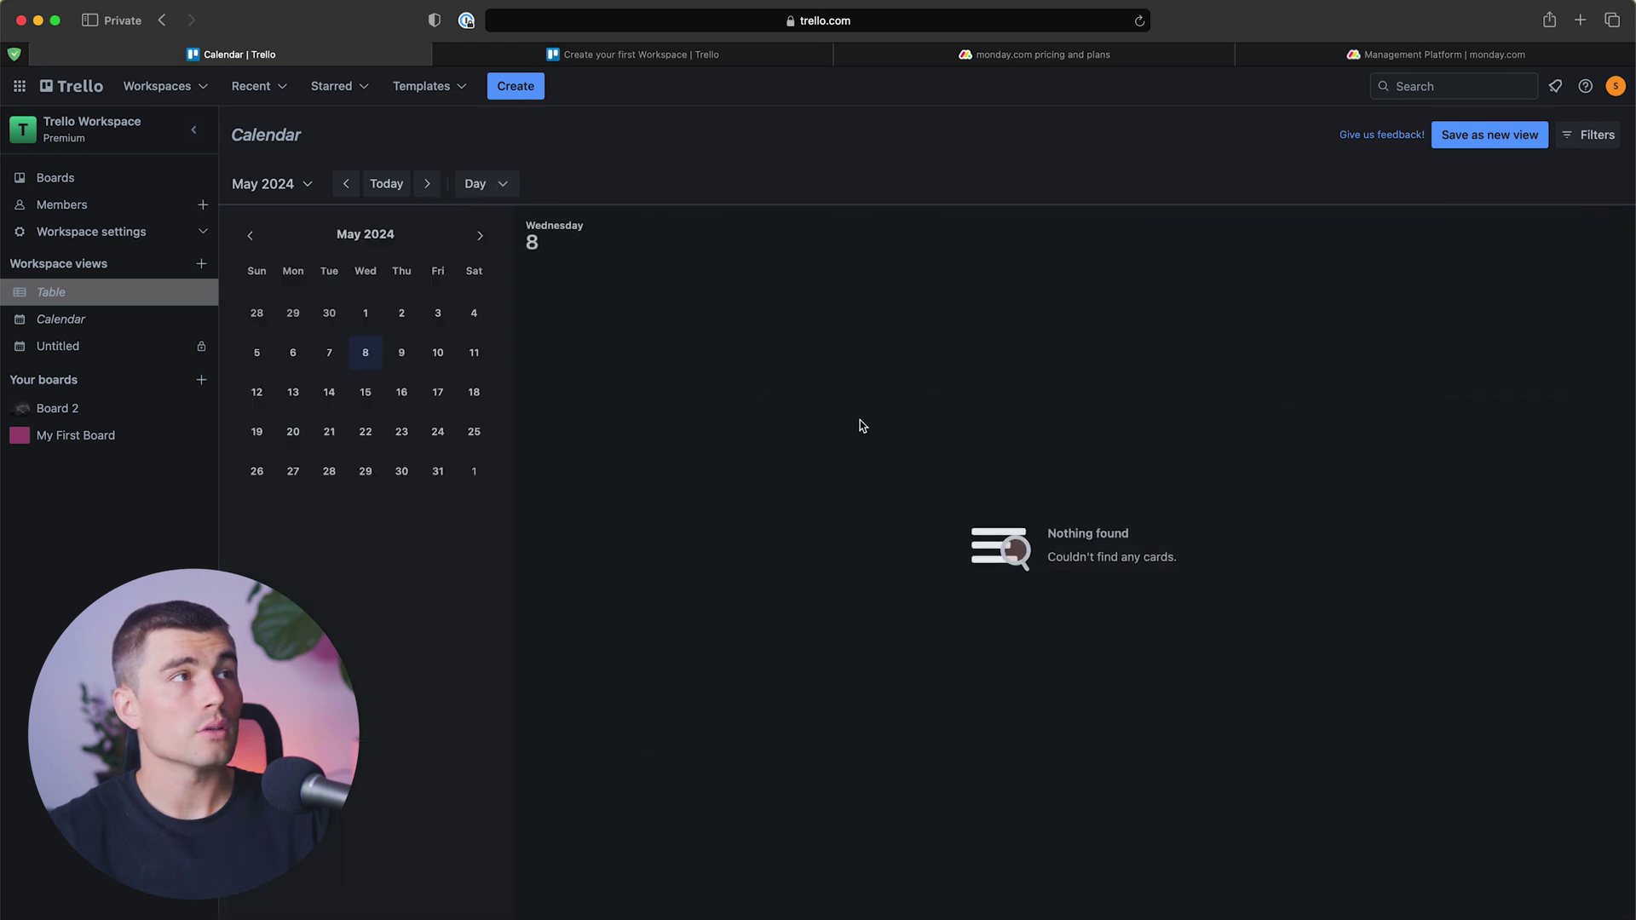
# Add the Timeline, Calendar and Dashboard views to My First Board, and look through its cards on the timeline
pyautogui.click(75, 435)
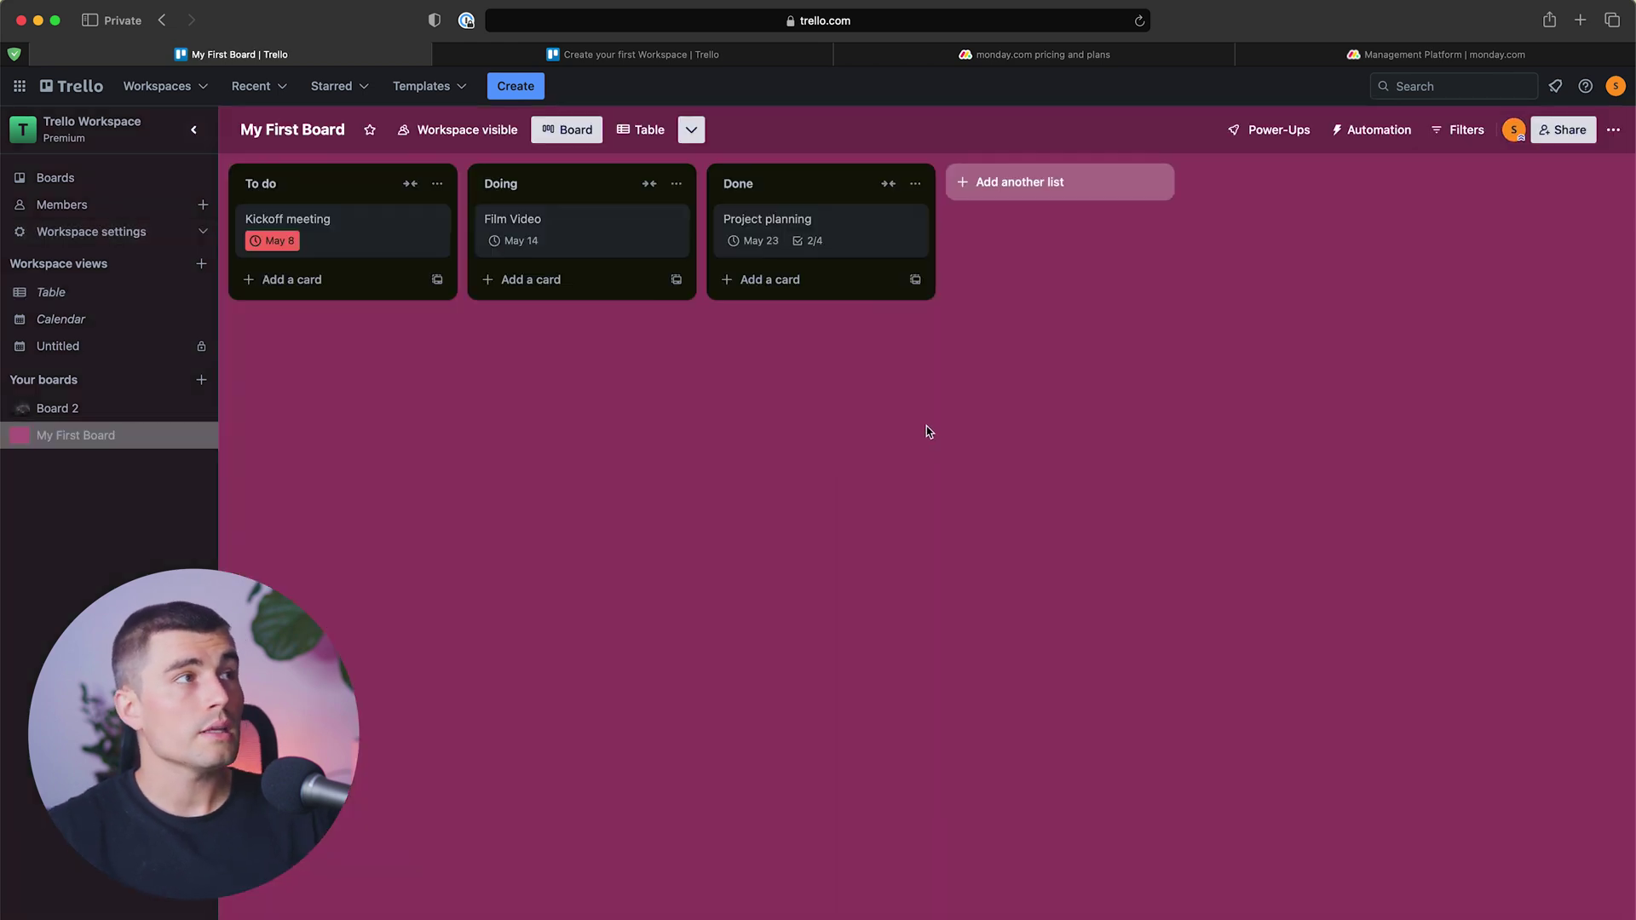
pyautogui.click(690, 130)
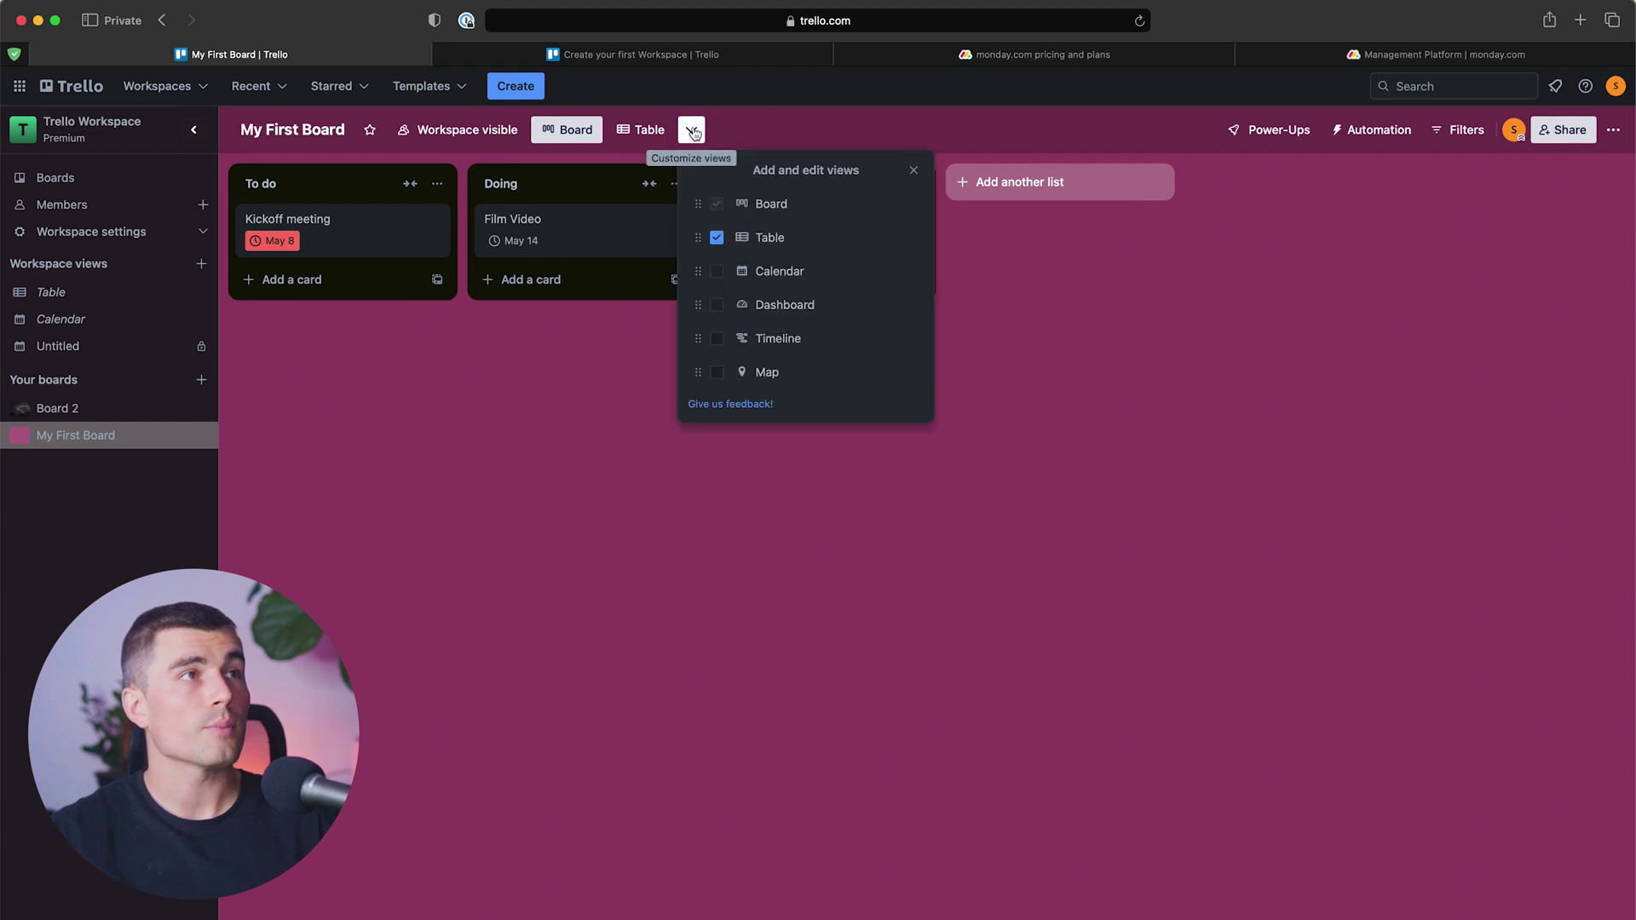
pyautogui.click(717, 339)
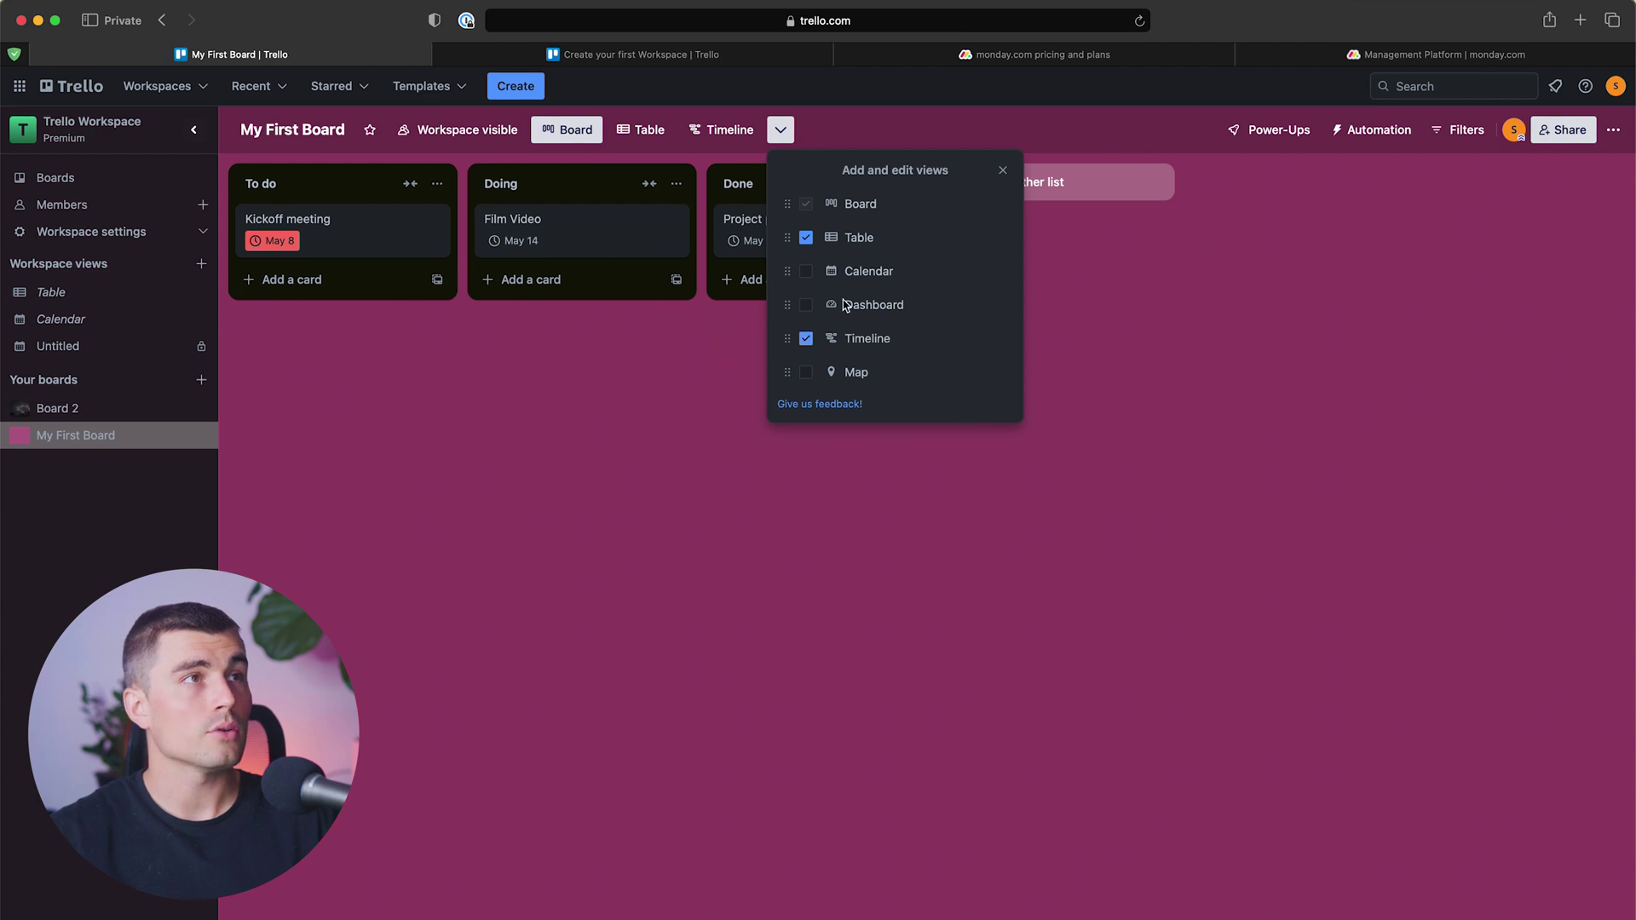
pyautogui.click(791, 331)
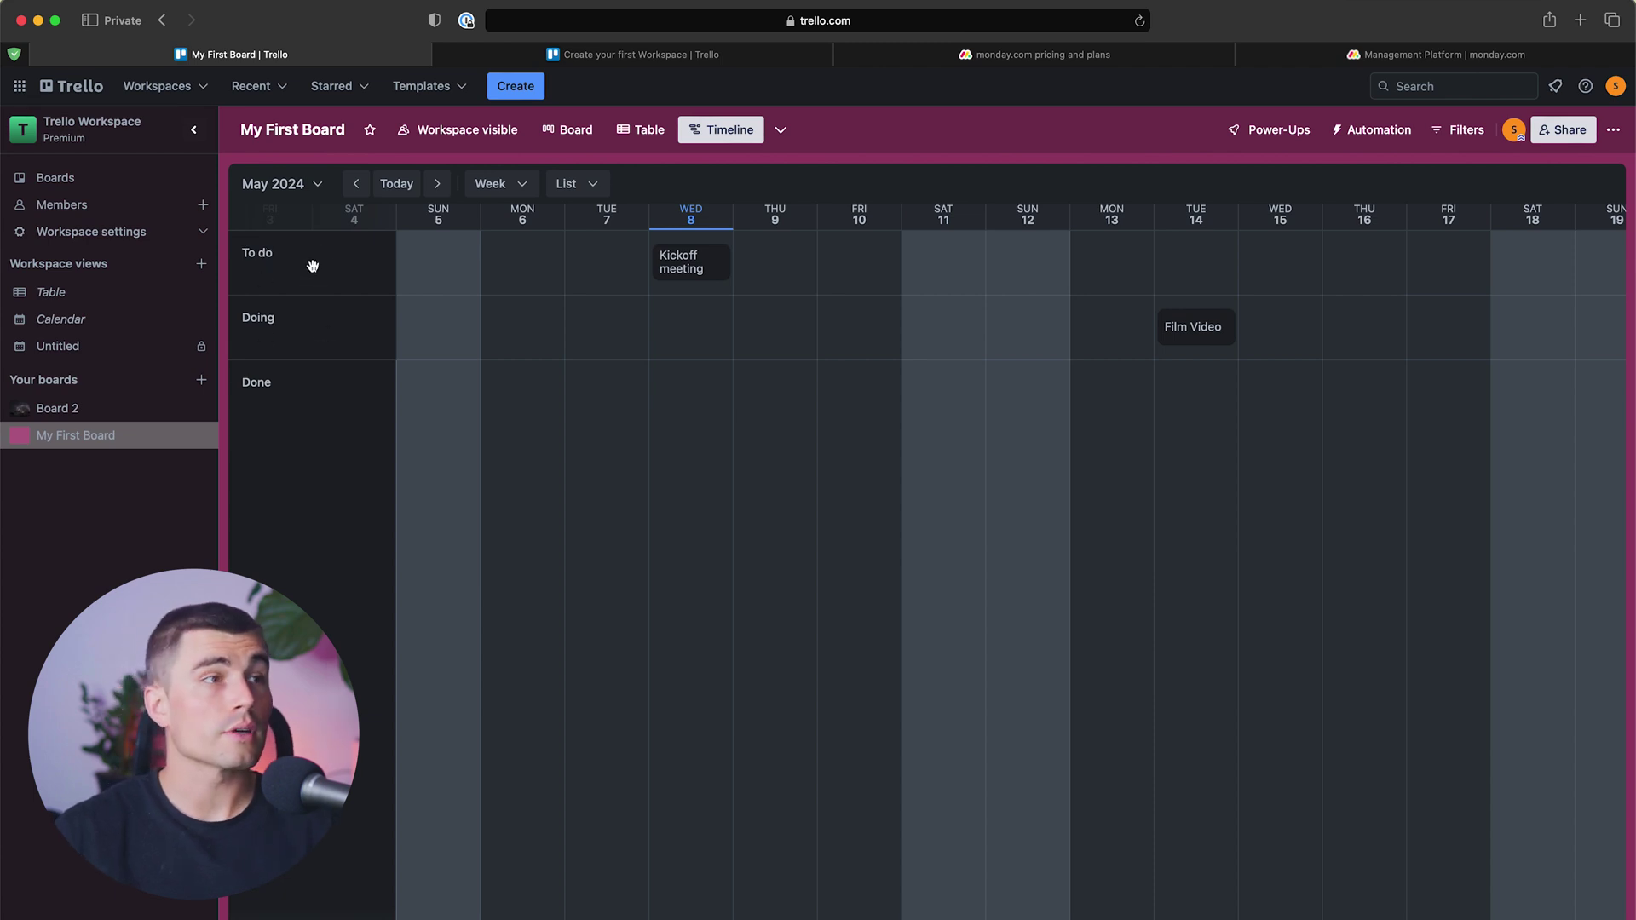
pyautogui.hscroll(6, 1205, 358)
pyautogui.hscroll(2, 1196, 358)
# Examine the charts on My First Board's dashboard and the tile types that can be added to it
pyautogui.scroll(-3, 1205, 354)
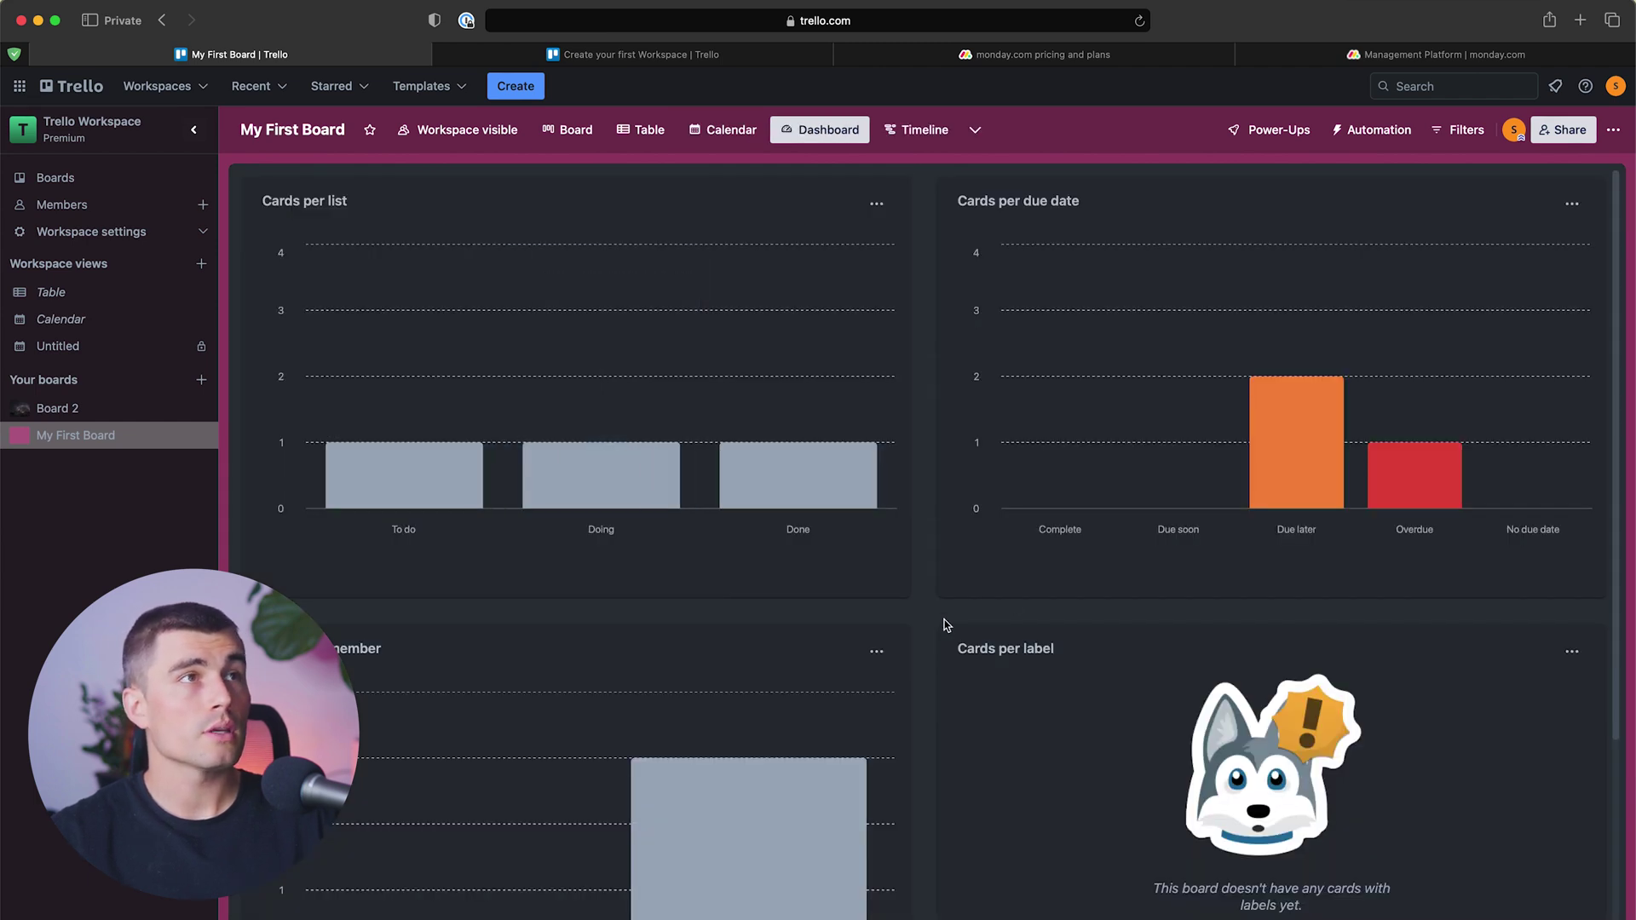
pyautogui.scroll(-5, 944, 624)
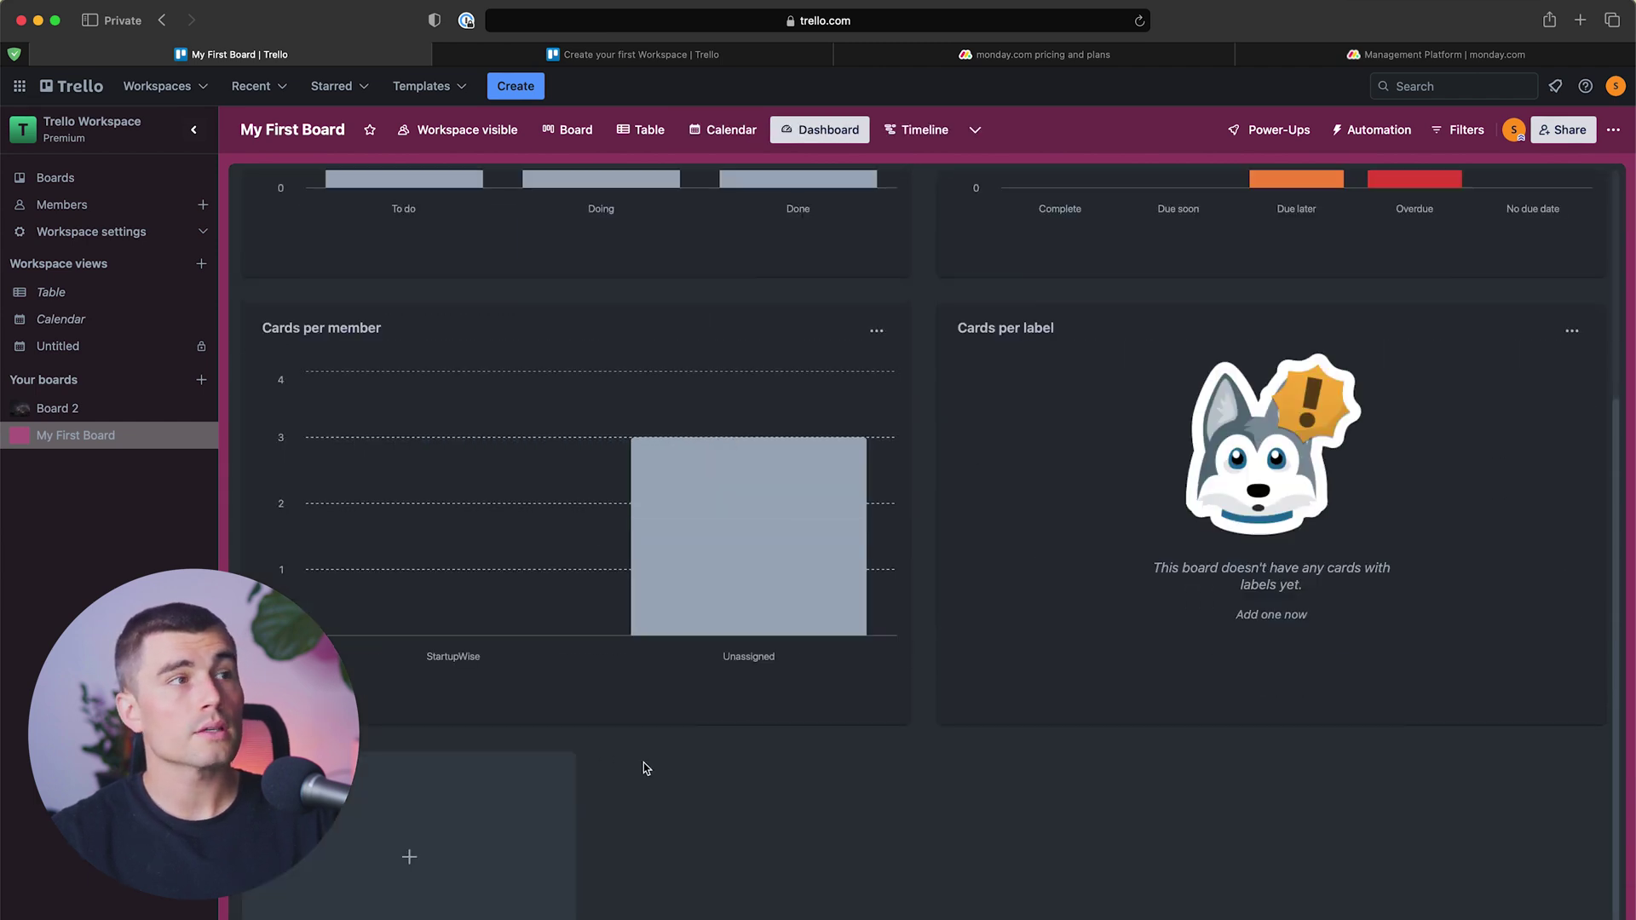
pyautogui.scroll(5, 646, 769)
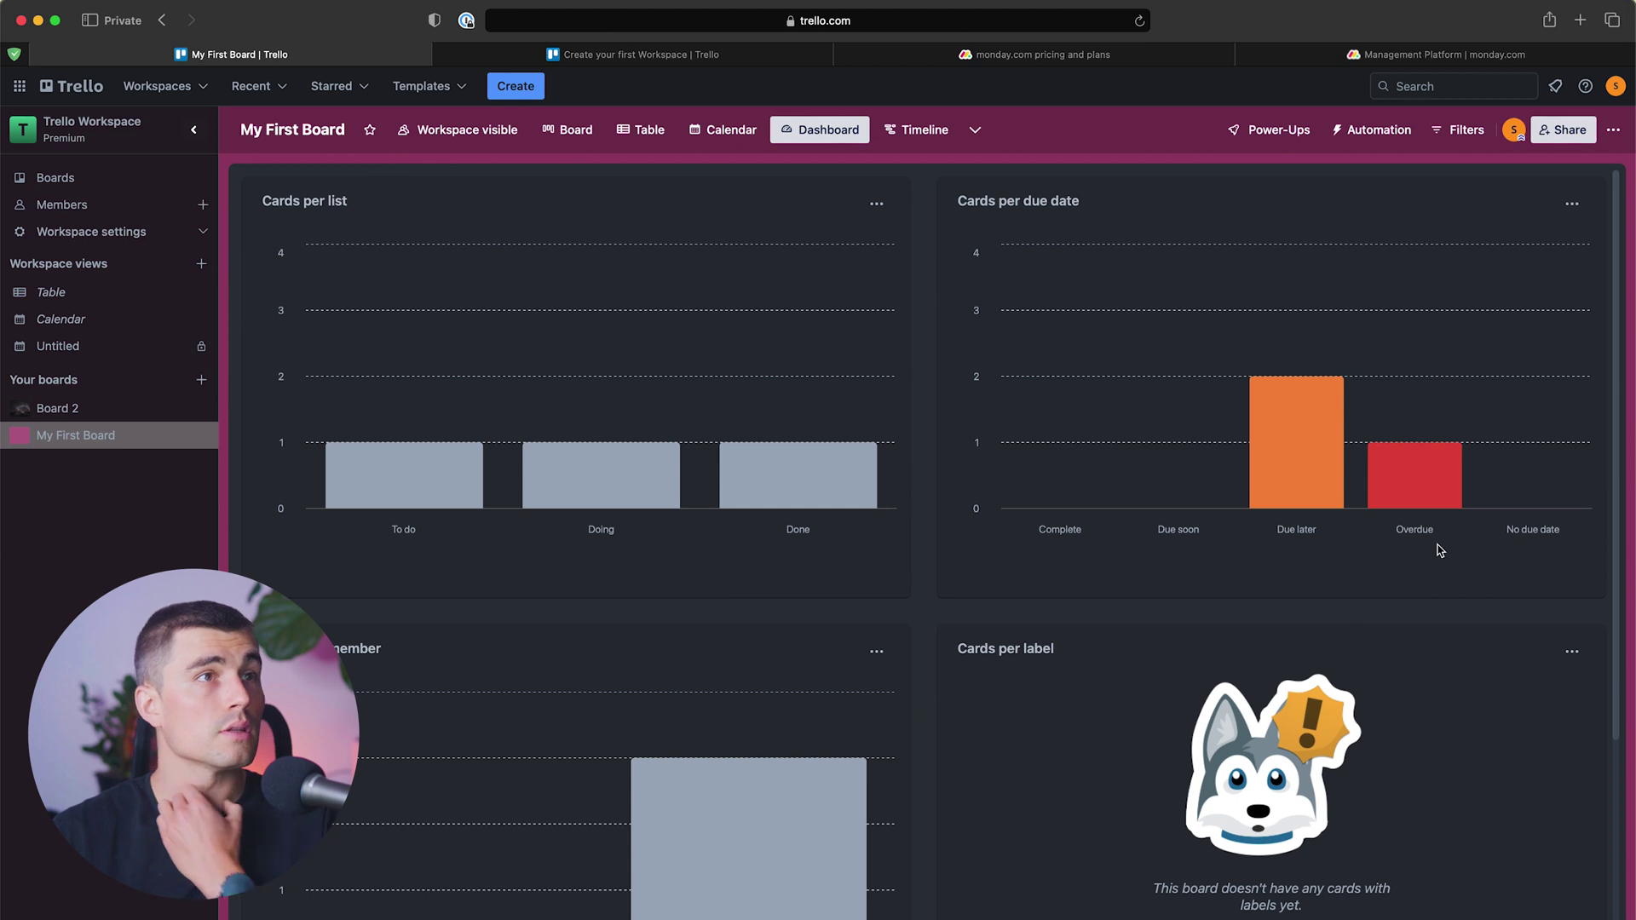
pyautogui.scroll(-5, 873, 571)
pyautogui.click(538, 814)
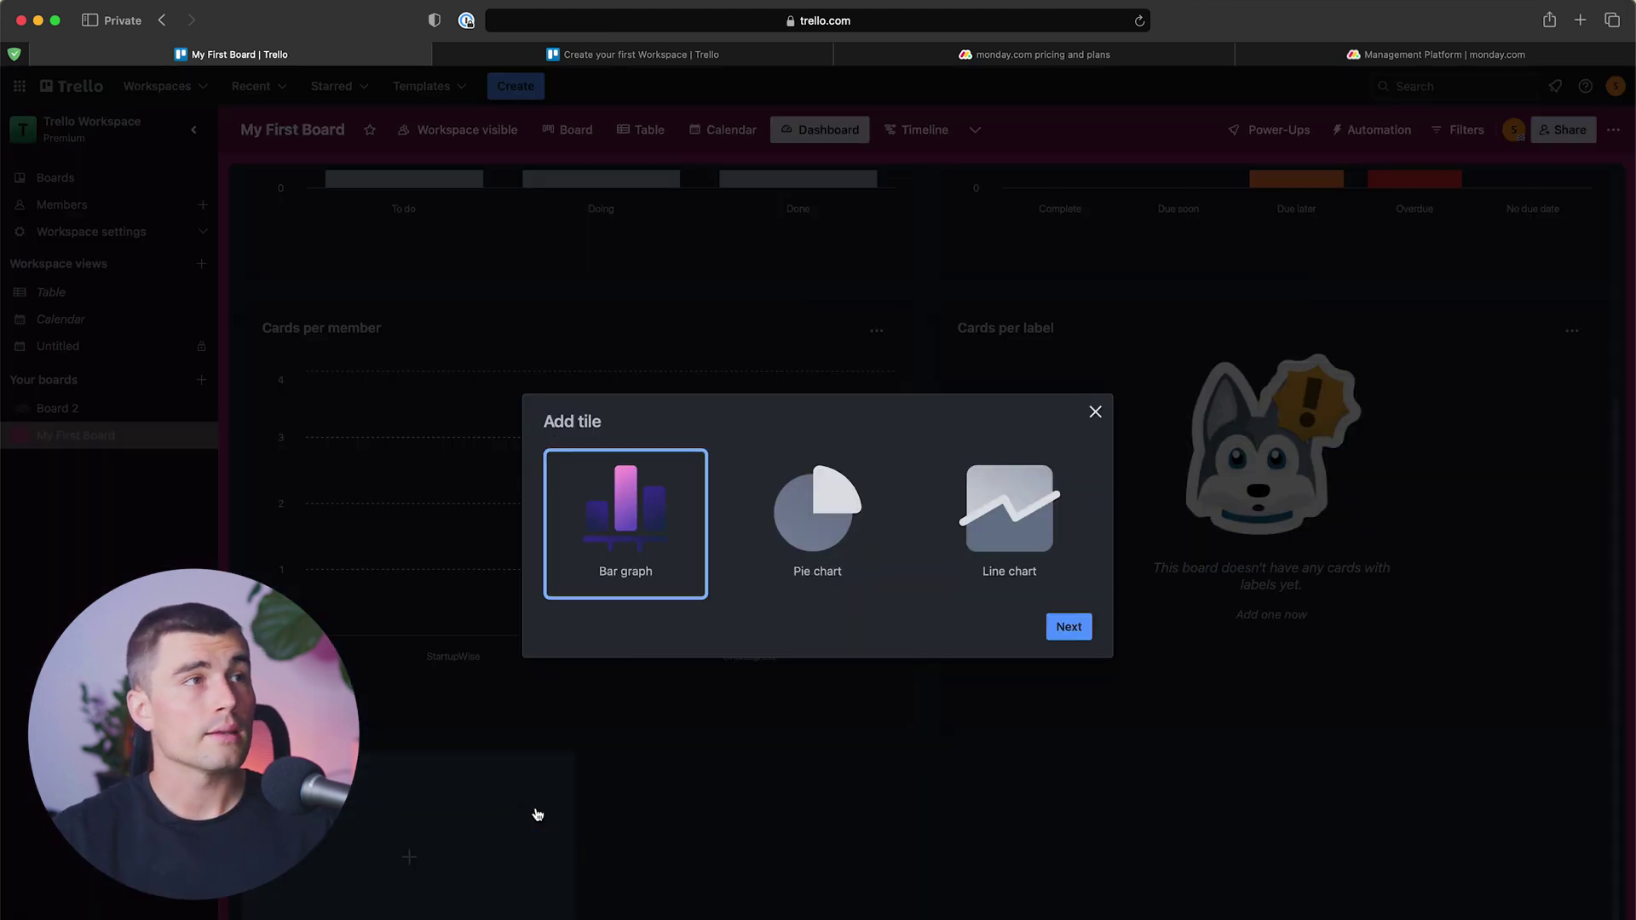
pyautogui.click(1097, 413)
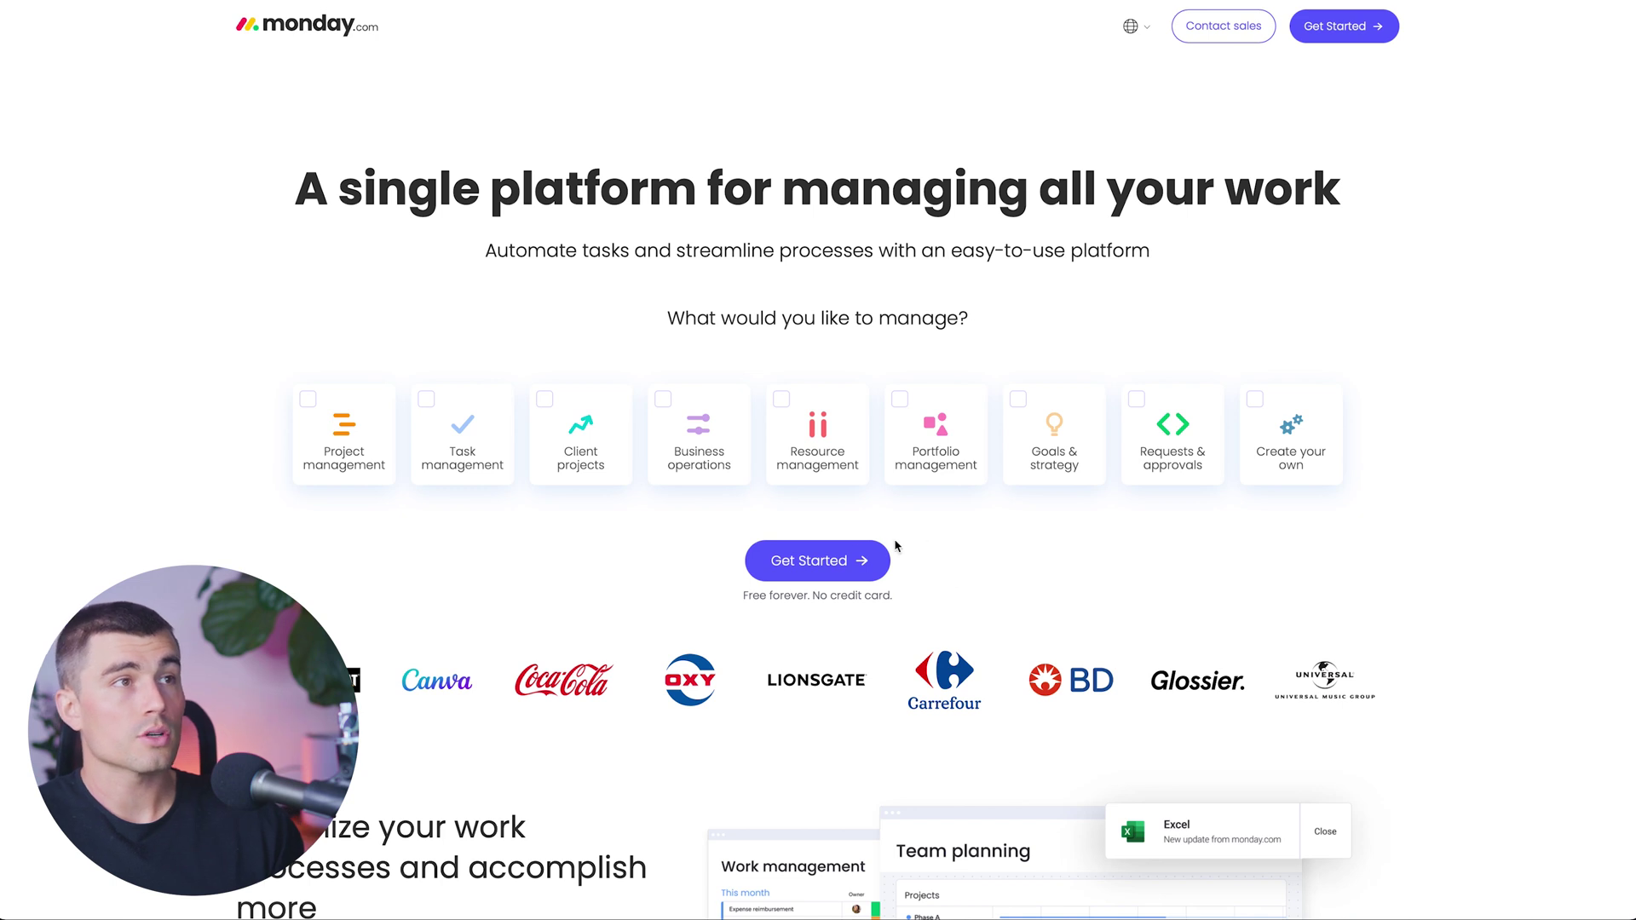
# Sign up for a free monday.com account, filling in the e-mail address, full name and account password
pyautogui.click(811, 566)
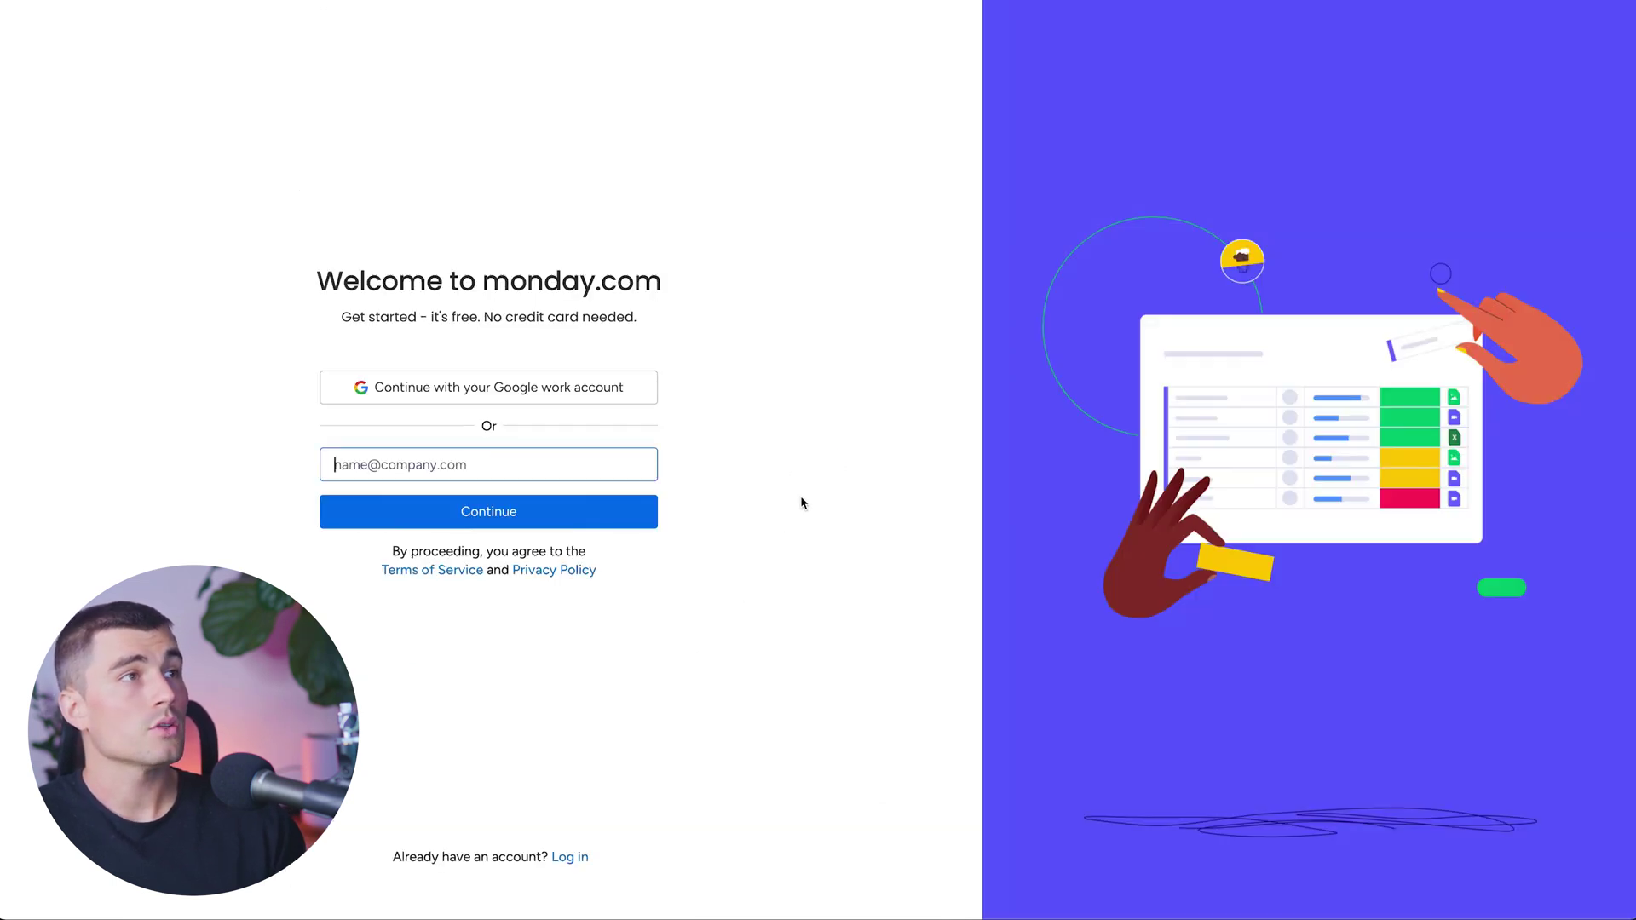
pyautogui.click(669, 453)
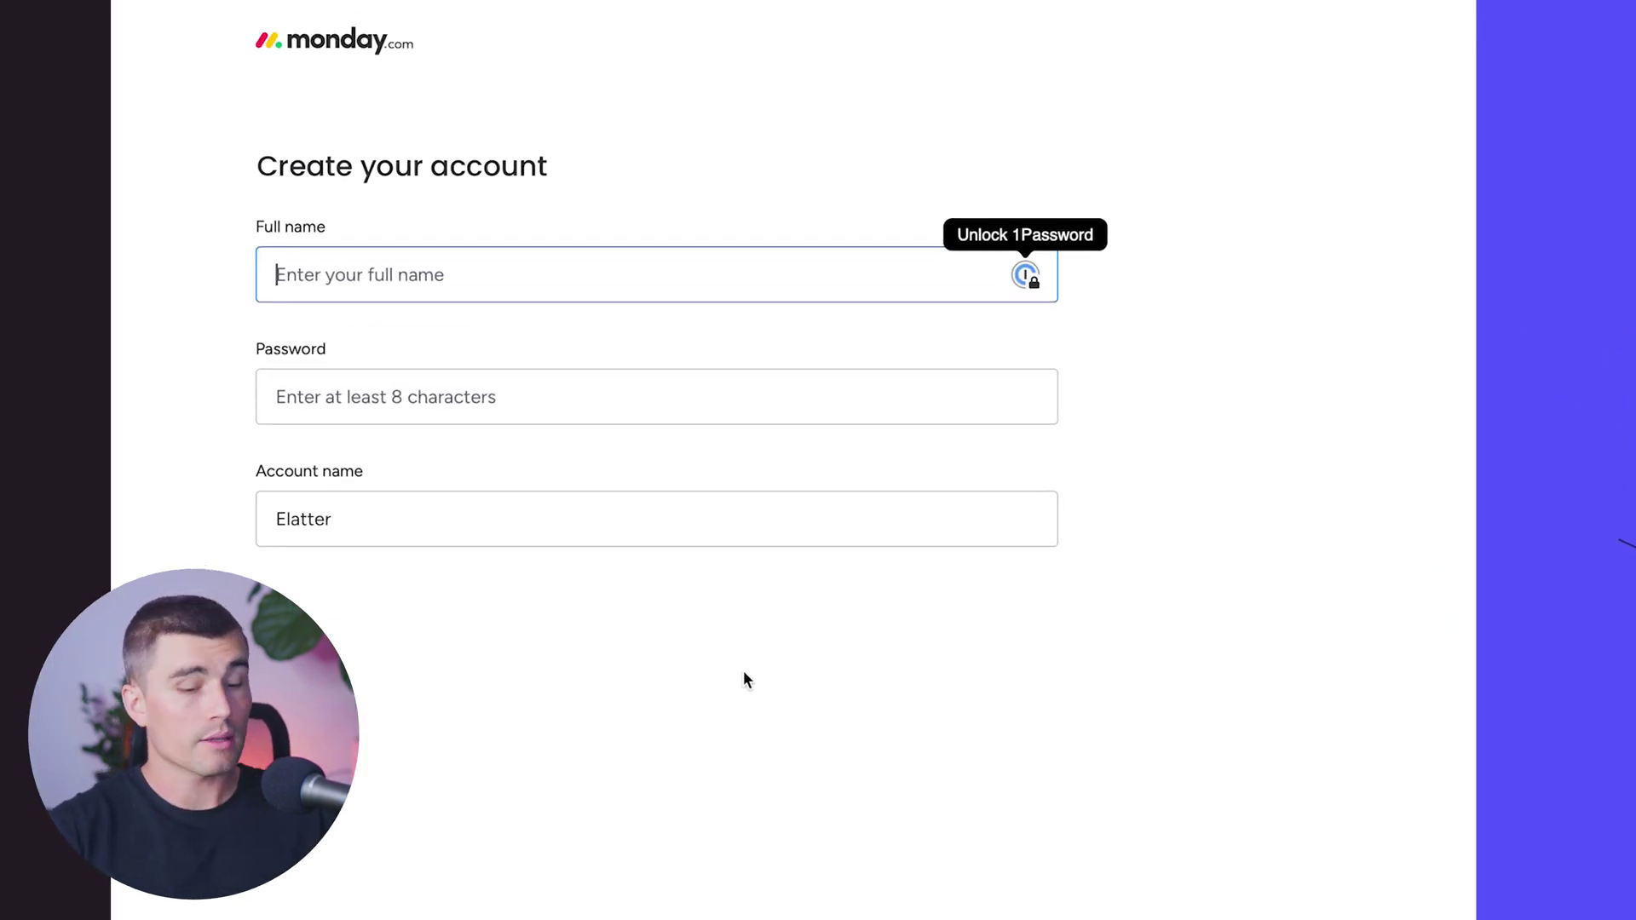
pyautogui.write('S')
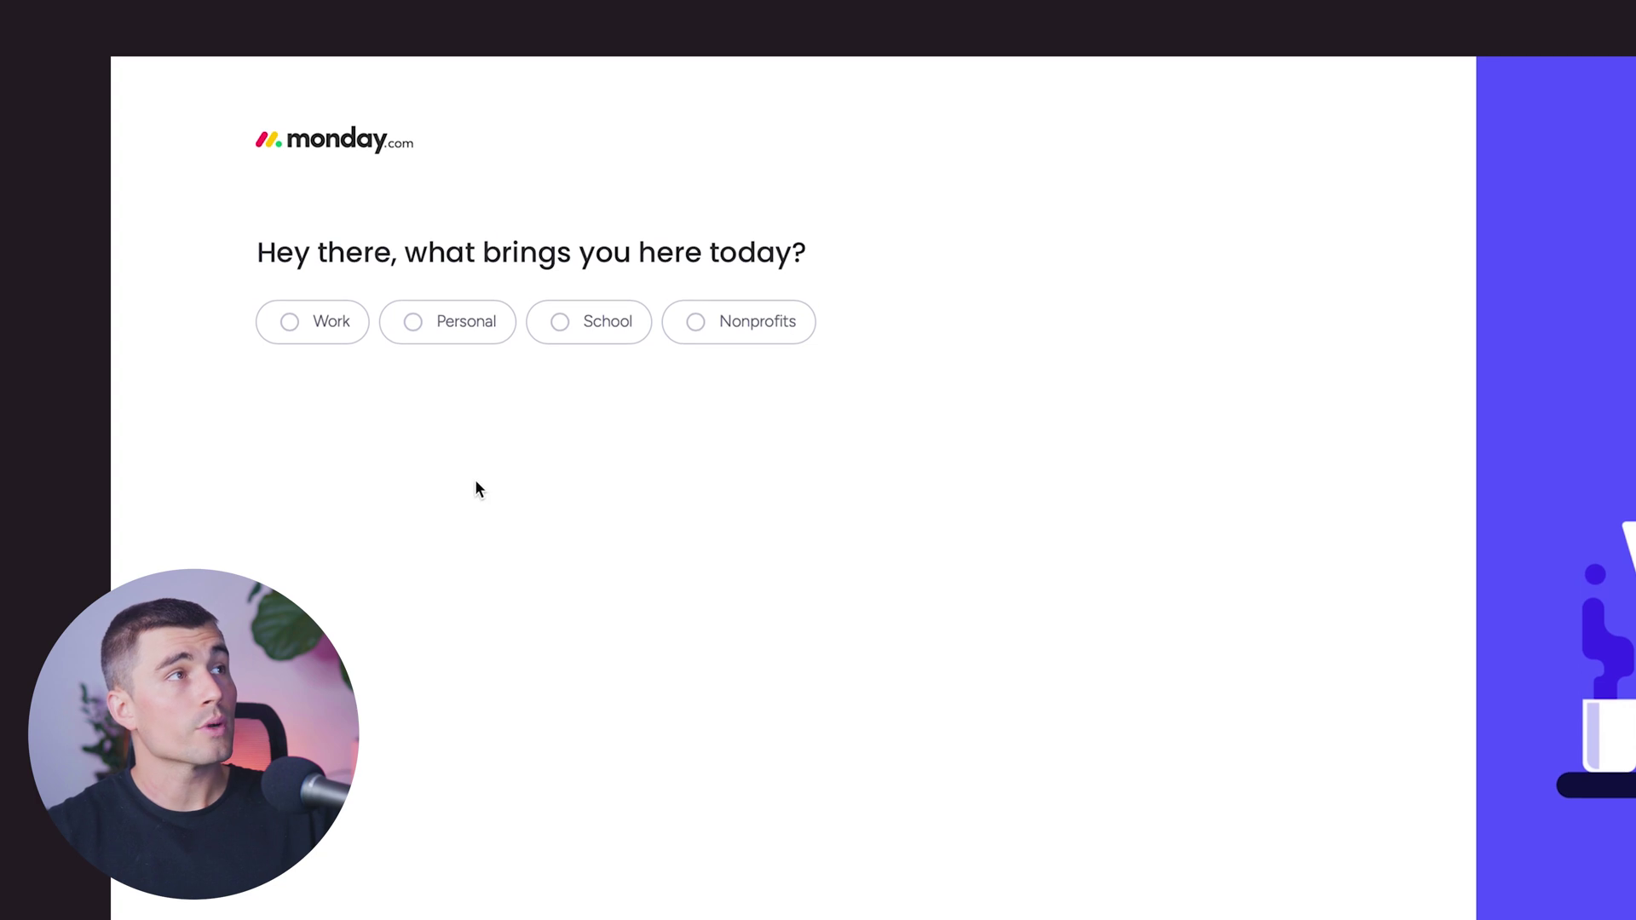
# Complete the onboarding survey with a 2-5 person team, a company of 20 - 49 people and Product management as the first focus
pyautogui.click(444, 322)
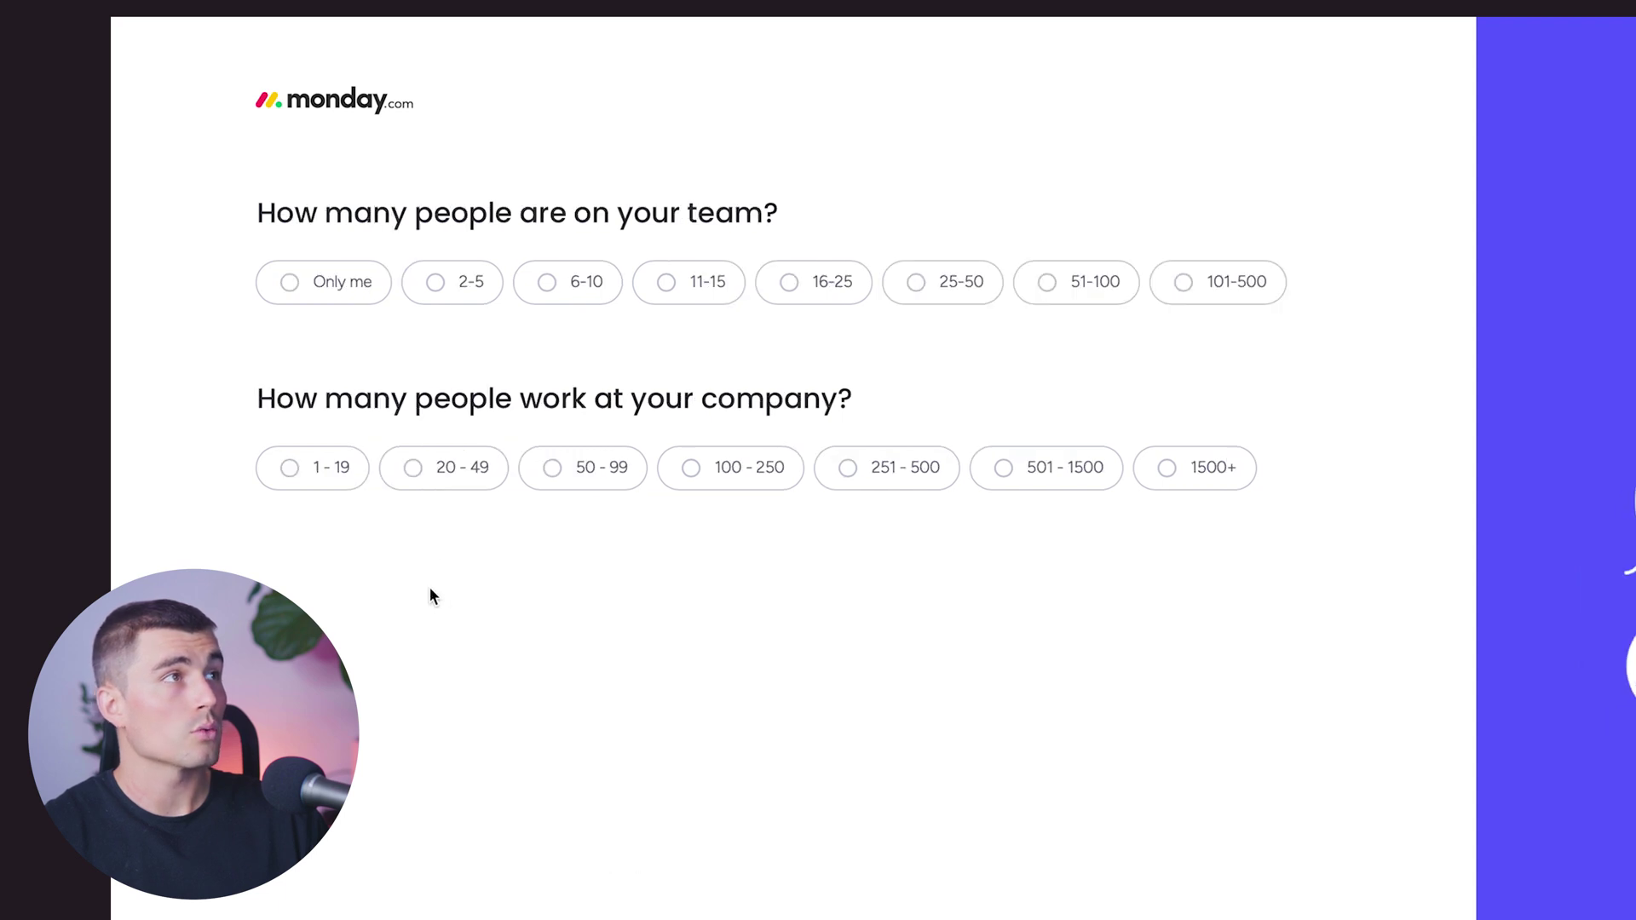
pyautogui.click(493, 260)
pyautogui.click(413, 467)
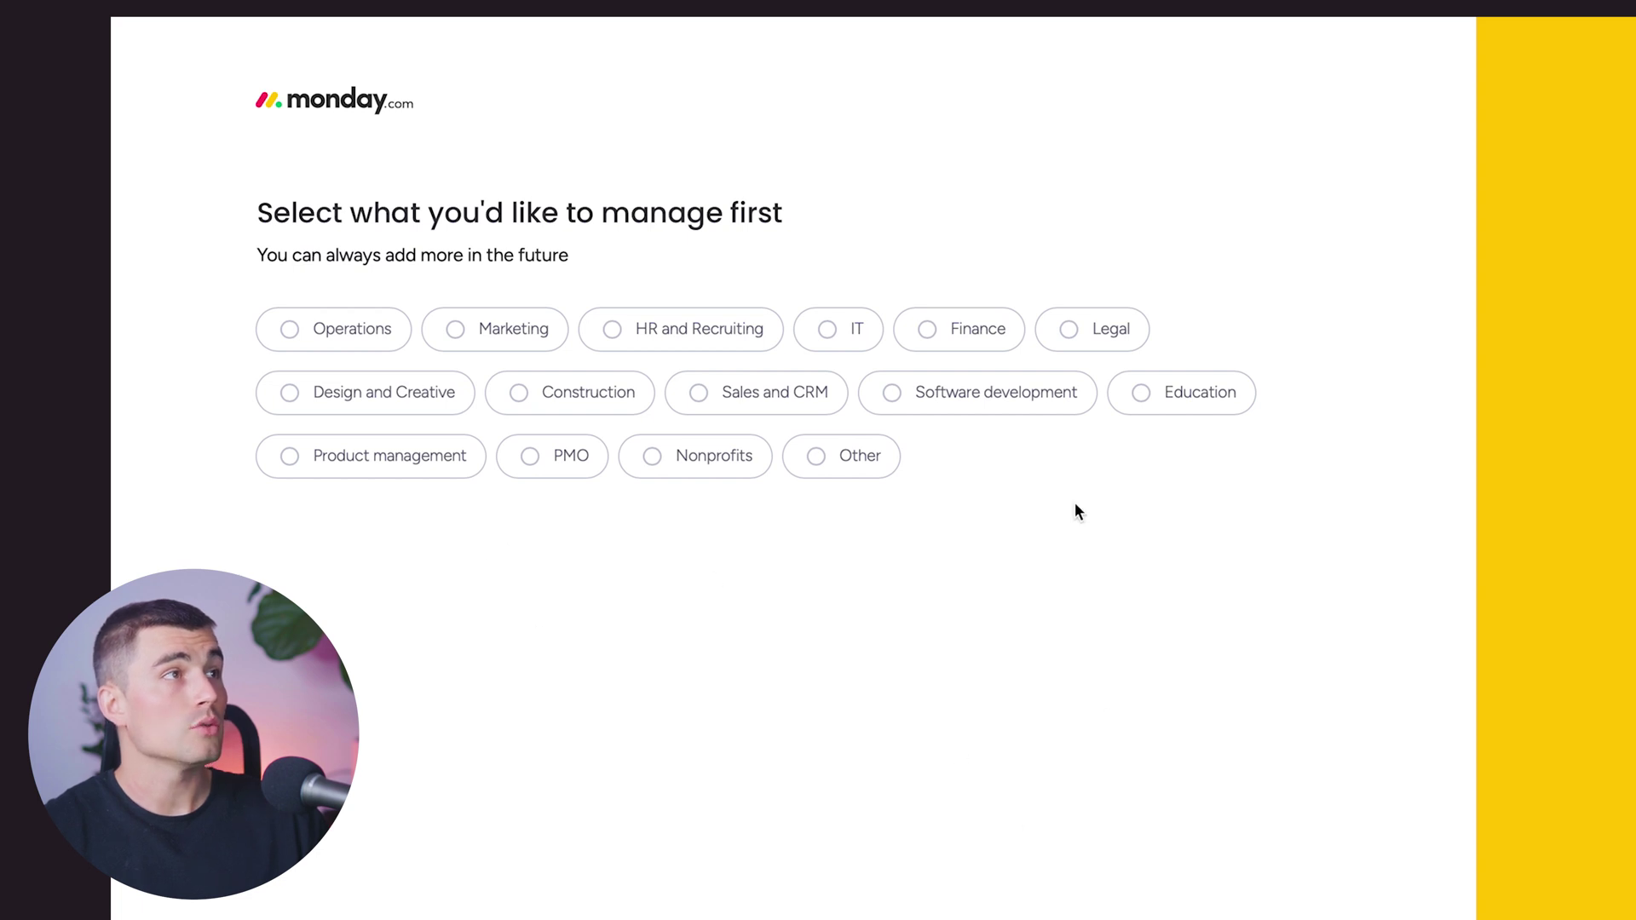
pyautogui.click(345, 463)
pyautogui.click(603, 329)
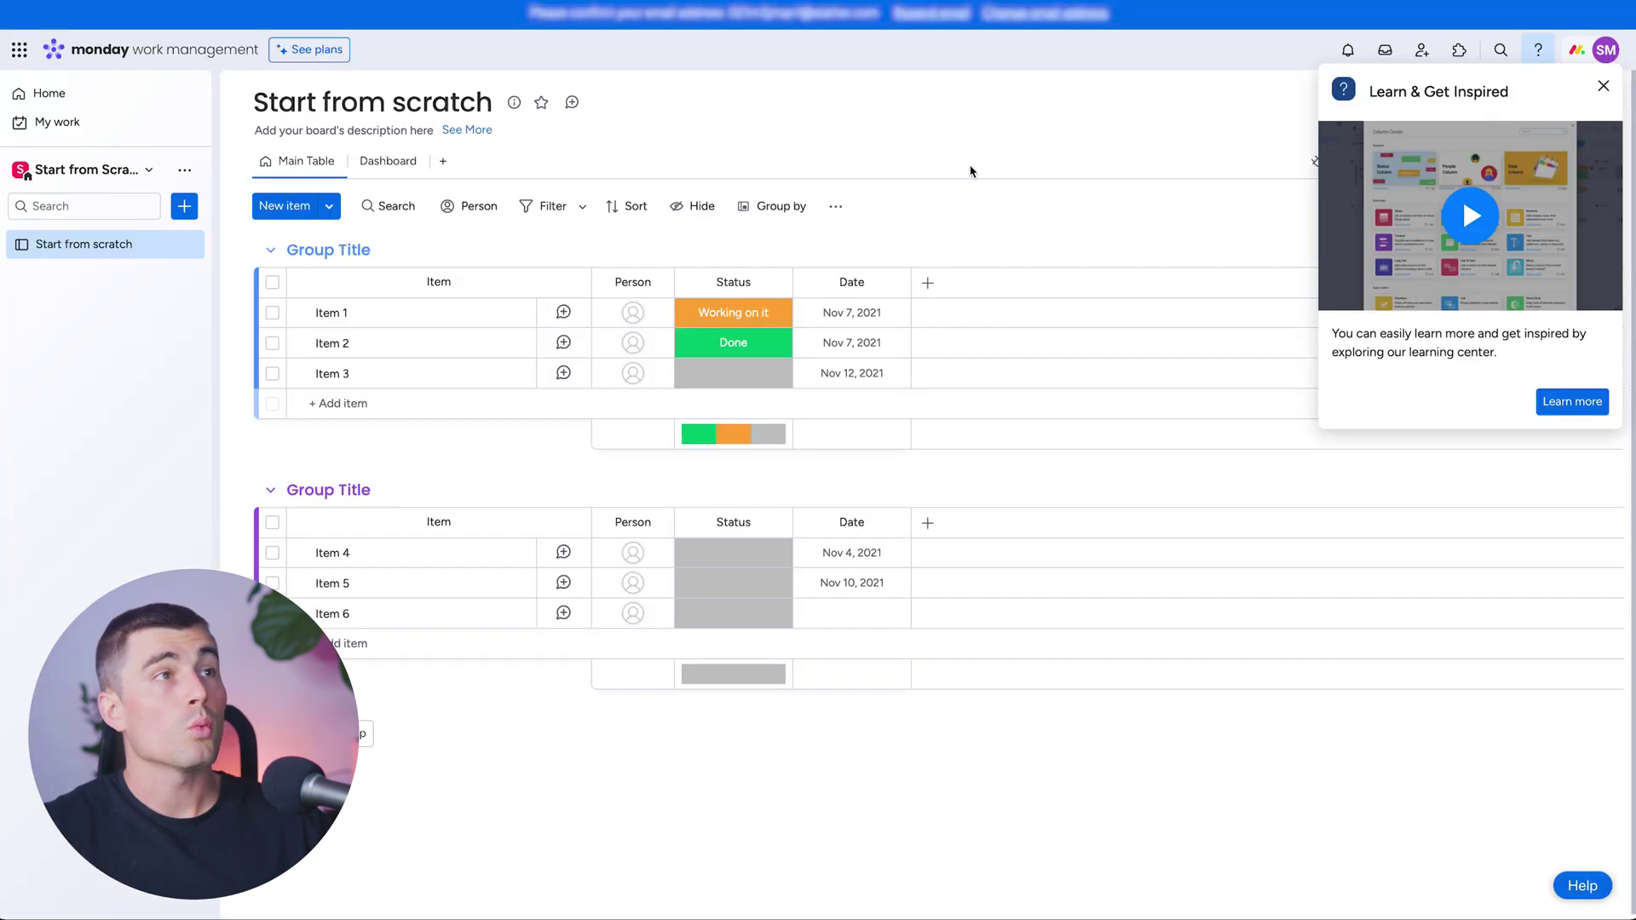
# Dismiss the learning pop-up, look over the home page, and view the My Work page past its welcome message
pyautogui.click(1603, 86)
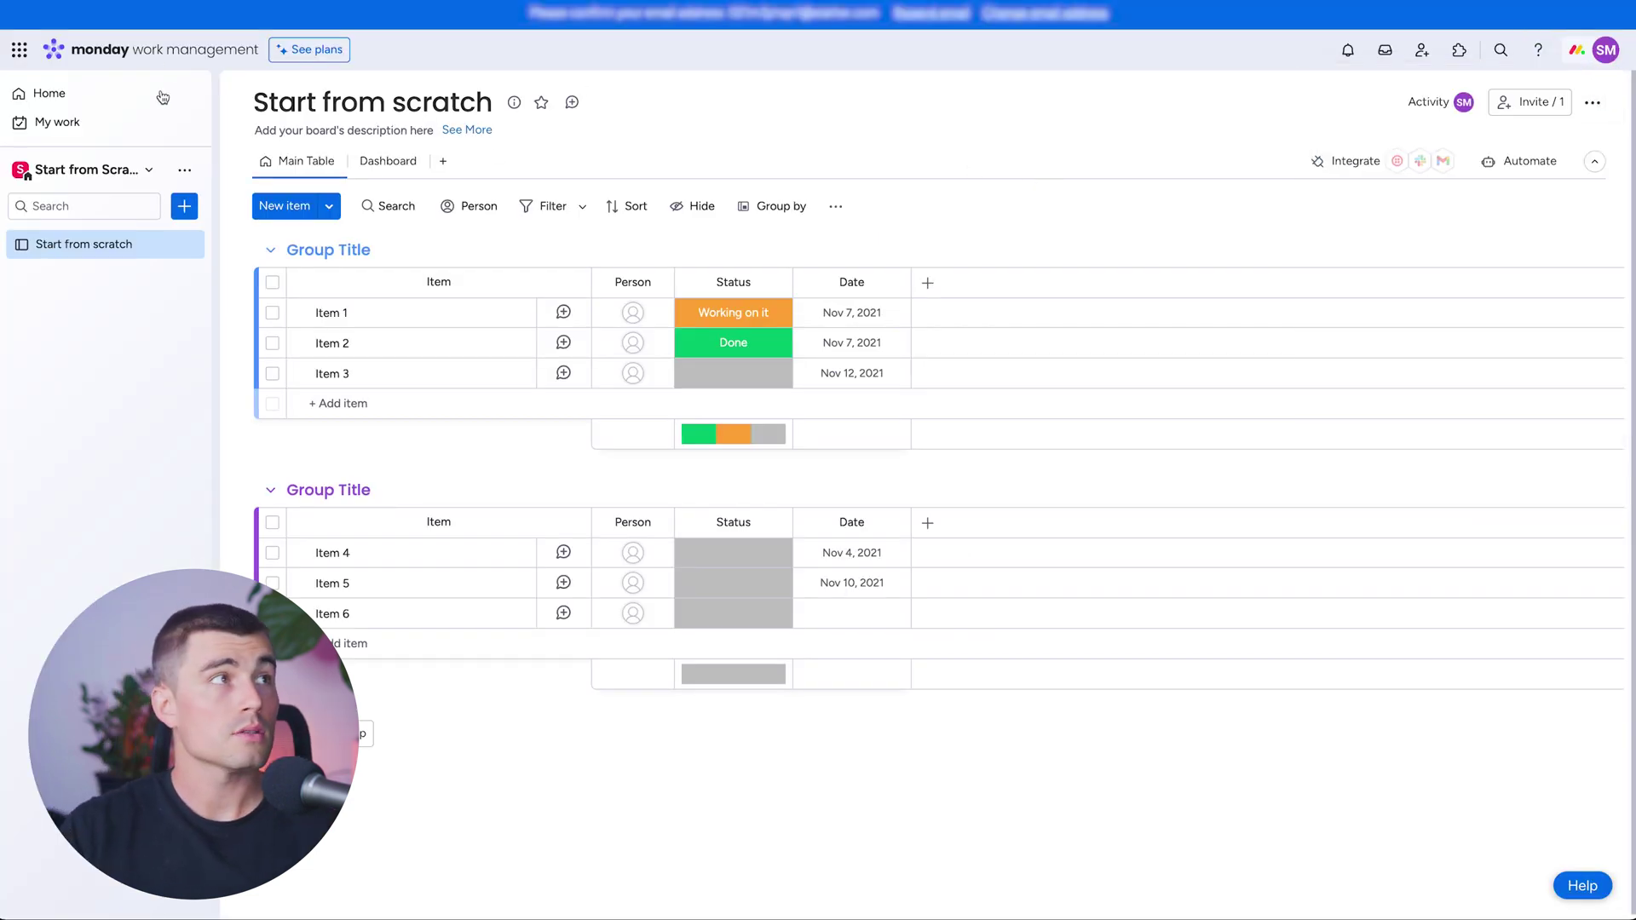
pyautogui.click(112, 101)
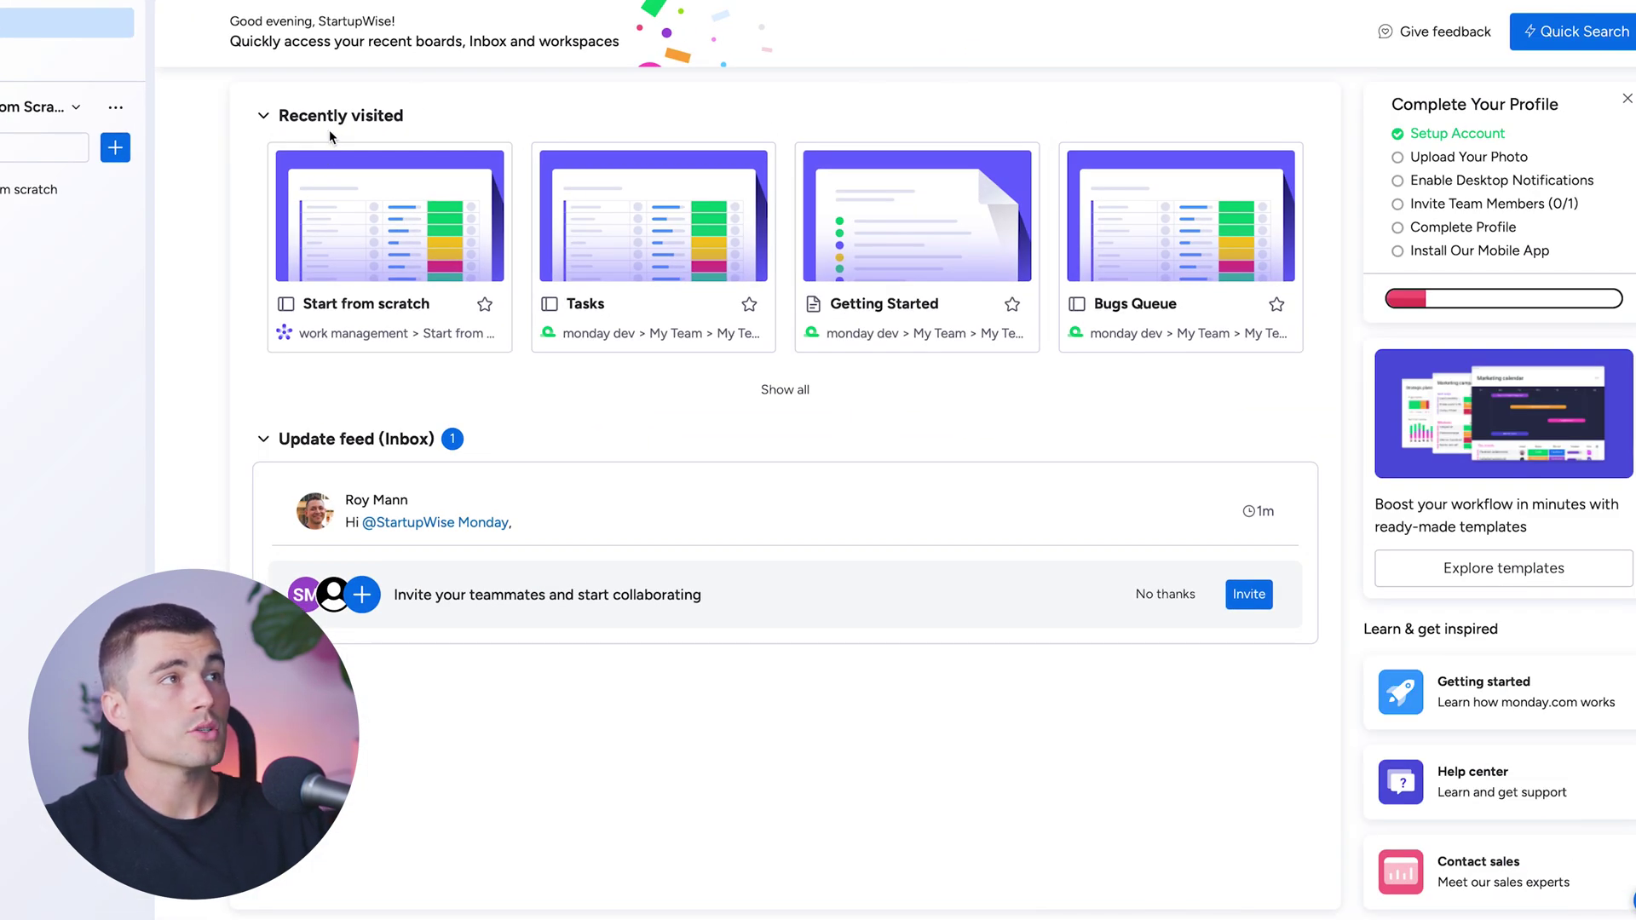
pyautogui.scroll(-1, 219, 375)
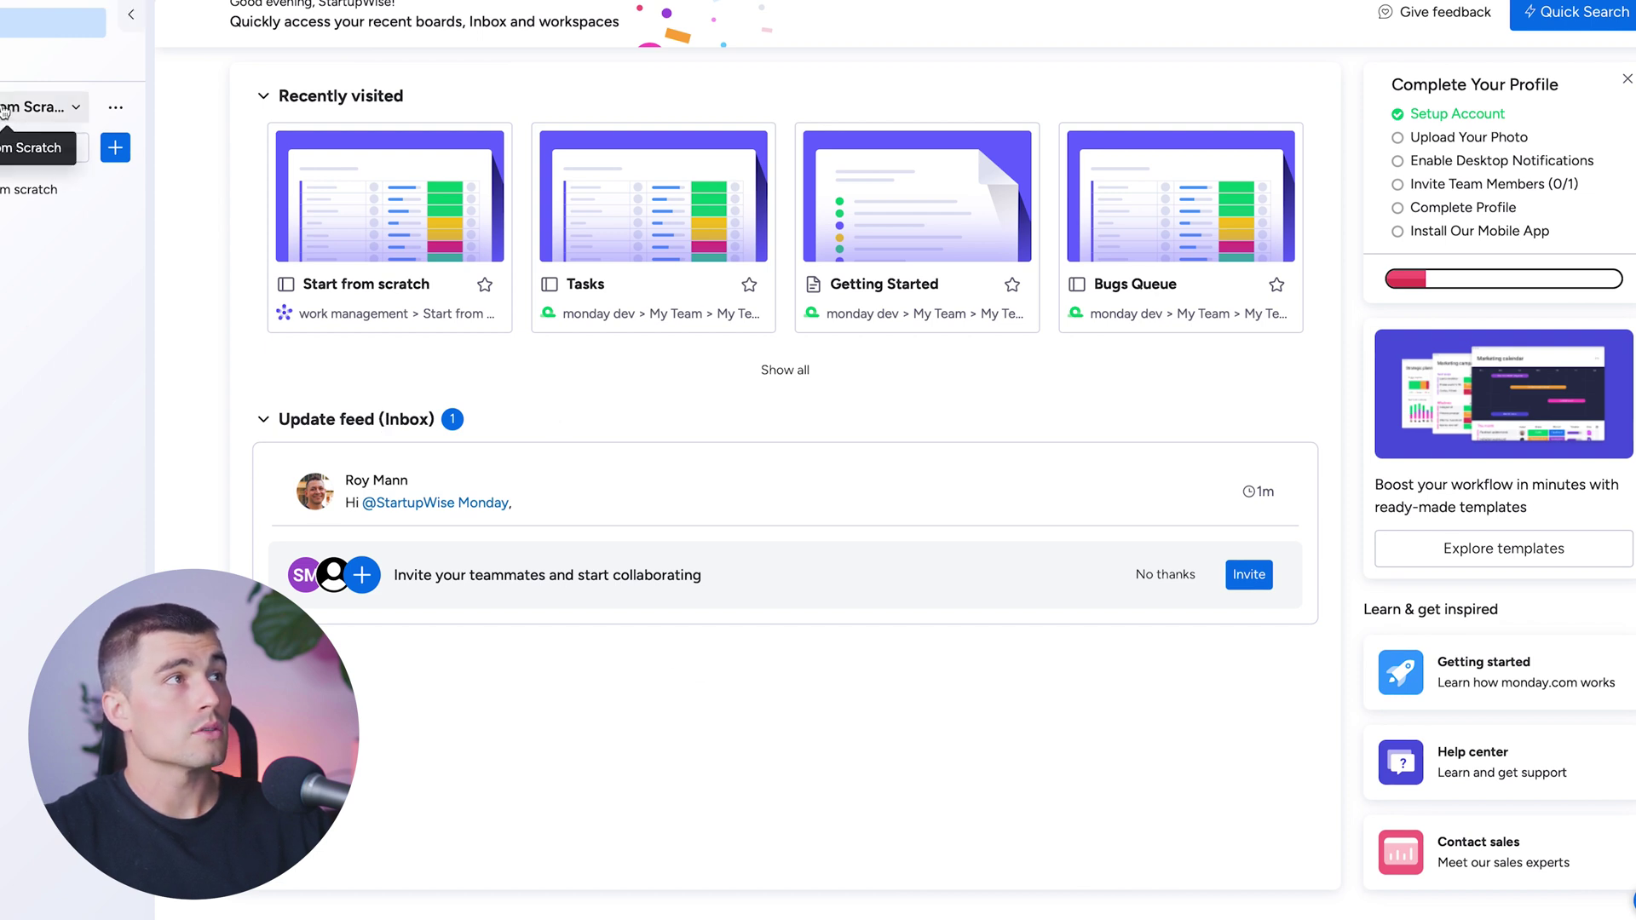
pyautogui.click(5, 53)
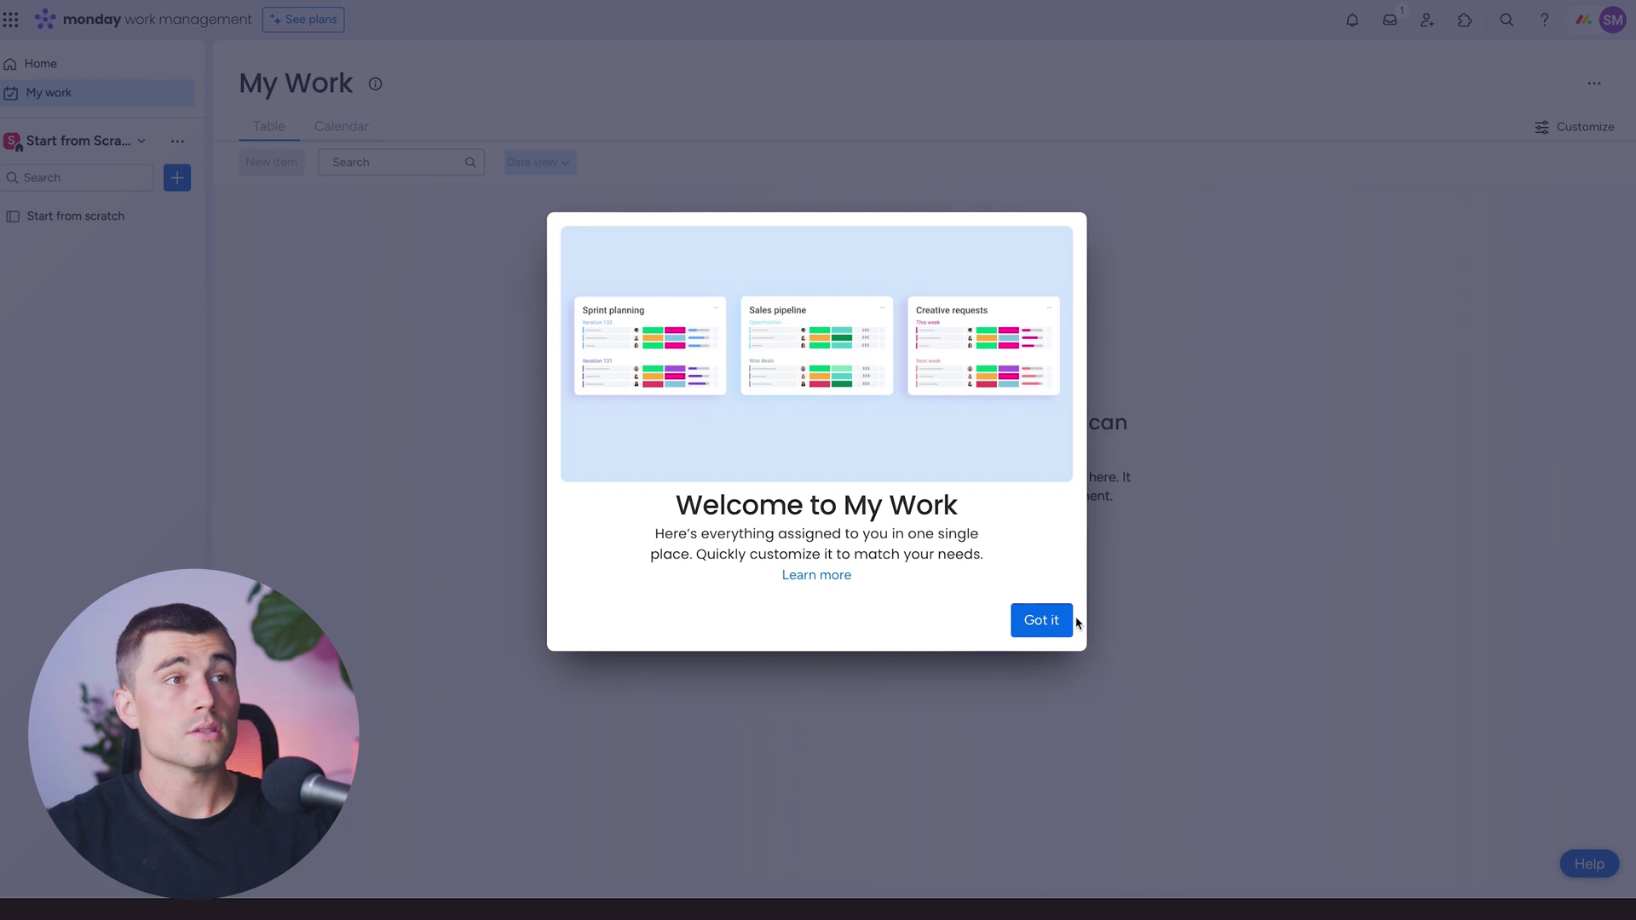
pyautogui.click(1041, 620)
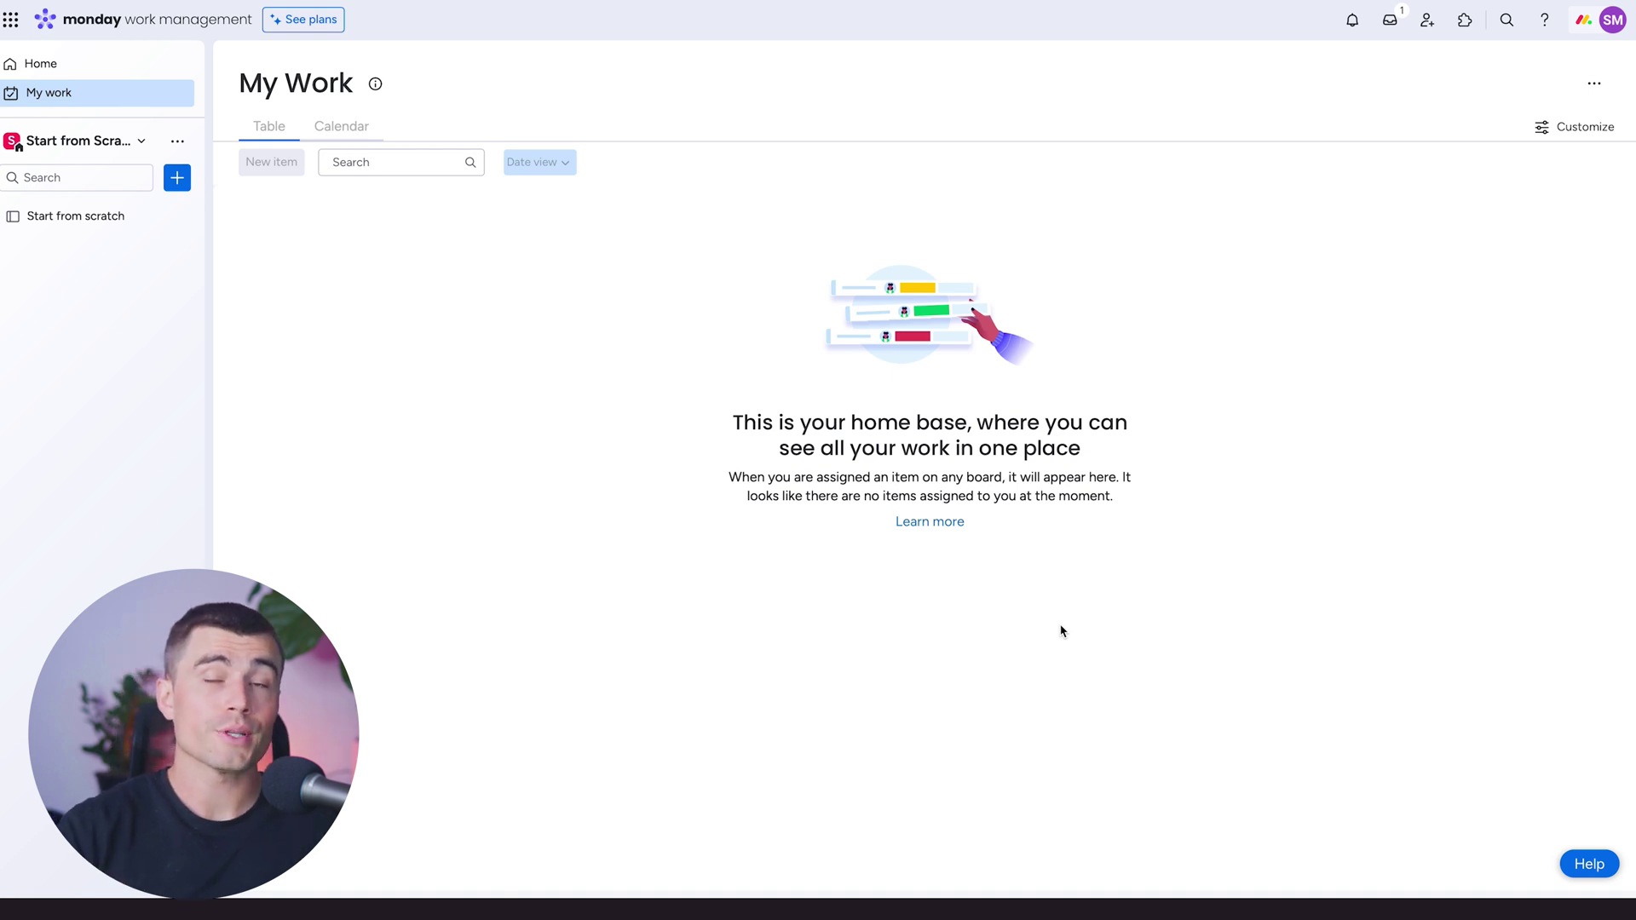
# Add an open workspace named New Workspace
pyautogui.click(89, 143)
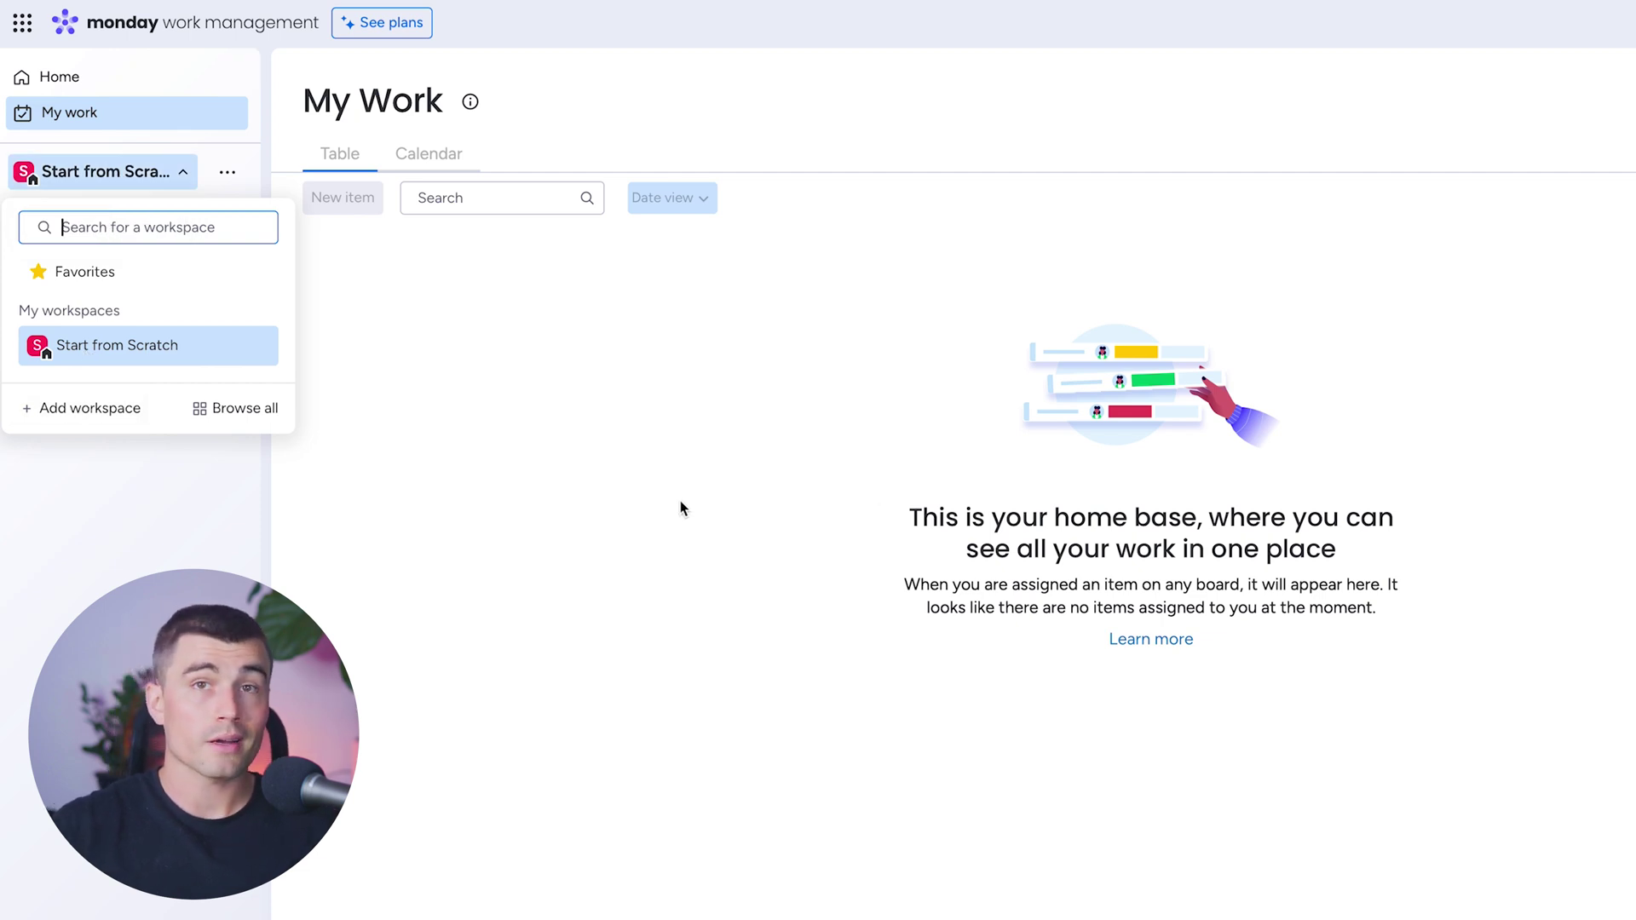
pyautogui.click(89, 408)
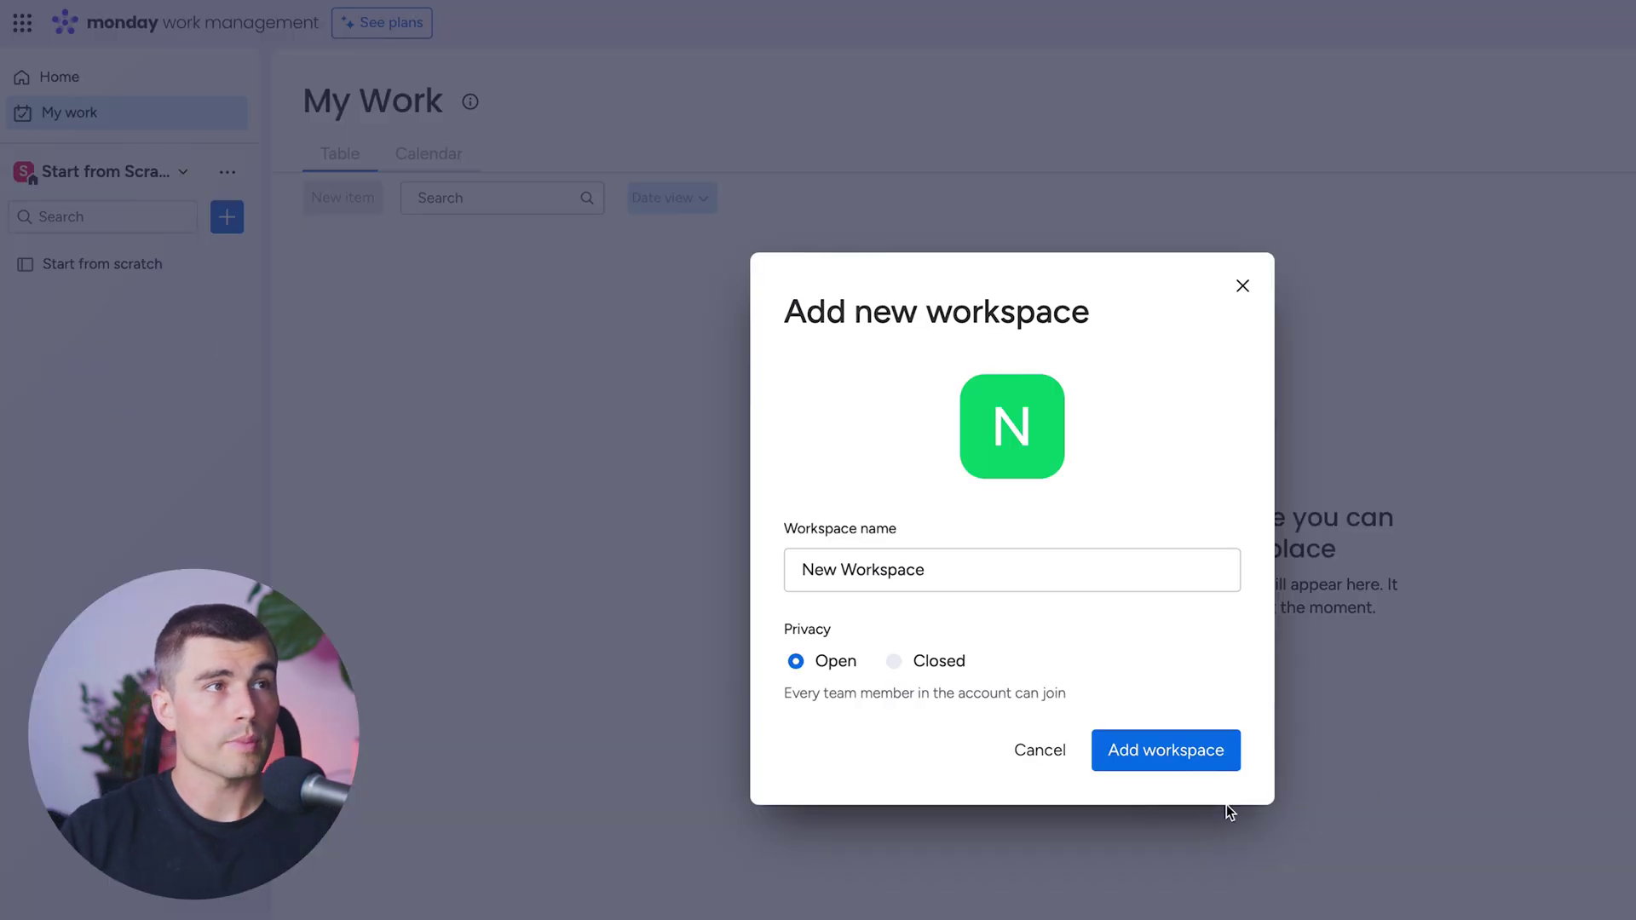
pyautogui.click(1134, 761)
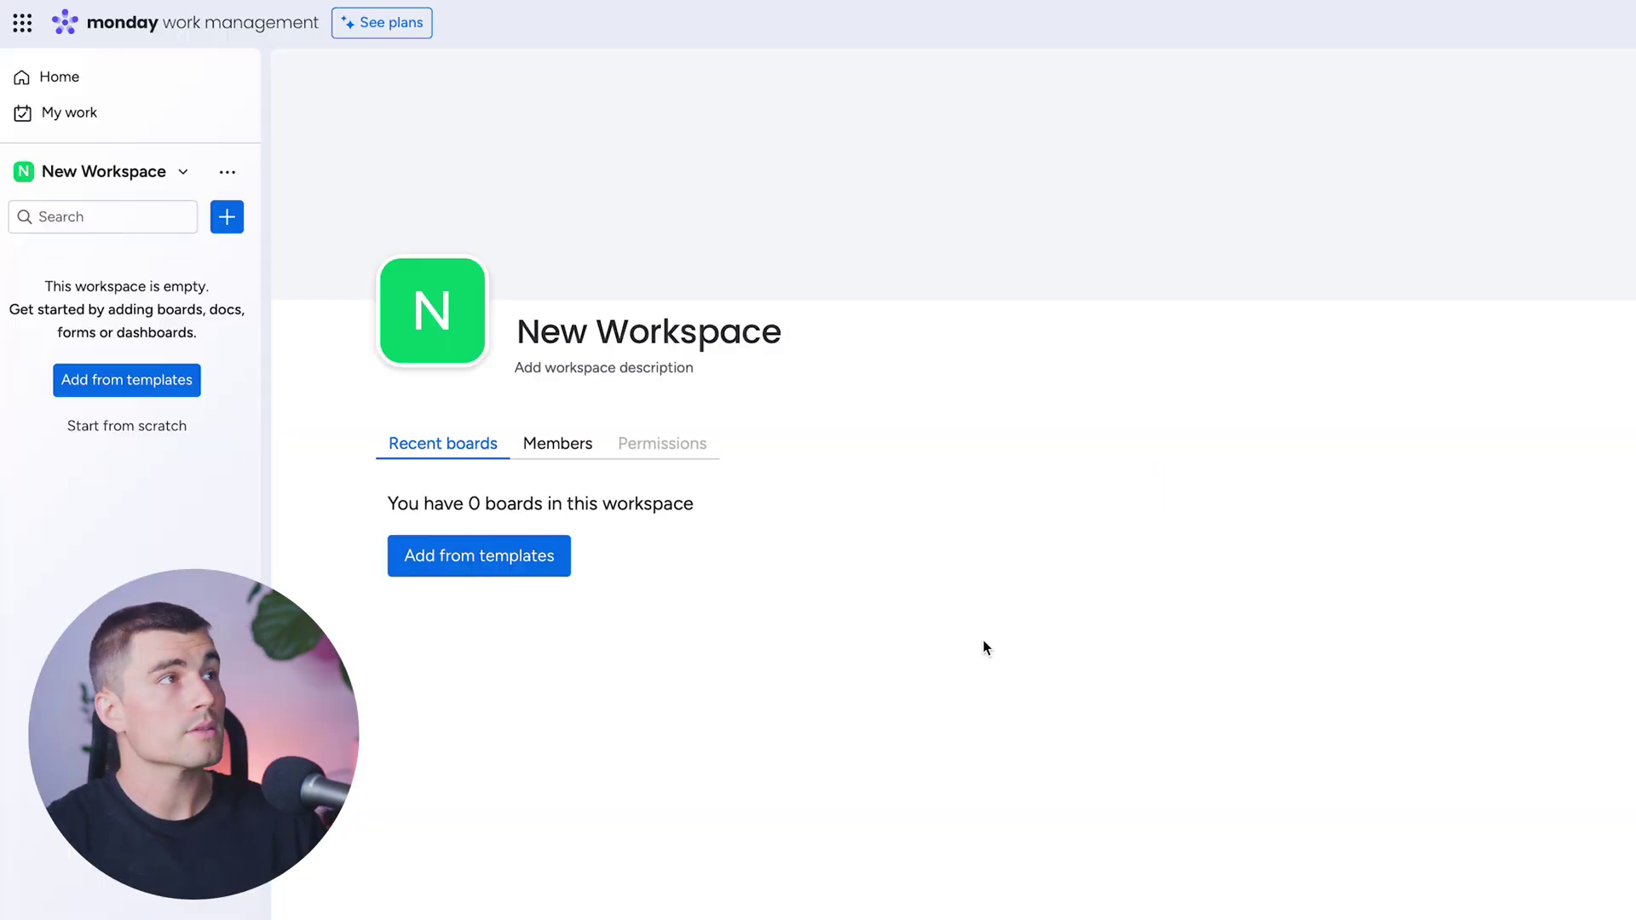
# Create a board named New Board in New Workspace, with Main privacy and Tasks as what it manages
pyautogui.click(227, 218)
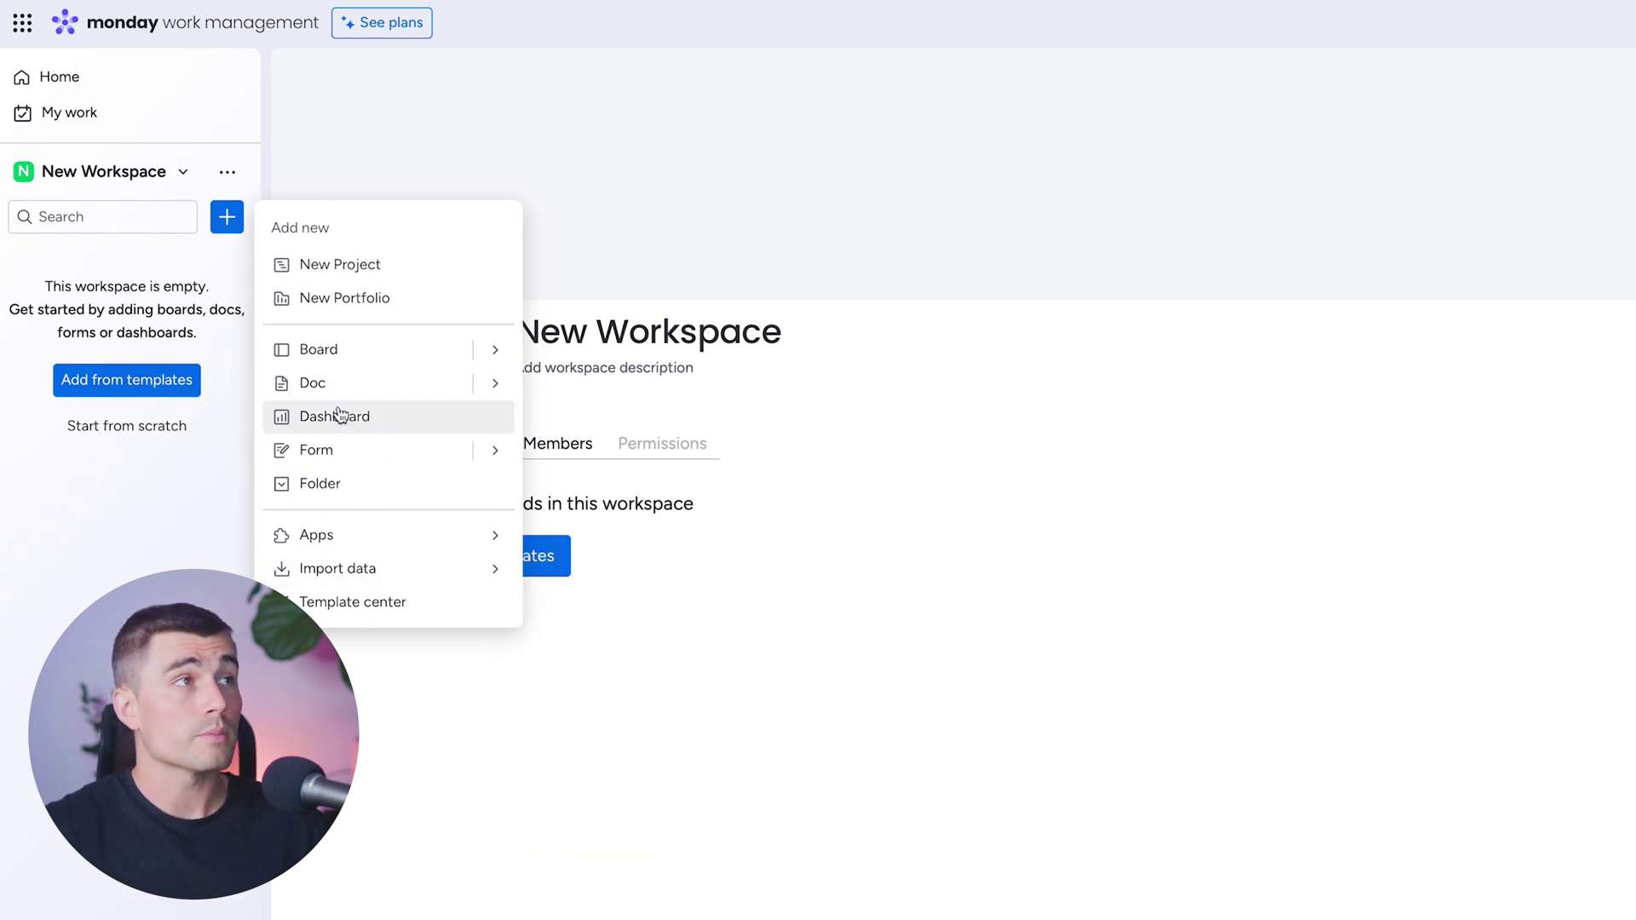
pyautogui.click(345, 351)
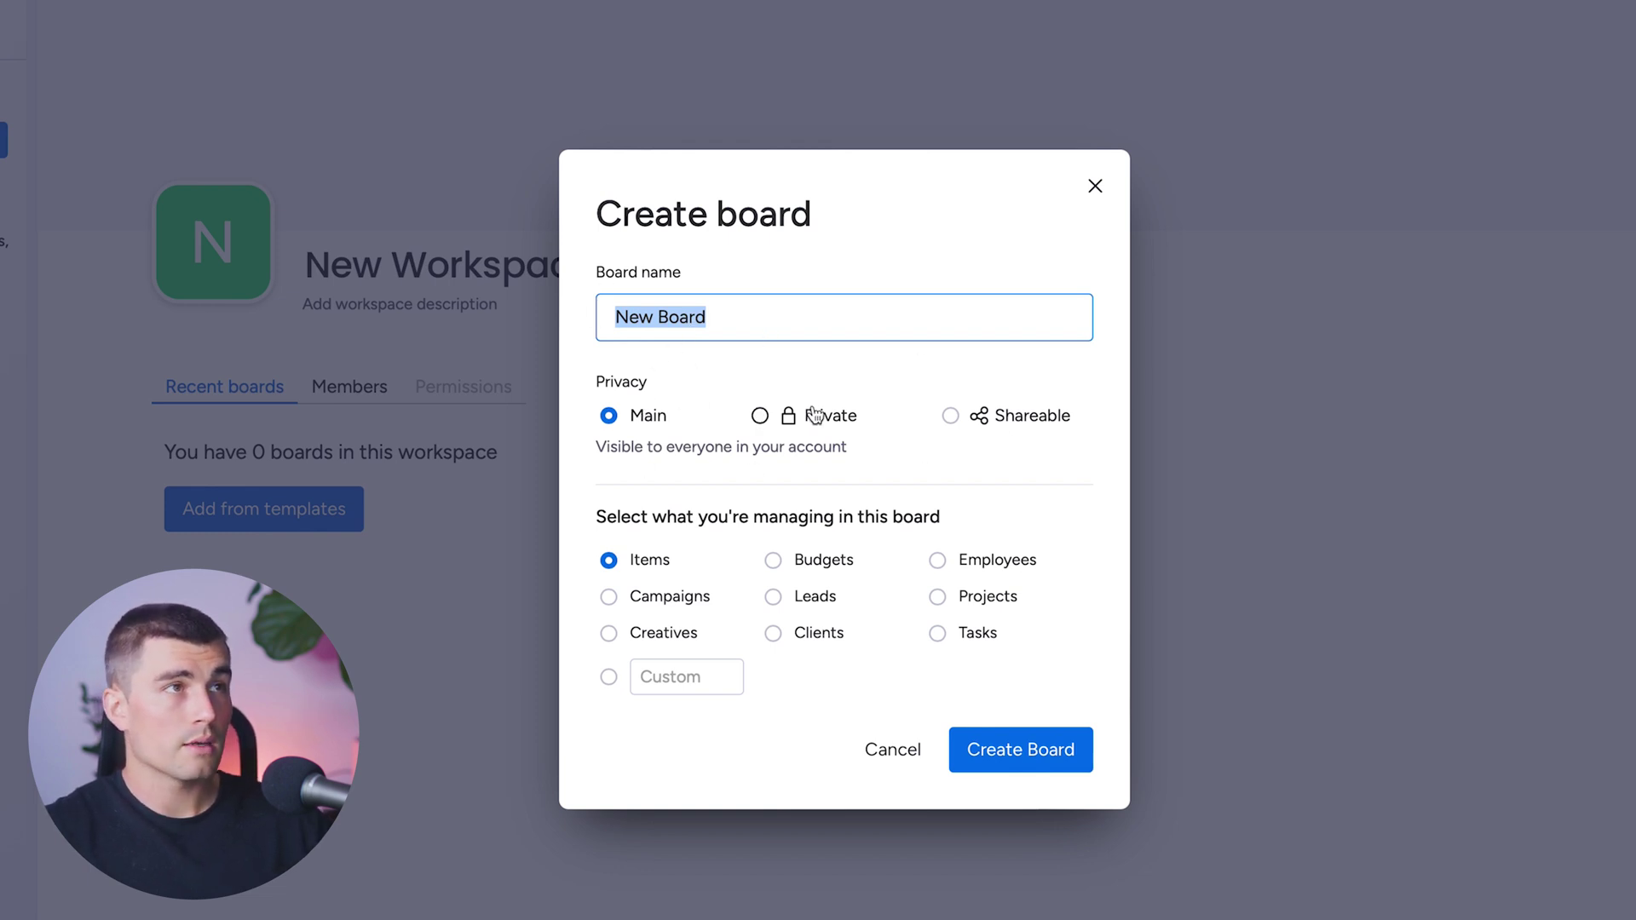
pyautogui.click(760, 415)
pyautogui.click(952, 415)
pyautogui.click(645, 417)
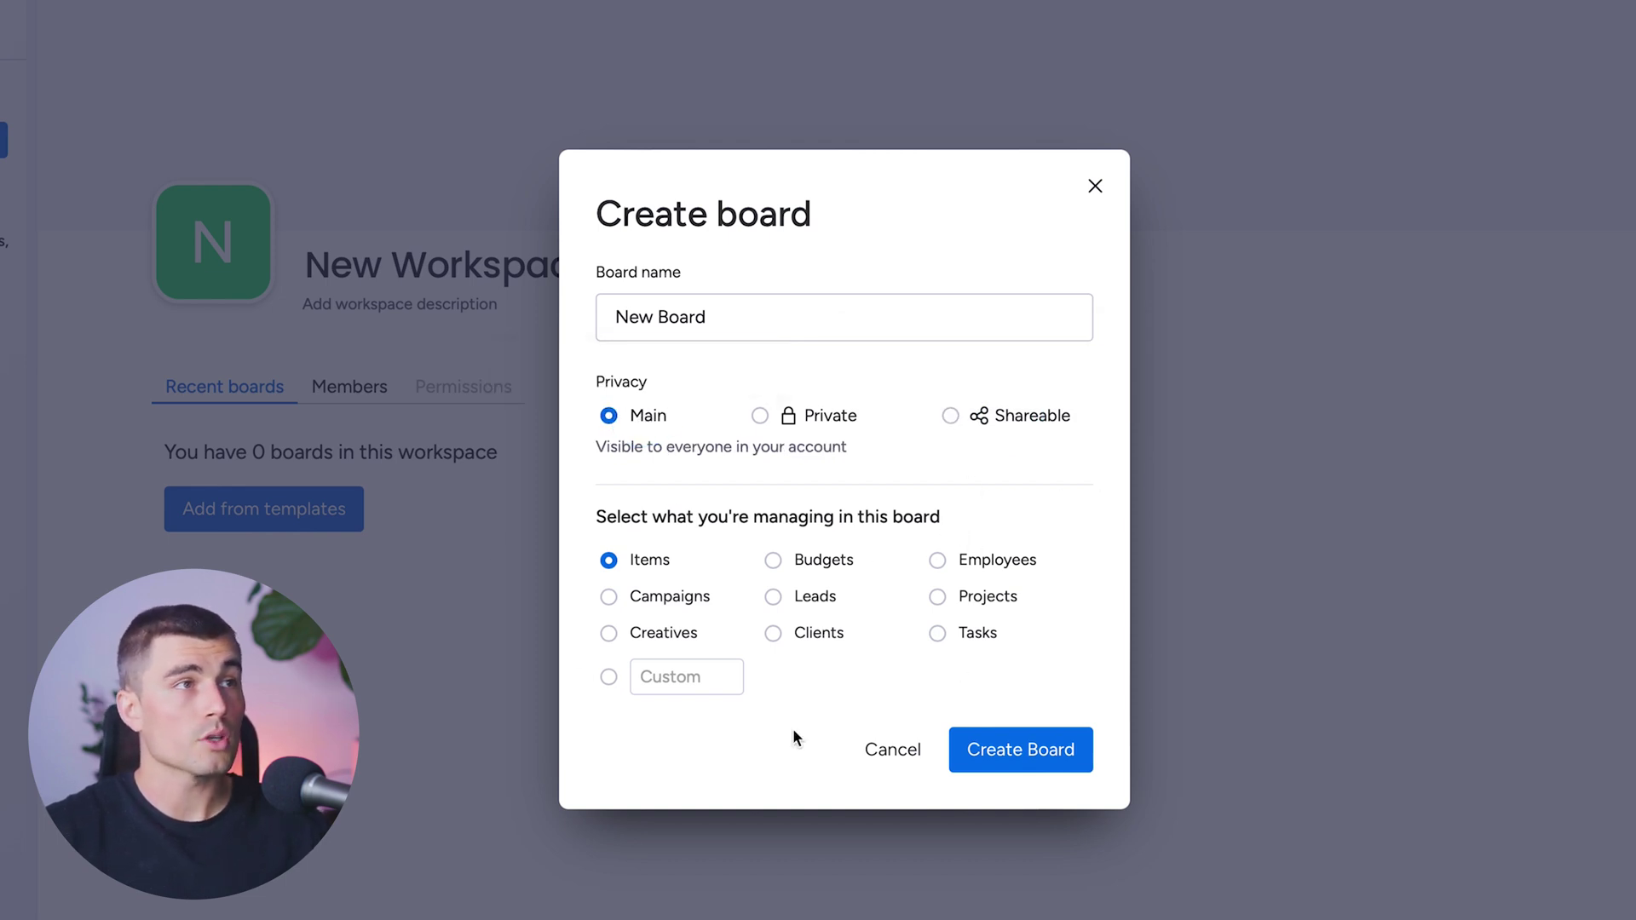
pyautogui.click(937, 633)
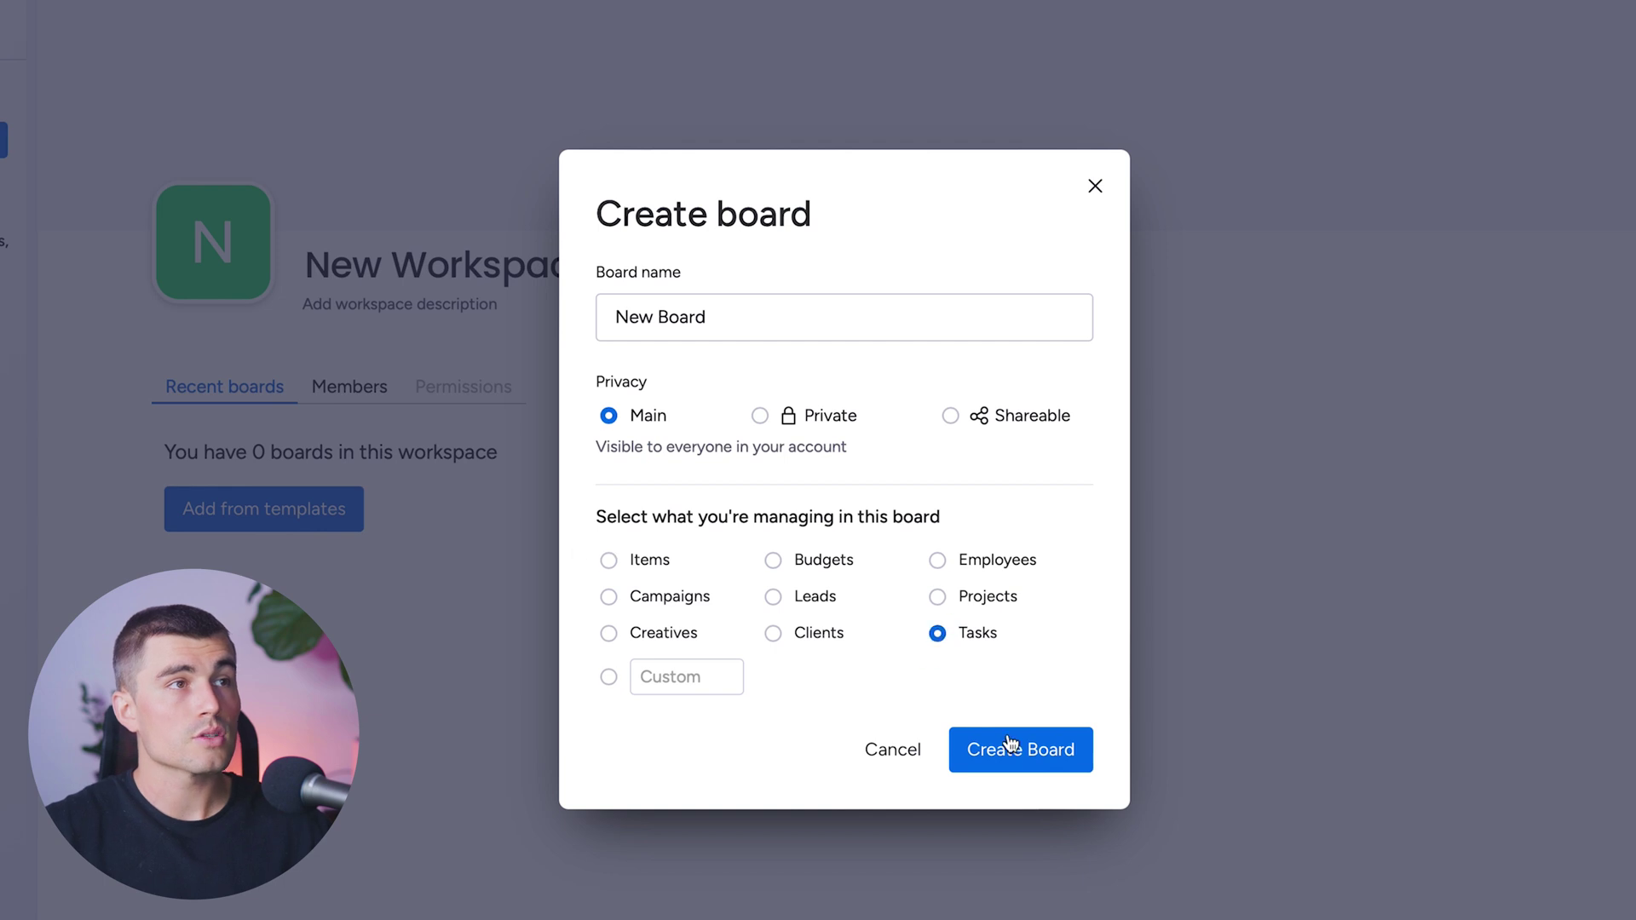
pyautogui.click(1019, 749)
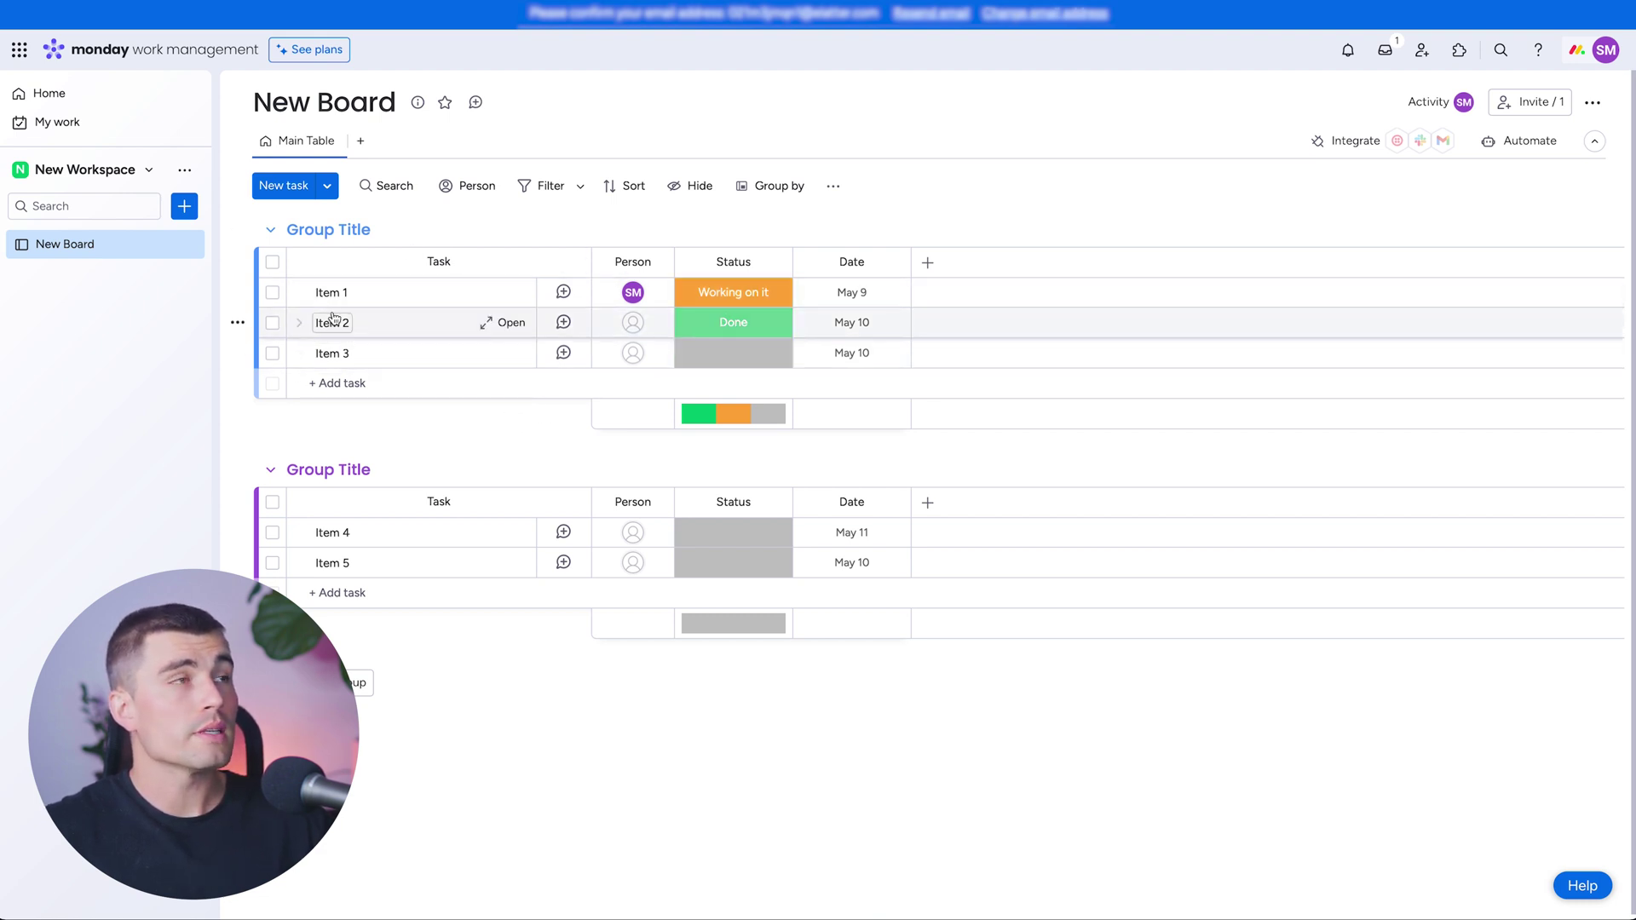
# View Item 1's task page and its area for posting updates, and close it again
pyautogui.click(487, 292)
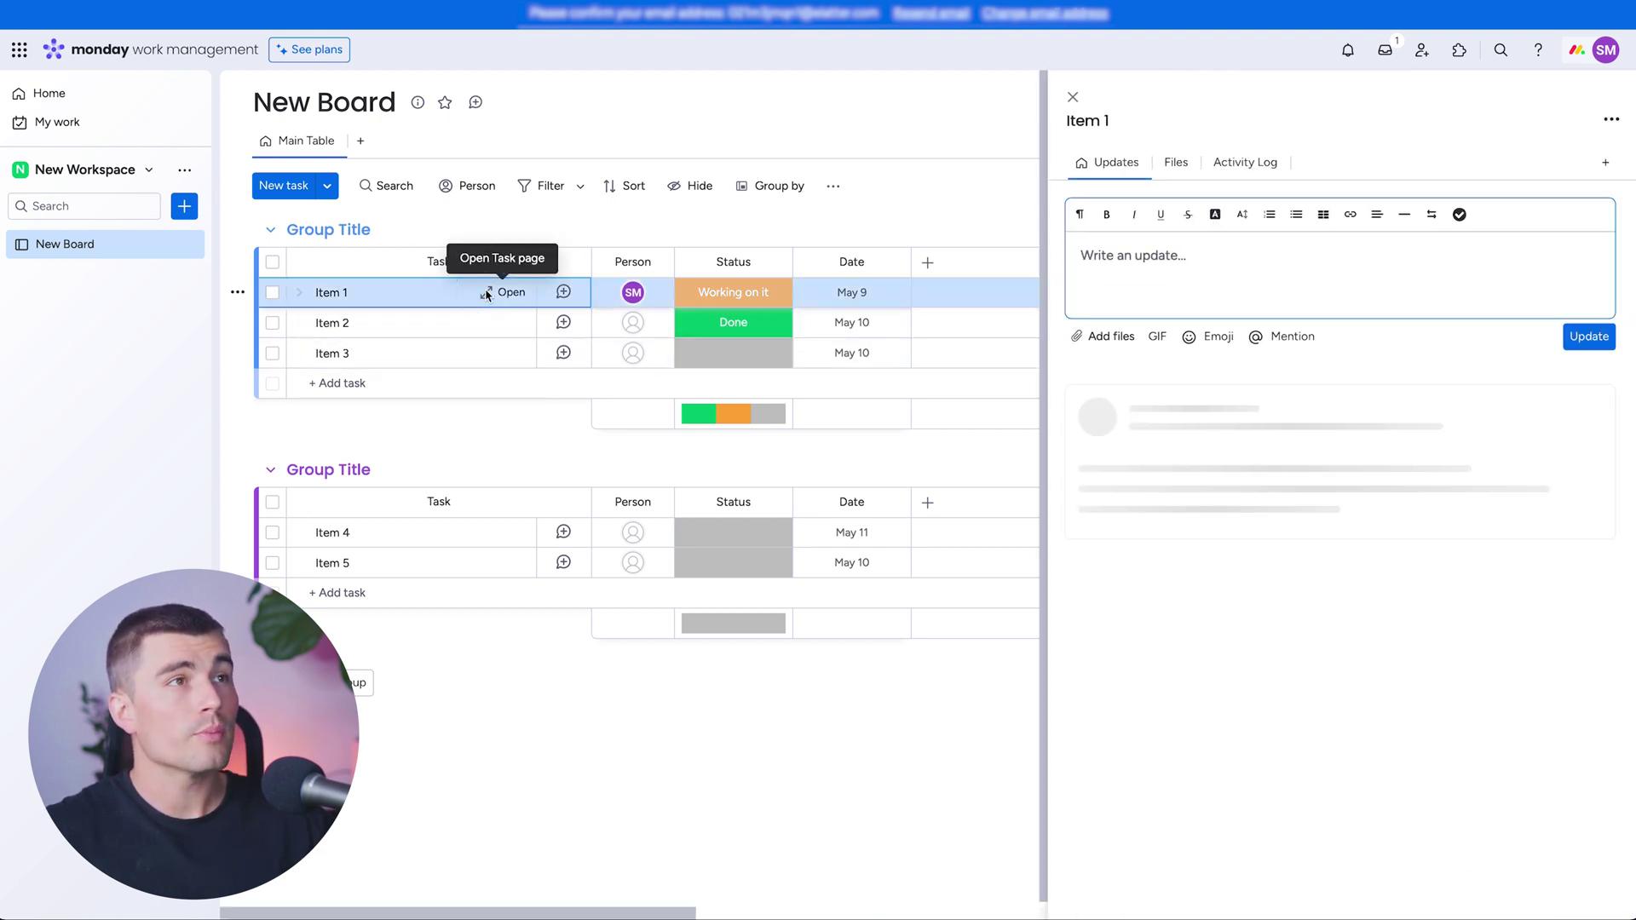
pyautogui.click(1130, 272)
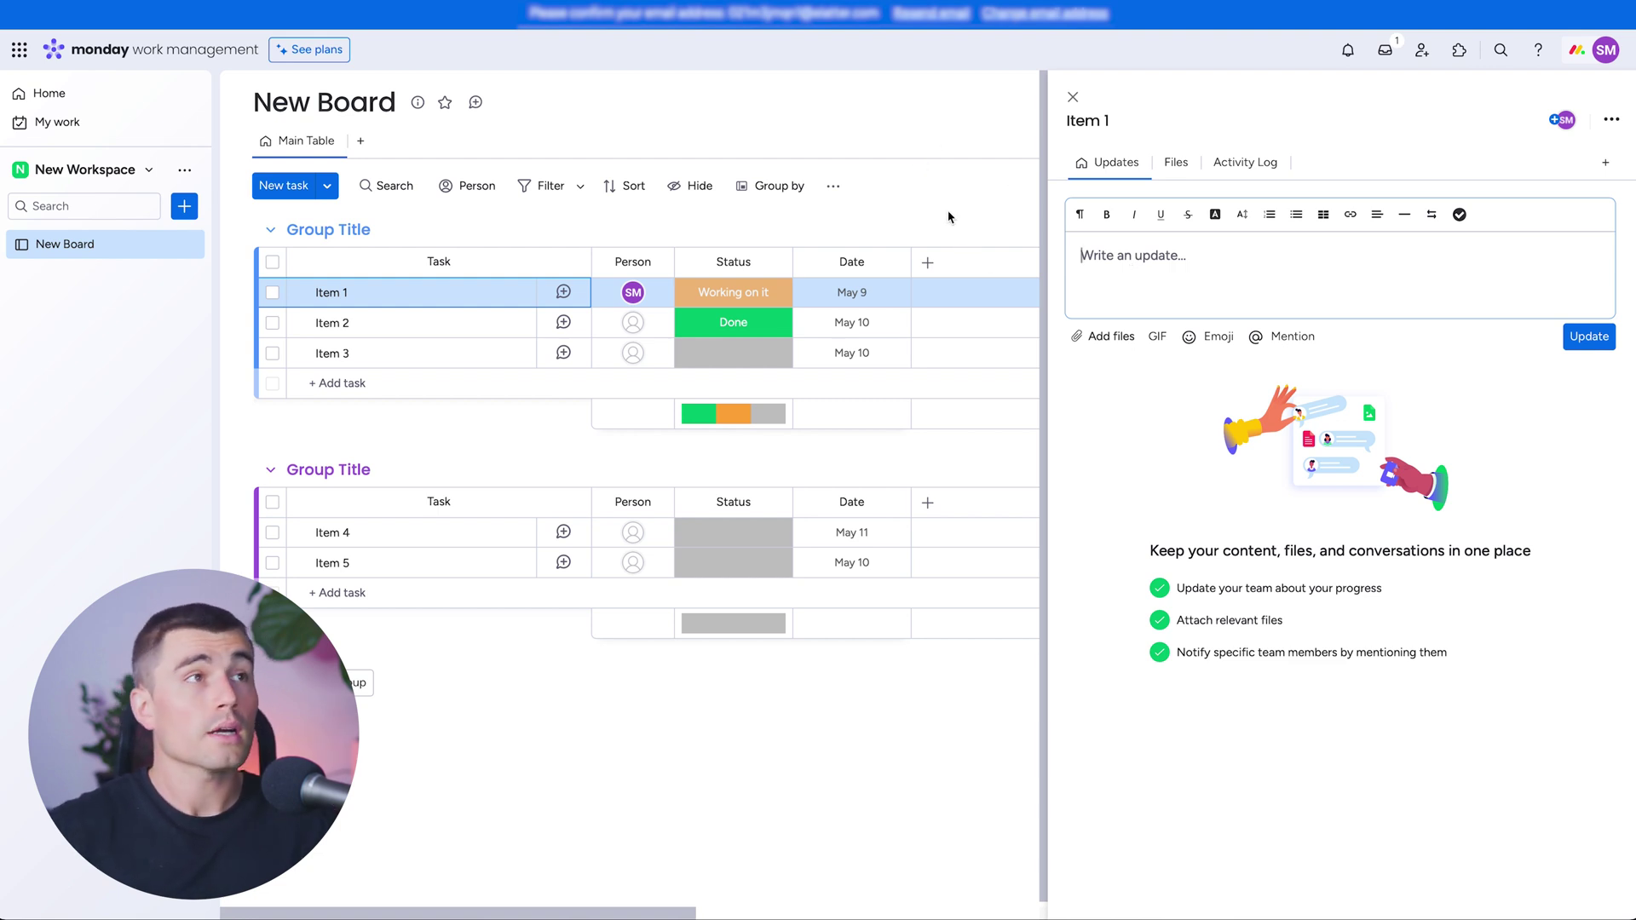
pyautogui.click(1073, 96)
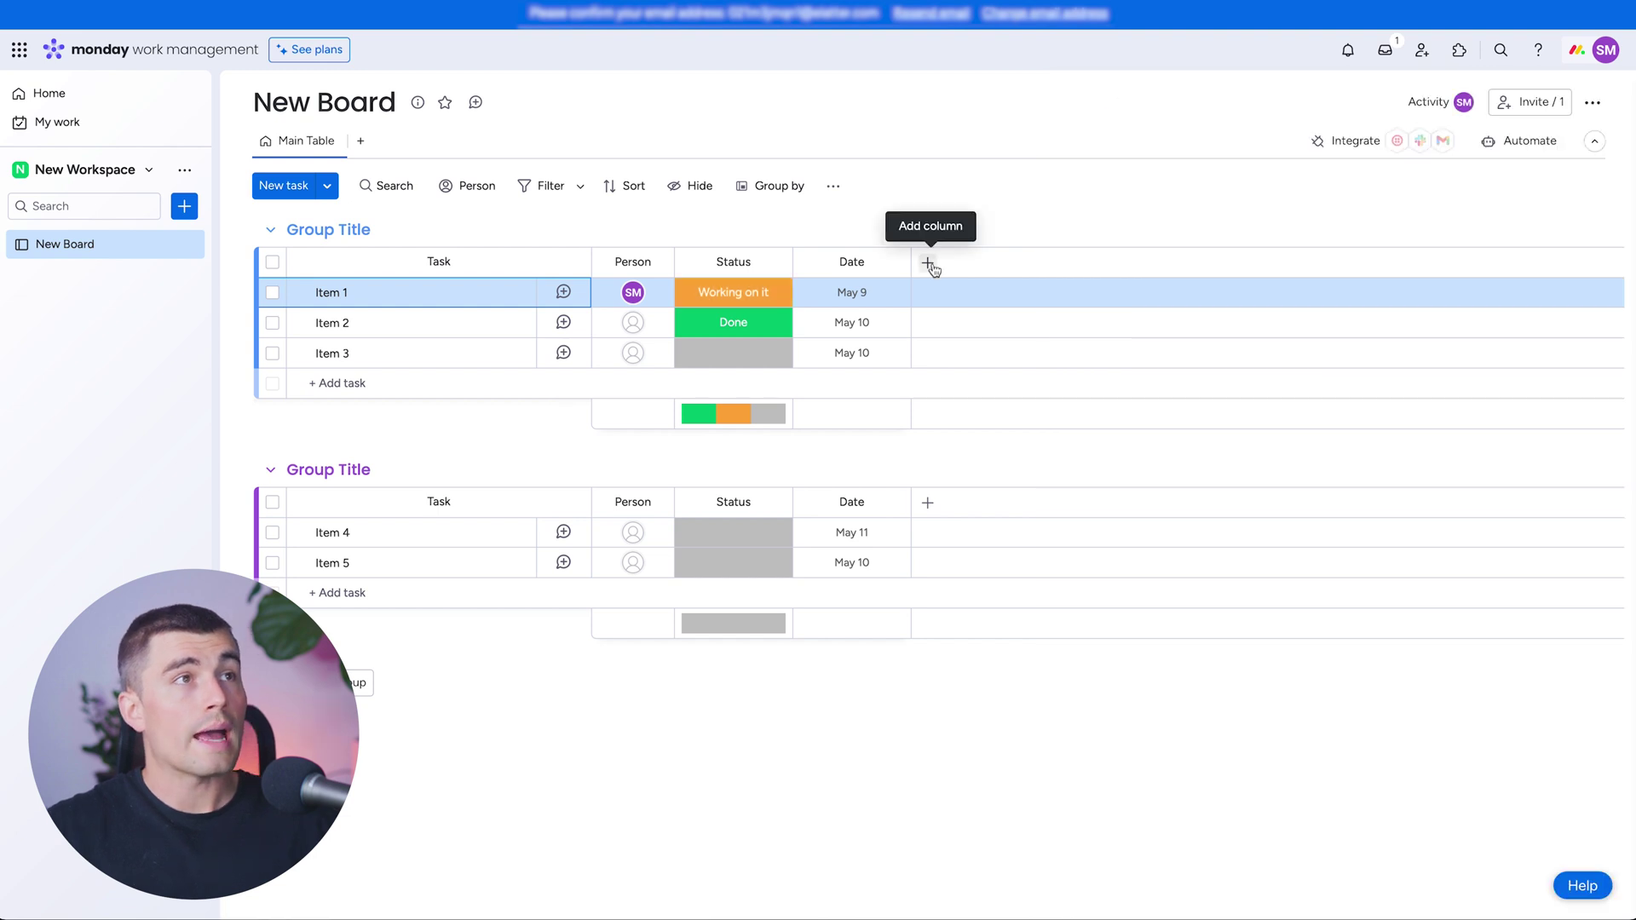
# Browse the column types that can be added to New Board, from the essentials through to the combos in the Column Center
pyautogui.click(929, 264)
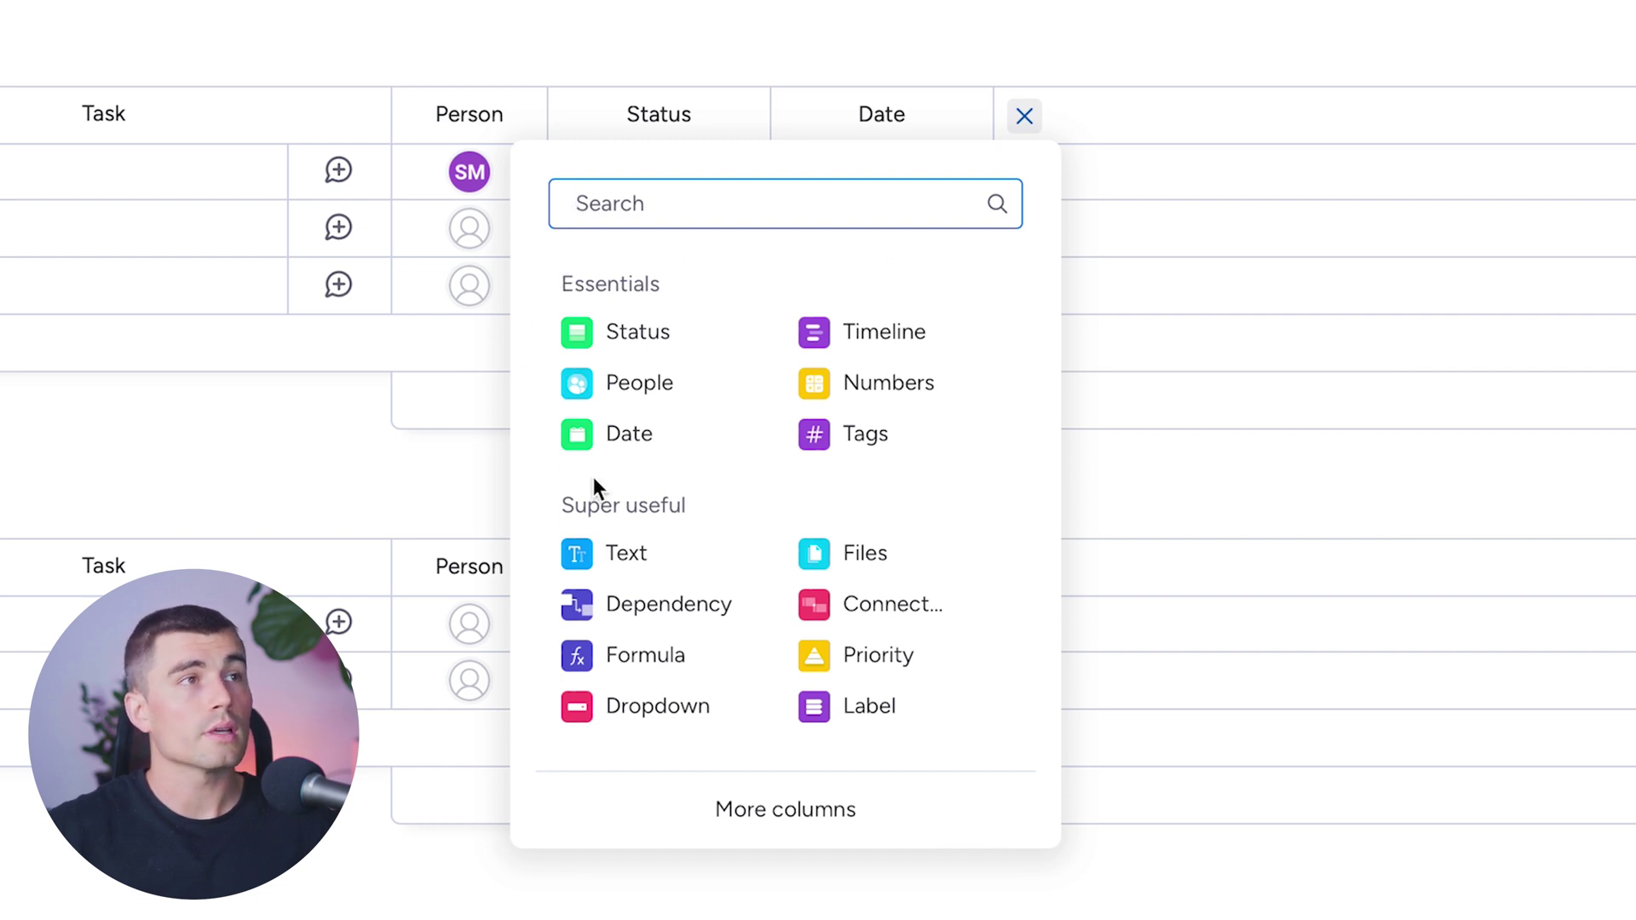
pyautogui.click(661, 831)
pyautogui.scroll(-1, 1063, 569)
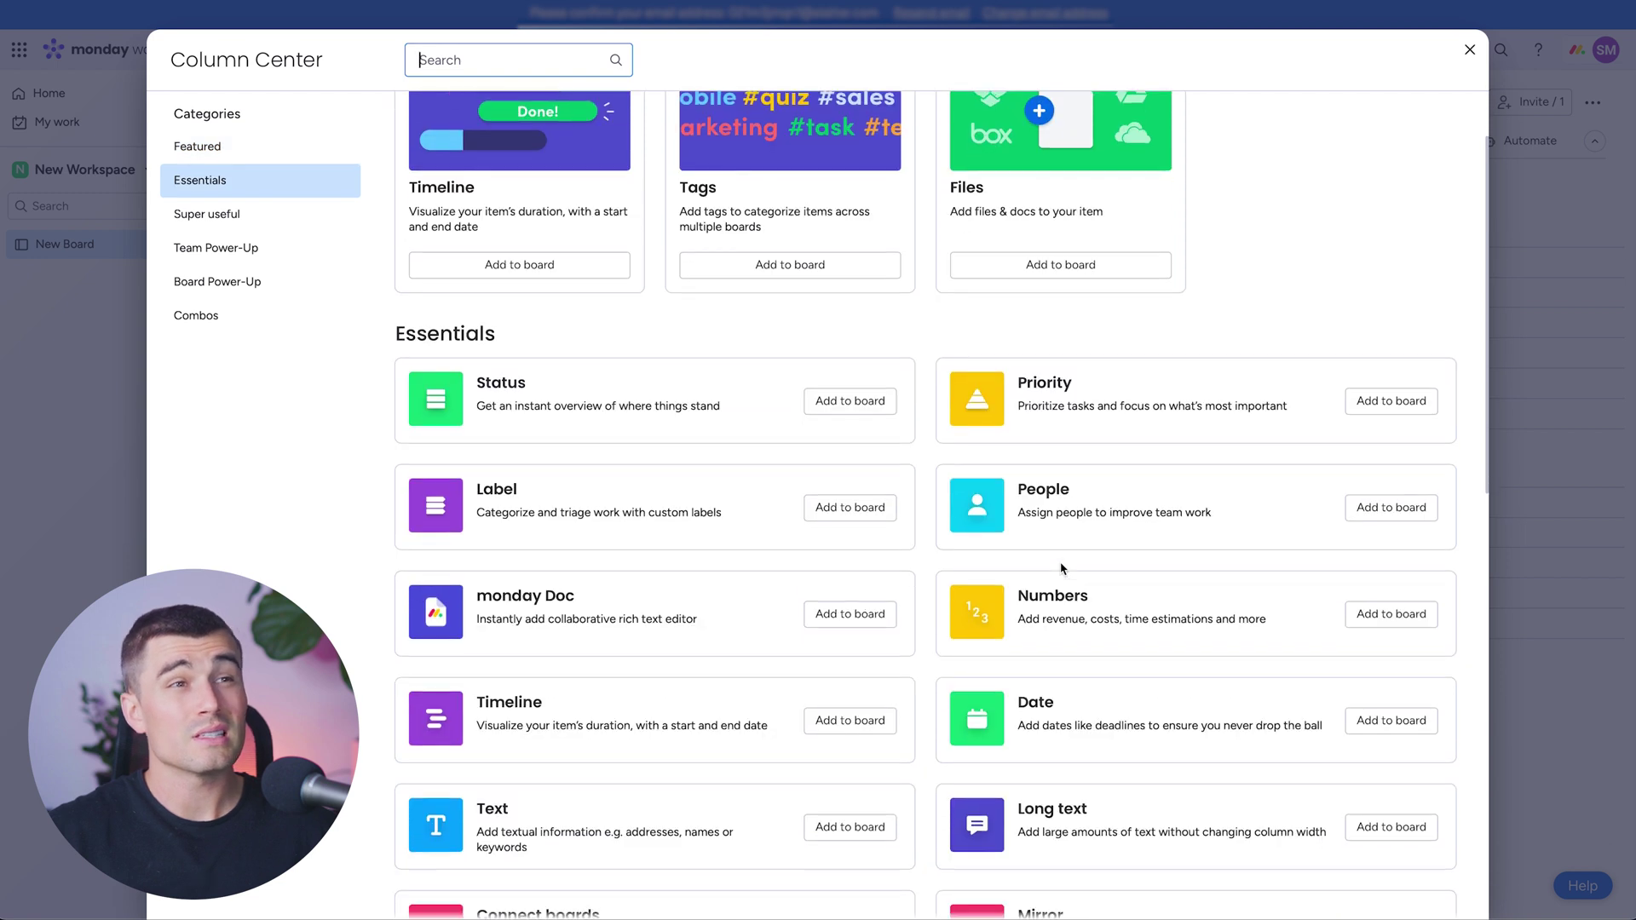
pyautogui.scroll(-7, 1063, 568)
pyautogui.scroll(-1, 1062, 568)
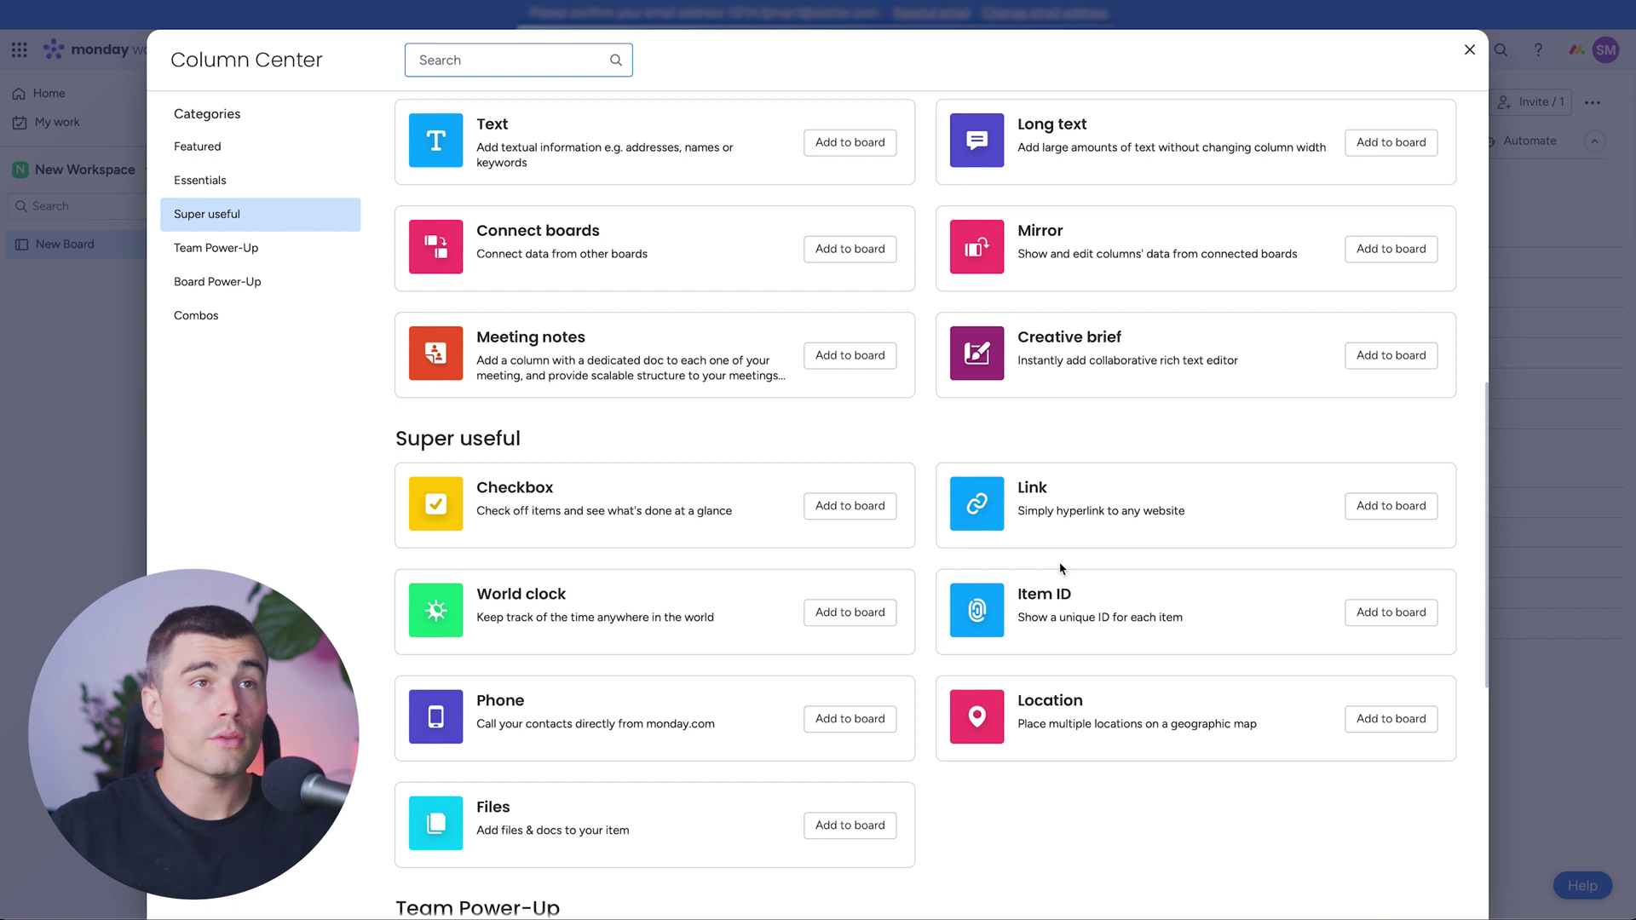
pyautogui.scroll(-10, 1062, 568)
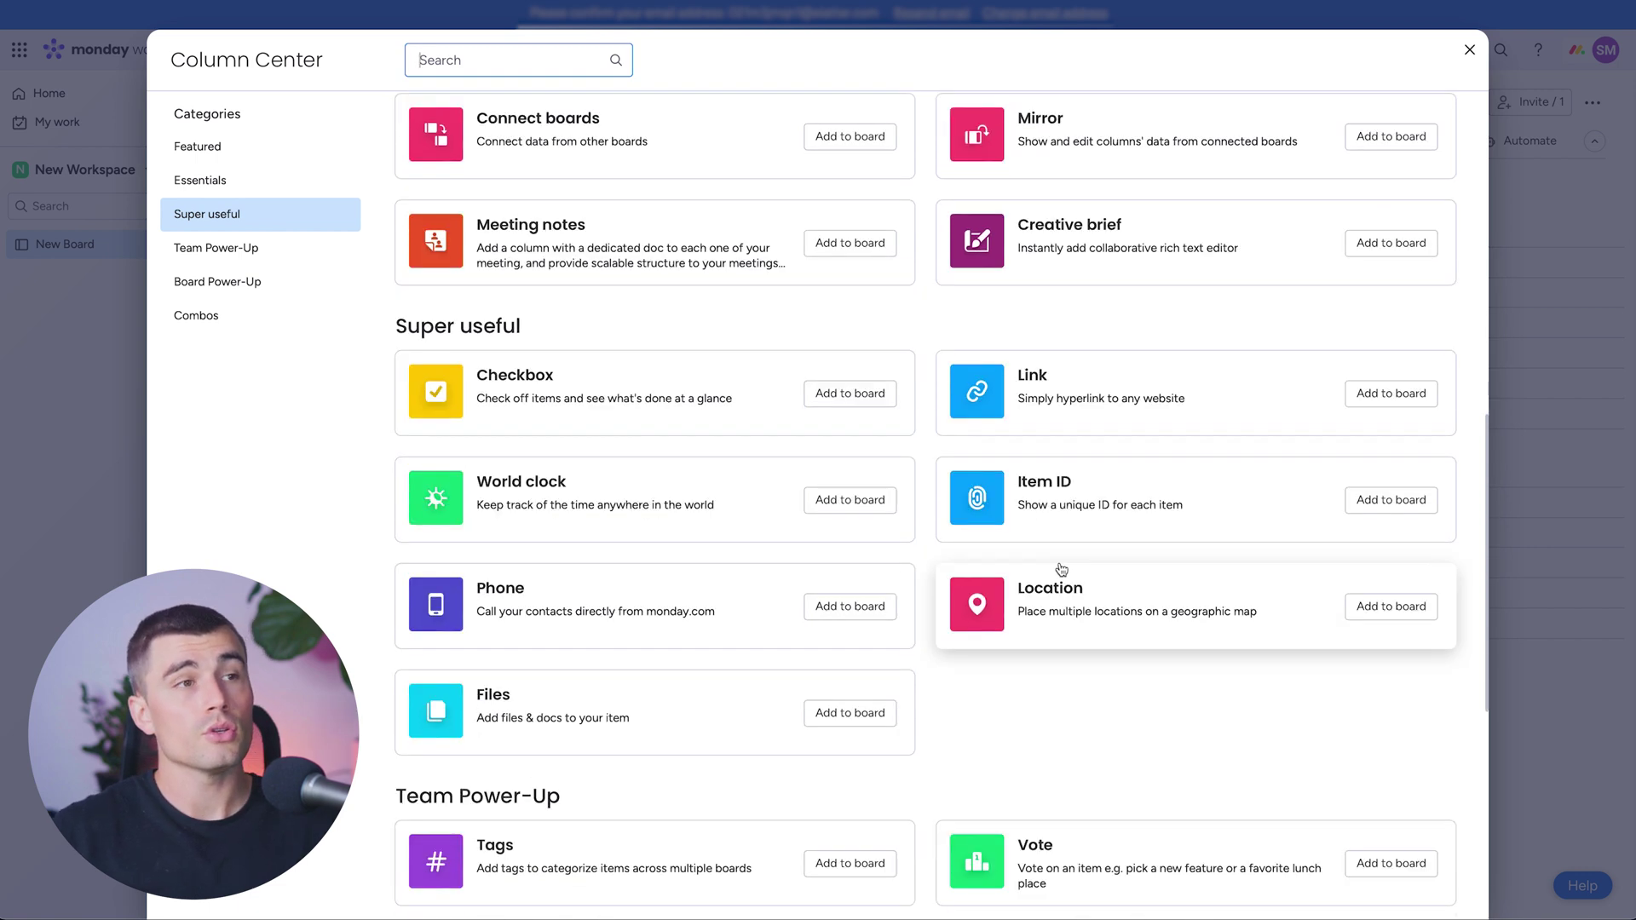
pyautogui.scroll(-4, 1062, 568)
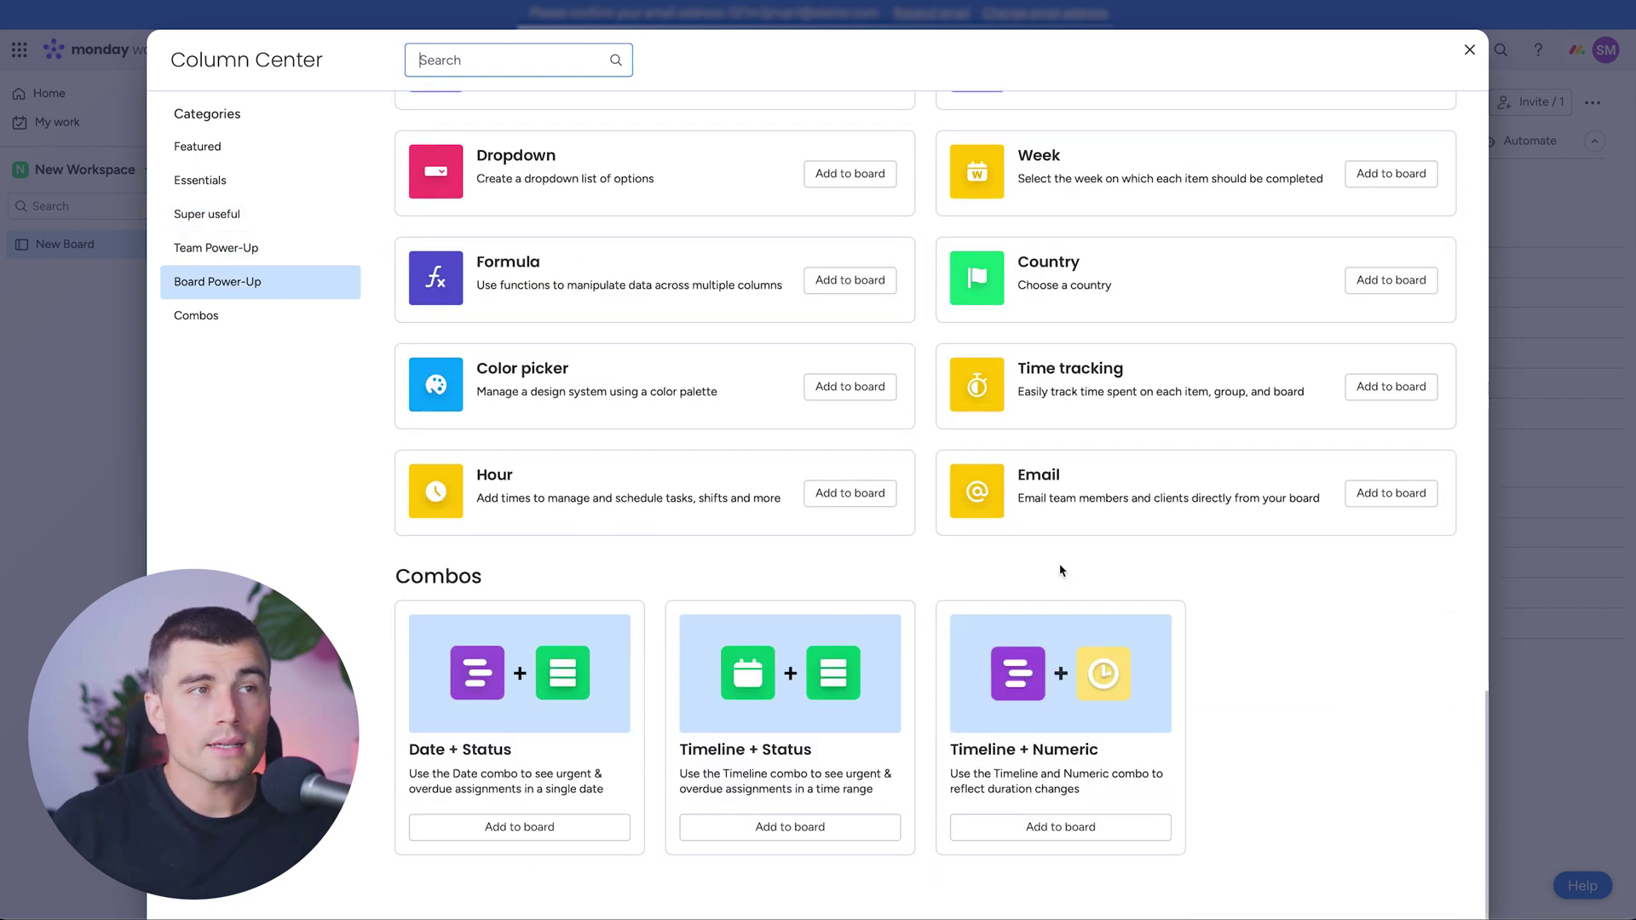
pyautogui.click(1468, 49)
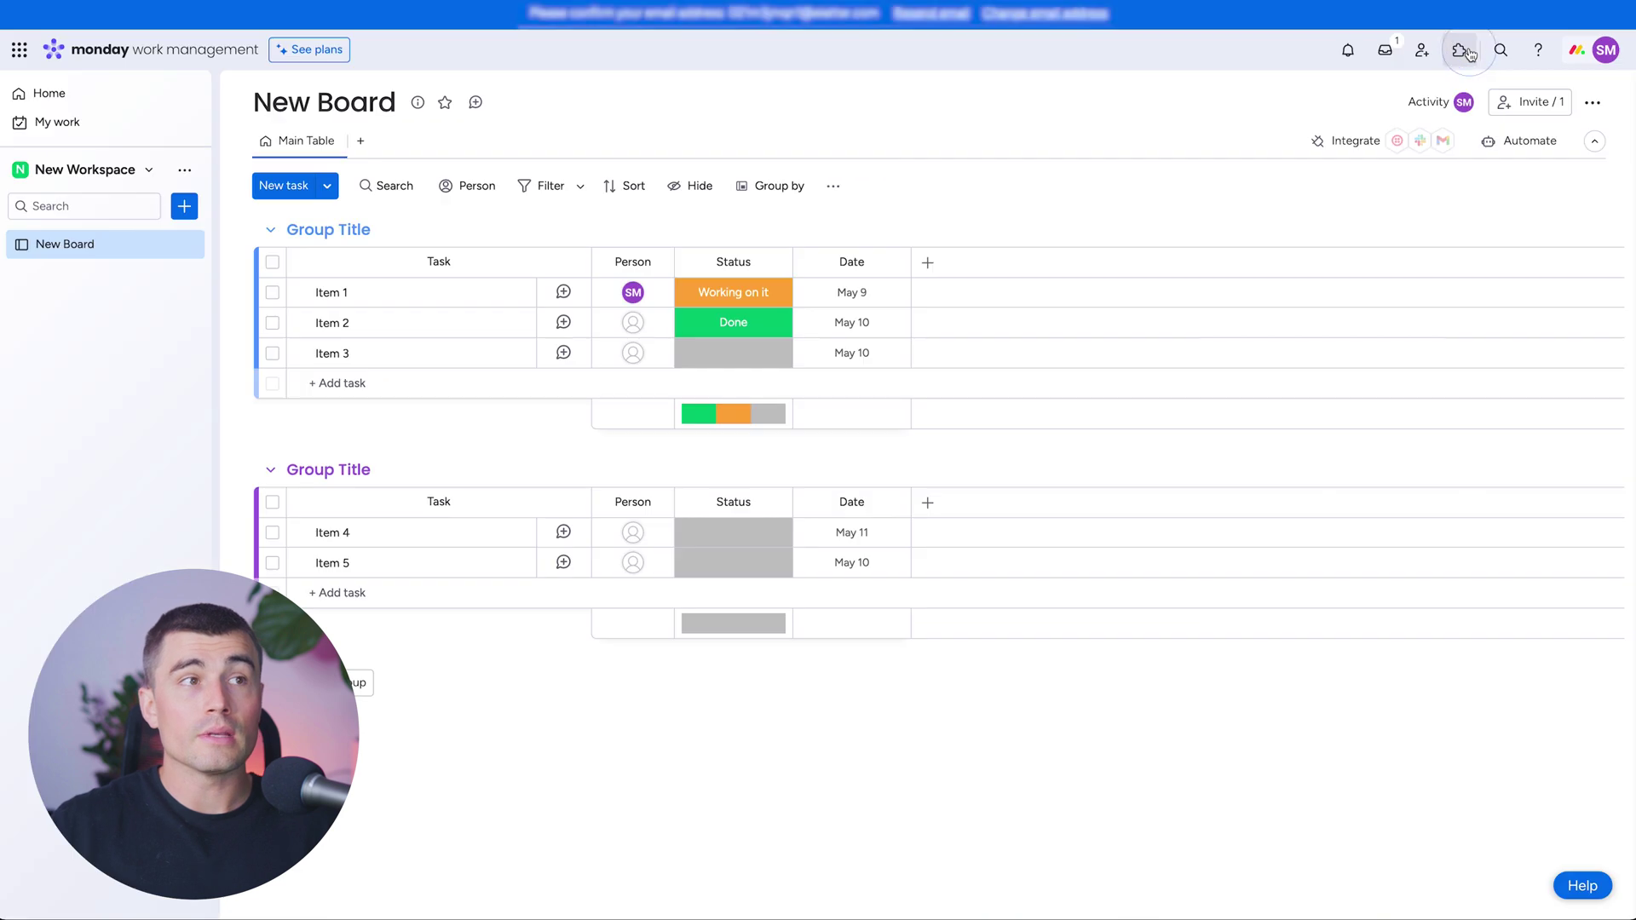
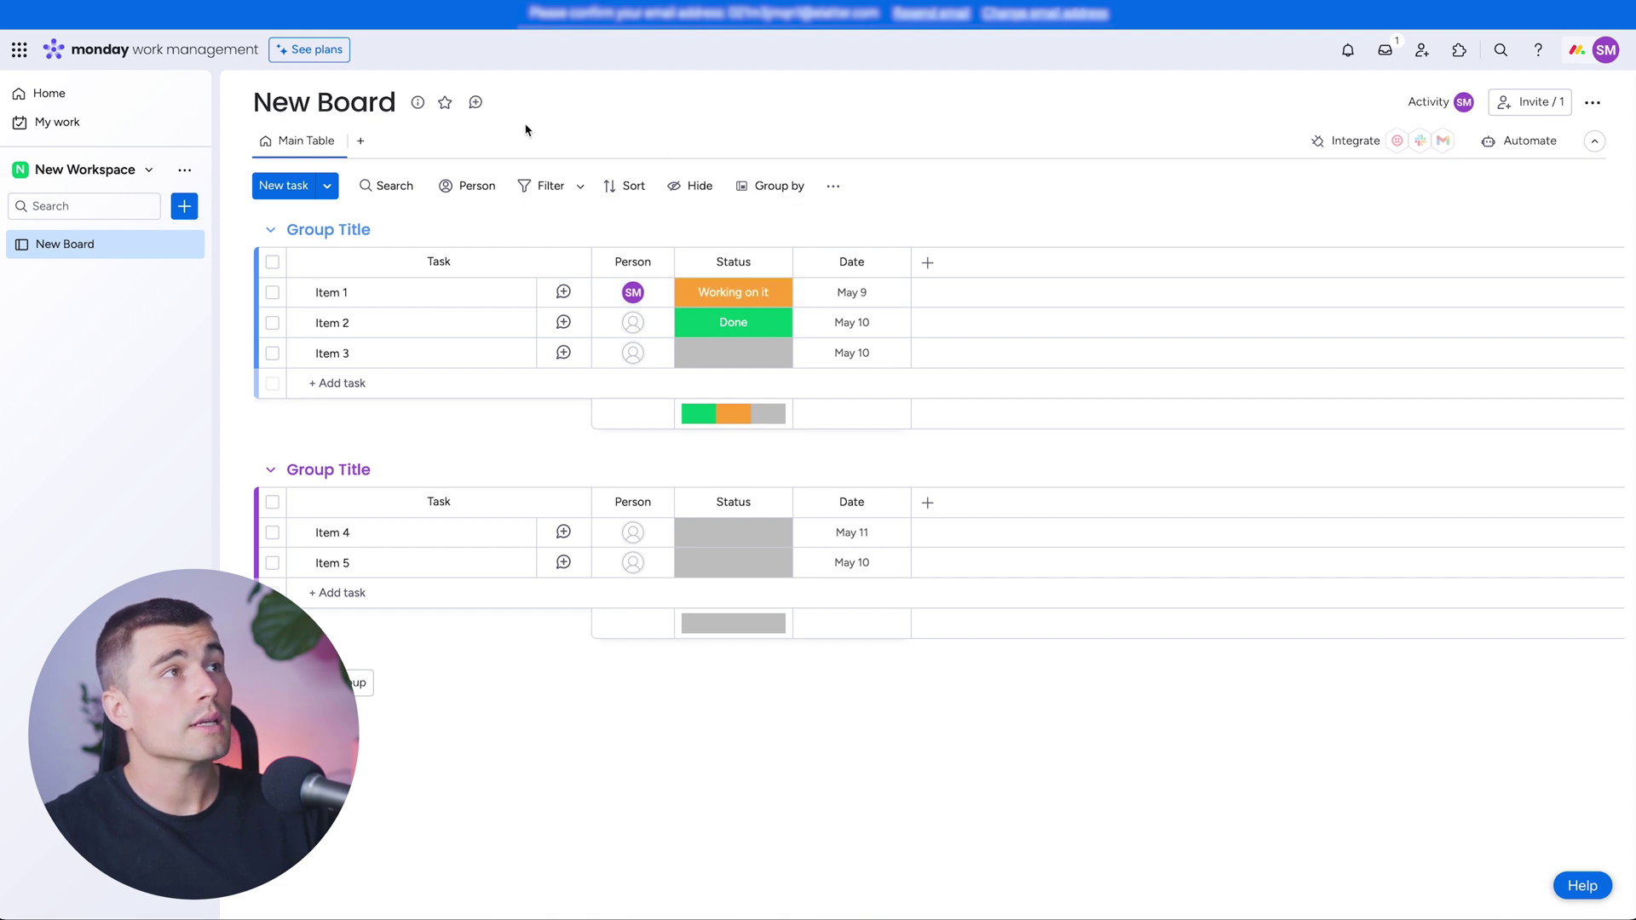
# Add a Kanban view to New Board, and move Item 1 to Stuck and Item 2 to Working on it
pyautogui.click(360, 140)
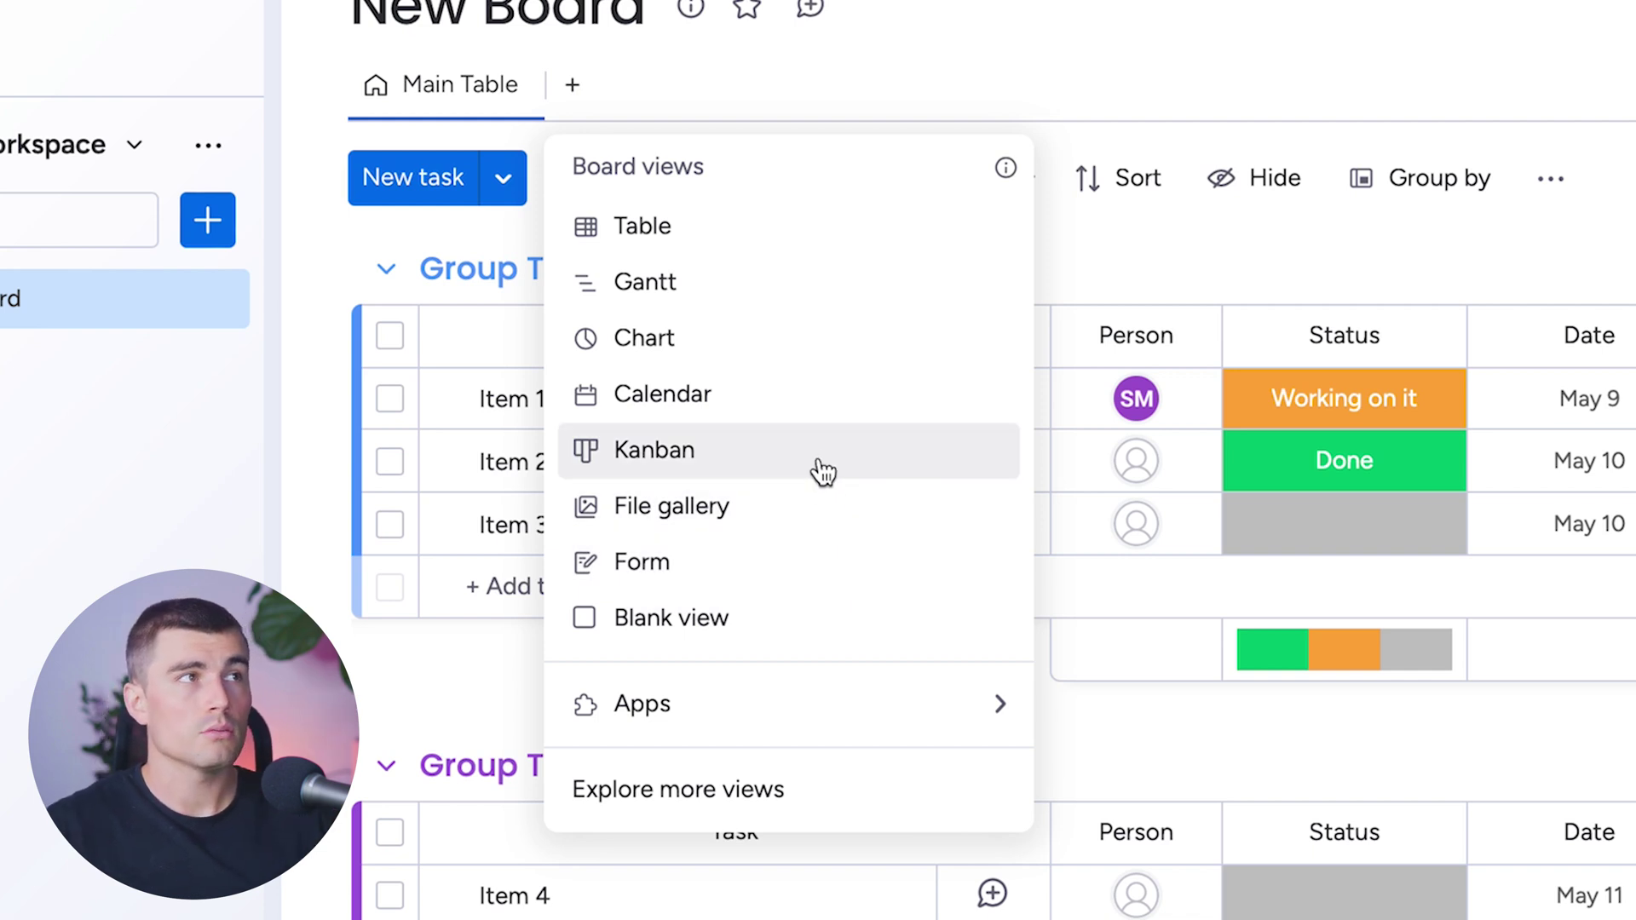
pyautogui.press('Escape')
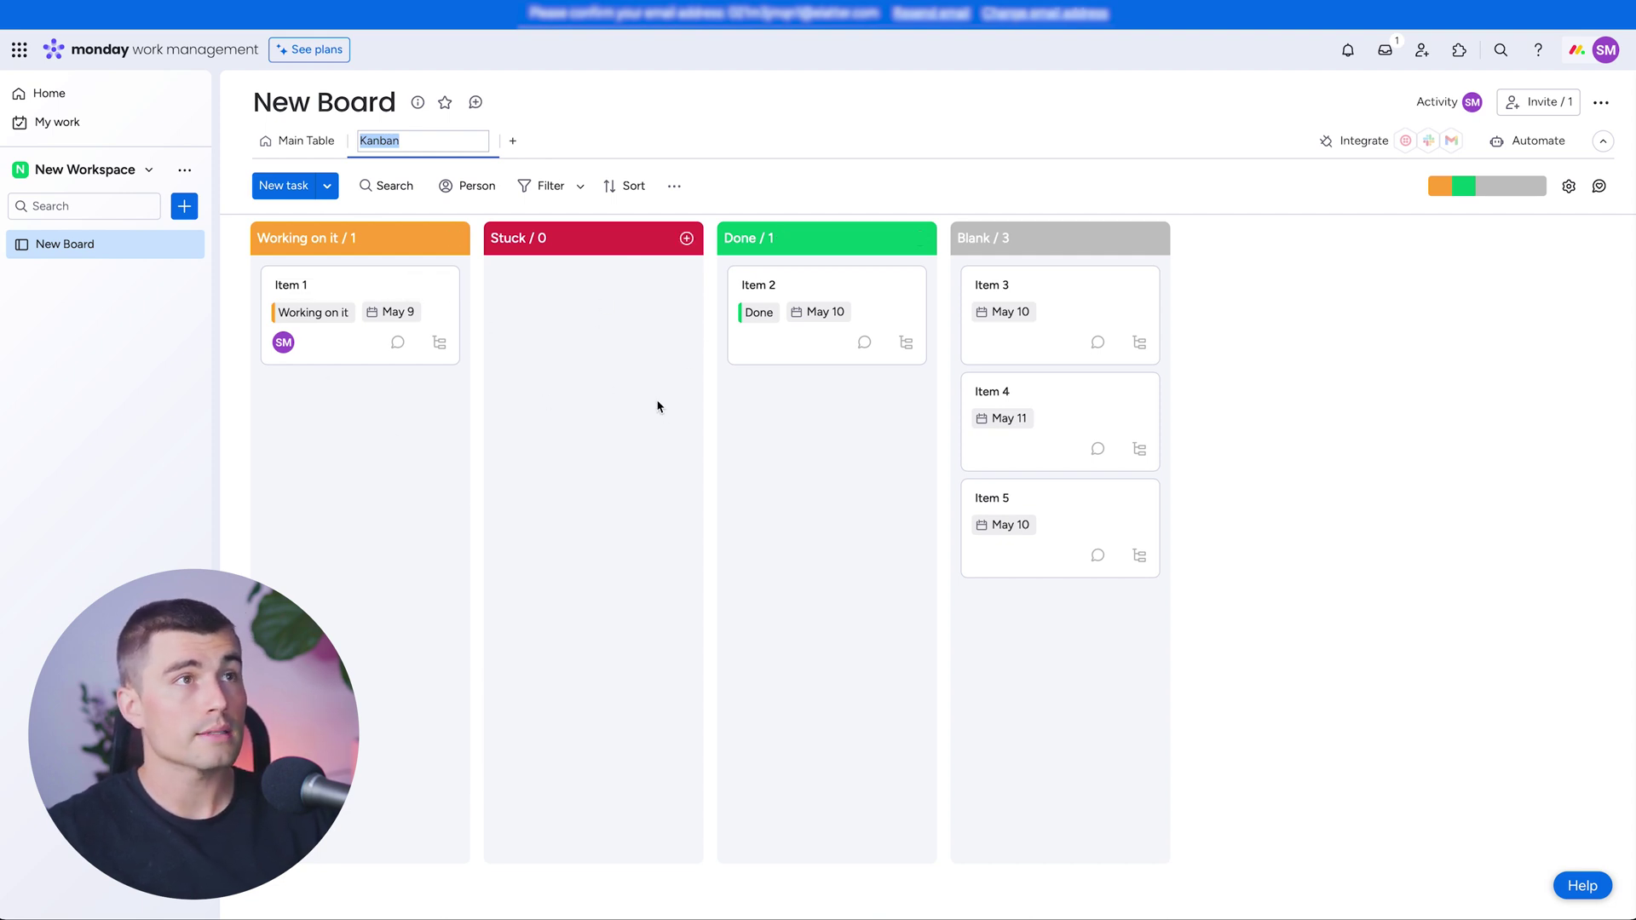
pyautogui.moveTo(355, 326); pyautogui.dragTo(564, 334)
pyautogui.moveTo(755, 366); pyautogui.dragTo(321, 376)
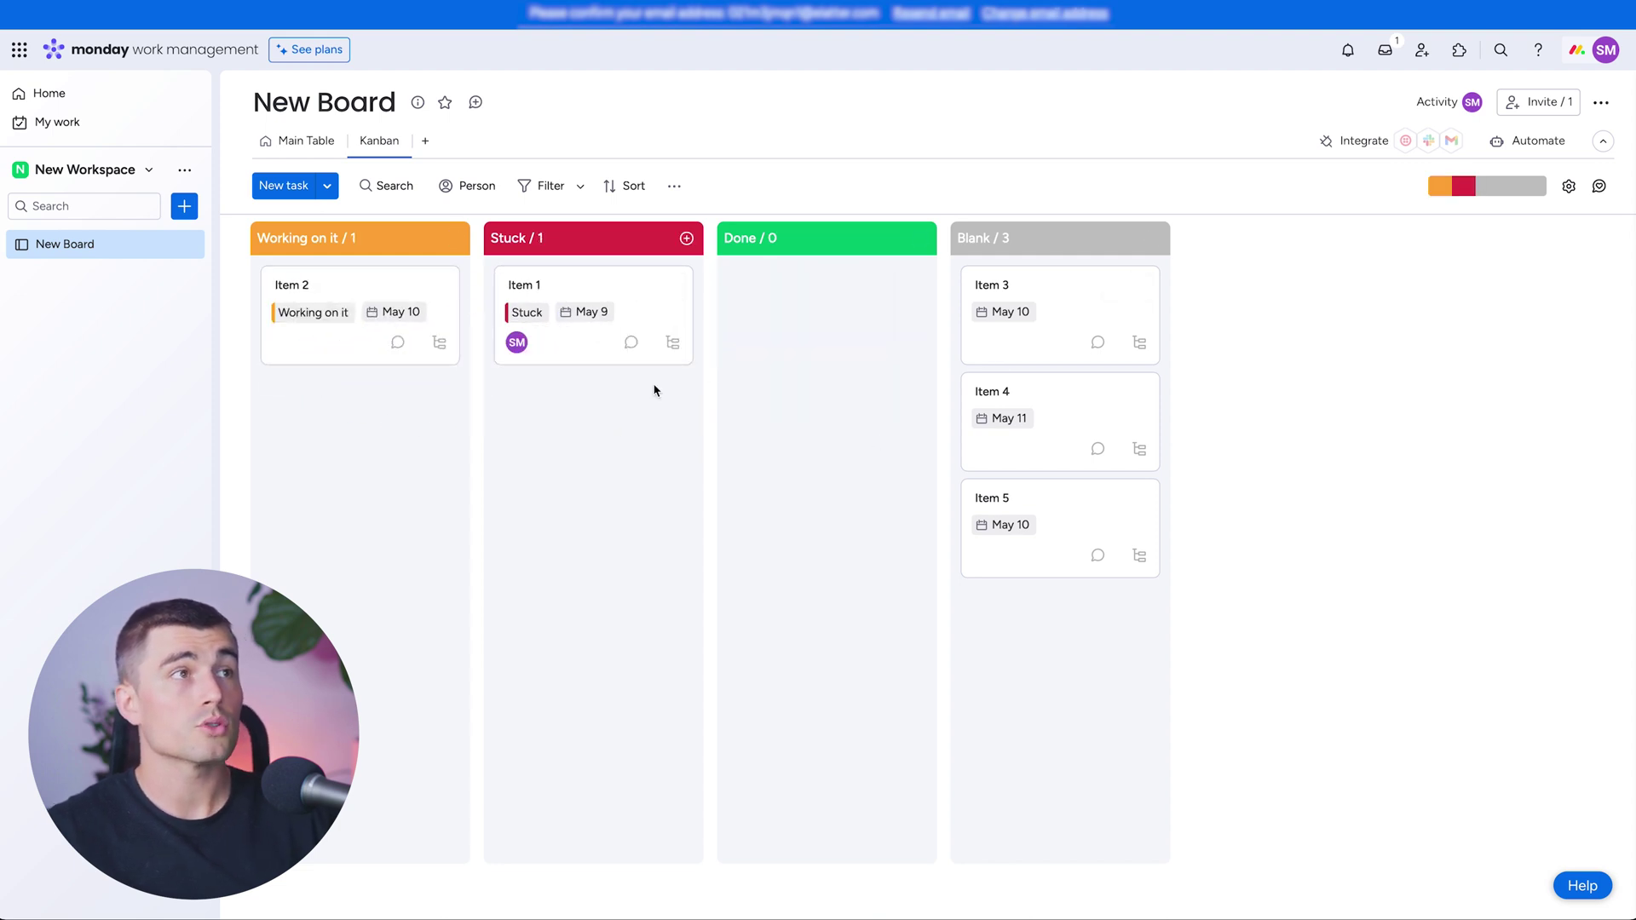
# Add a Gantt view to New Board, enlarge its chart widget and open the chart's baseline settings
pyautogui.click(425, 141)
pyautogui.click(484, 243)
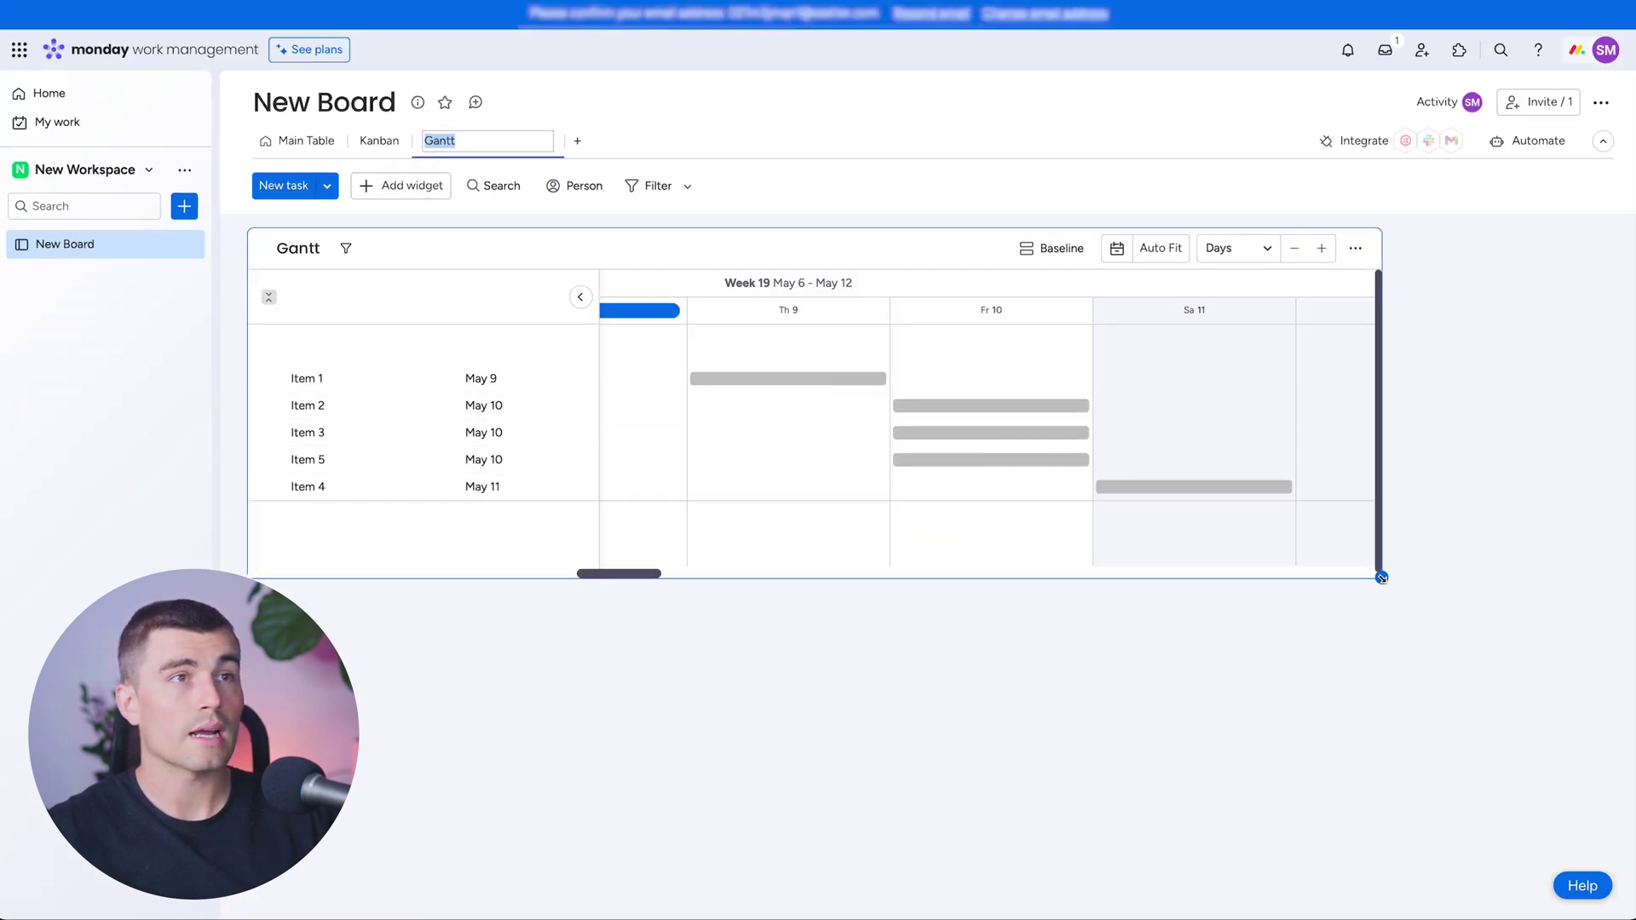
pyautogui.moveTo(1381, 577); pyautogui.dragTo(1611, 638)
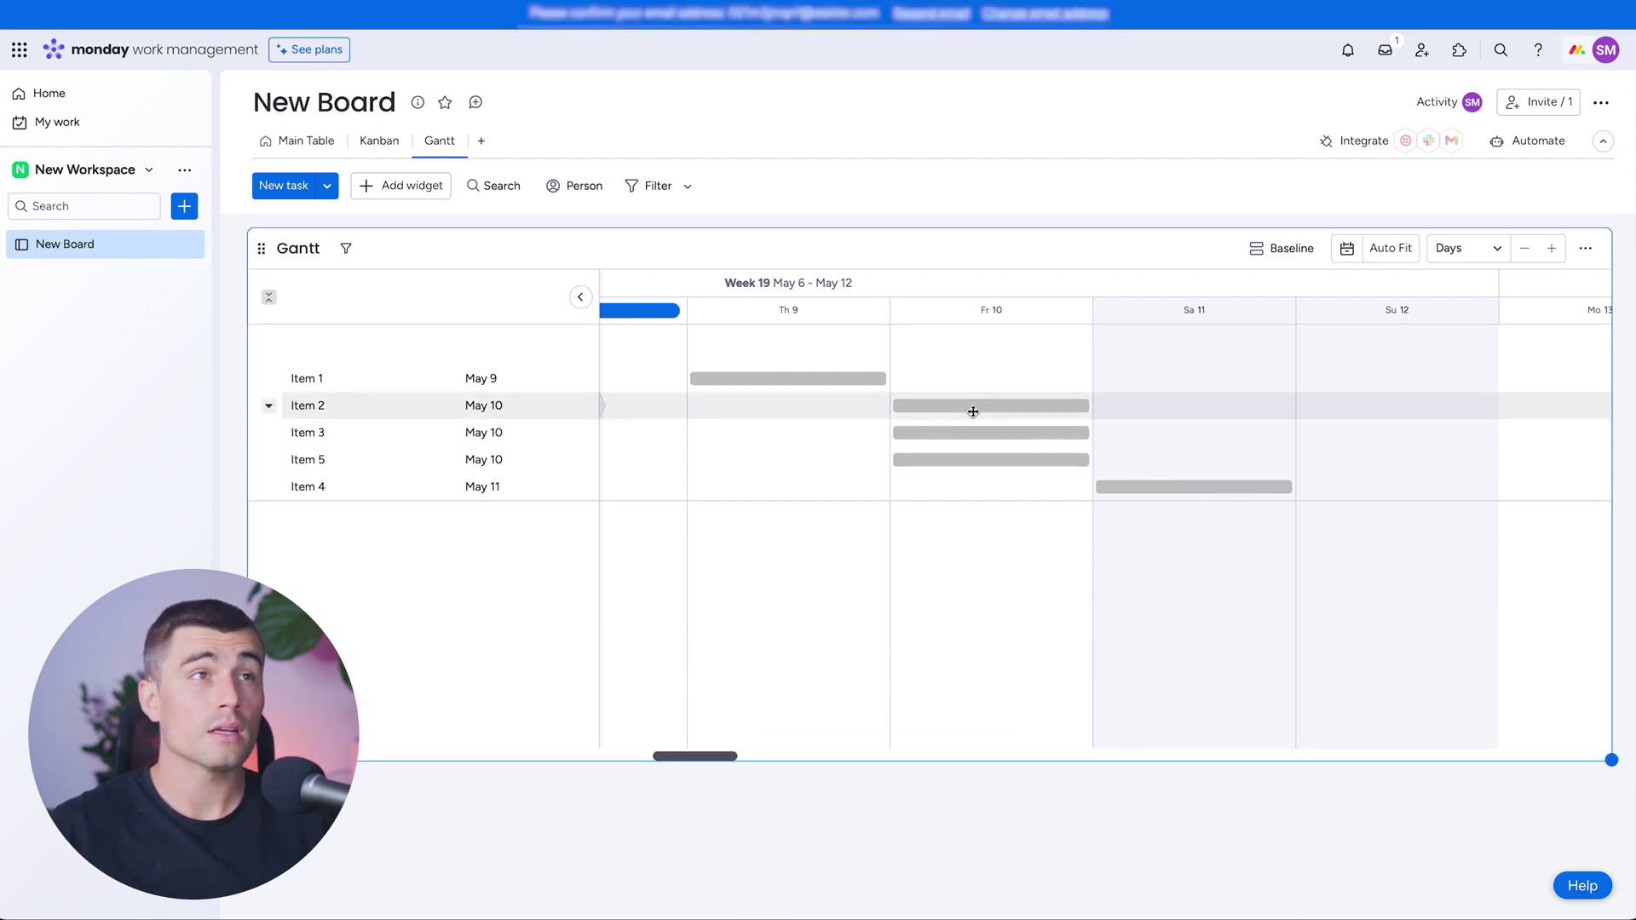
pyautogui.click(1291, 251)
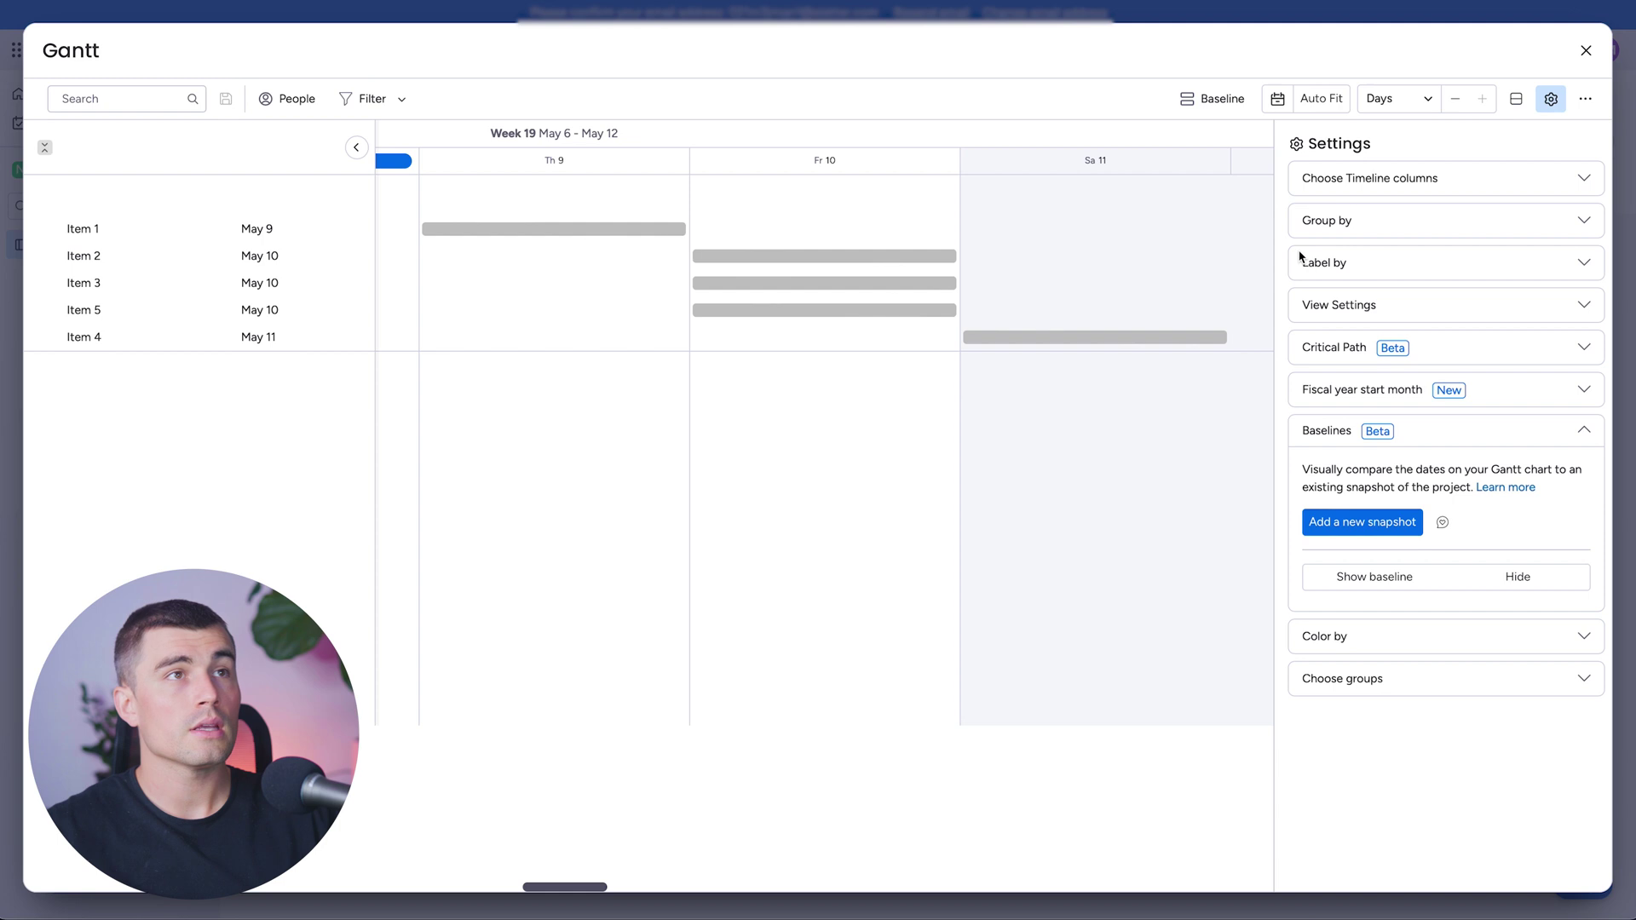
# Examine the Gantt chart's timeline column settings and the options for grouping New Board's items
pyautogui.click(1485, 191)
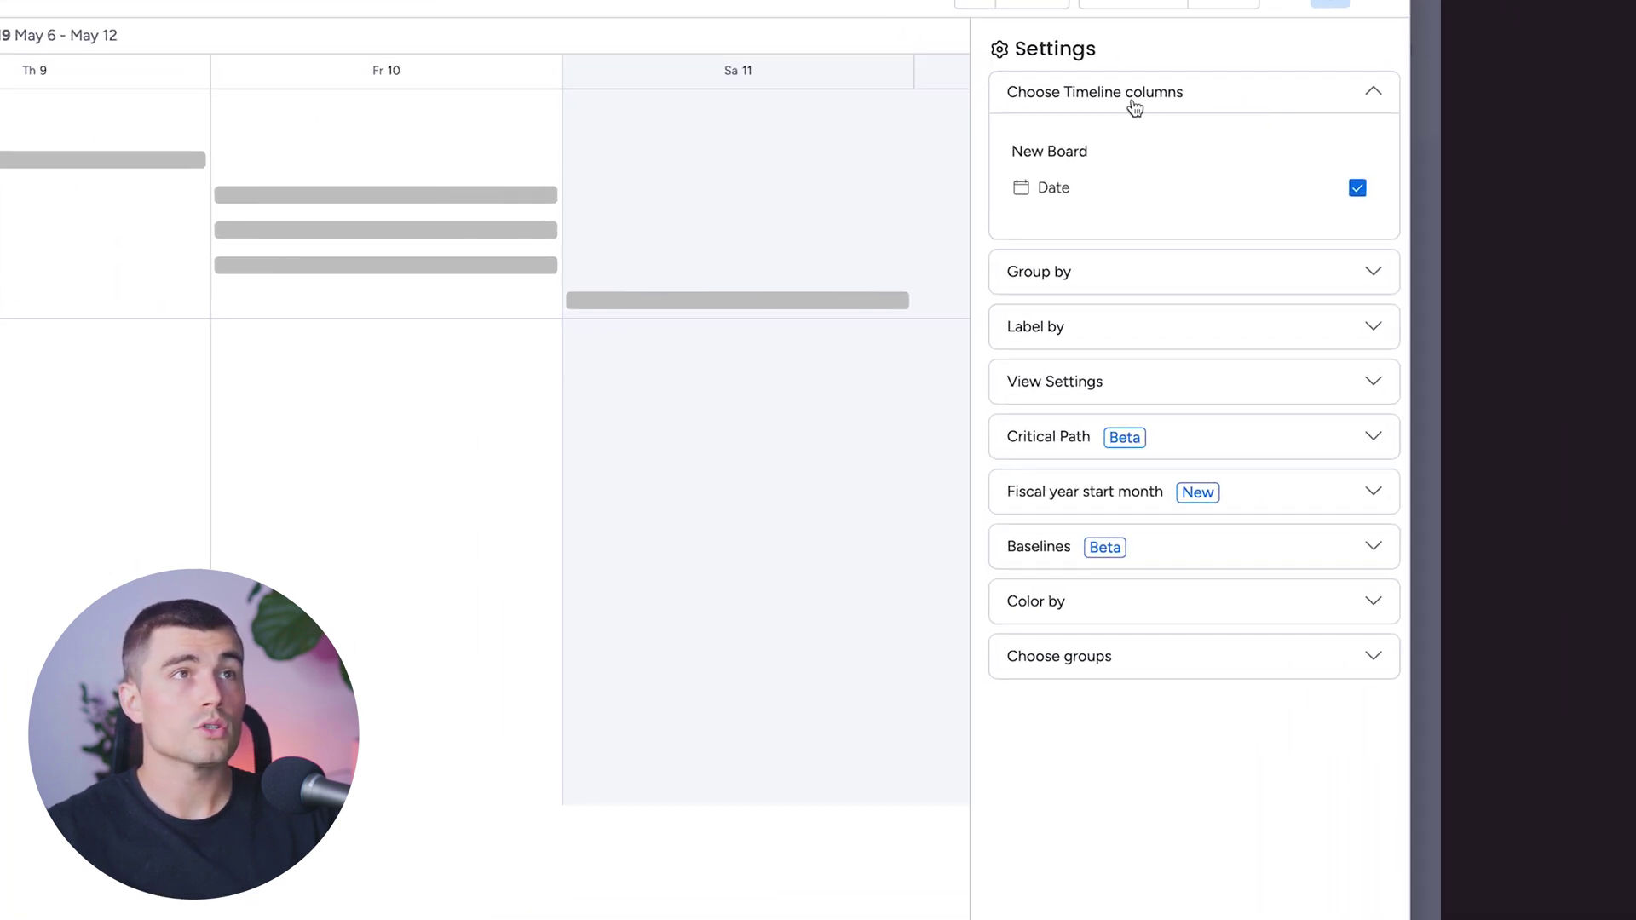
pyautogui.click(1207, 92)
pyautogui.click(1112, 161)
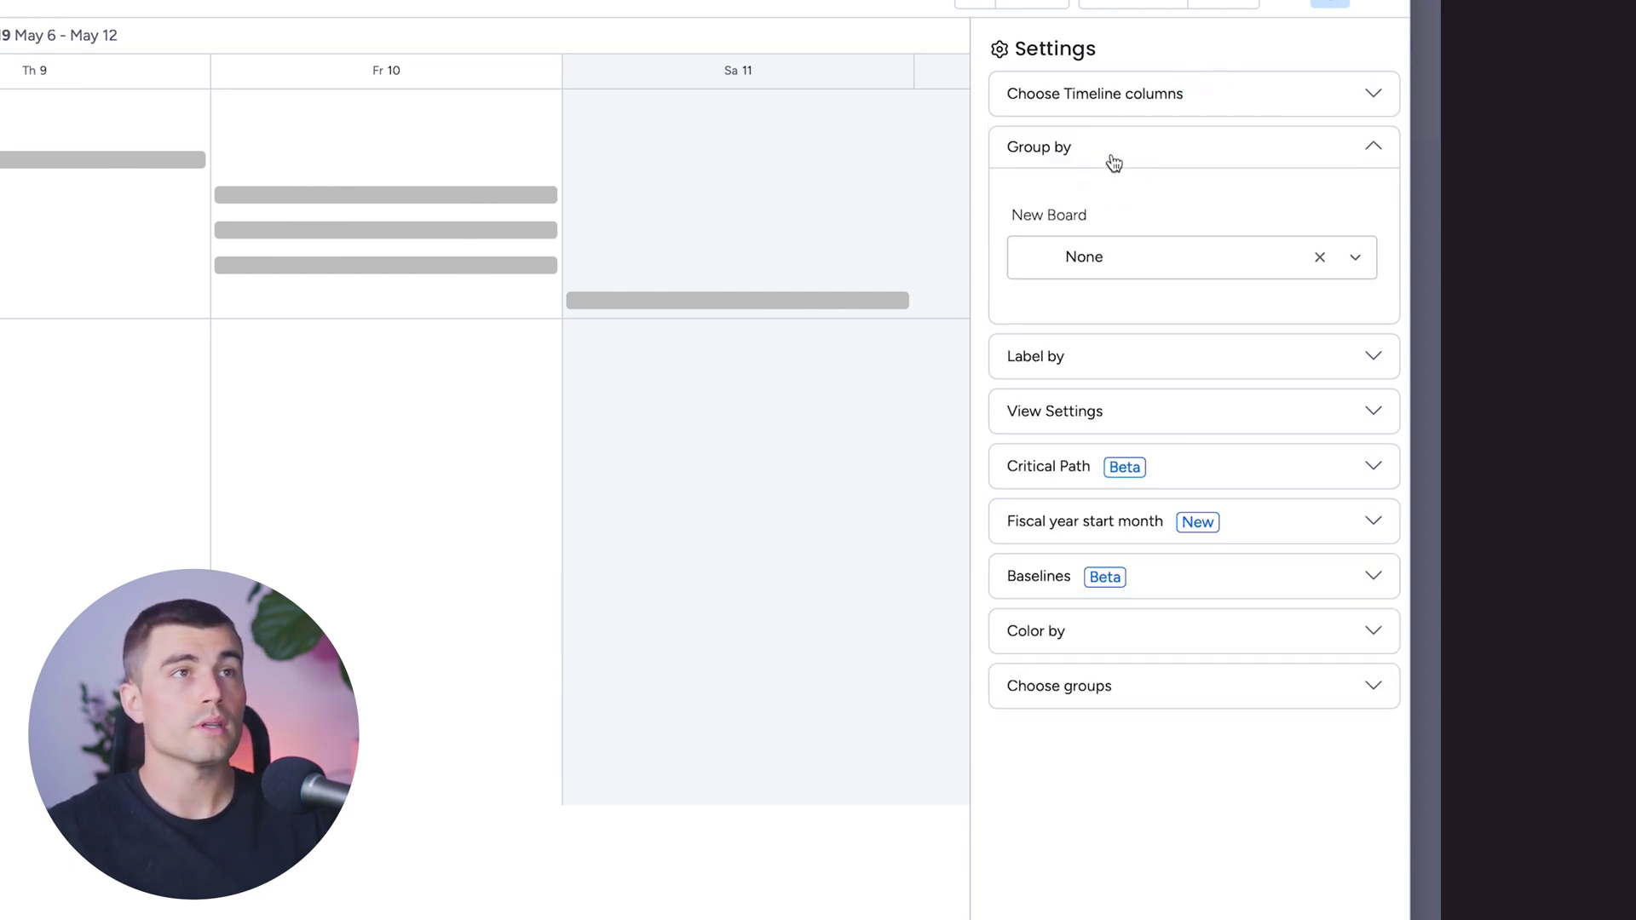
pyautogui.click(1121, 264)
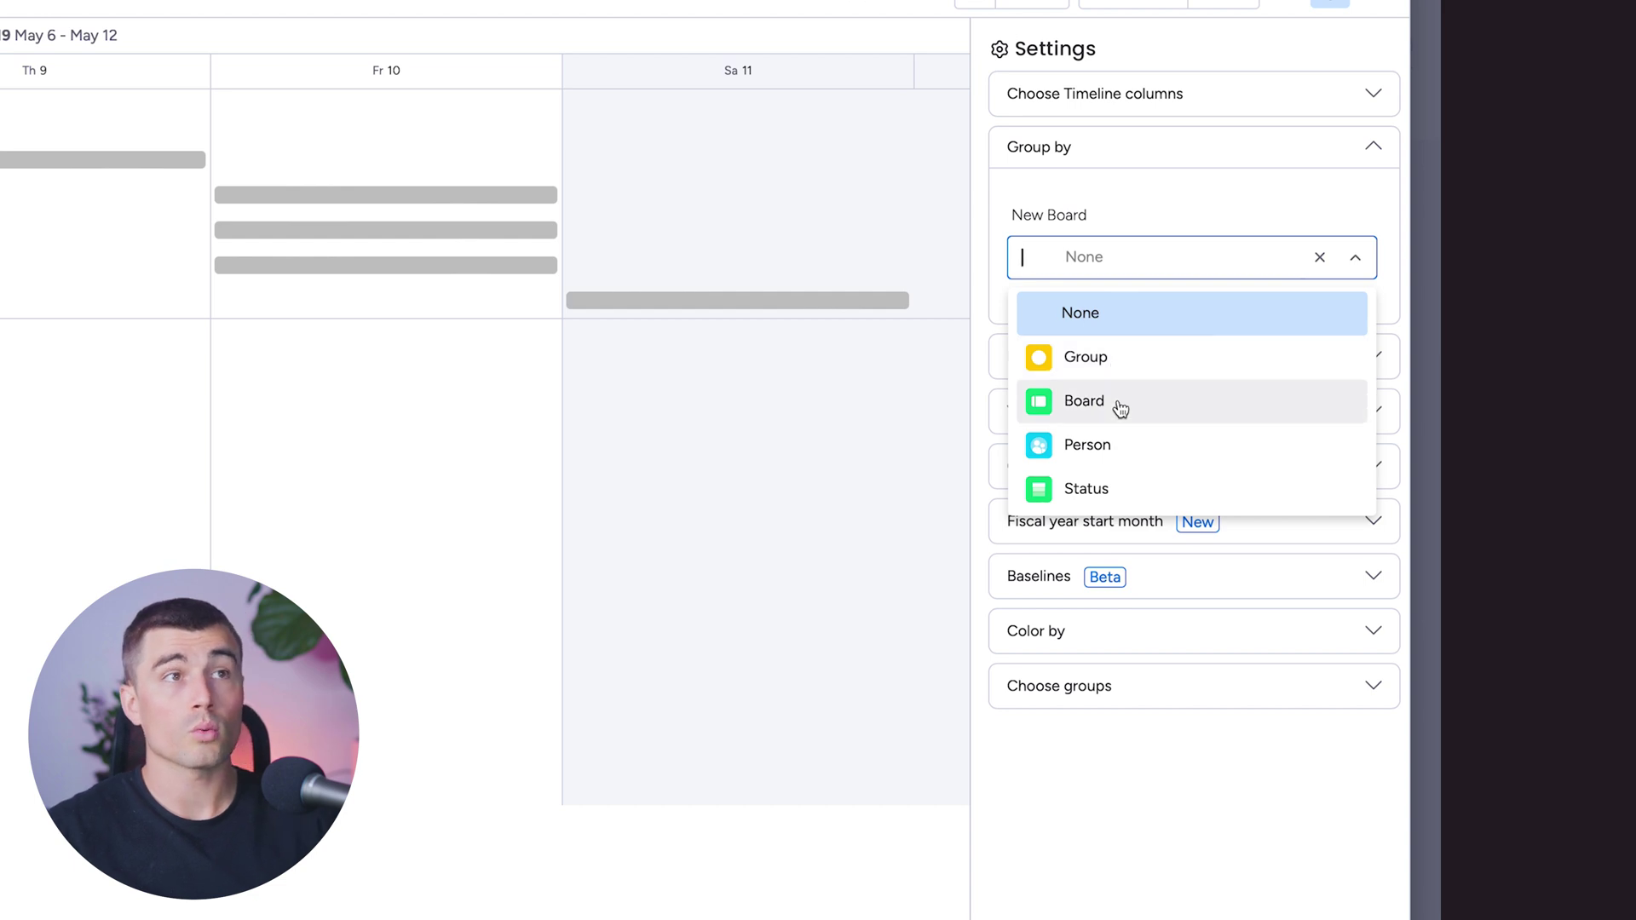
pyautogui.click(1138, 232)
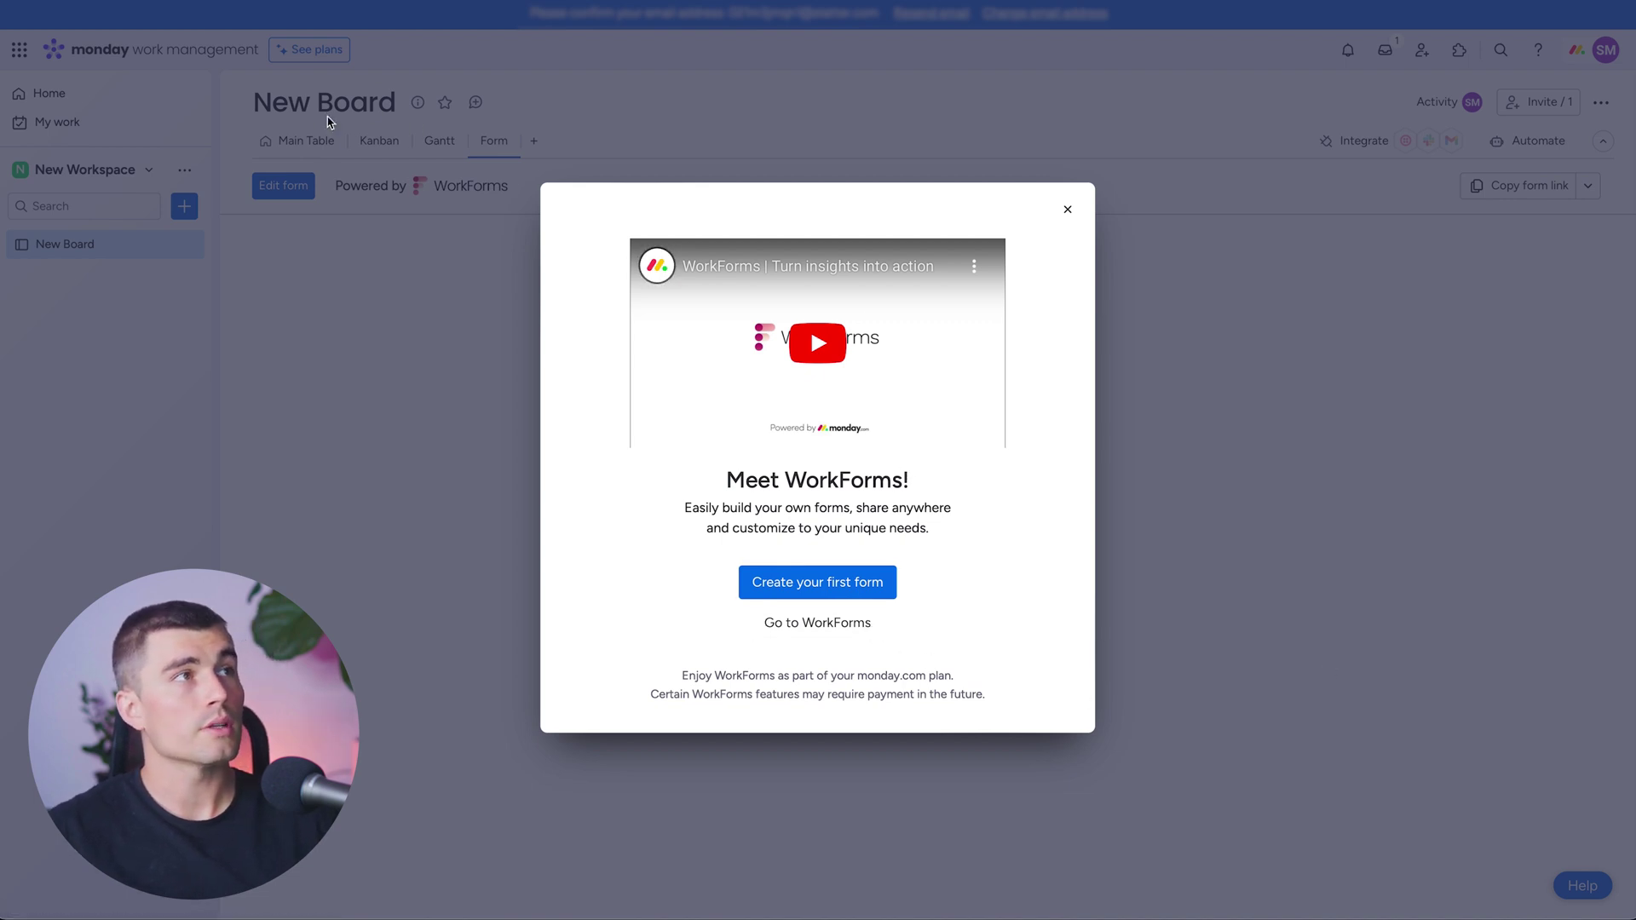
# Start New Board's first form, look over its questions in the form builder, and return to the board's main table
pyautogui.click(817, 582)
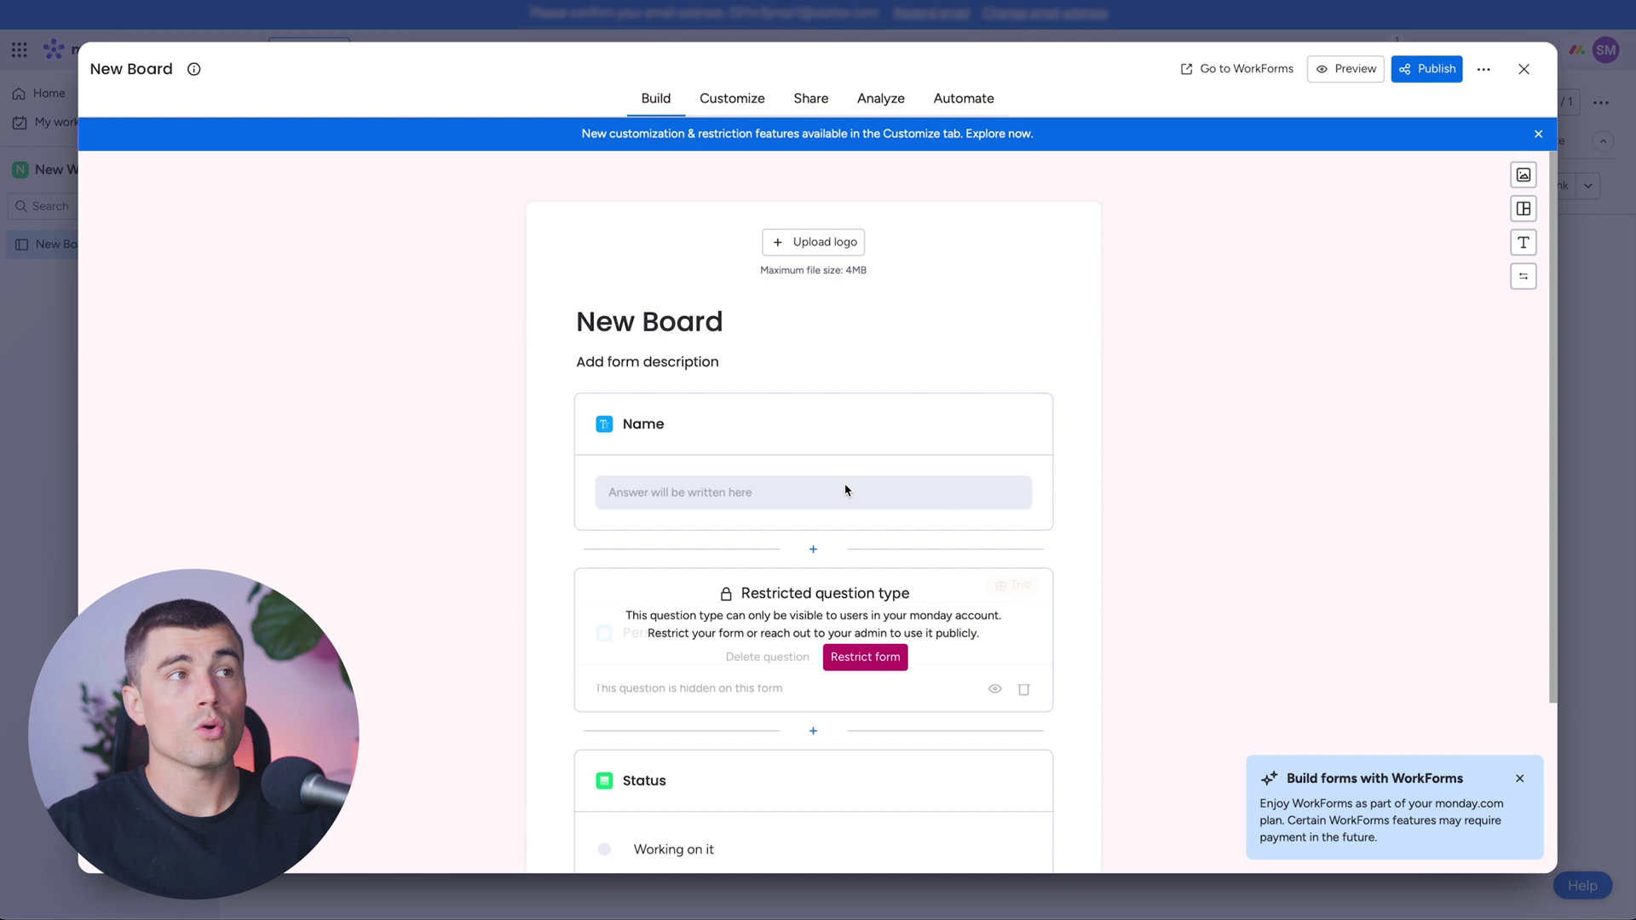
pyautogui.scroll(-1, 842, 493)
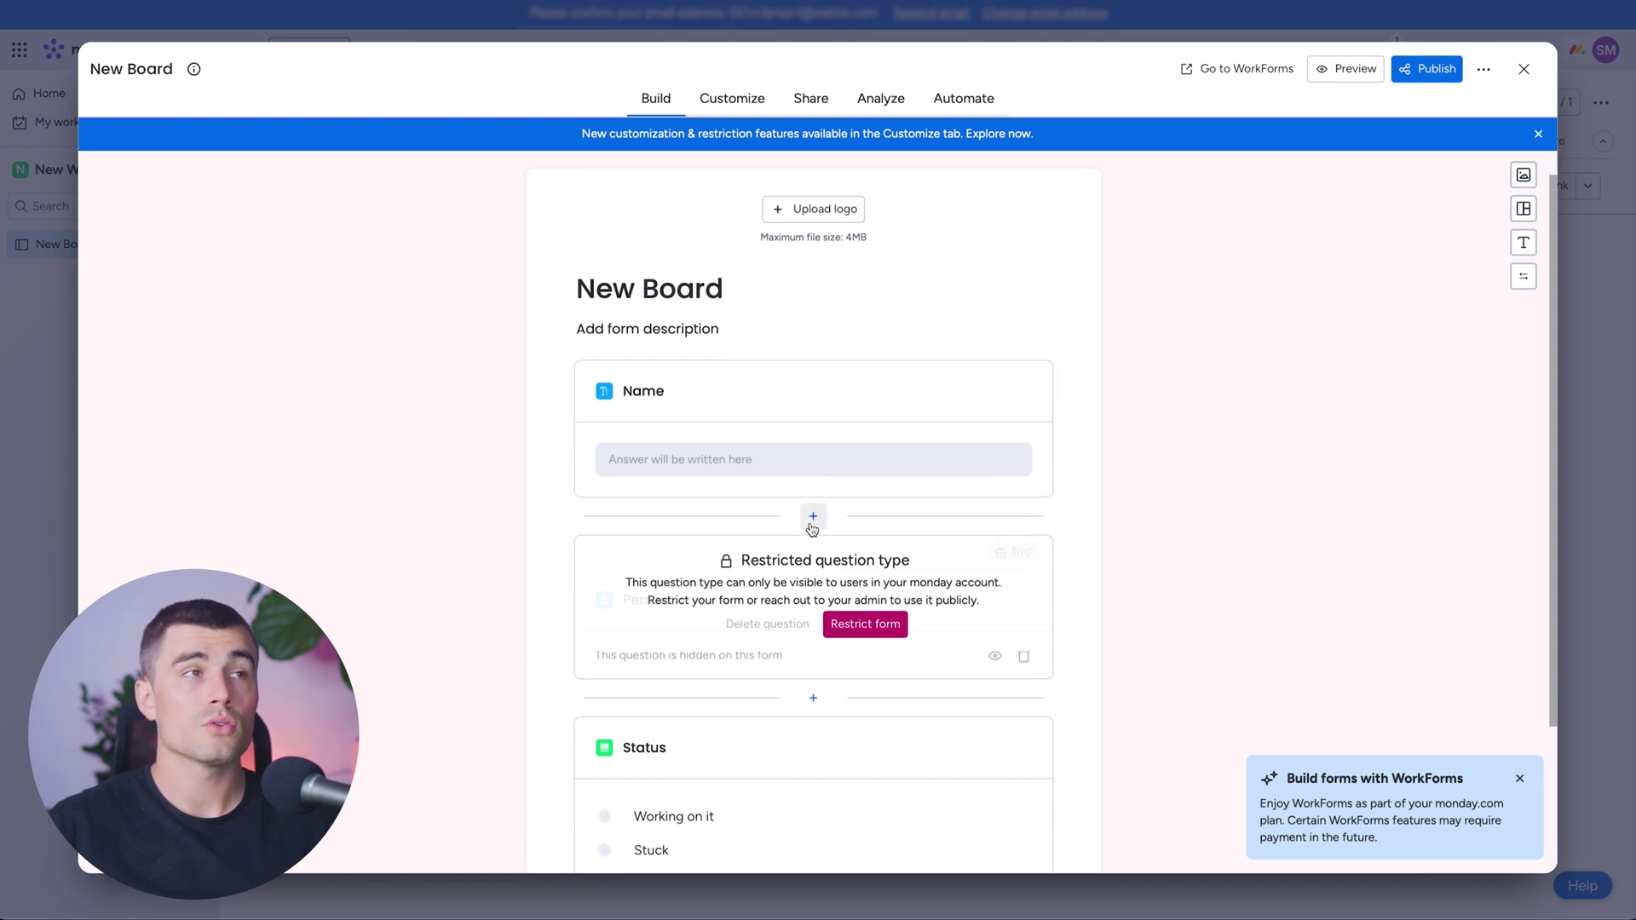
pyautogui.click(1527, 77)
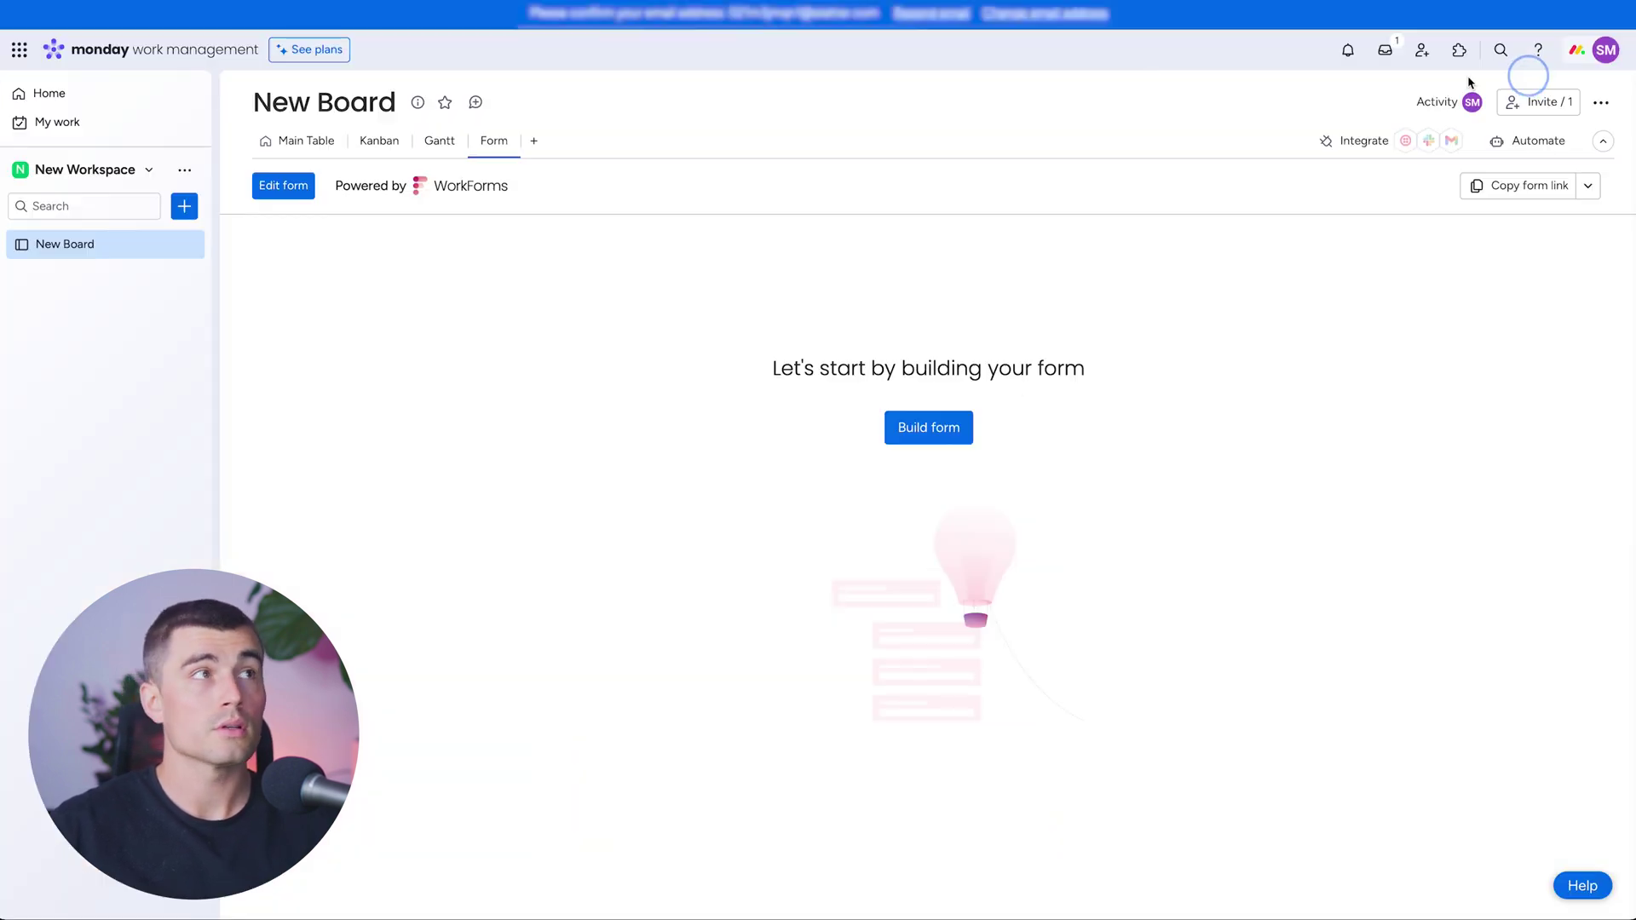
pyautogui.click(303, 143)
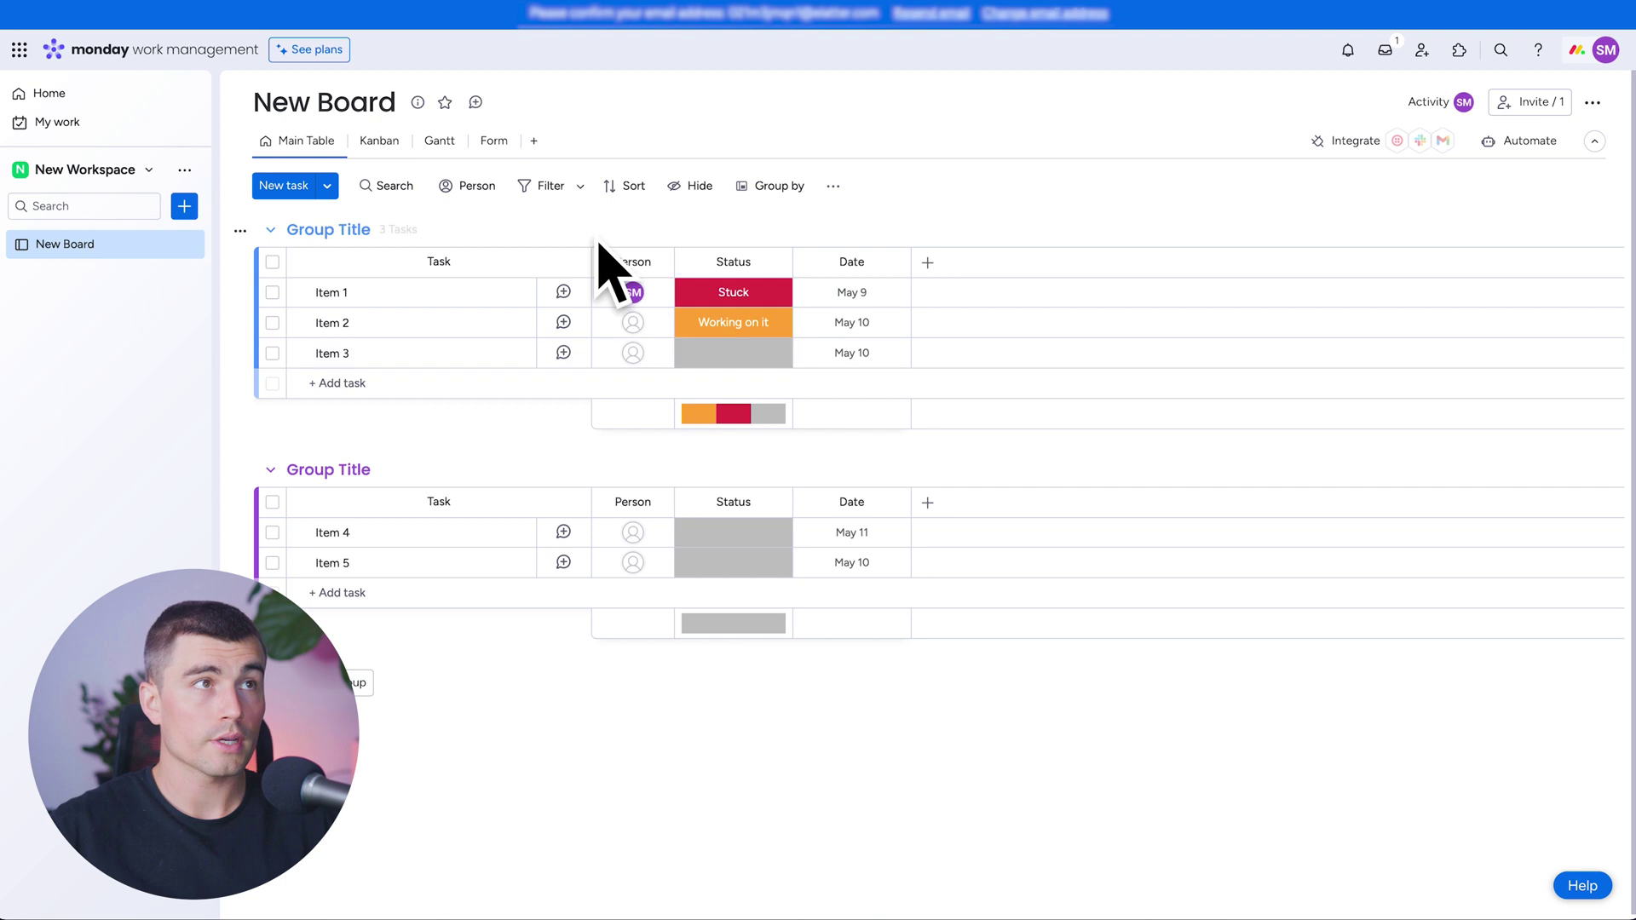
pyautogui.moveTo(635, 291)
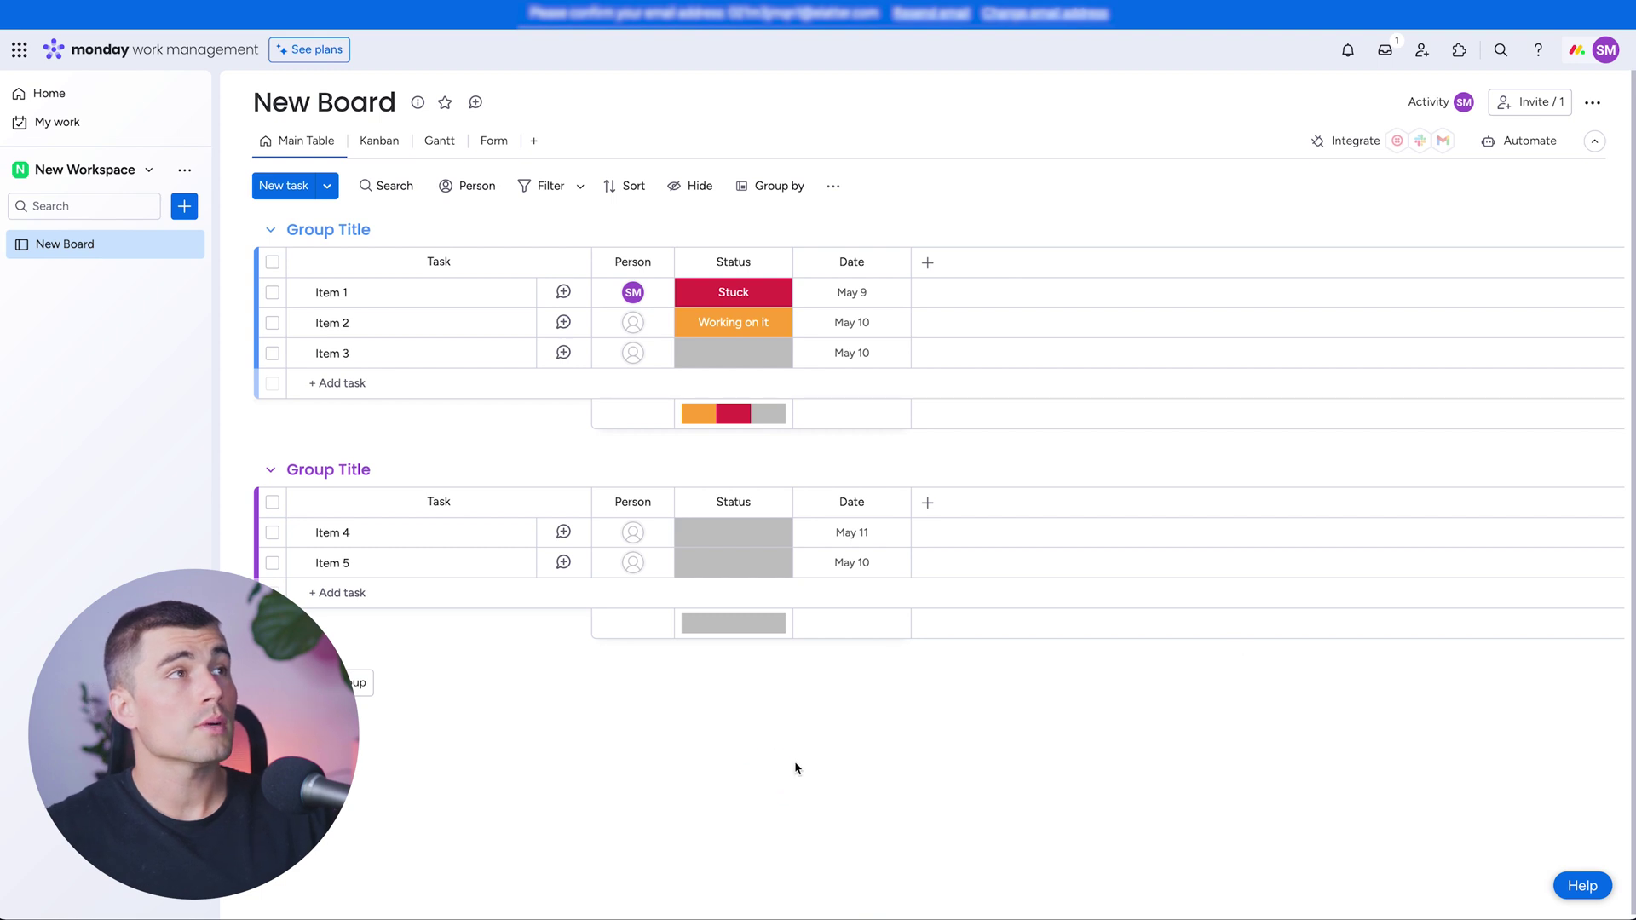
# Create a dashboard named New Dashboard in New Workspace
pyautogui.click(184, 207)
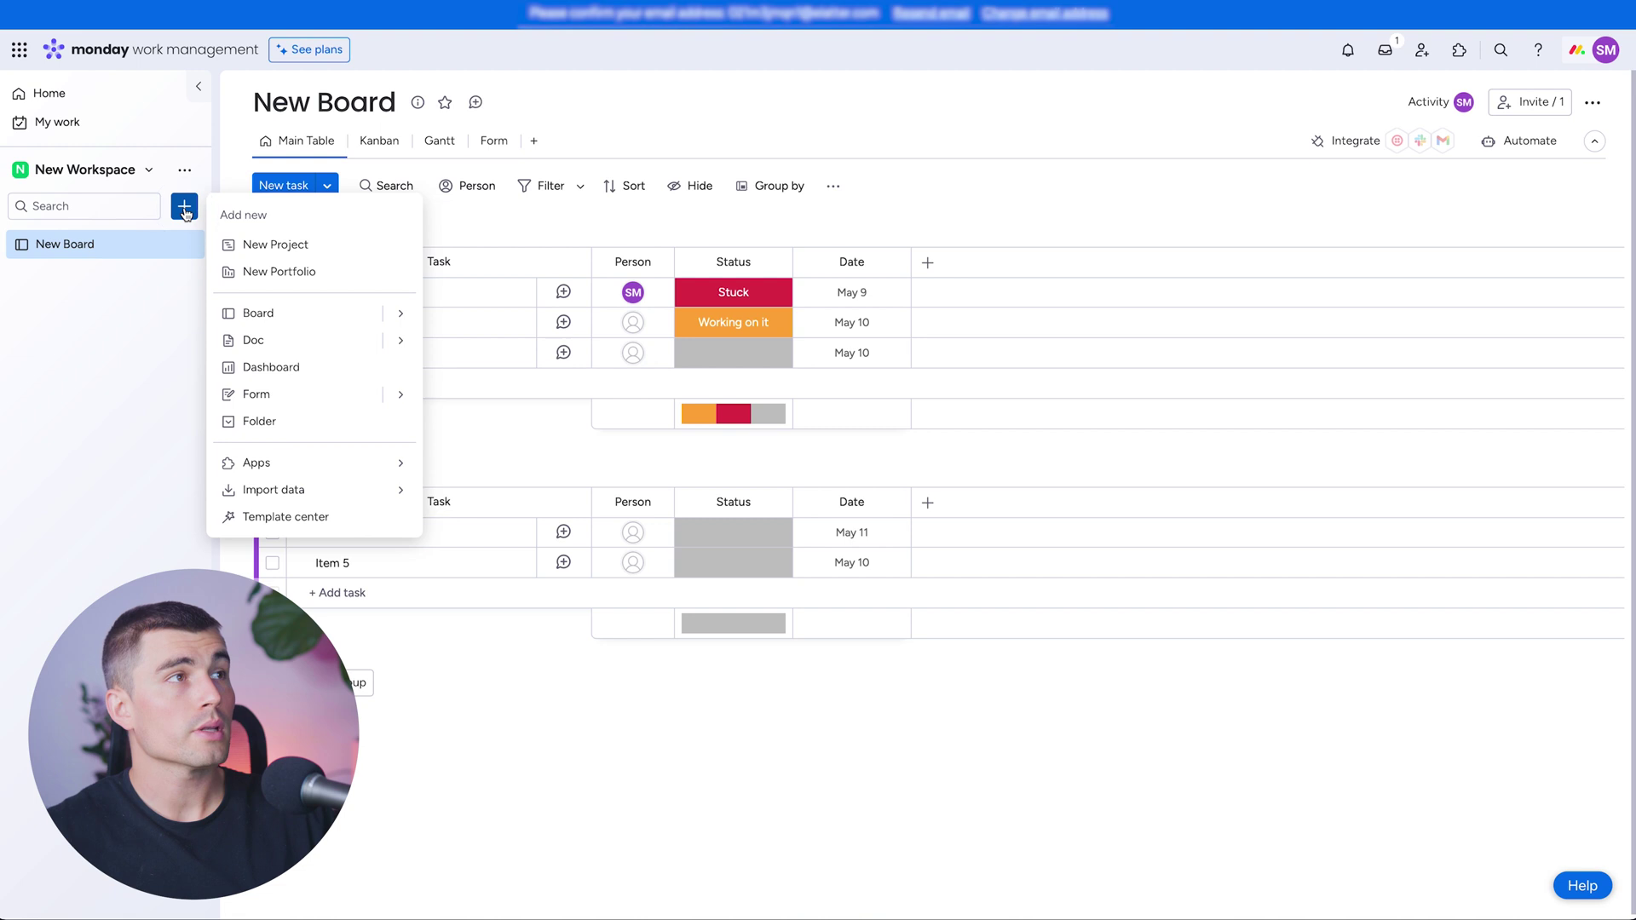
pyautogui.click(296, 373)
pyautogui.click(933, 569)
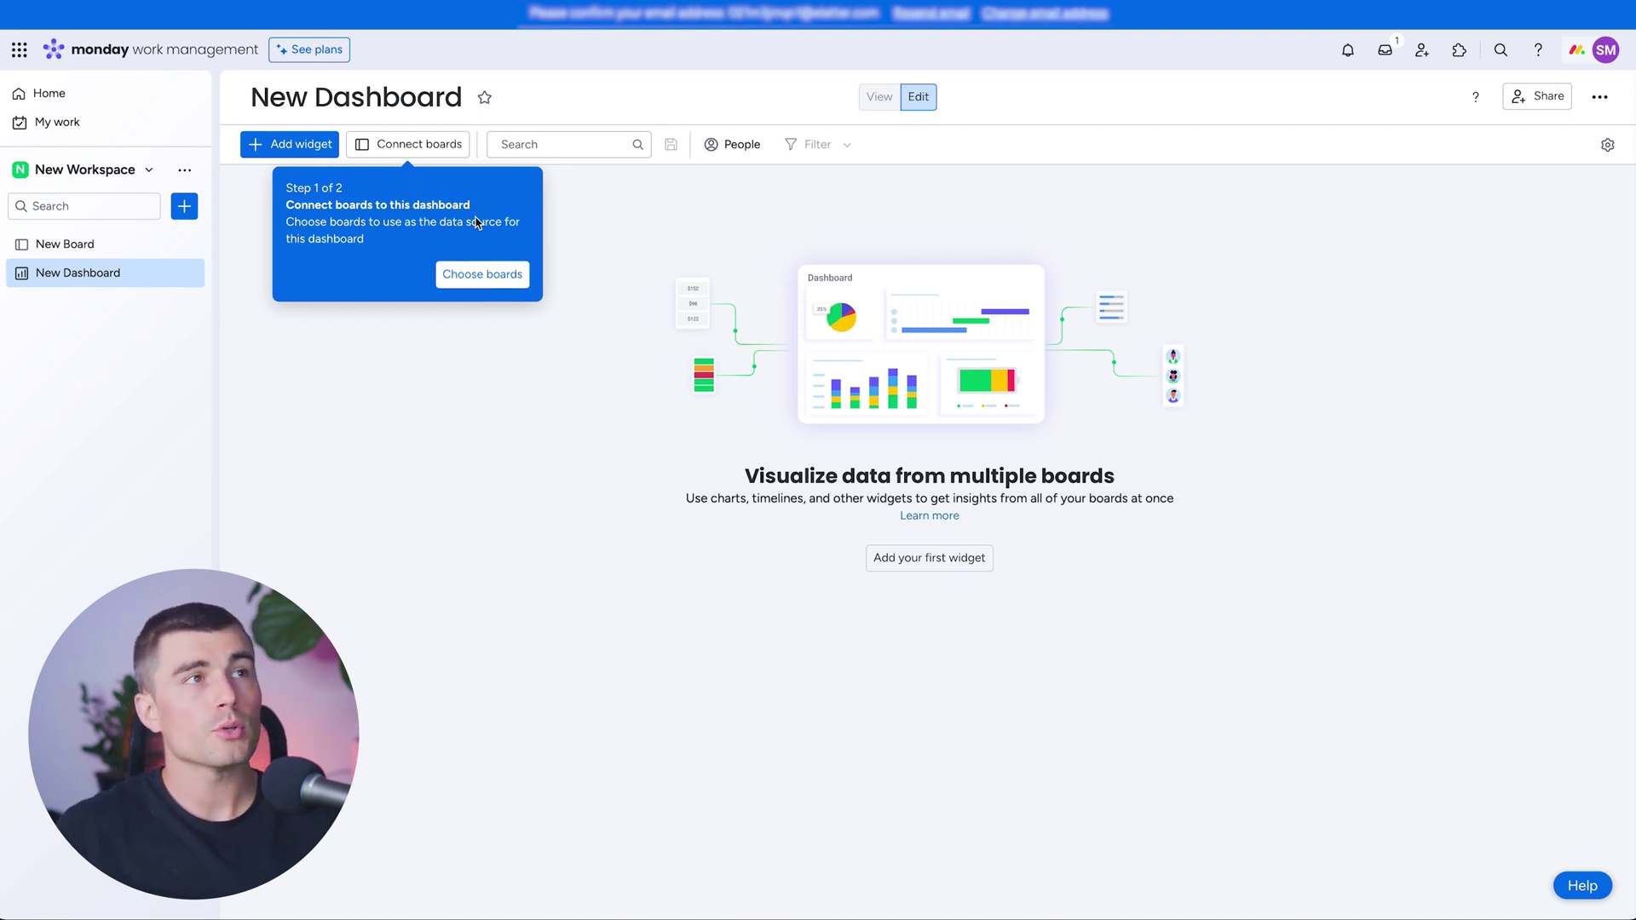
# Connect New Board to New Dashboard as its data source and add a Chart widget
pyautogui.click(481, 277)
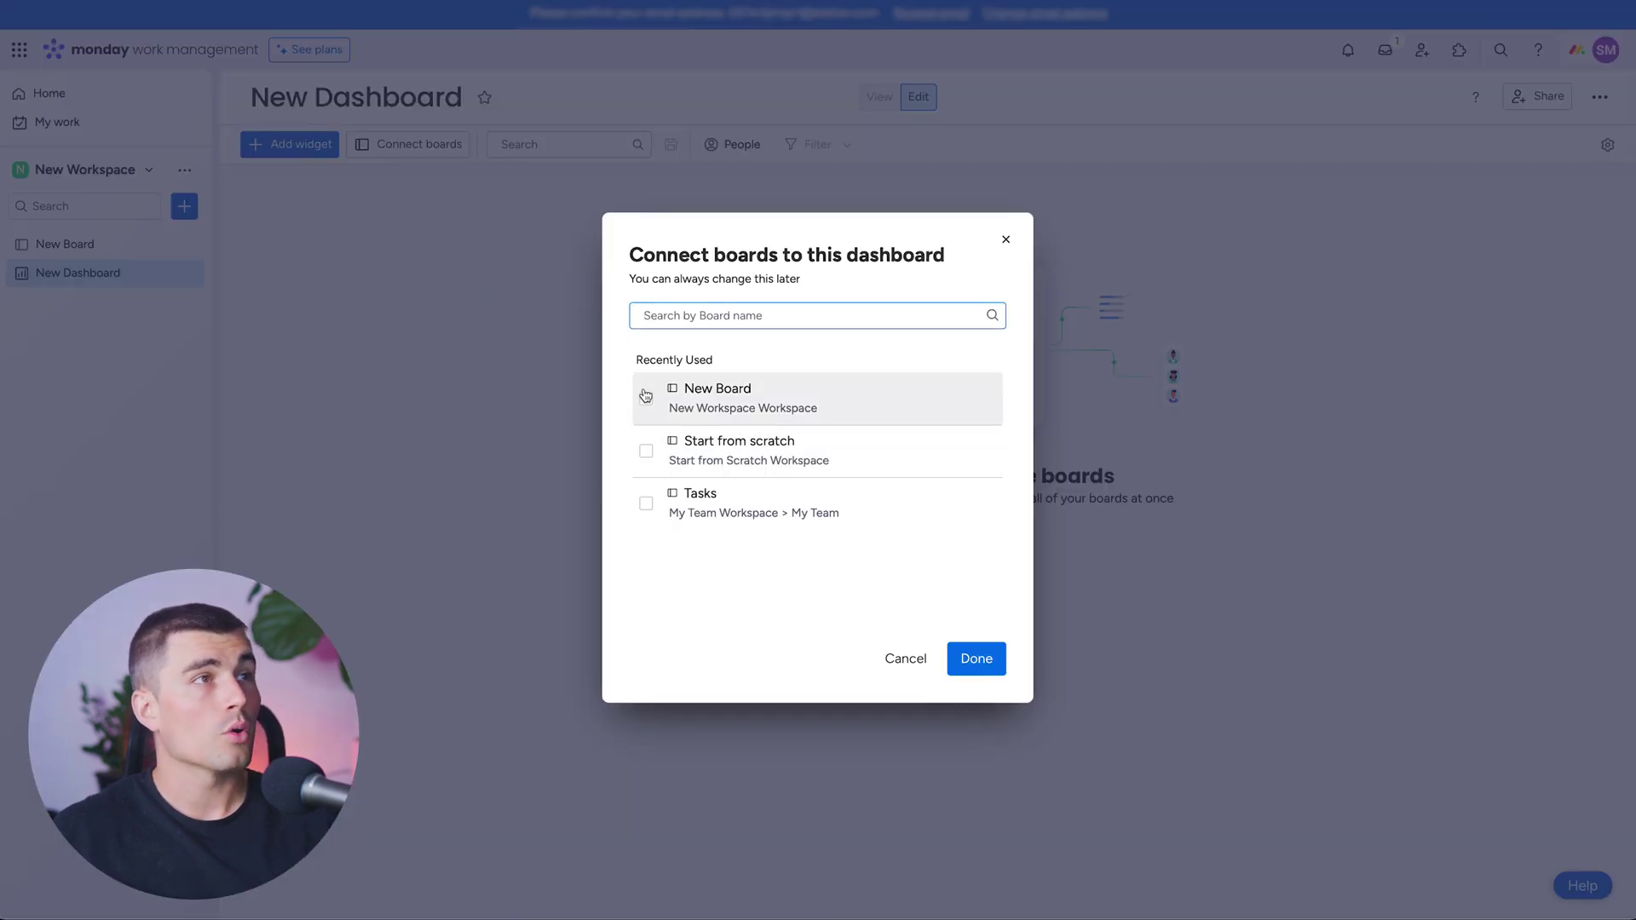
pyautogui.click(647, 400)
pyautogui.click(994, 659)
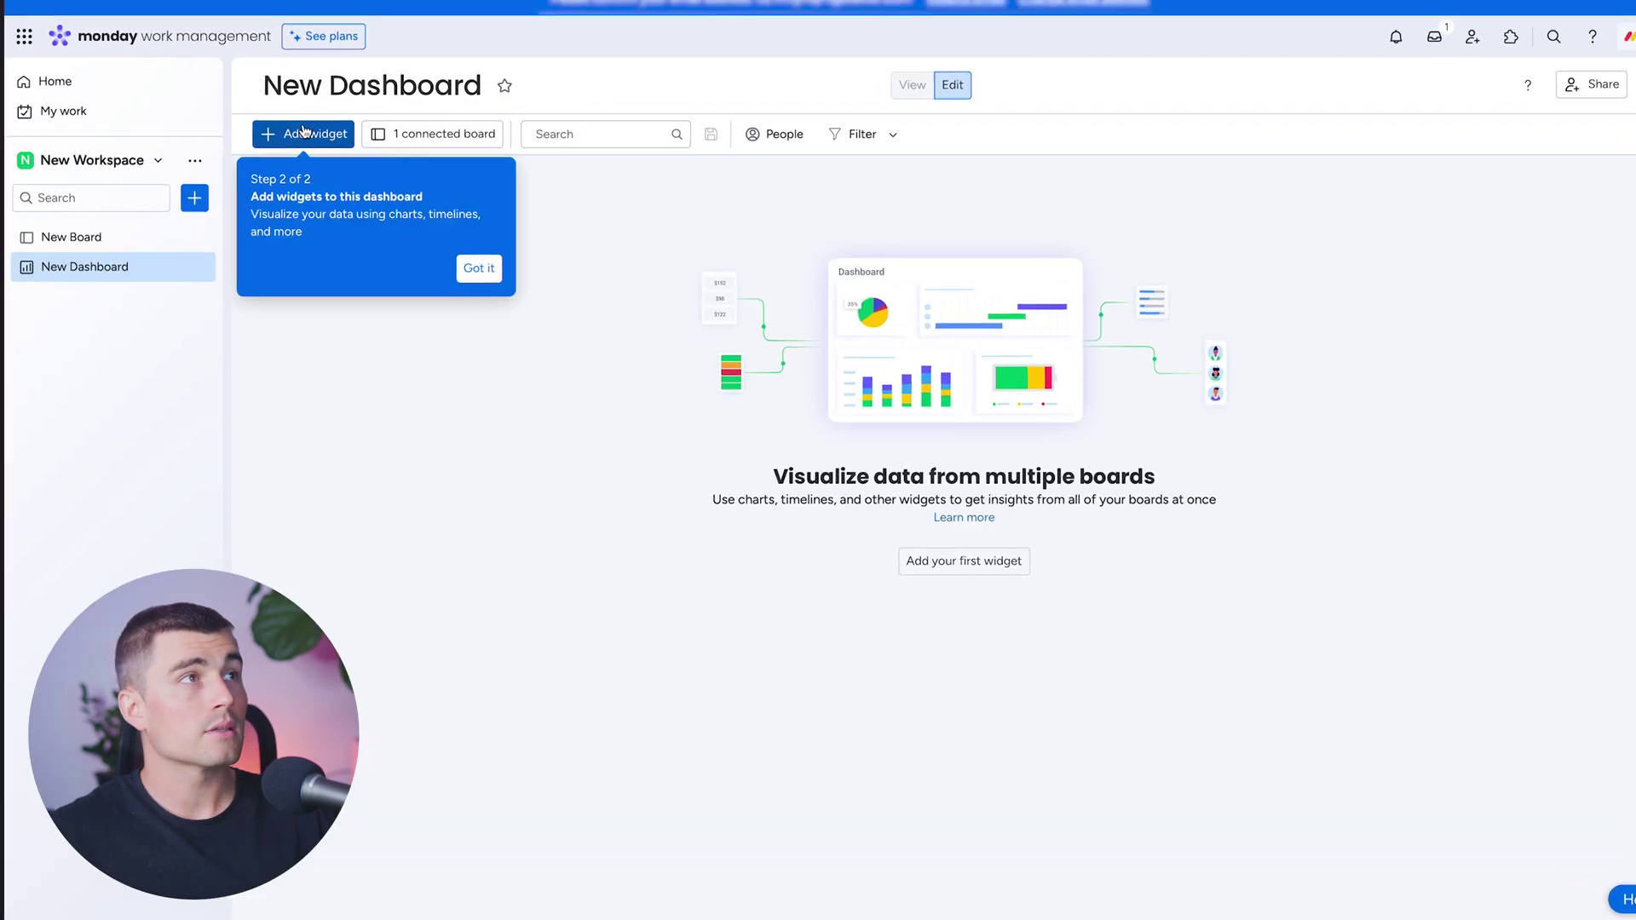
pyautogui.click(262, 145)
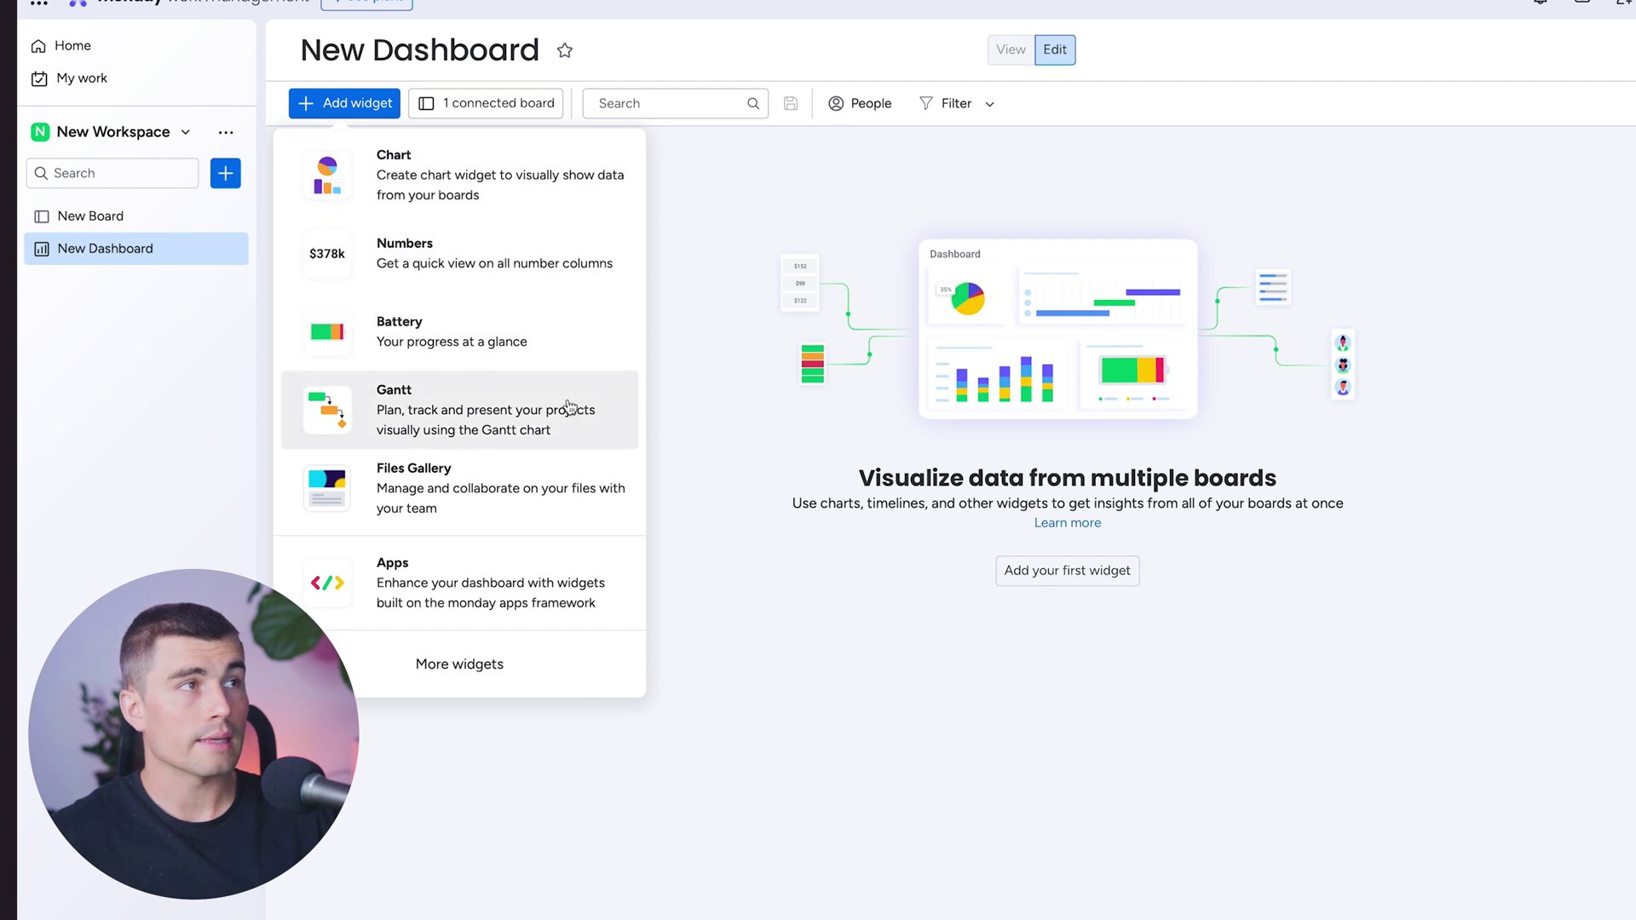
pyautogui.click(403, 196)
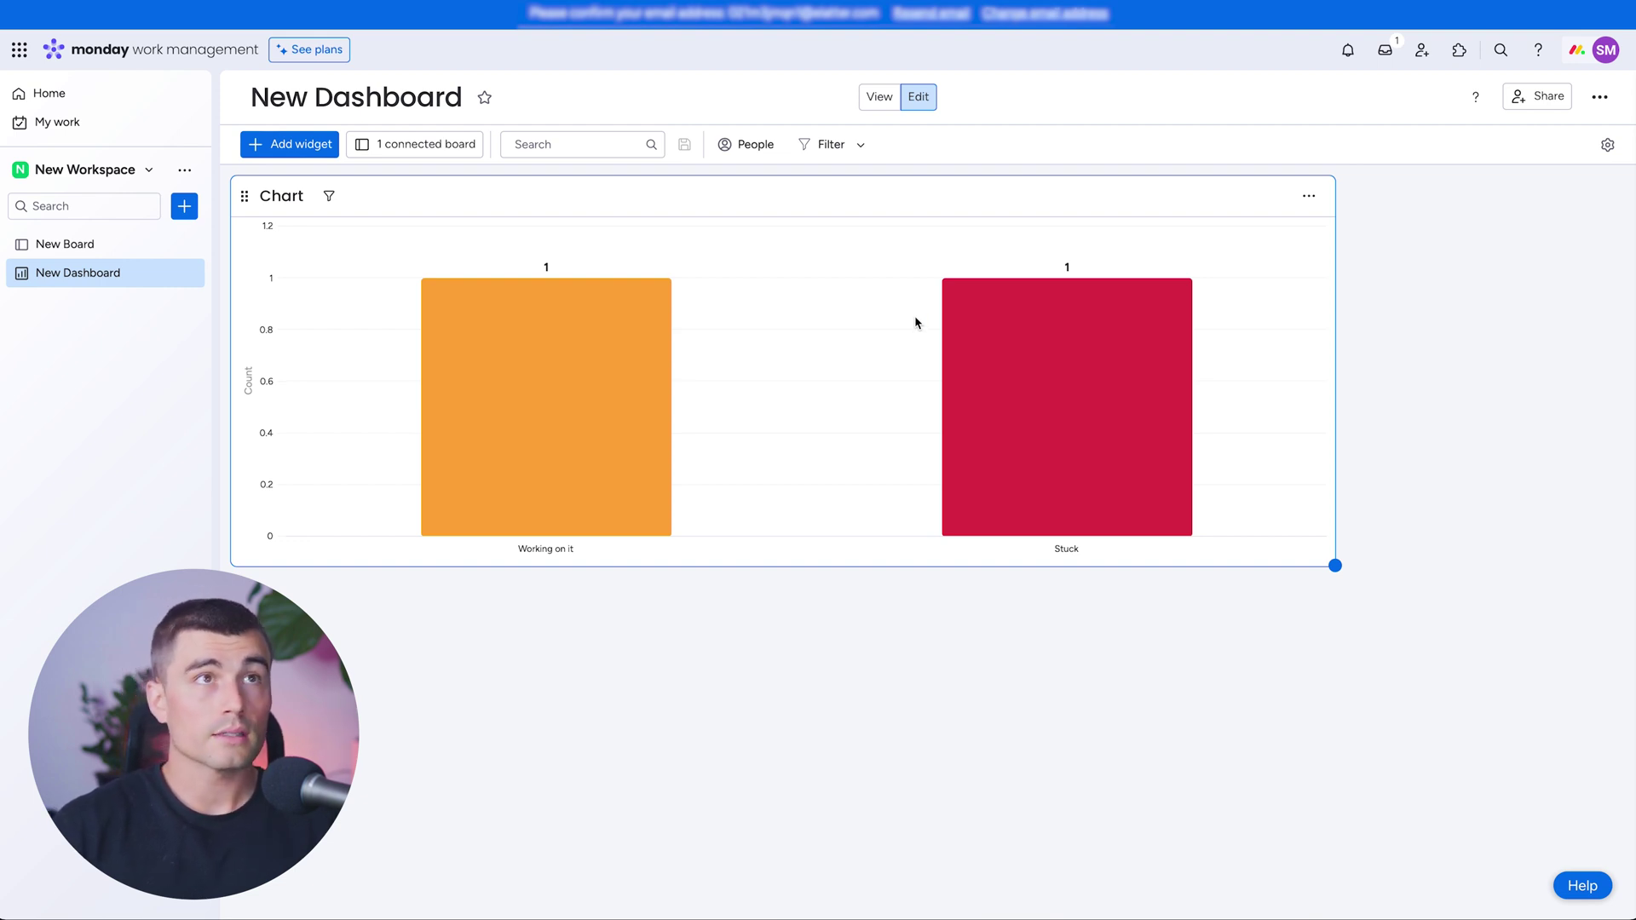
# Create a doc named New Doc in New Workspace with Main privacy
pyautogui.click(184, 205)
pyautogui.click(284, 341)
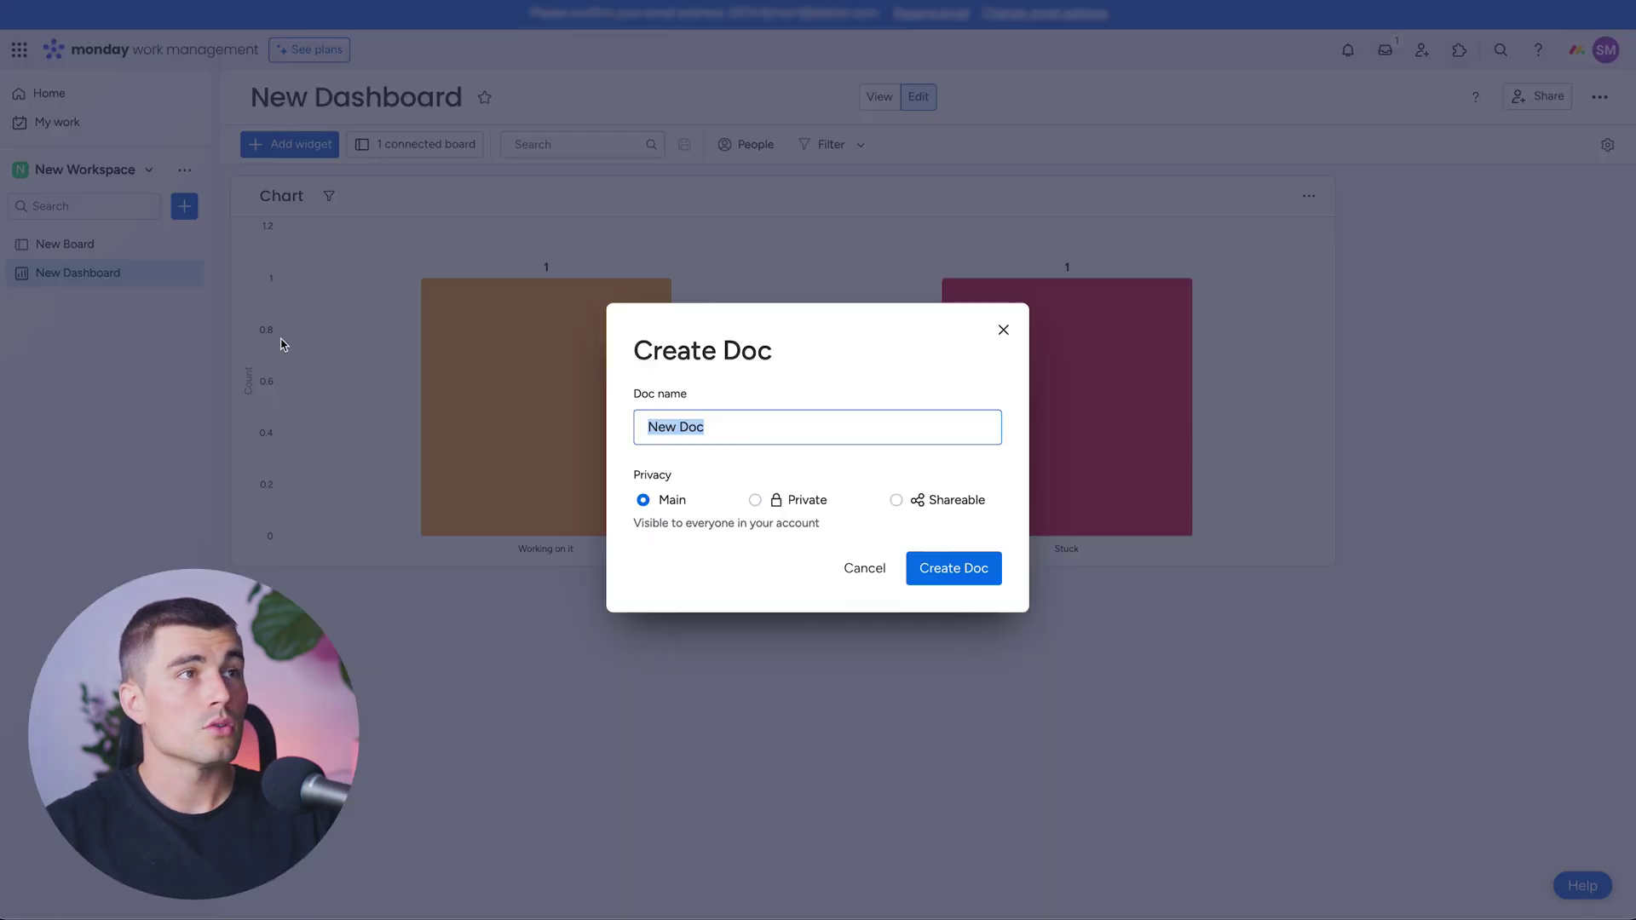
pyautogui.click(945, 562)
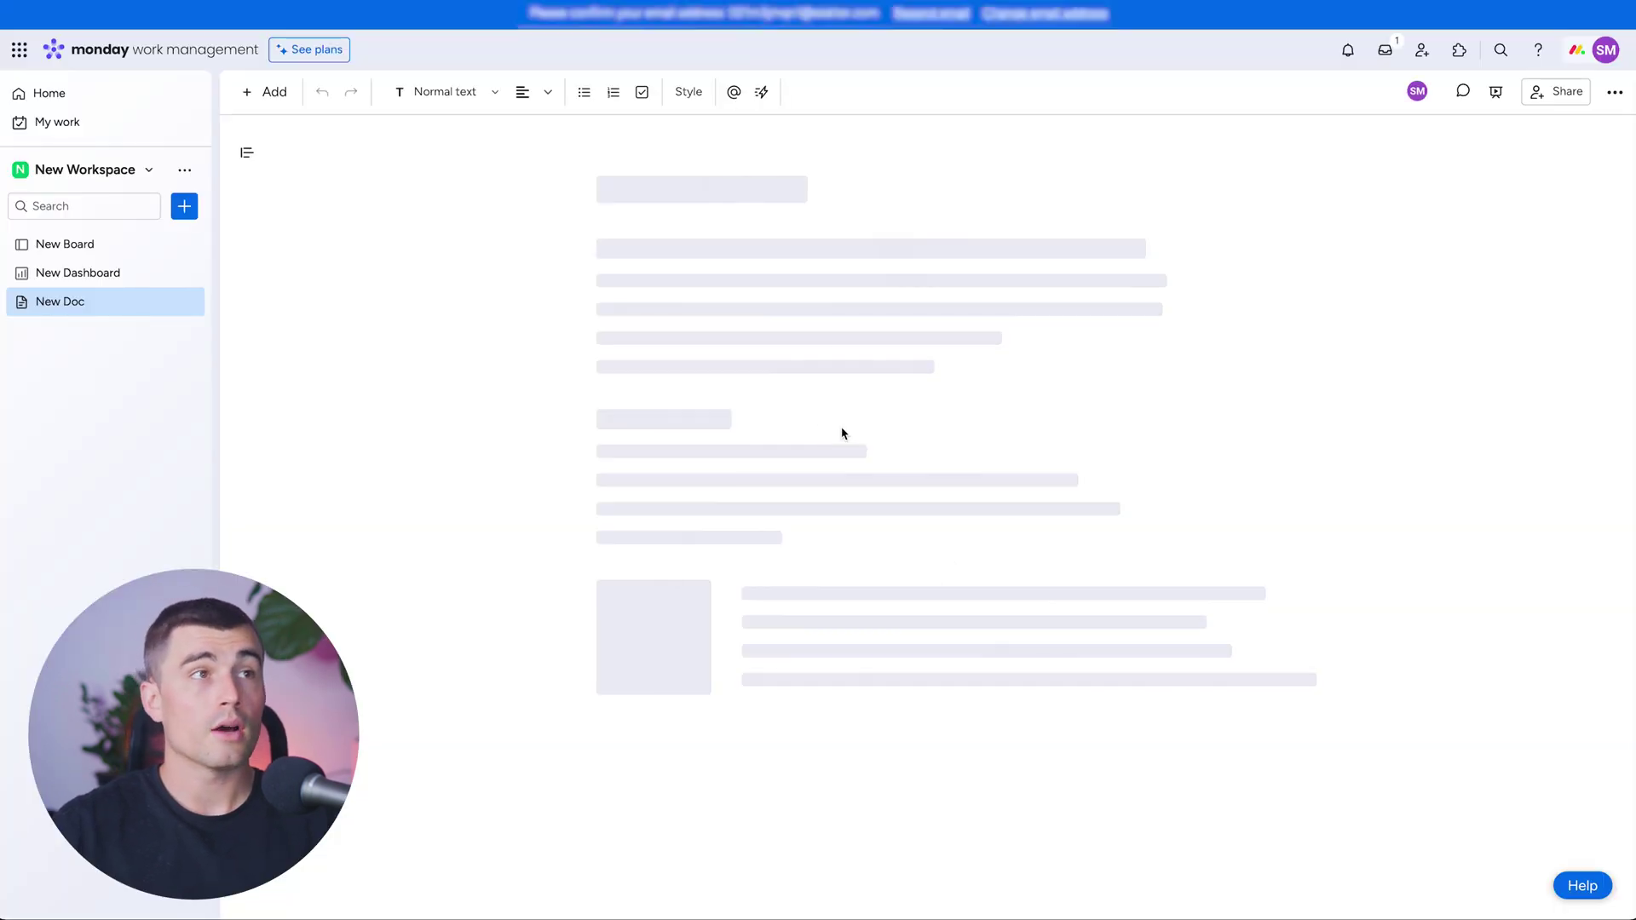
# Embed New Board as a table in the body of New Doc using the slash command's Board block
pyautogui.click(662, 290)
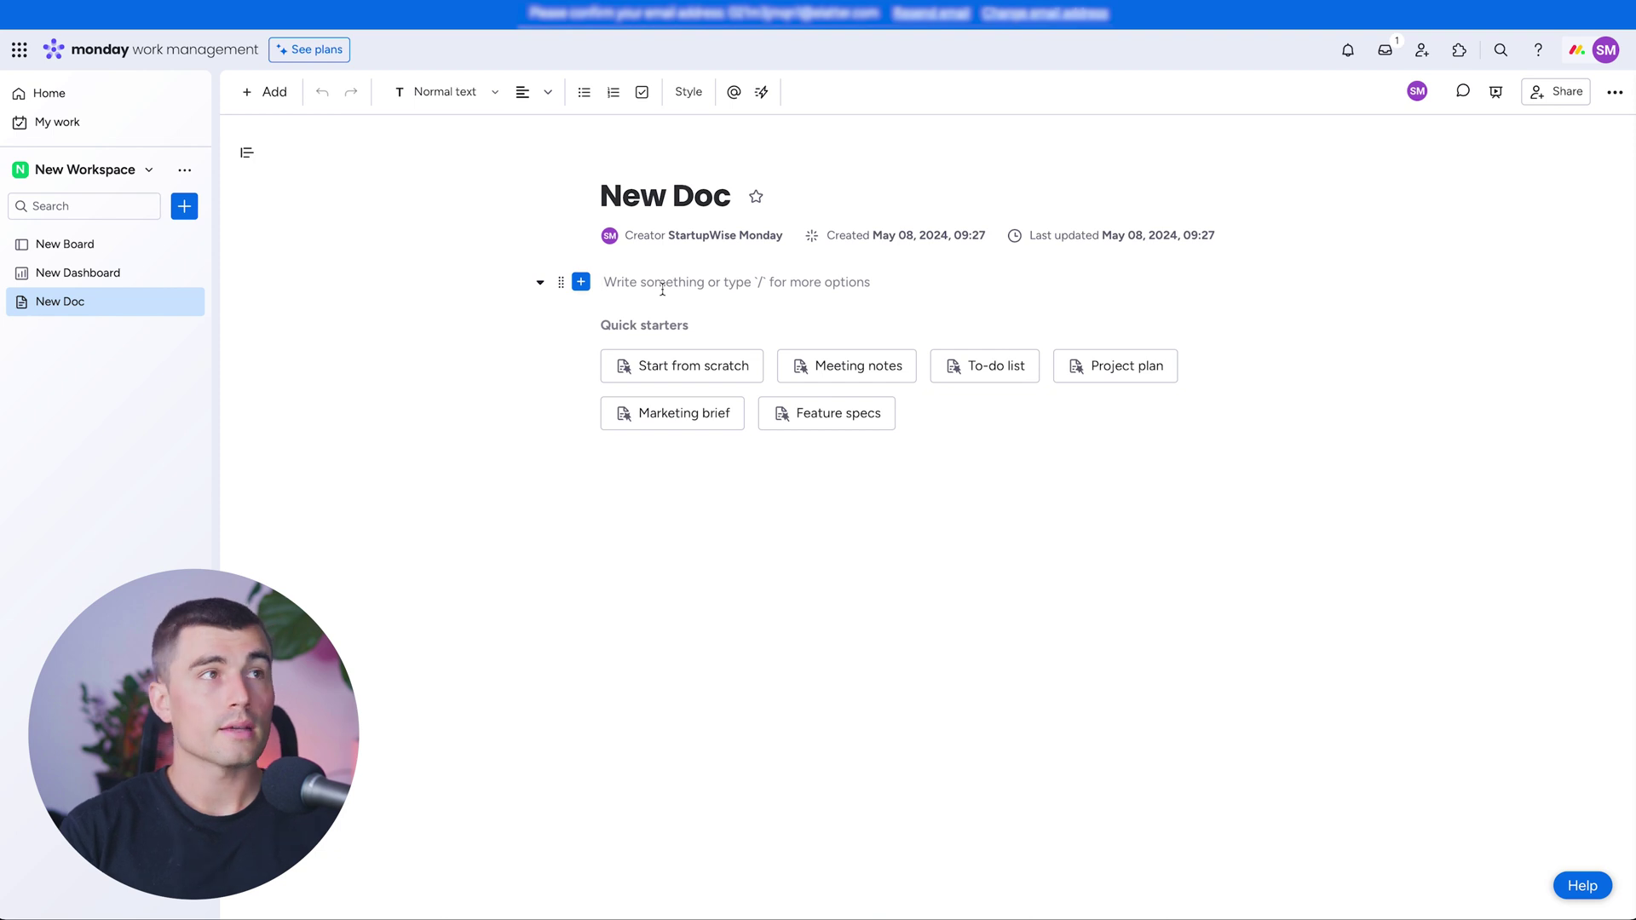
pyautogui.write('/')
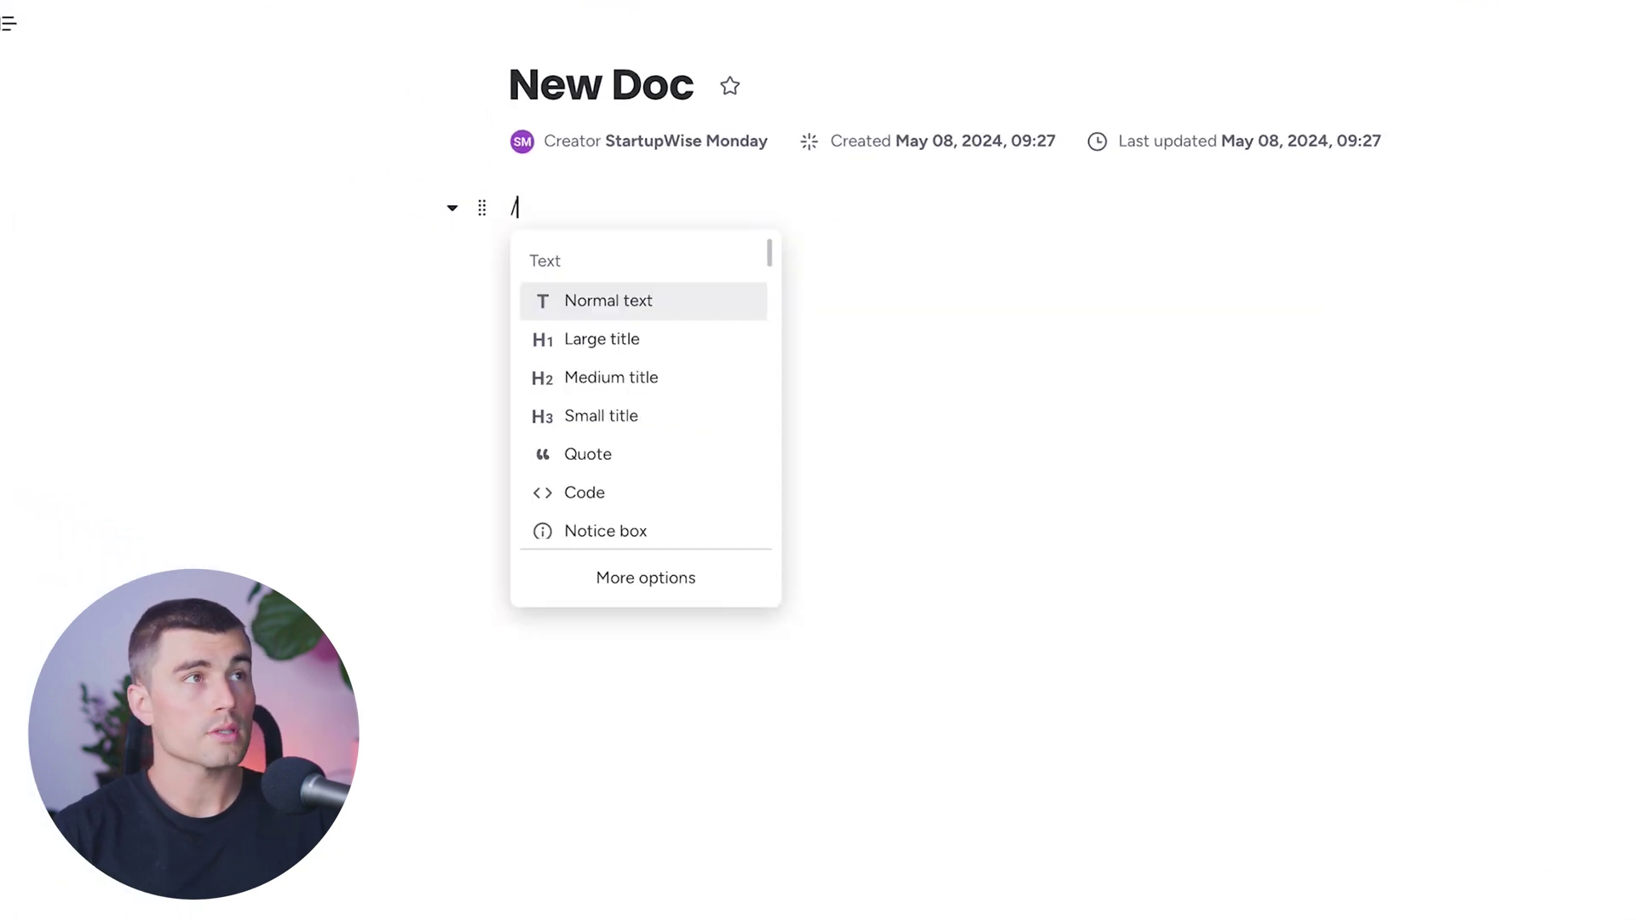
pyautogui.scroll(-2, 733, 409)
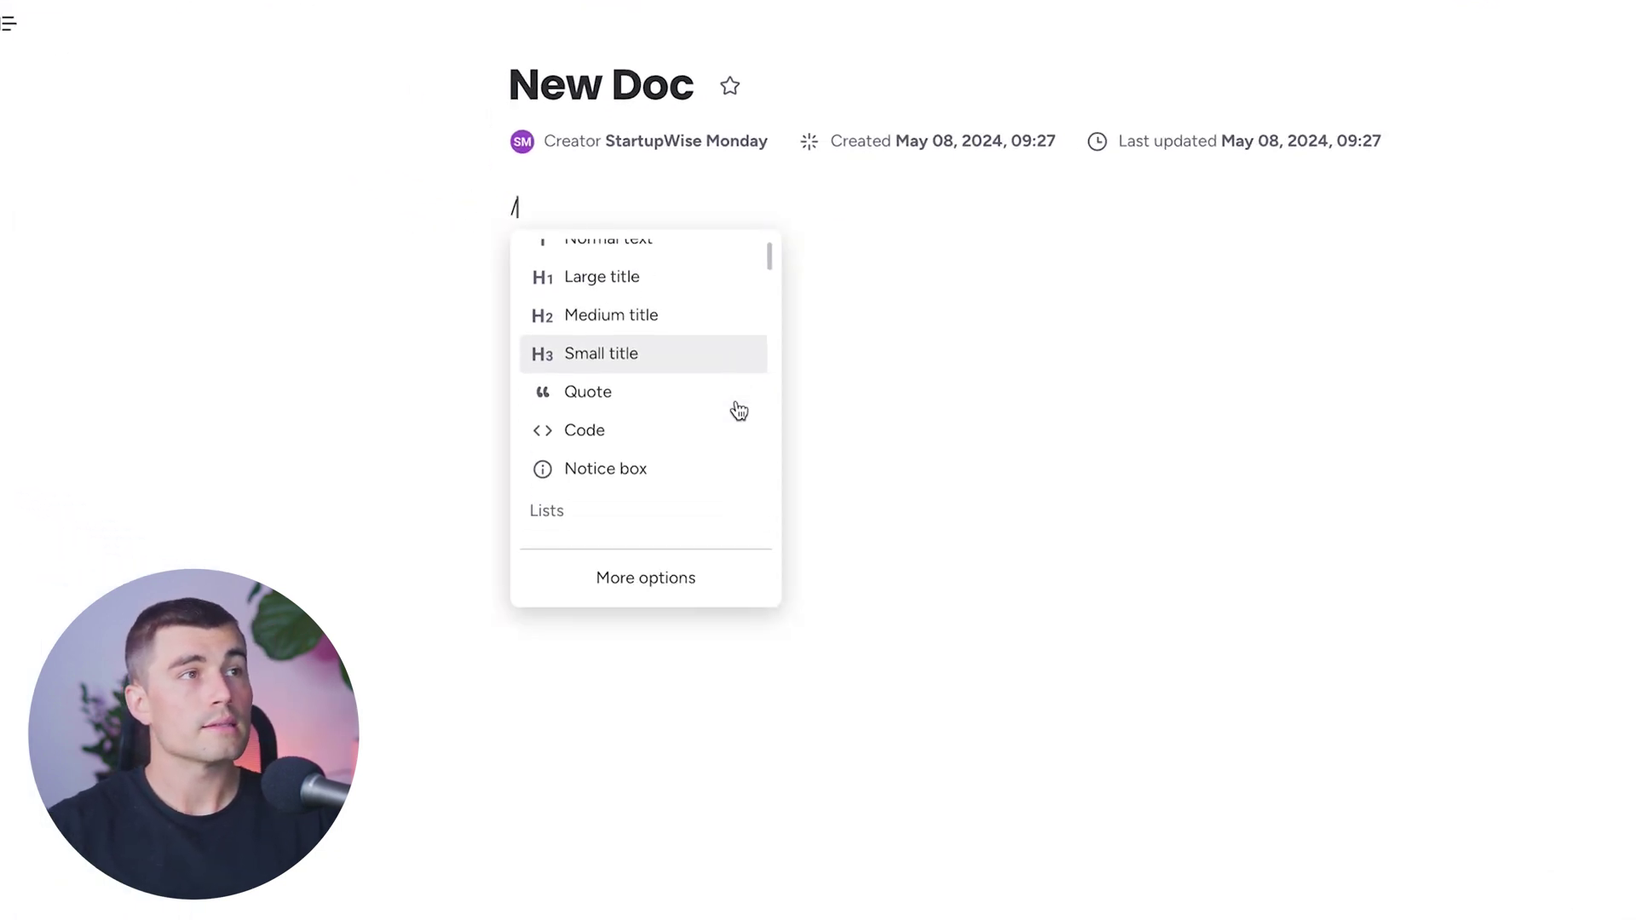
pyautogui.scroll(-6, 718, 399)
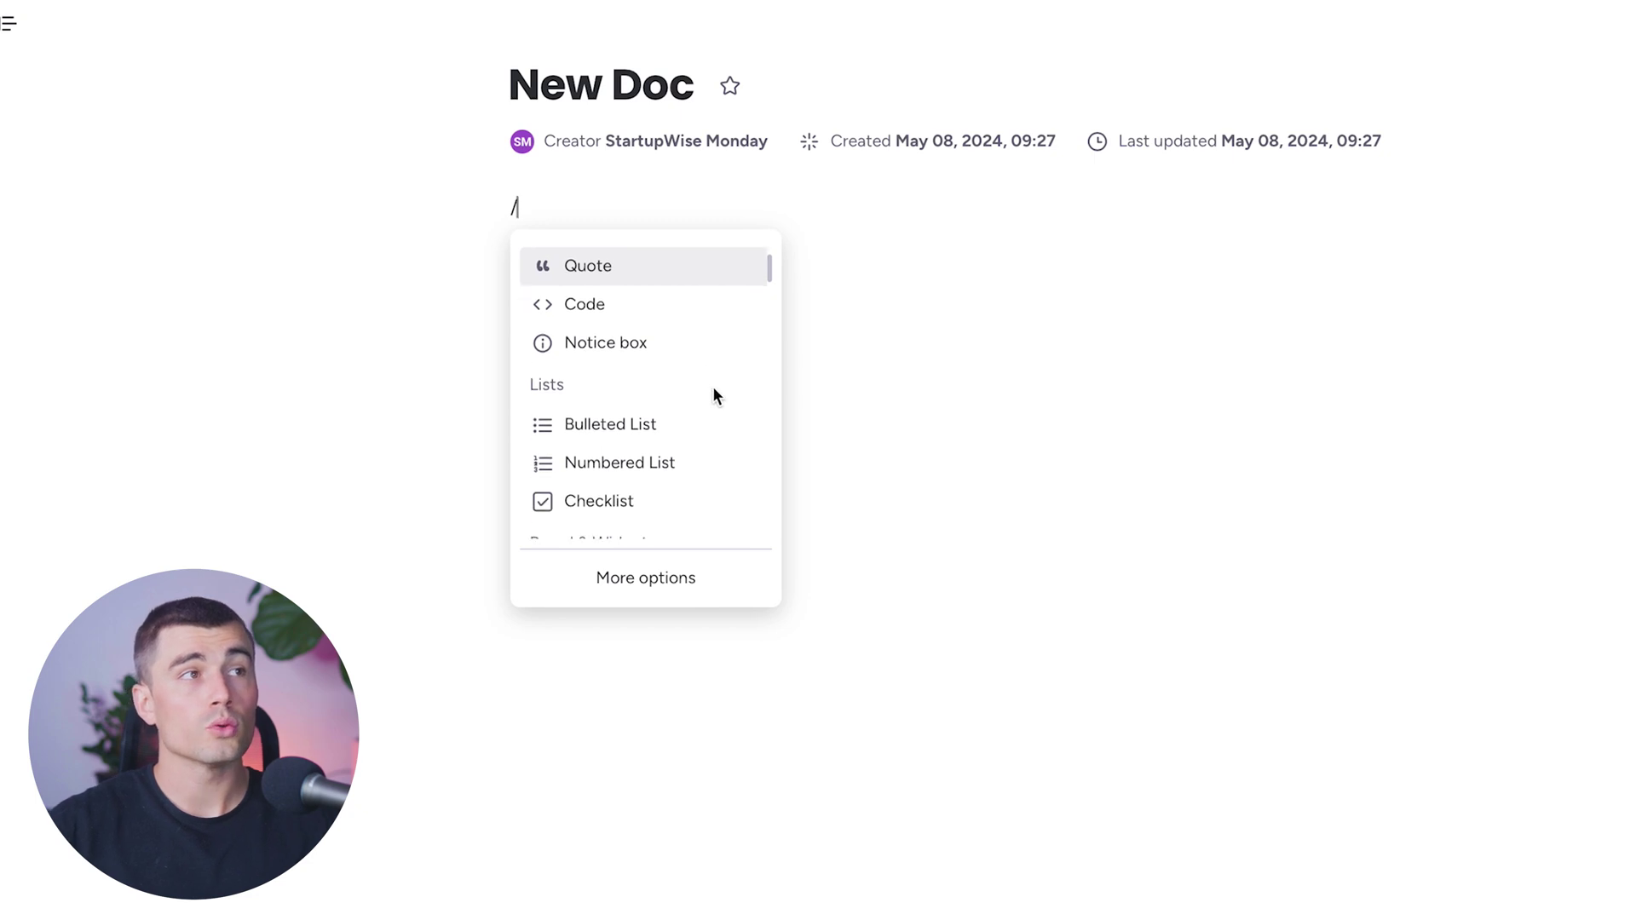
pyautogui.scroll(-1, 716, 397)
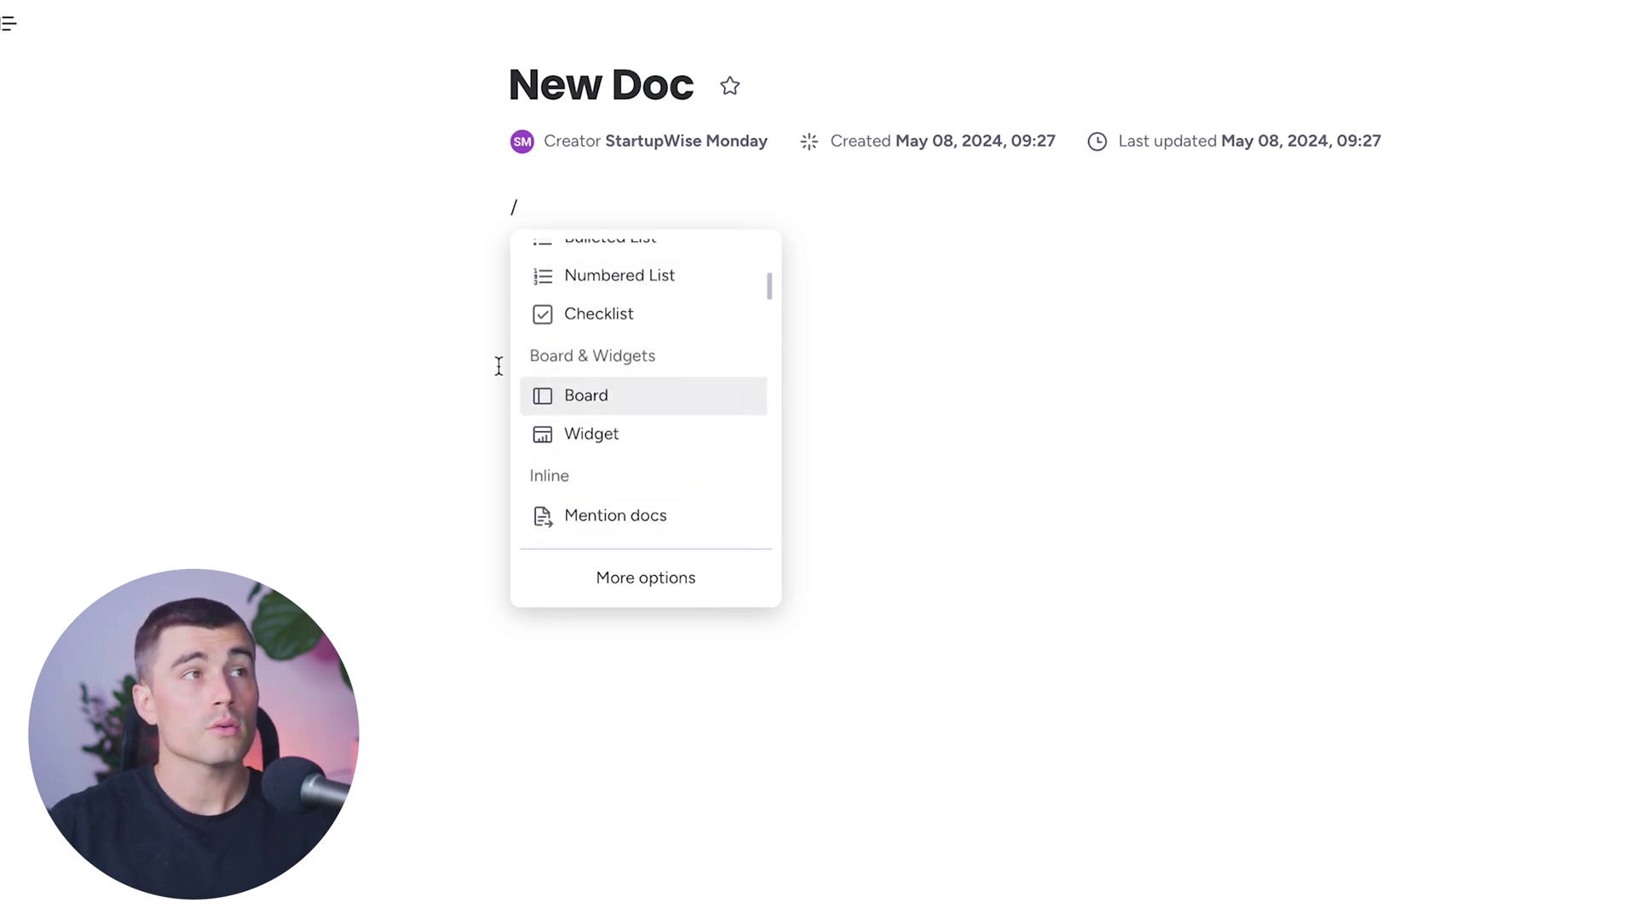
pyautogui.click(667, 402)
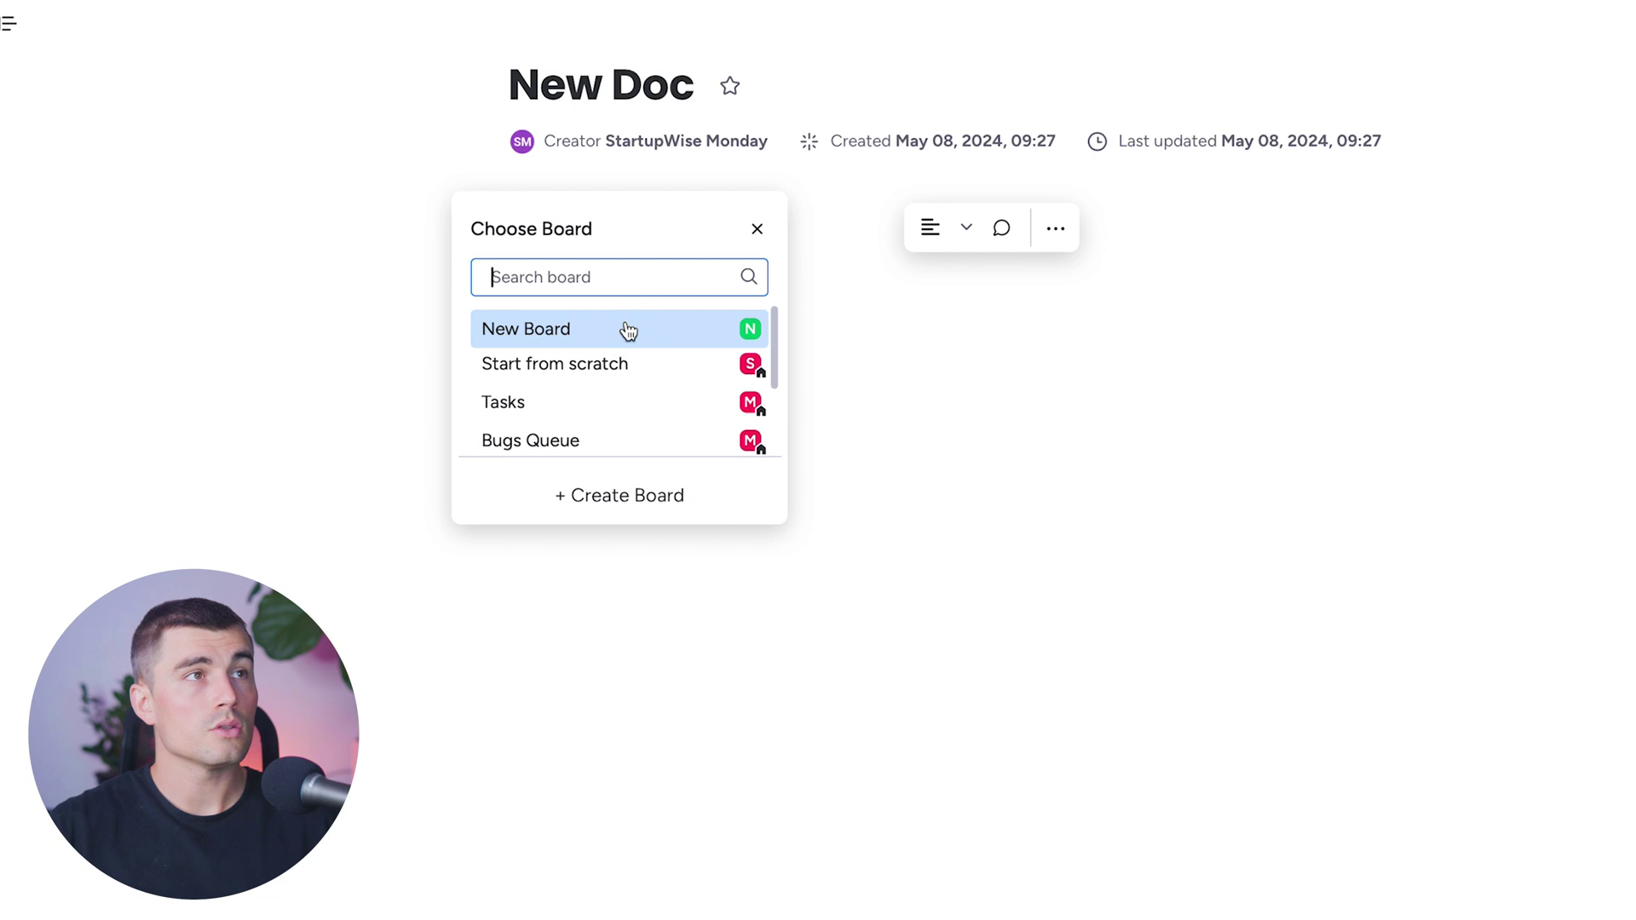
pyautogui.click(628, 330)
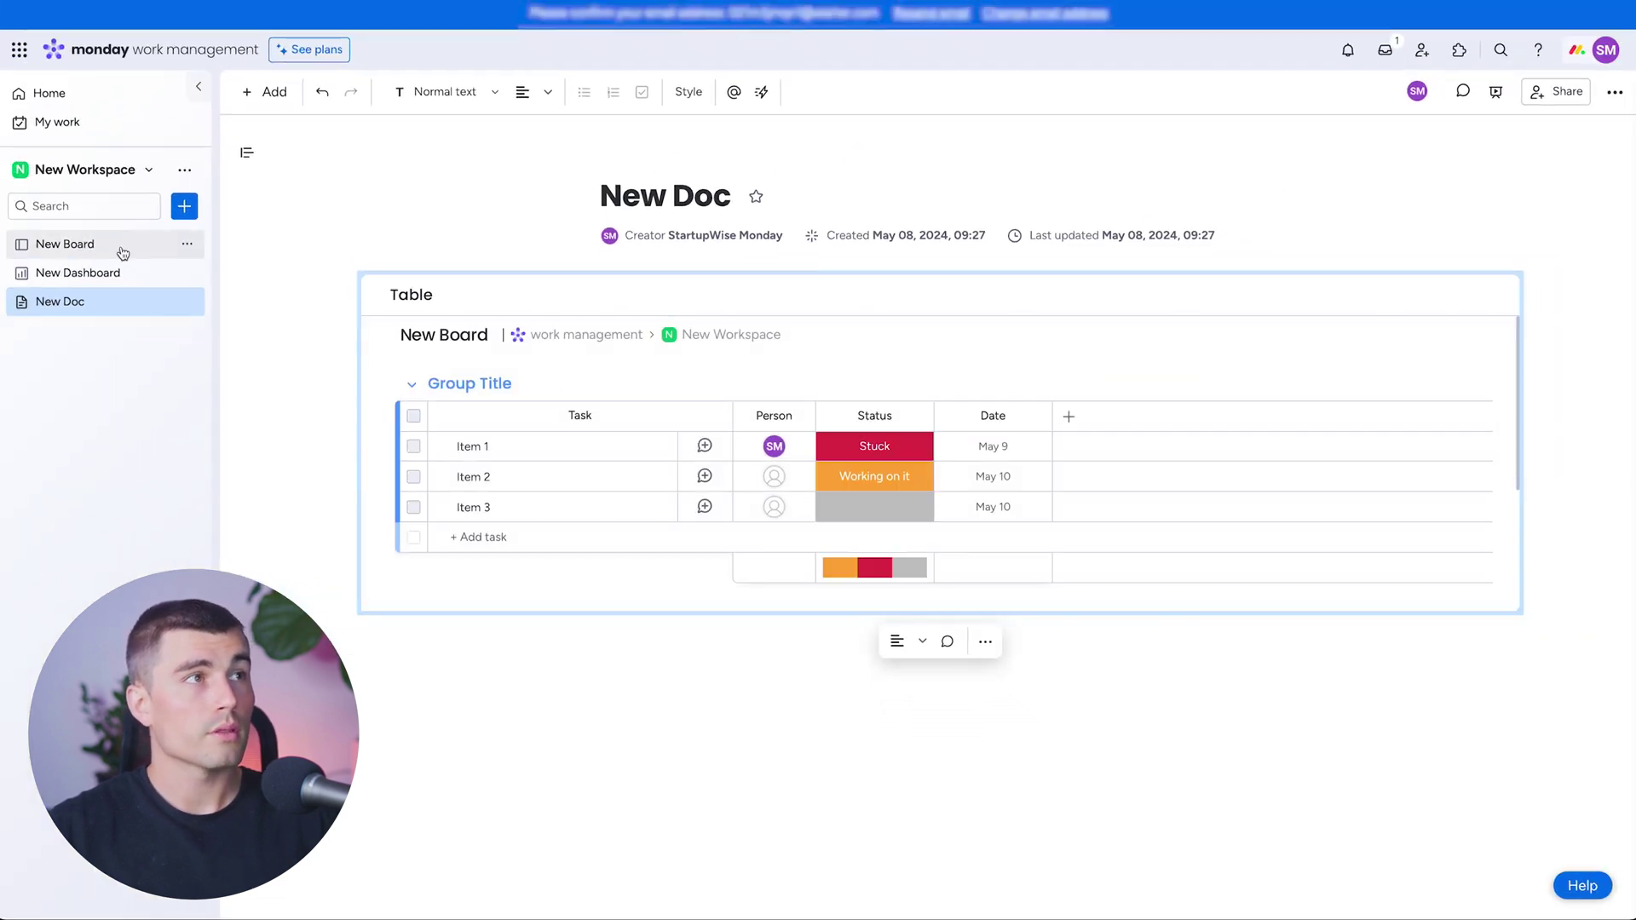
# Enlarge the embedded New Board table's height and start a large title line beneath it
pyautogui.moveTo(1525, 613); pyautogui.dragTo(1544, 716)
pyautogui.click(1184, 838)
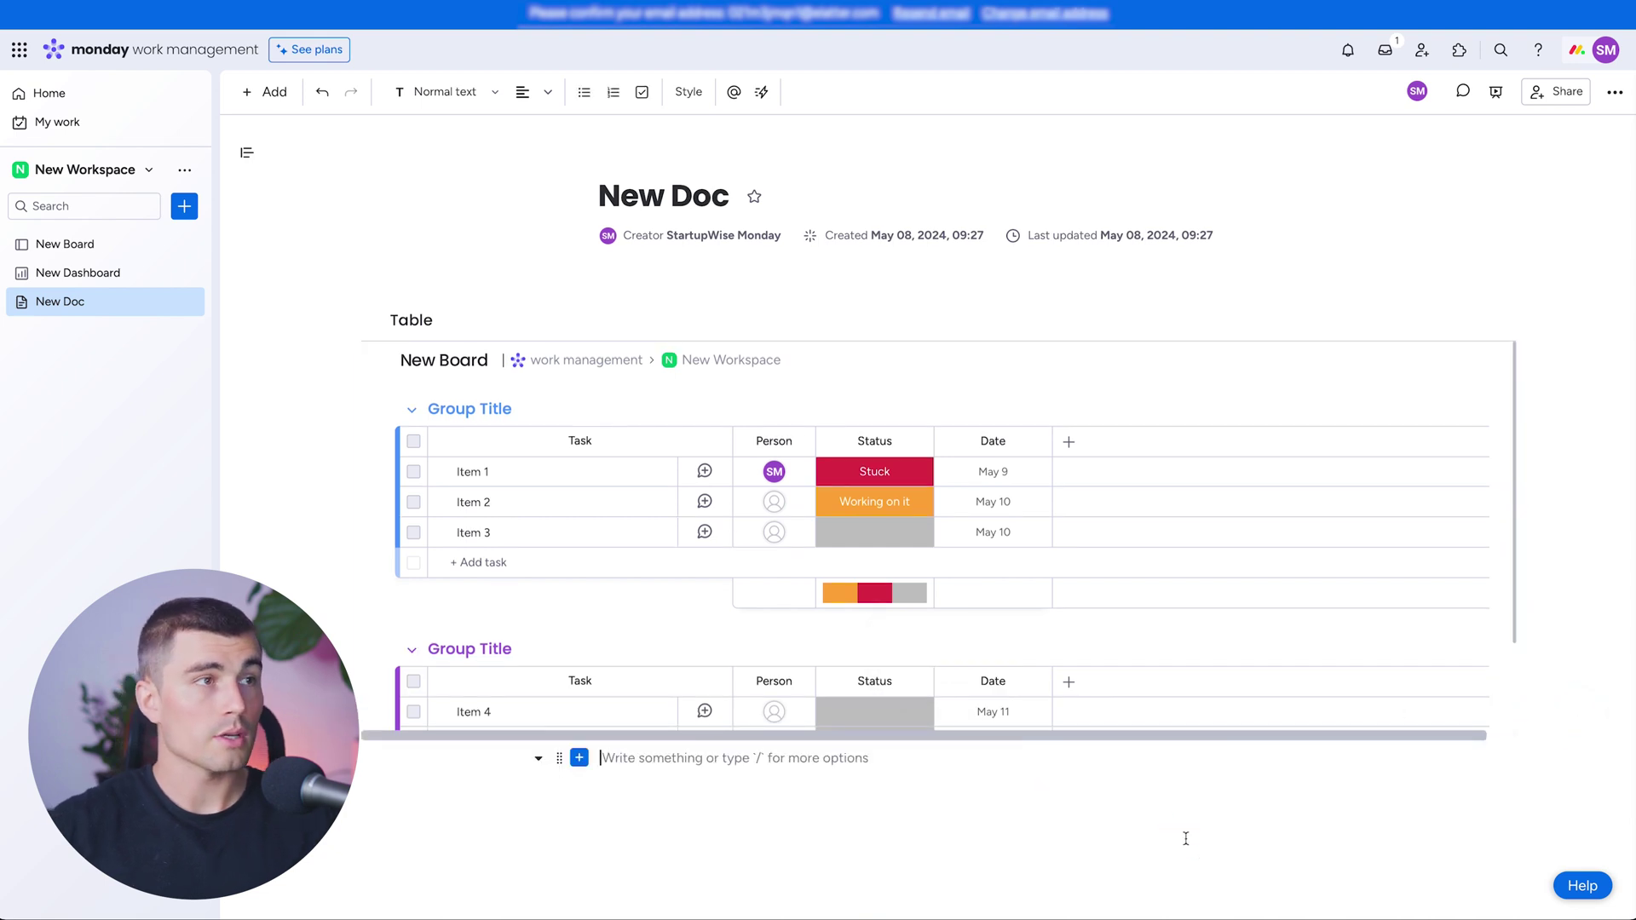
pyautogui.write('#')
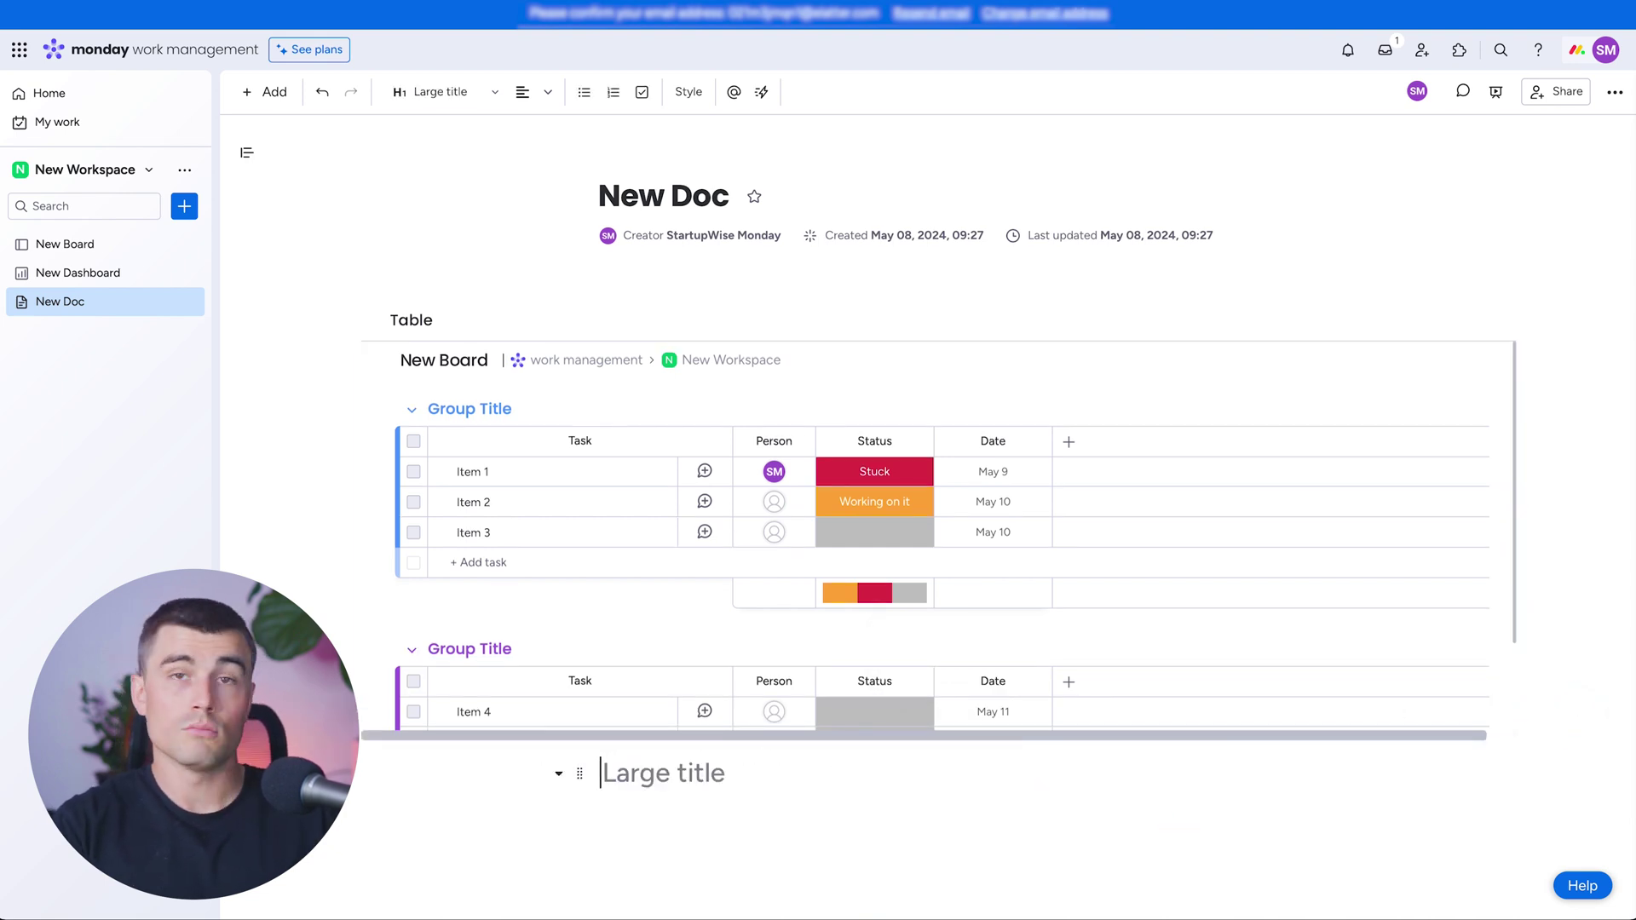
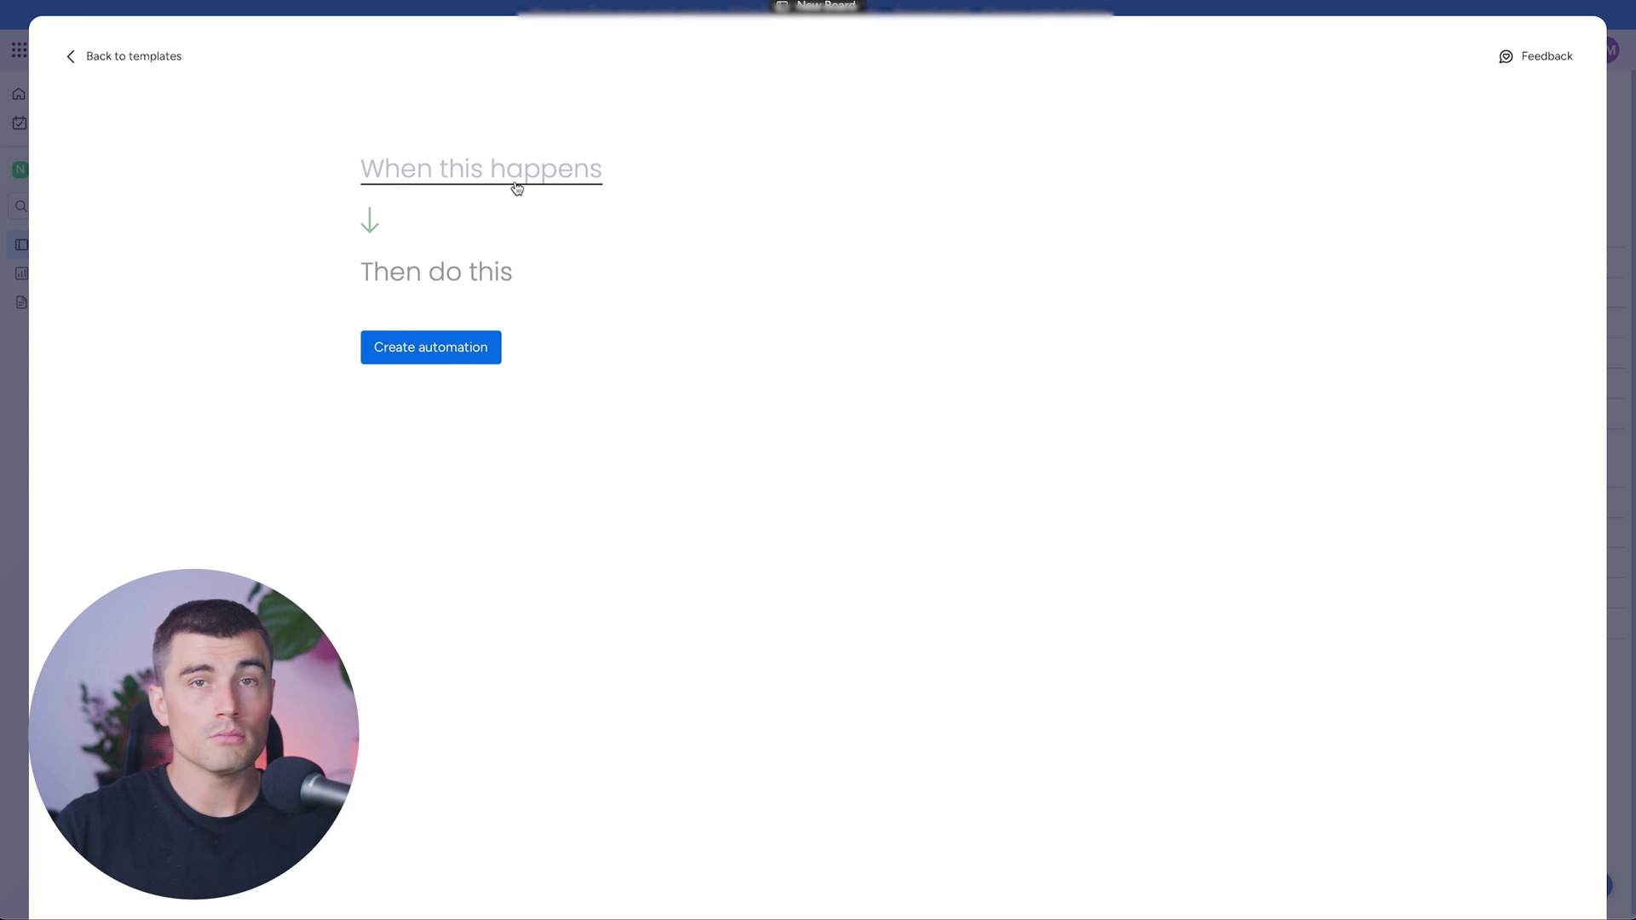
# Set the custom automation's trigger to the Status column changing to Done
pyautogui.click(471, 181)
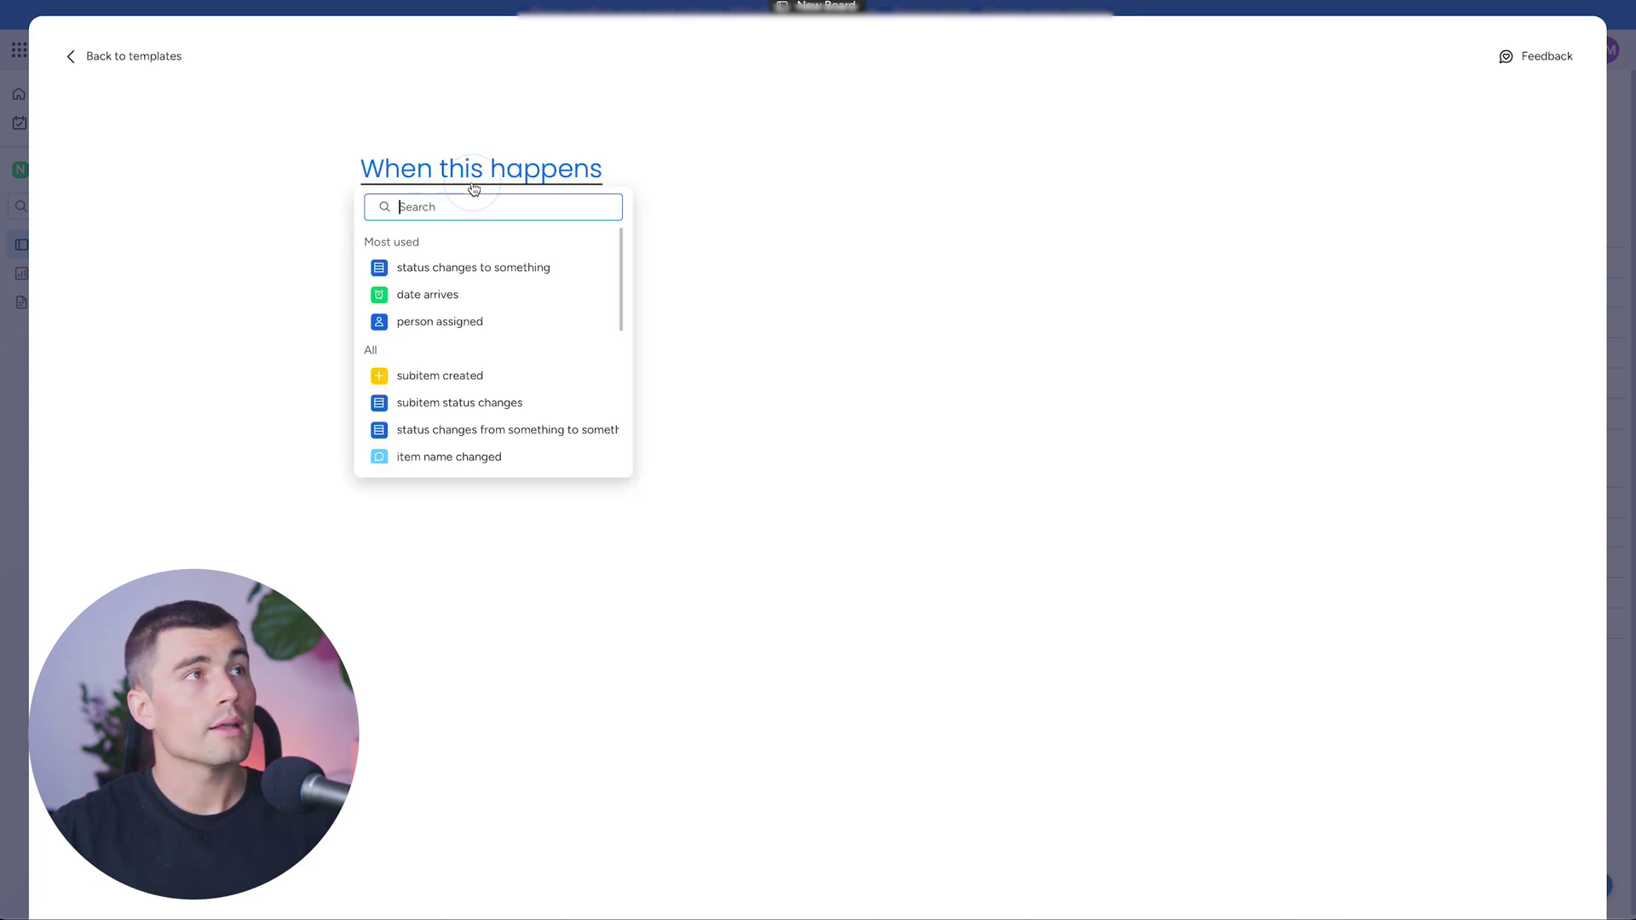
pyautogui.click(423, 267)
pyautogui.click(486, 169)
pyautogui.click(488, 244)
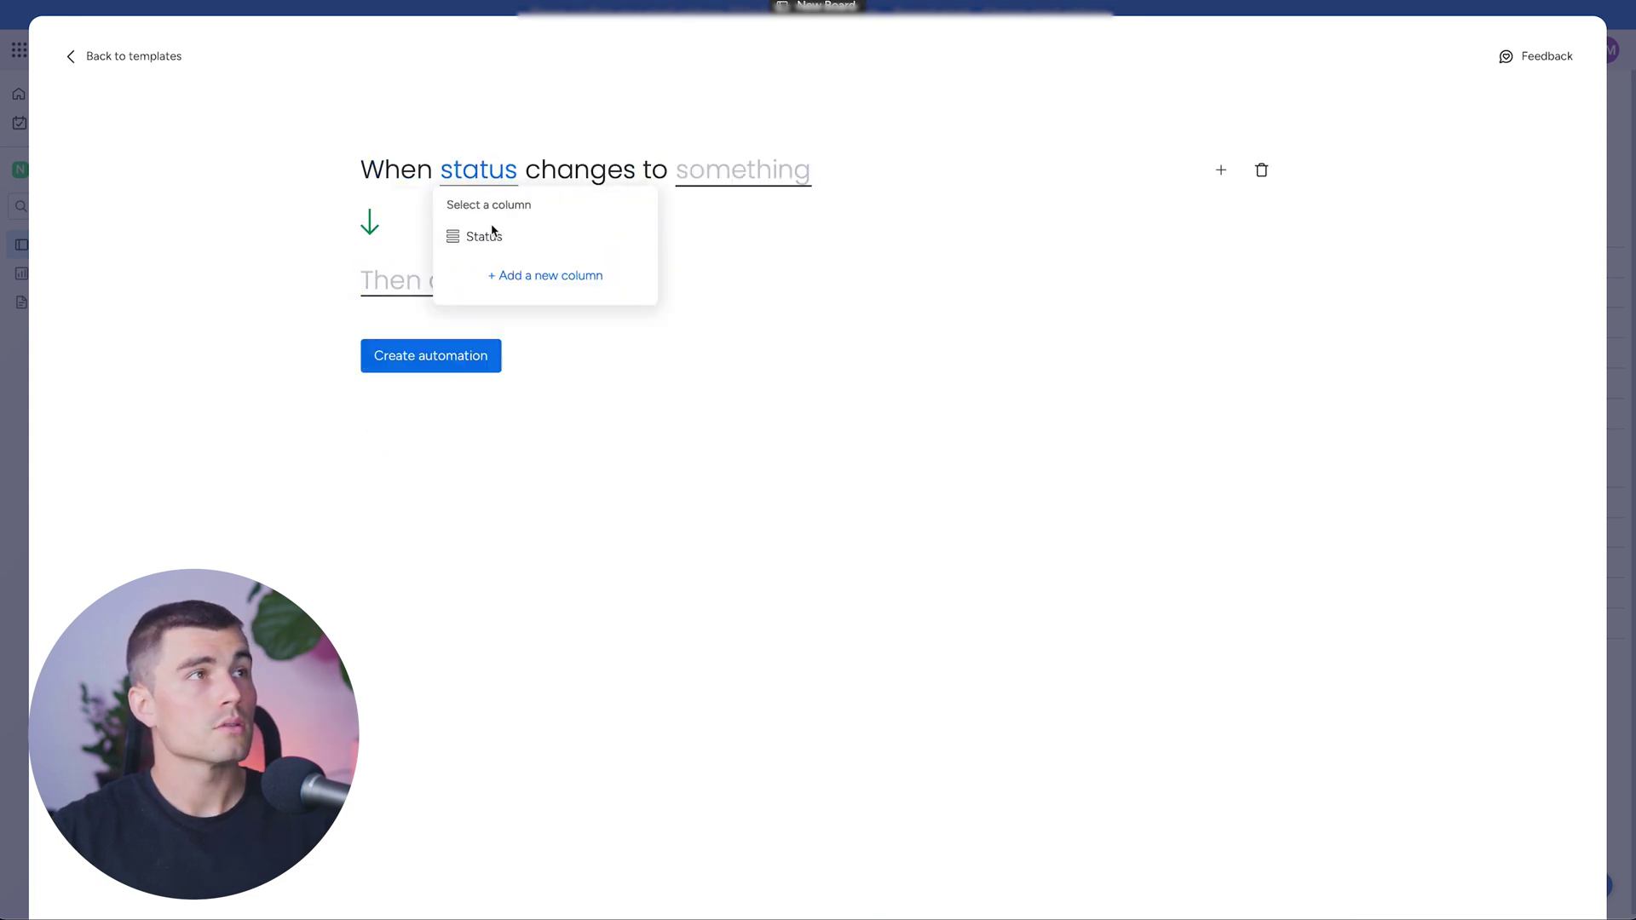
pyautogui.click(690, 173)
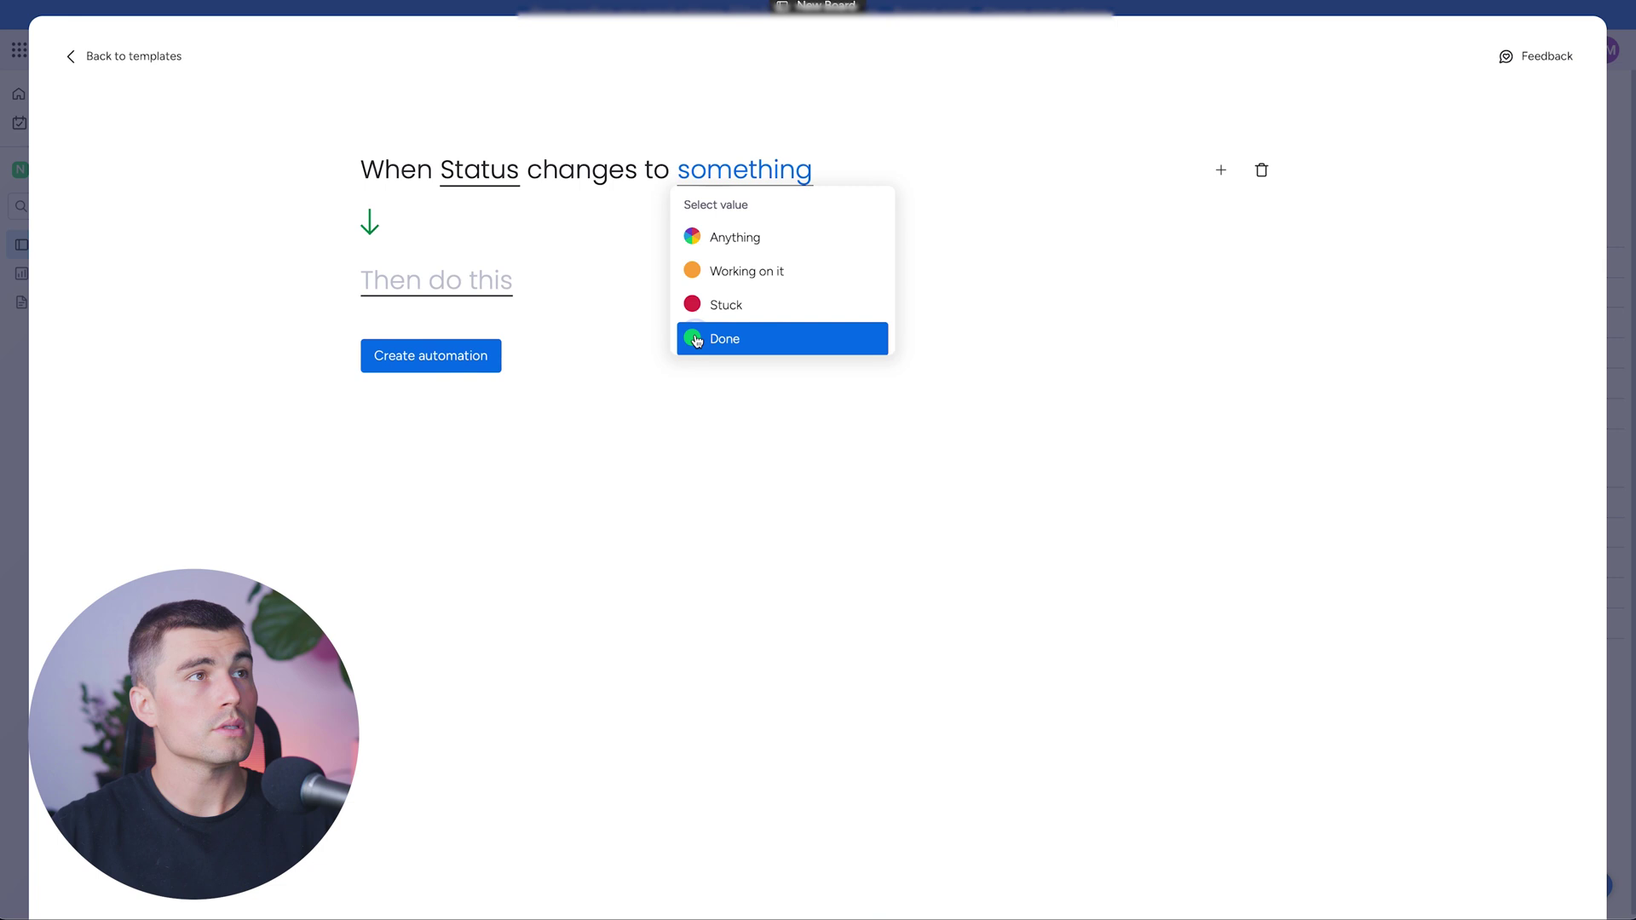
pyautogui.click(694, 335)
# Create the automation with a notification to yourself reading "Hey this is done!" plus the item, board, user, group, person, status and date fields
pyautogui.click(443, 285)
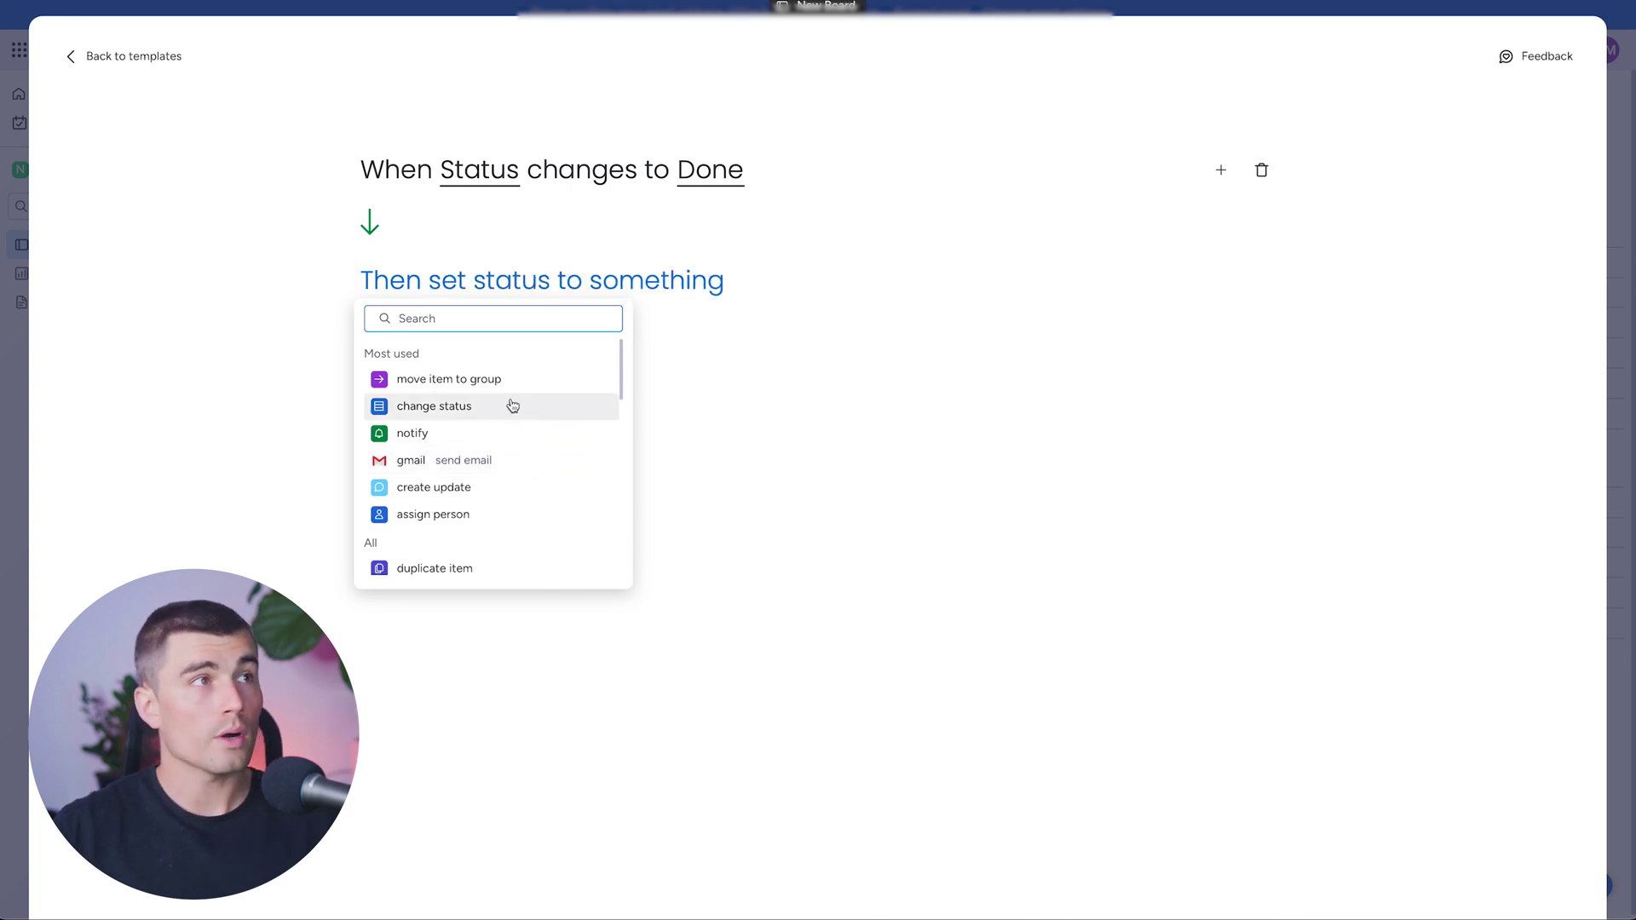
pyautogui.click(493, 433)
pyautogui.click(466, 277)
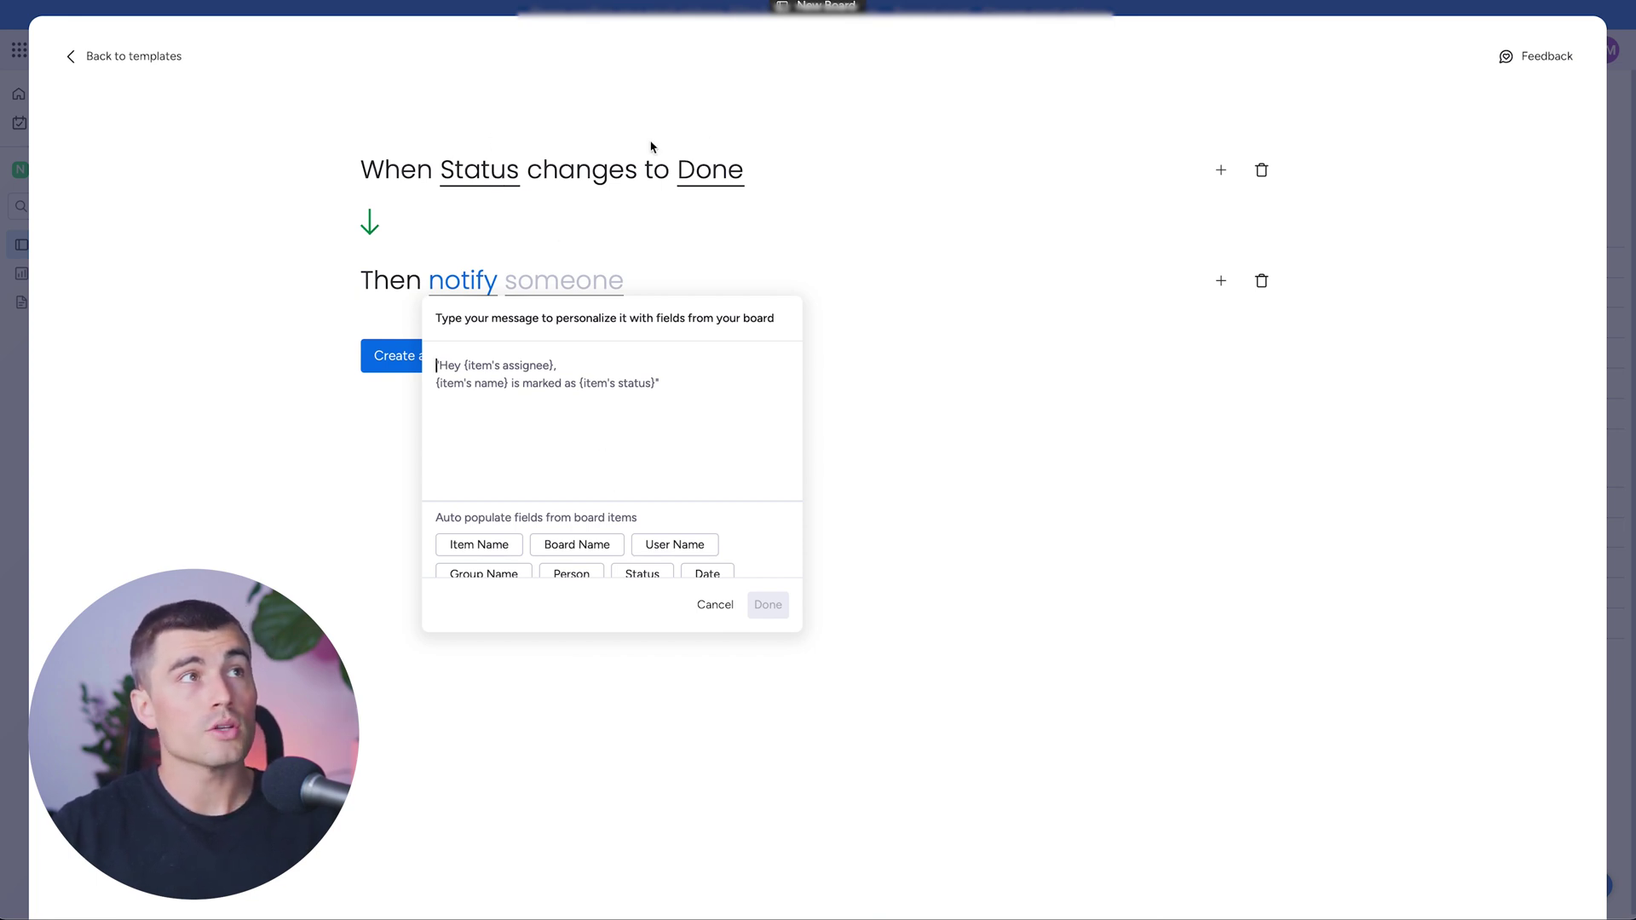
pyautogui.scroll(-1, 624, 553)
pyautogui.scroll(1, 663, 525)
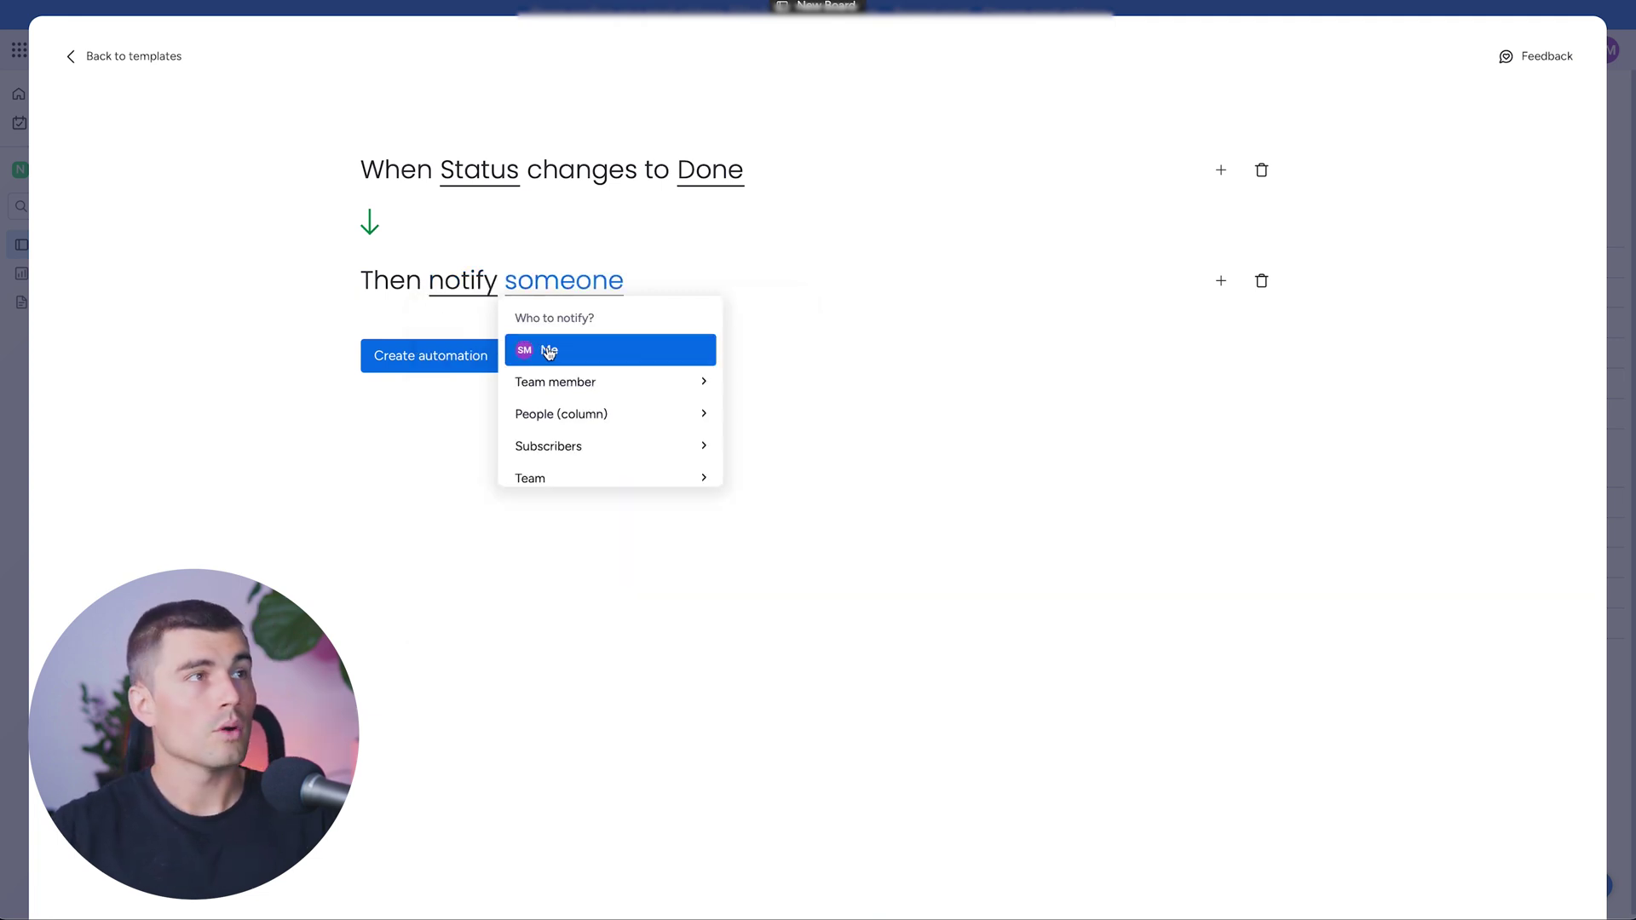
pyautogui.click(564, 350)
pyautogui.click(471, 345)
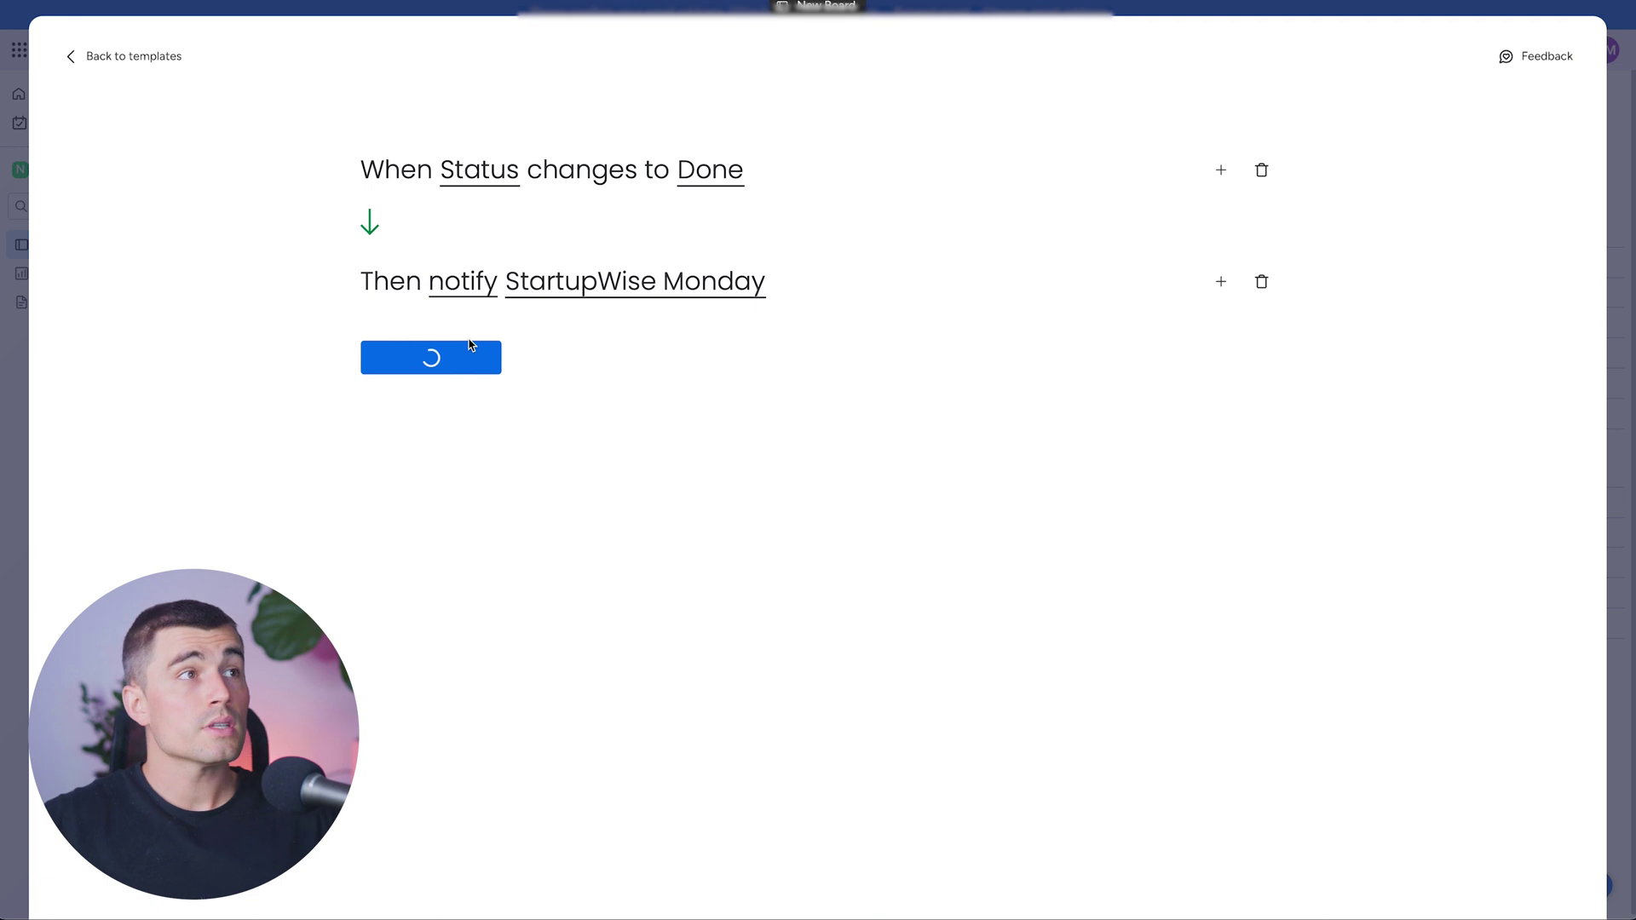
pyautogui.press('Escape')
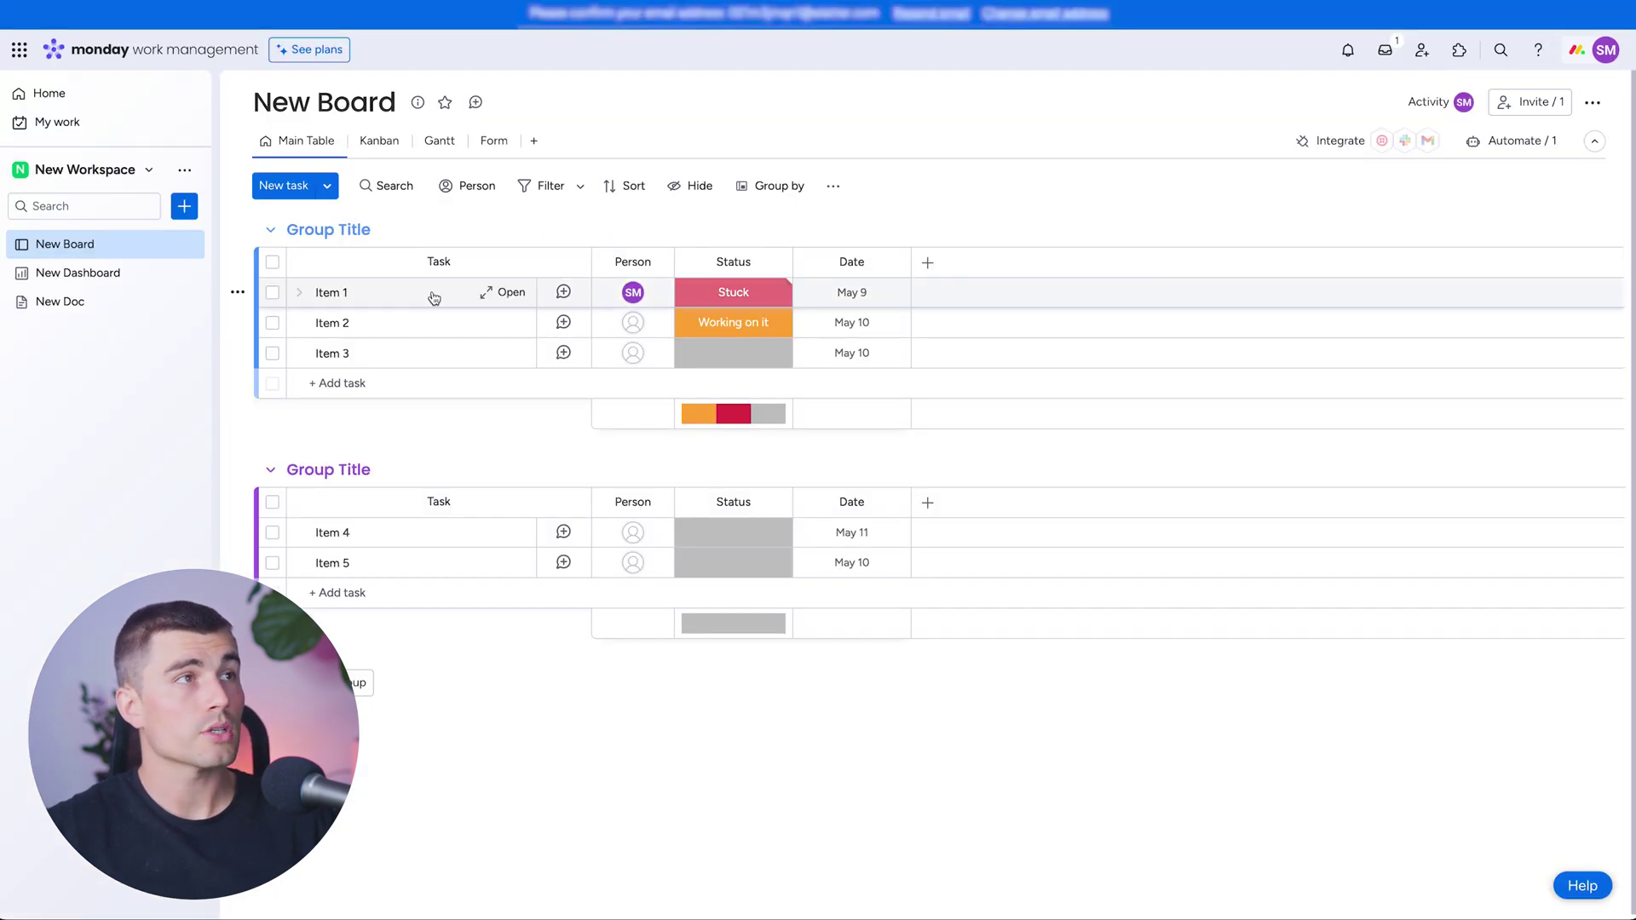
# Set Item 1's status to Done and check the notifications for the automation's message
pyautogui.click(739, 294)
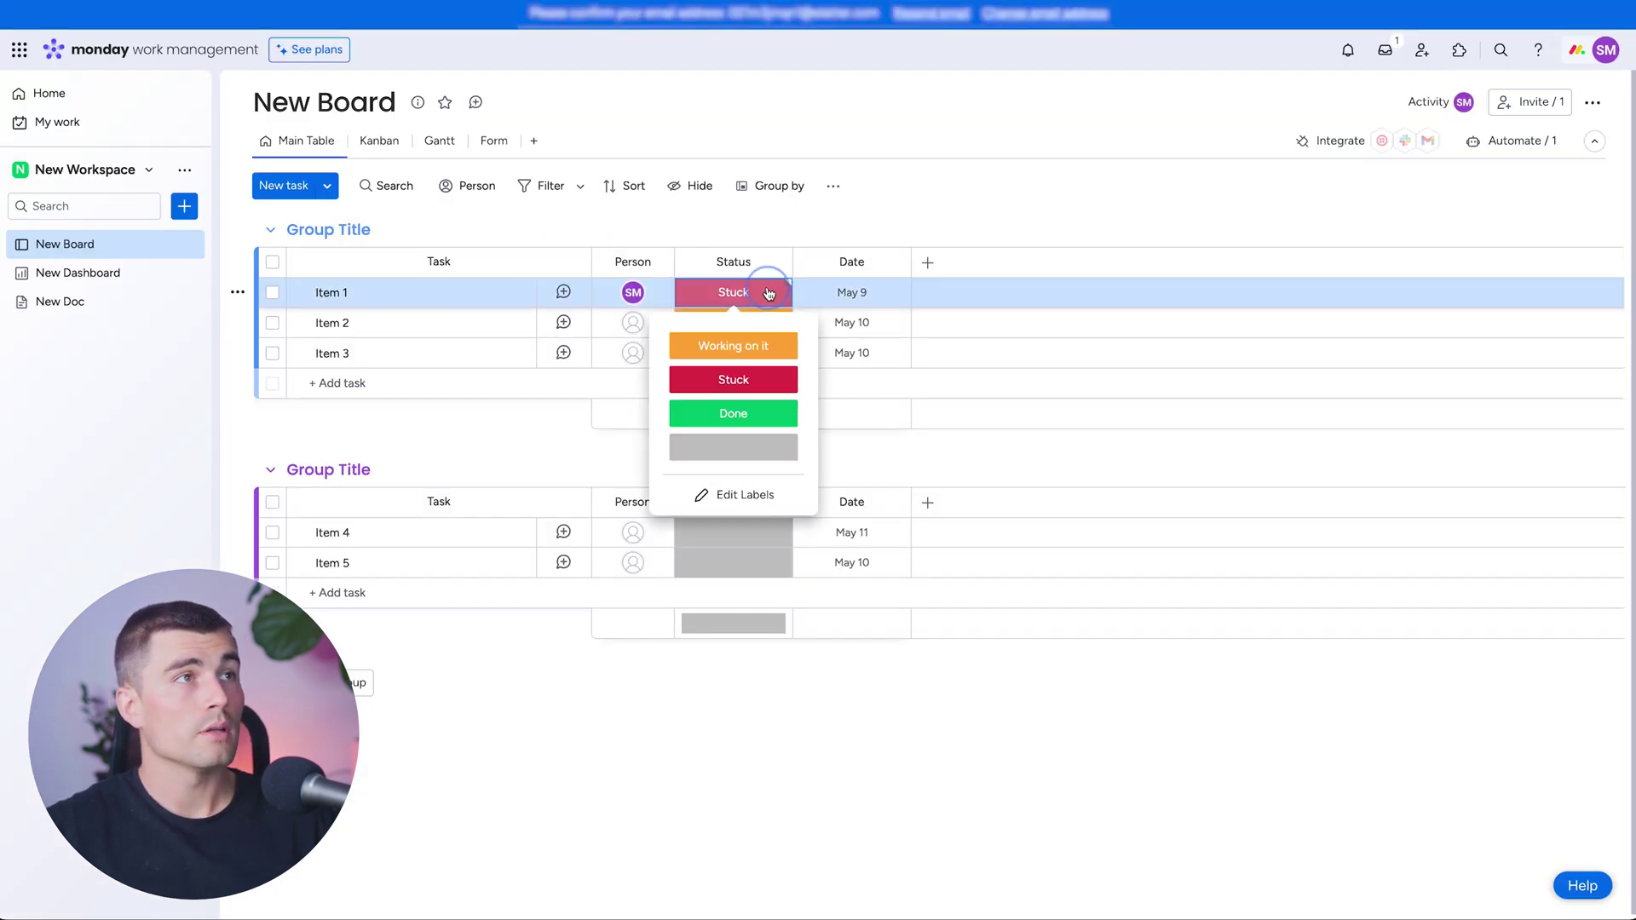
pyautogui.click(738, 414)
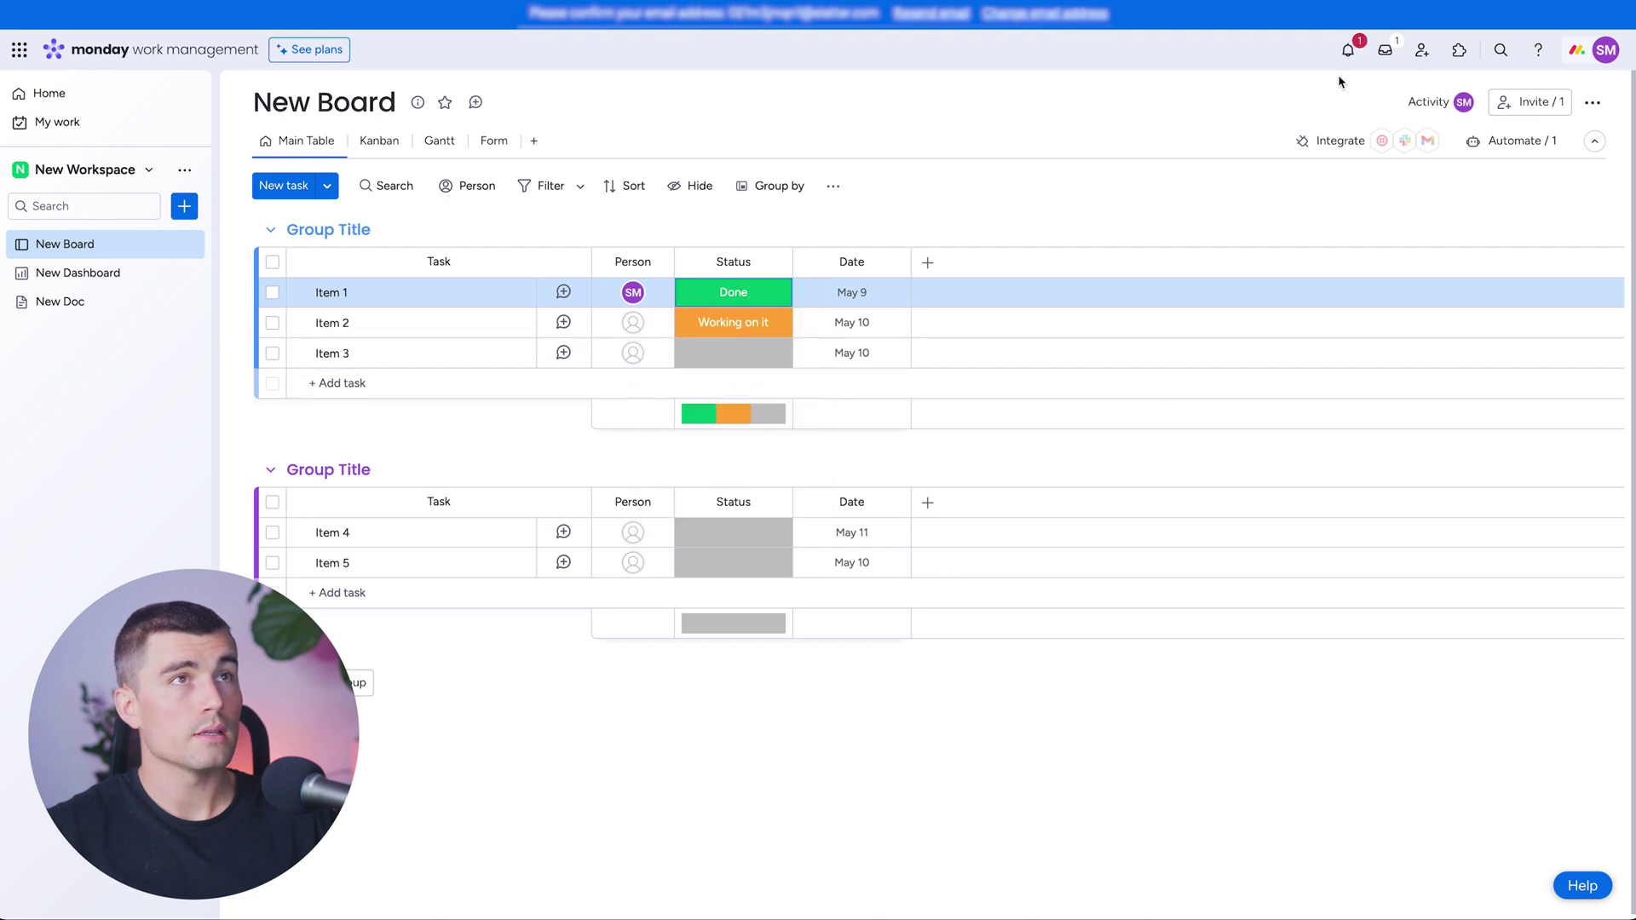
pyautogui.click(1348, 51)
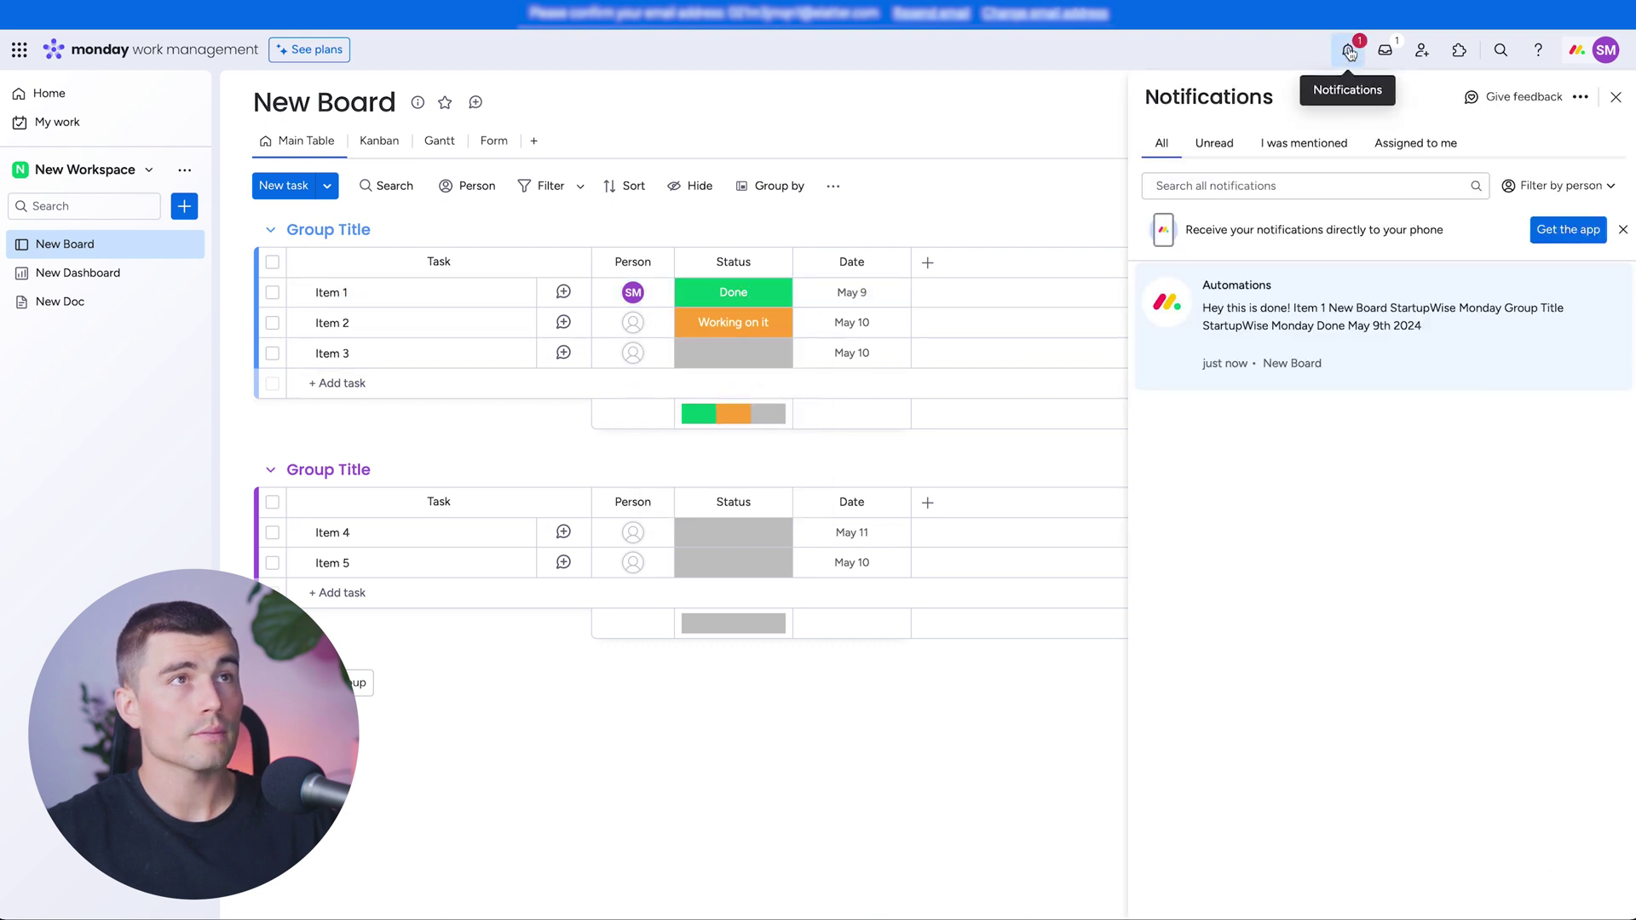